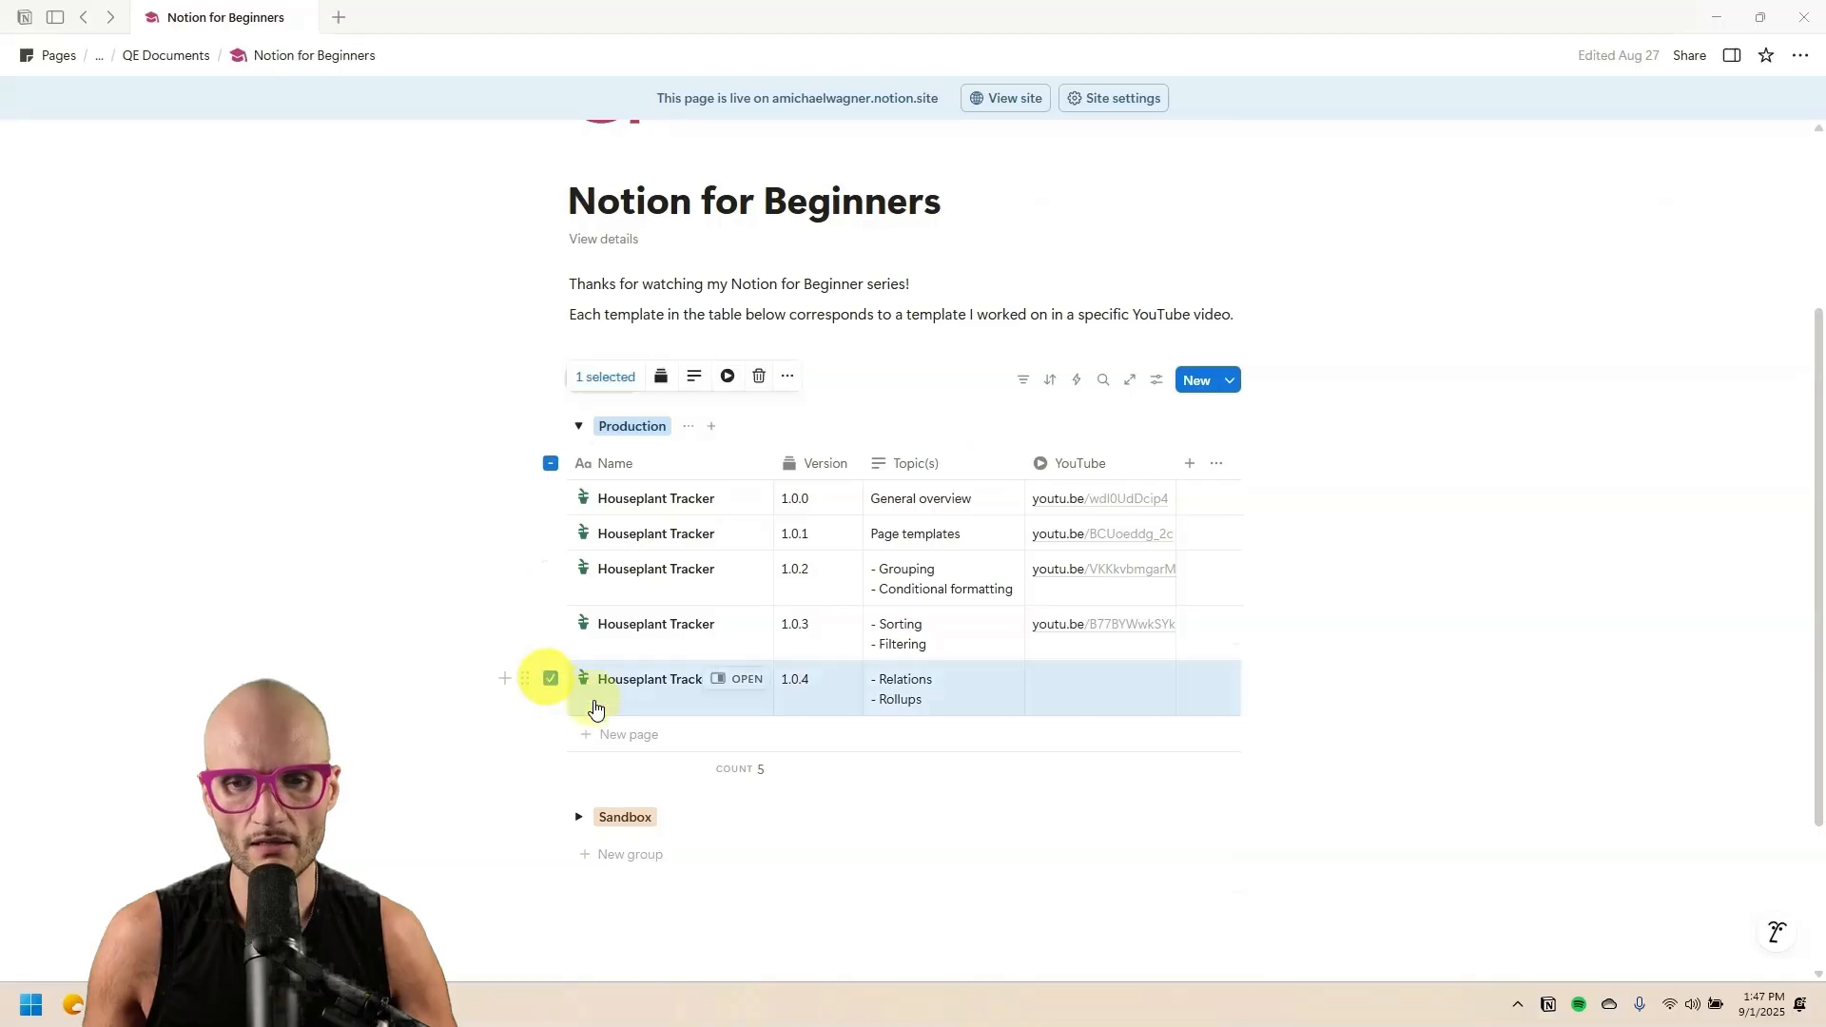
# Duplicate the version 1.0.4 row in the Production group and name the copy "Houseplant Tracker".
pyautogui.press('Escape')
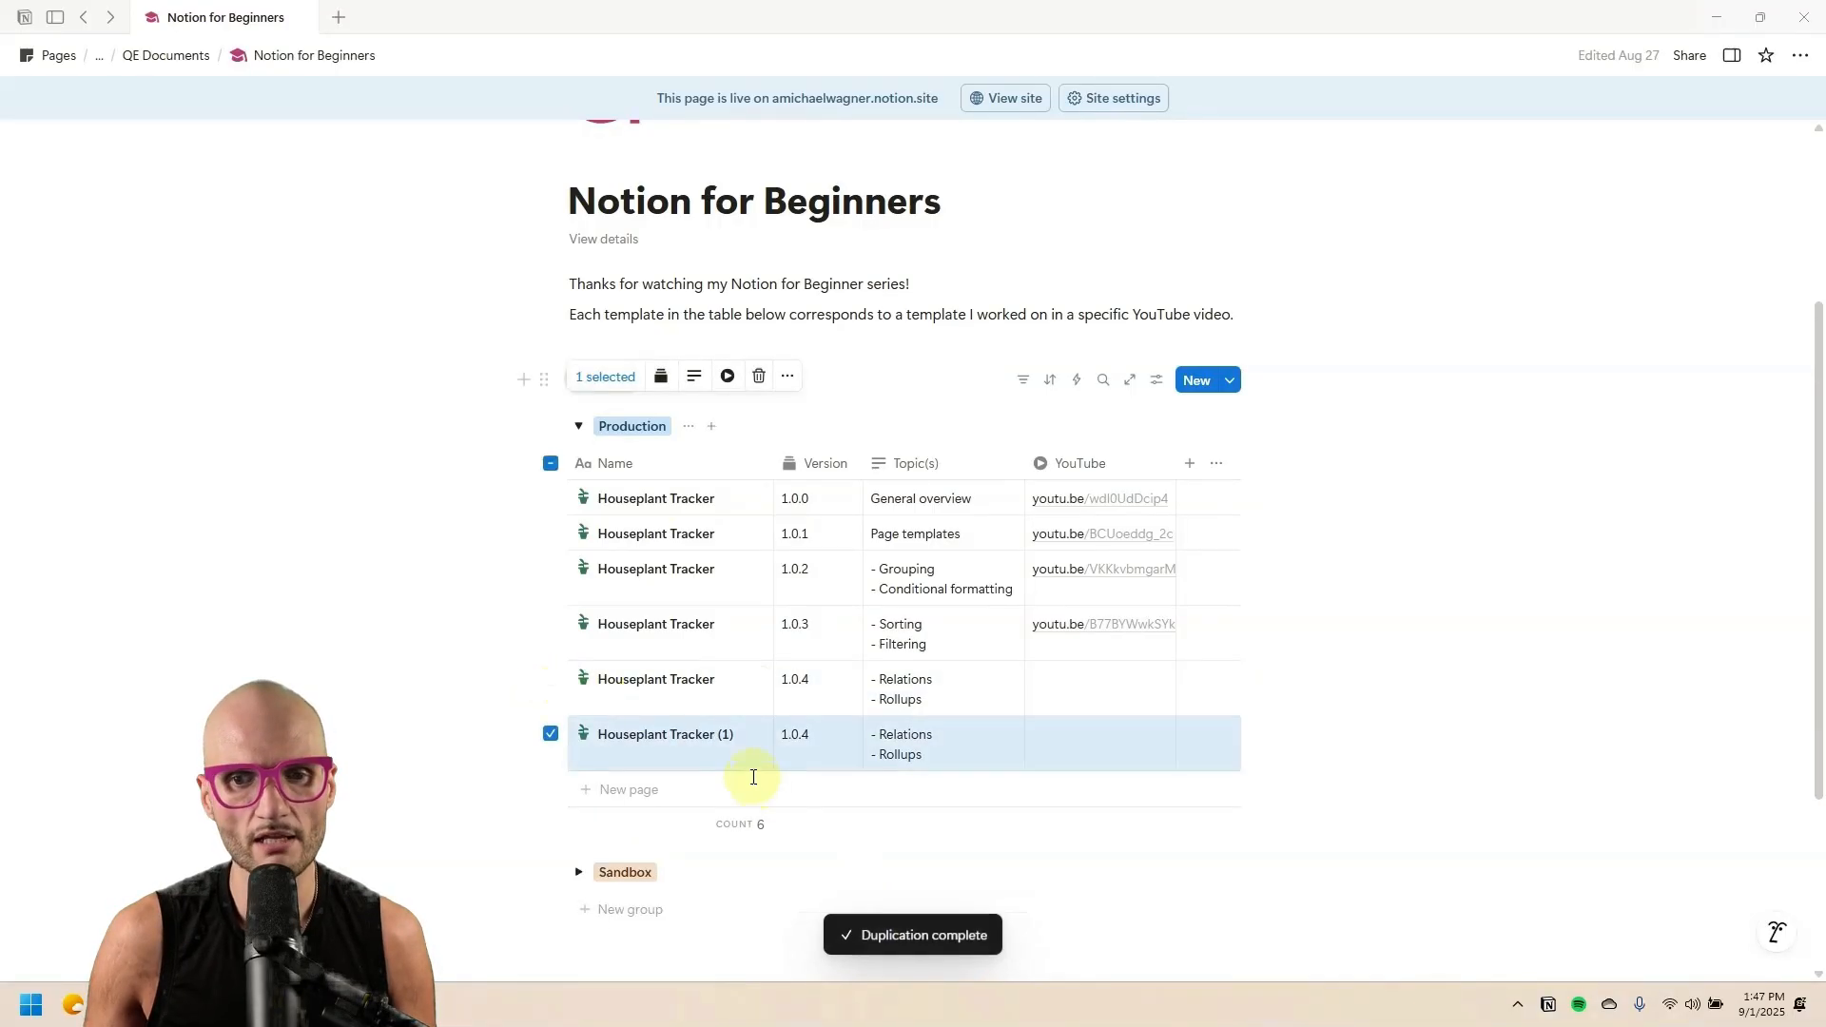
pyautogui.click(688, 751)
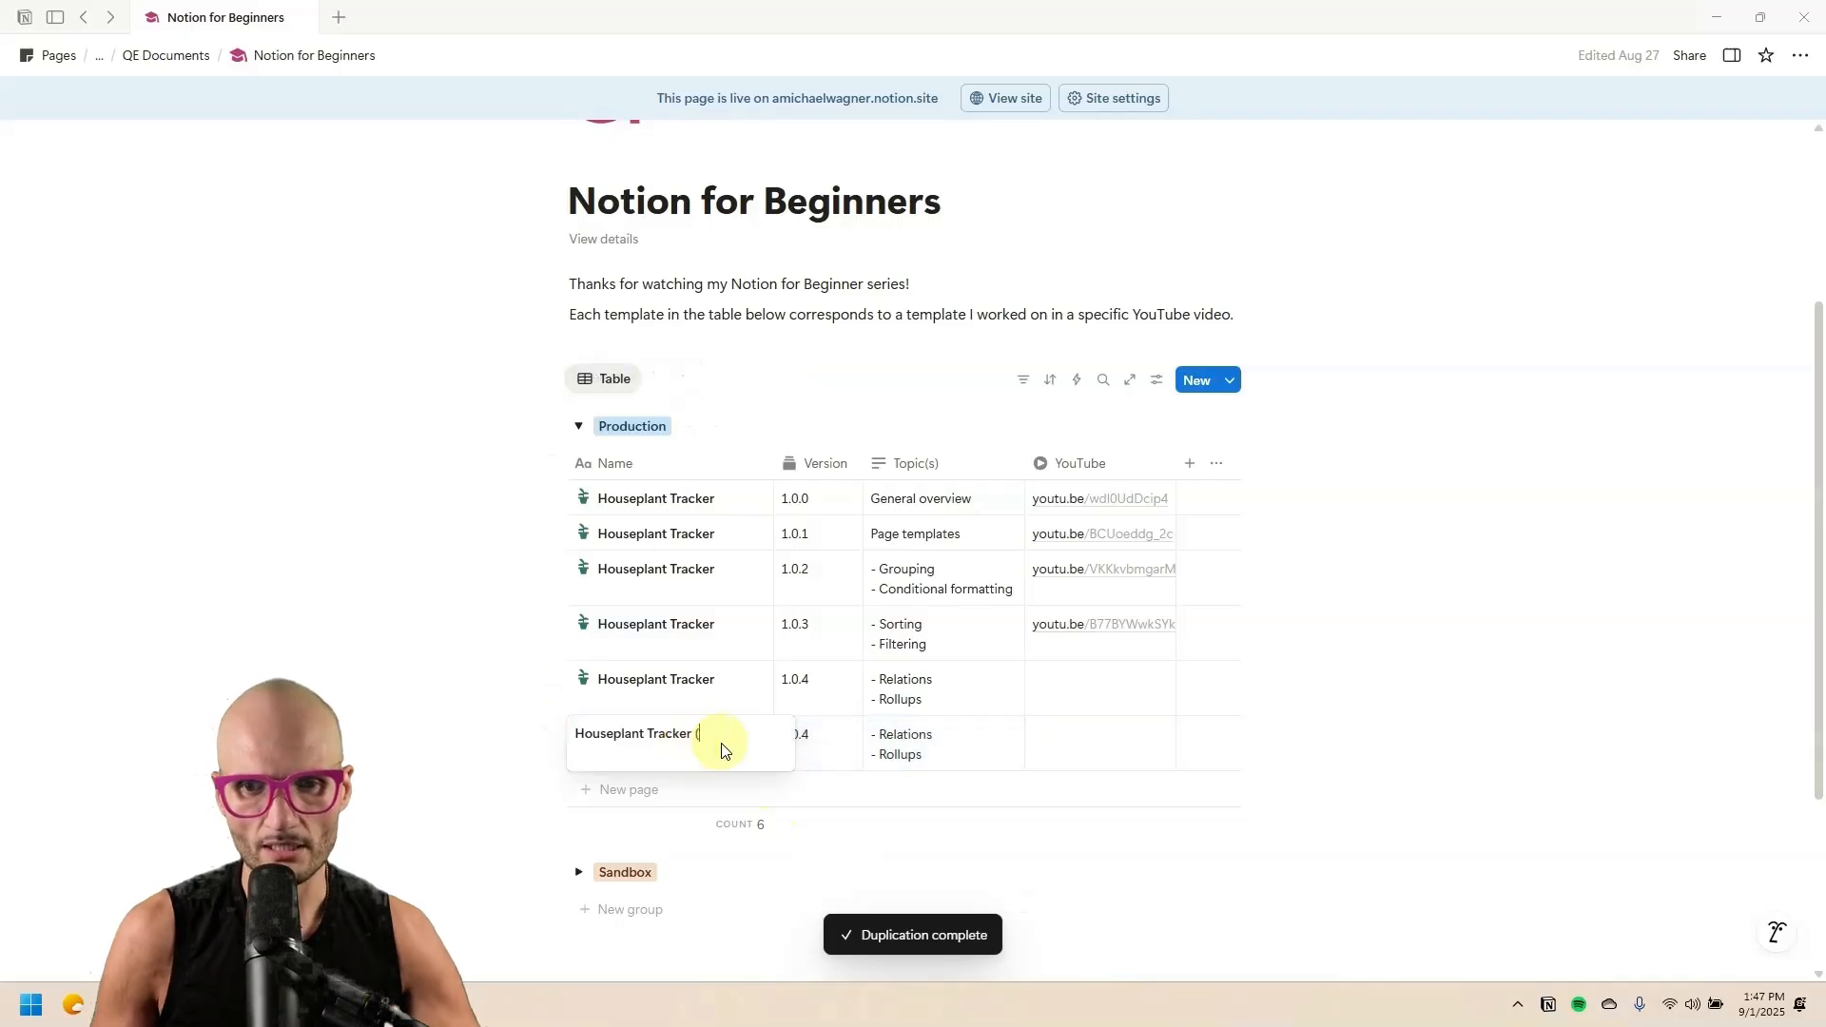
pyautogui.press('BackSpace')
pyautogui.press('BackSpace')
# Set the duplicated row's version to 1.0.5 and its topic to Automations.
pyautogui.press('Tab')
pyautogui.press('Return')
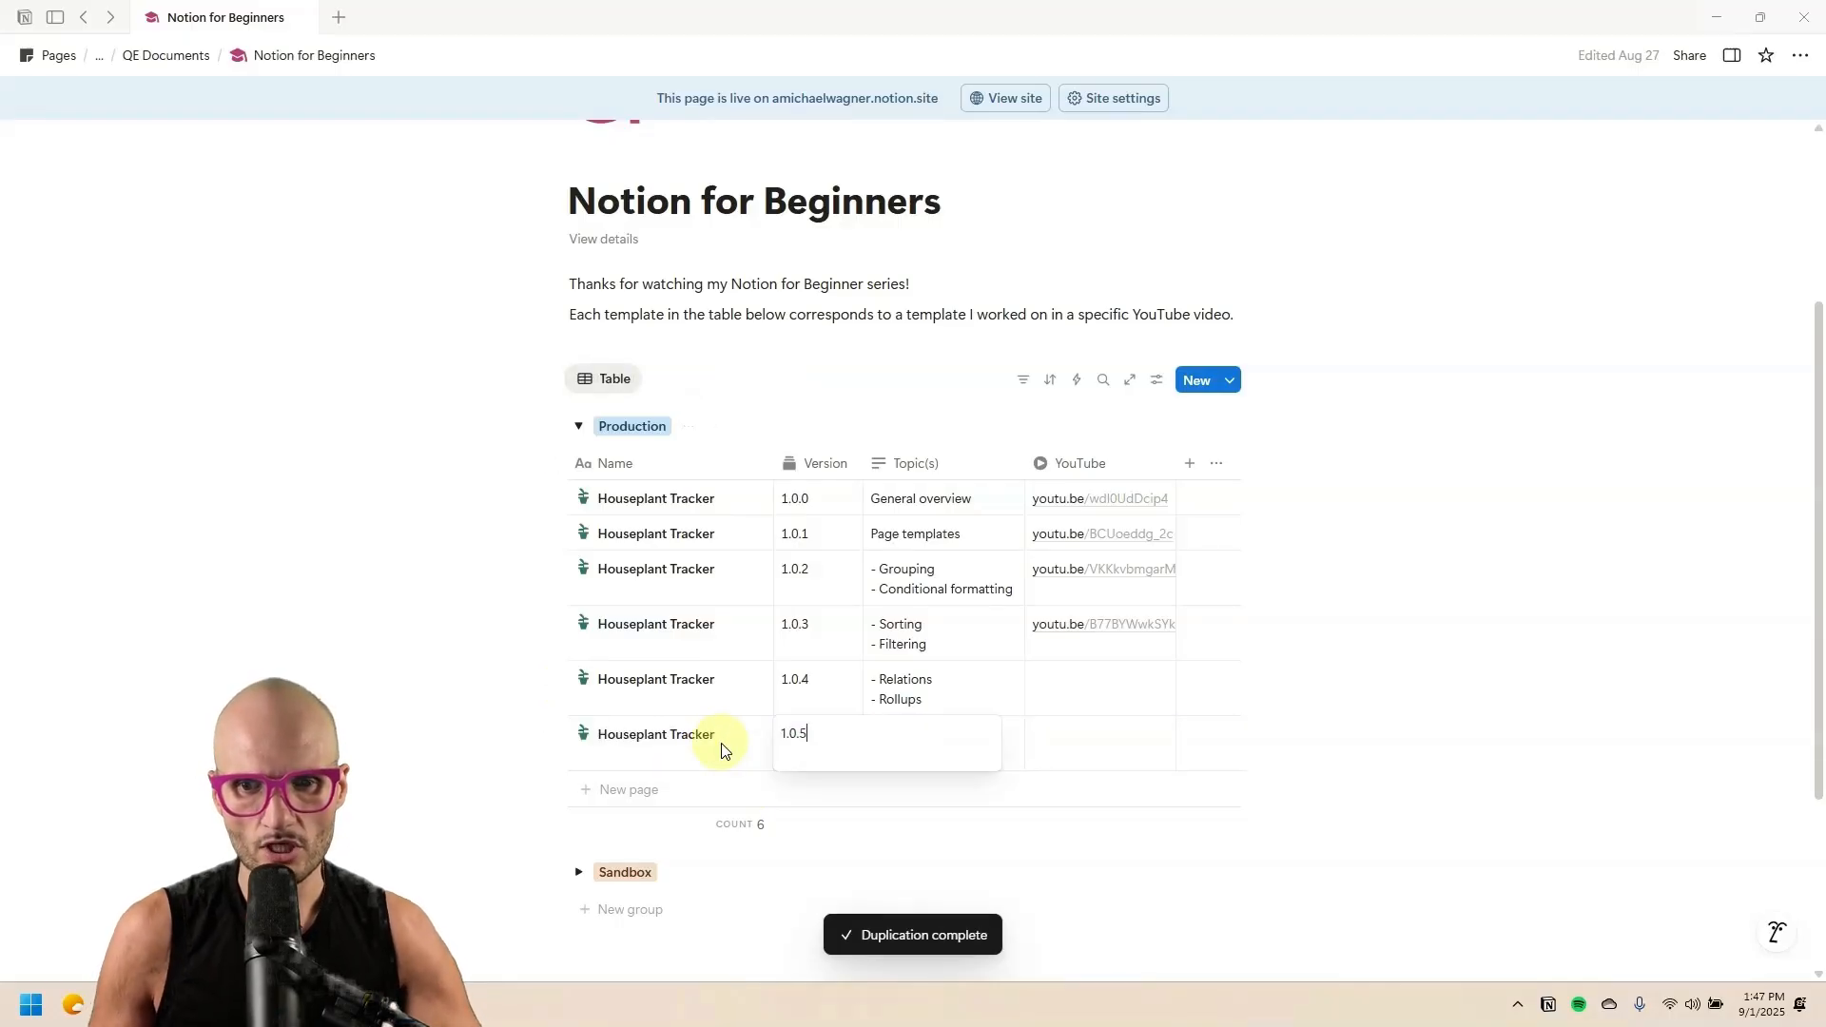
pyautogui.write('5')
pyautogui.press('Tab')
pyautogui.write('-')
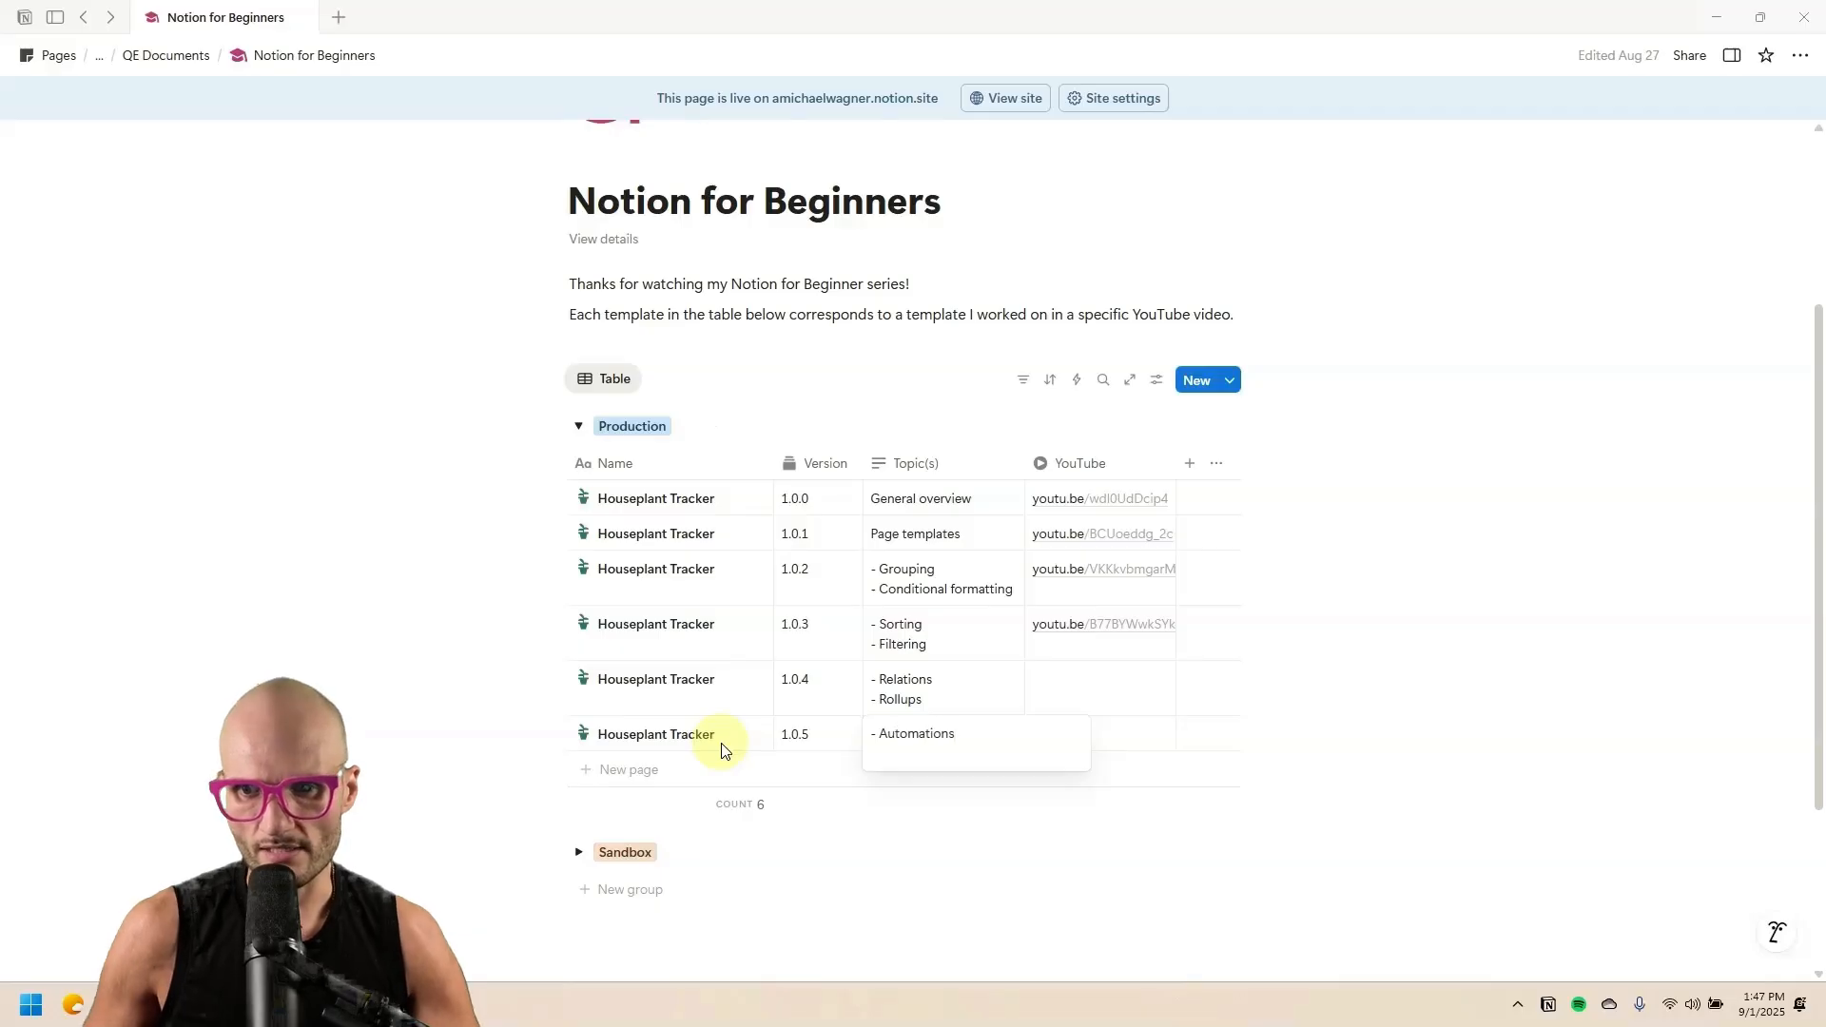
pyautogui.press('Escape')
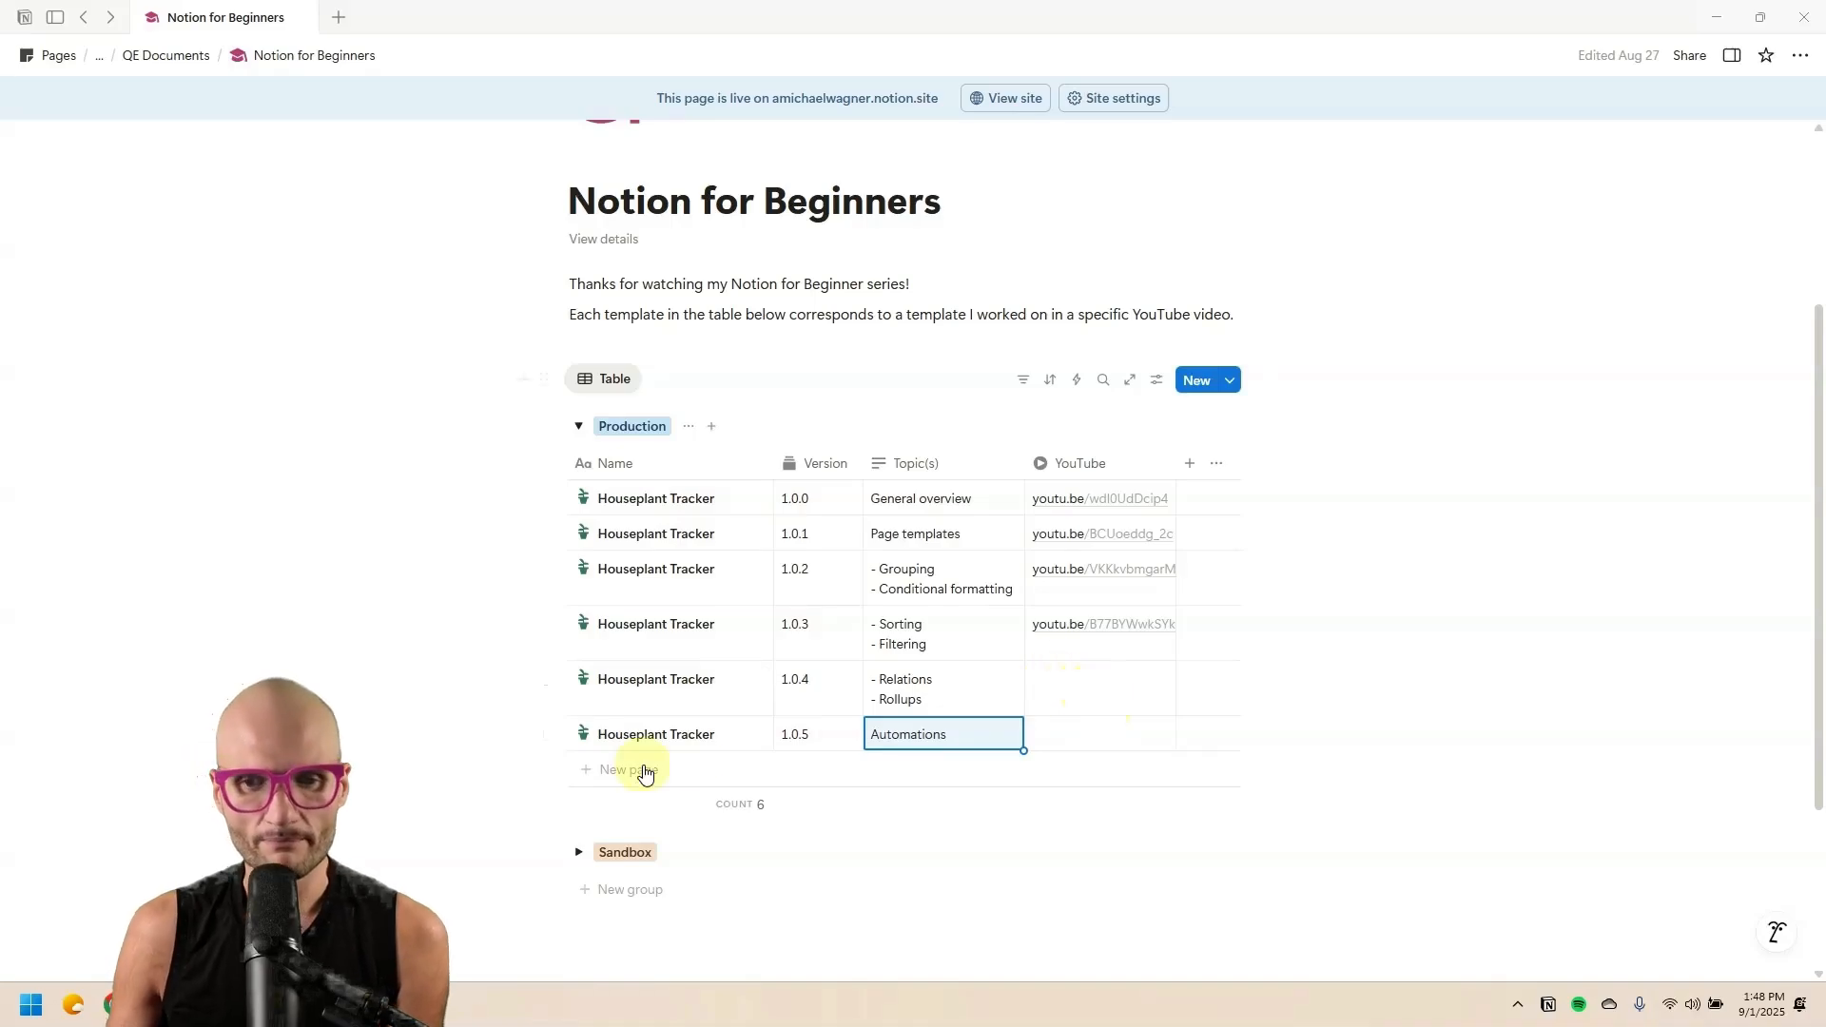
# Open the version 1.0.5 Houseplant Tracker page and remove the plus sign from the Houseplant Tracker Database title.
pyautogui.click(742, 735)
pyautogui.click(961, 56)
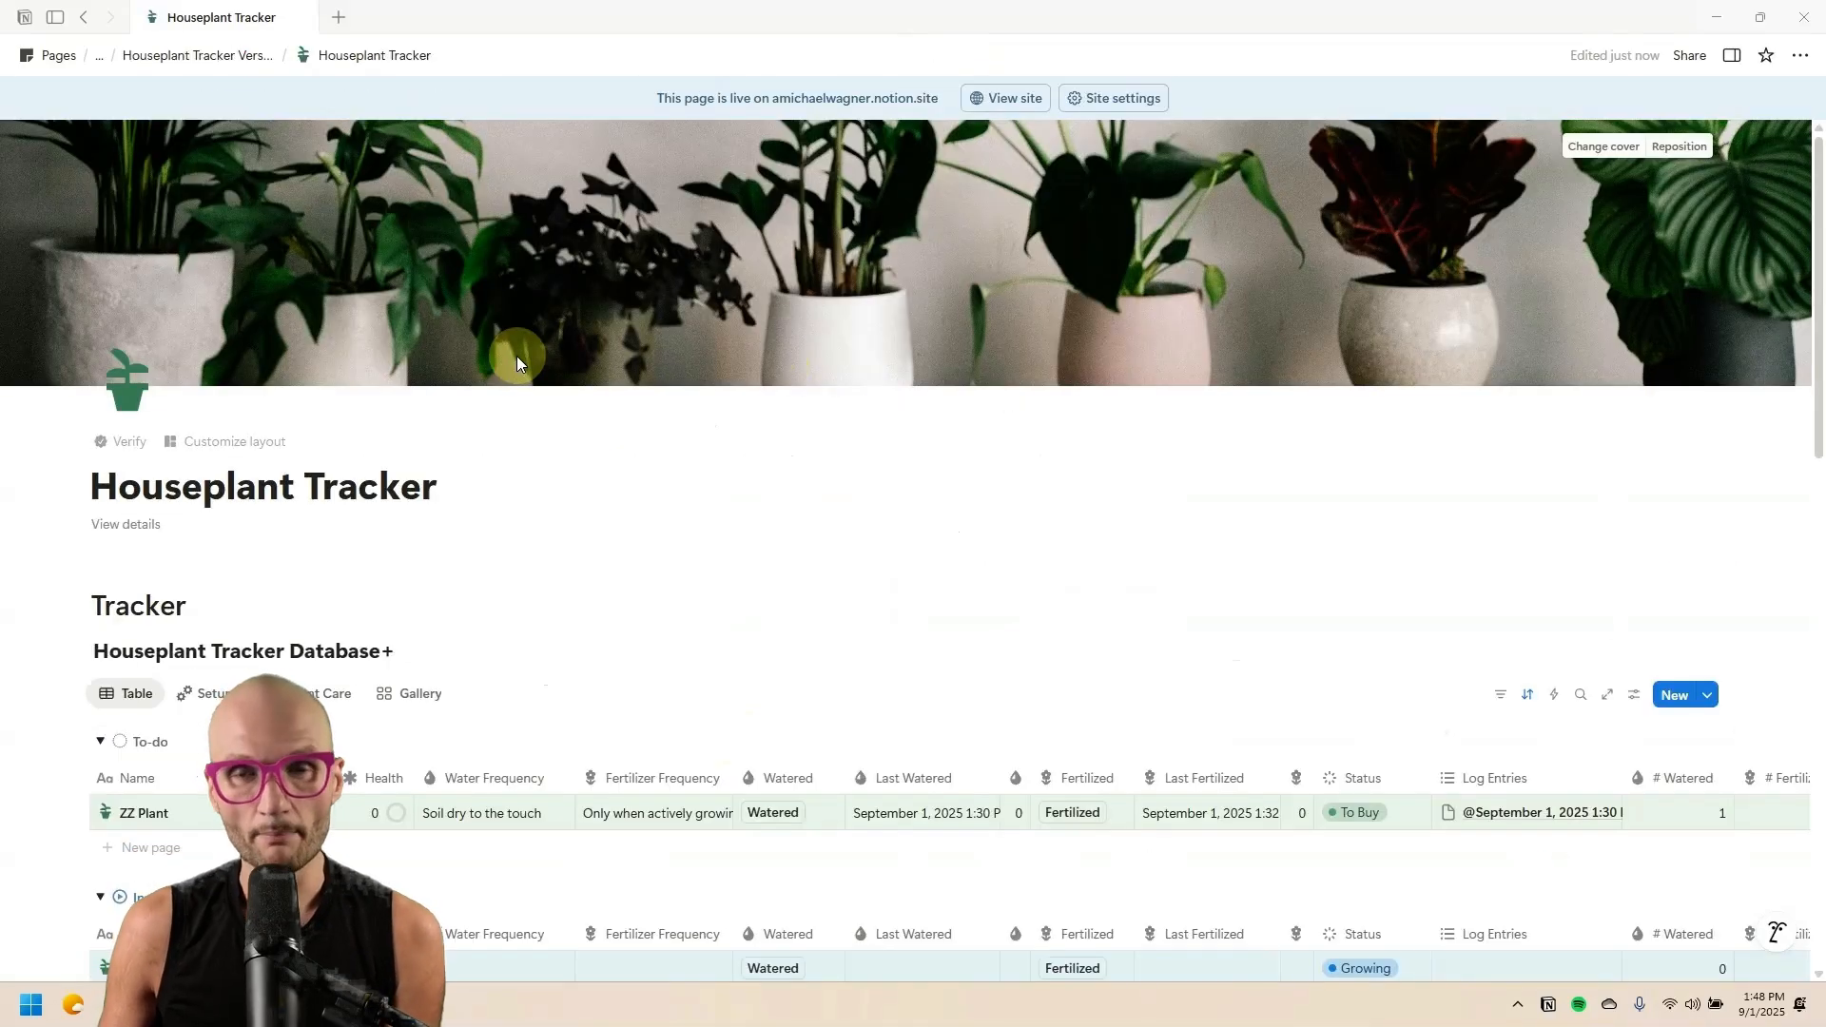
pyautogui.scroll(-15, 412, 446)
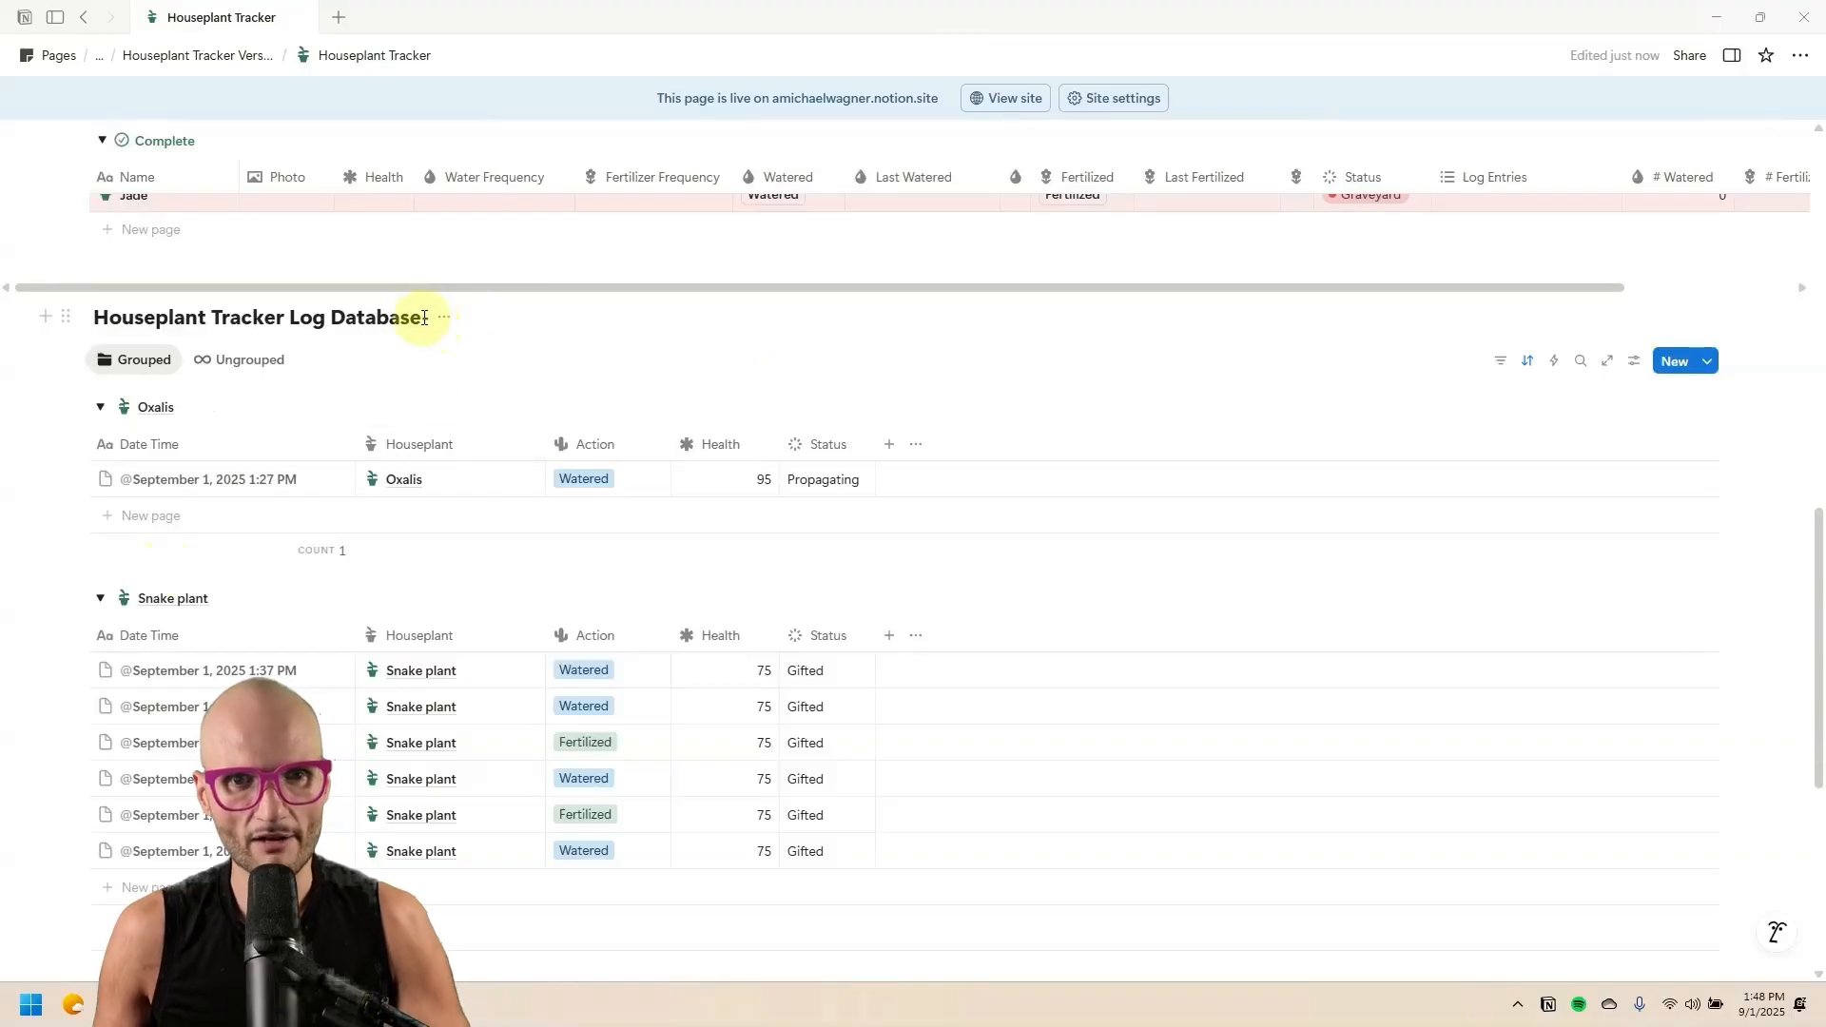
pyautogui.scroll(15, 489, 407)
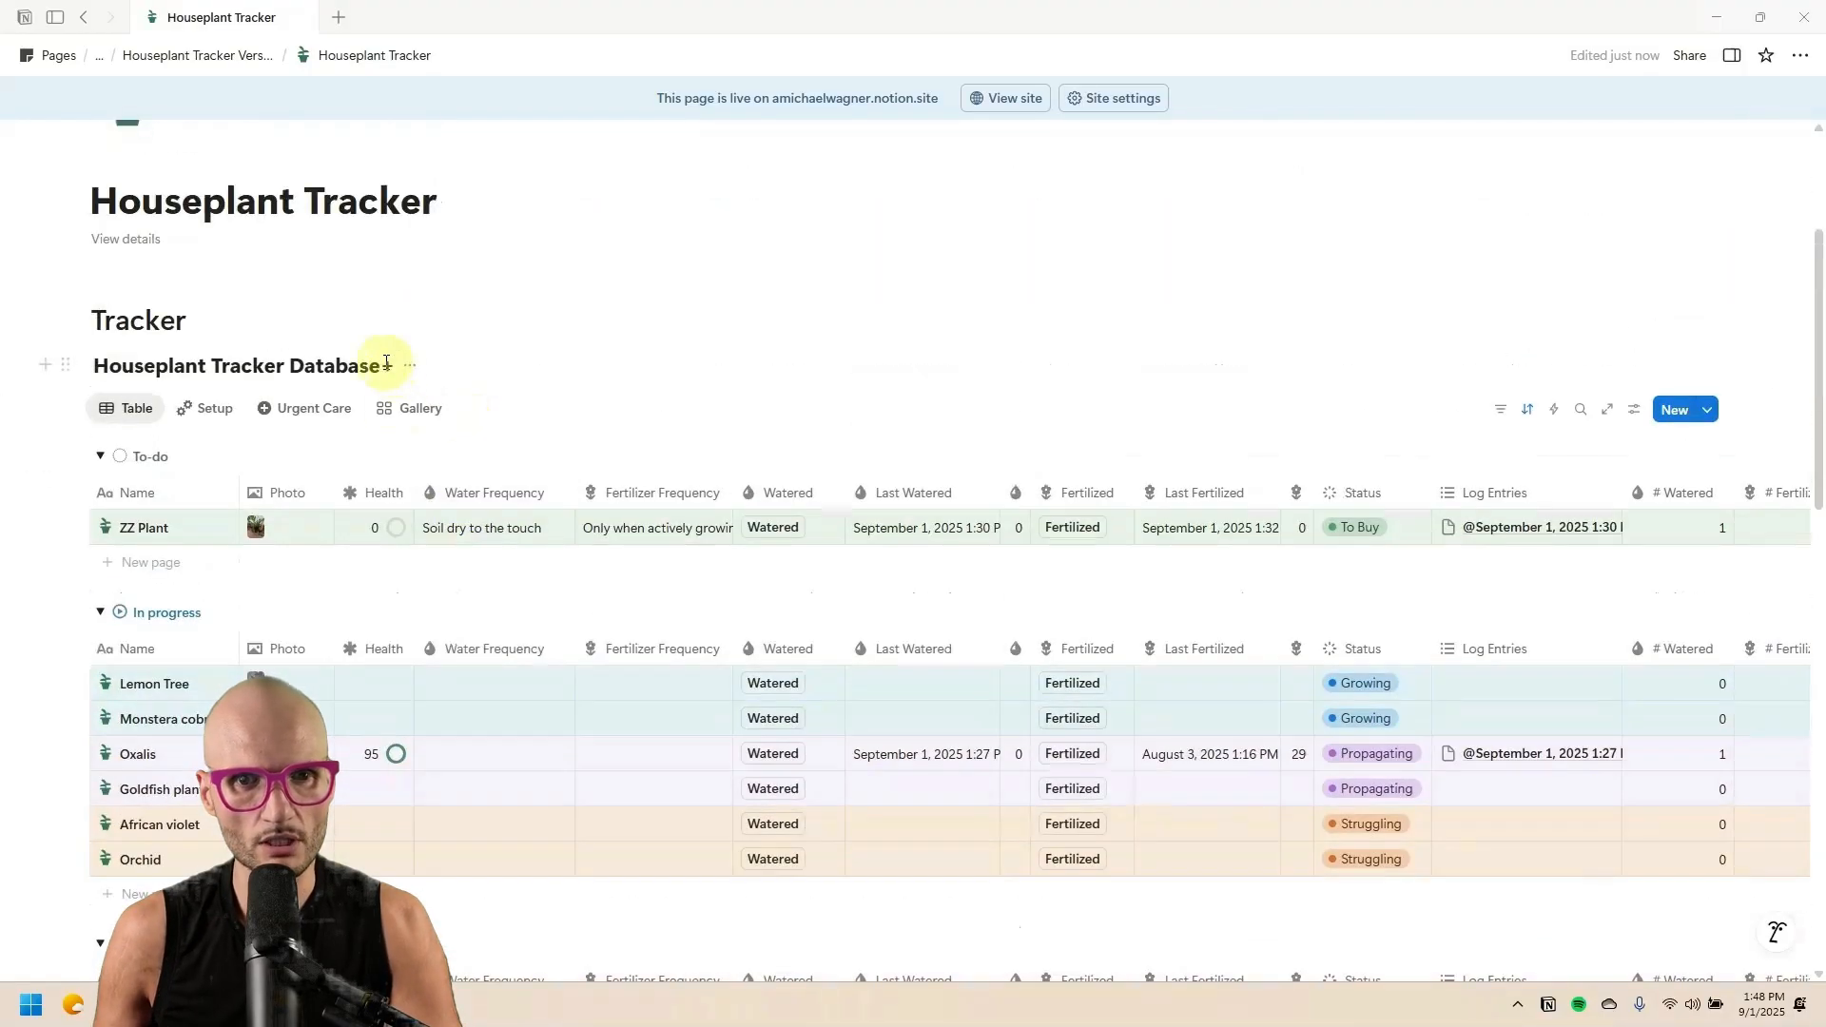
pyautogui.click(281, 310)
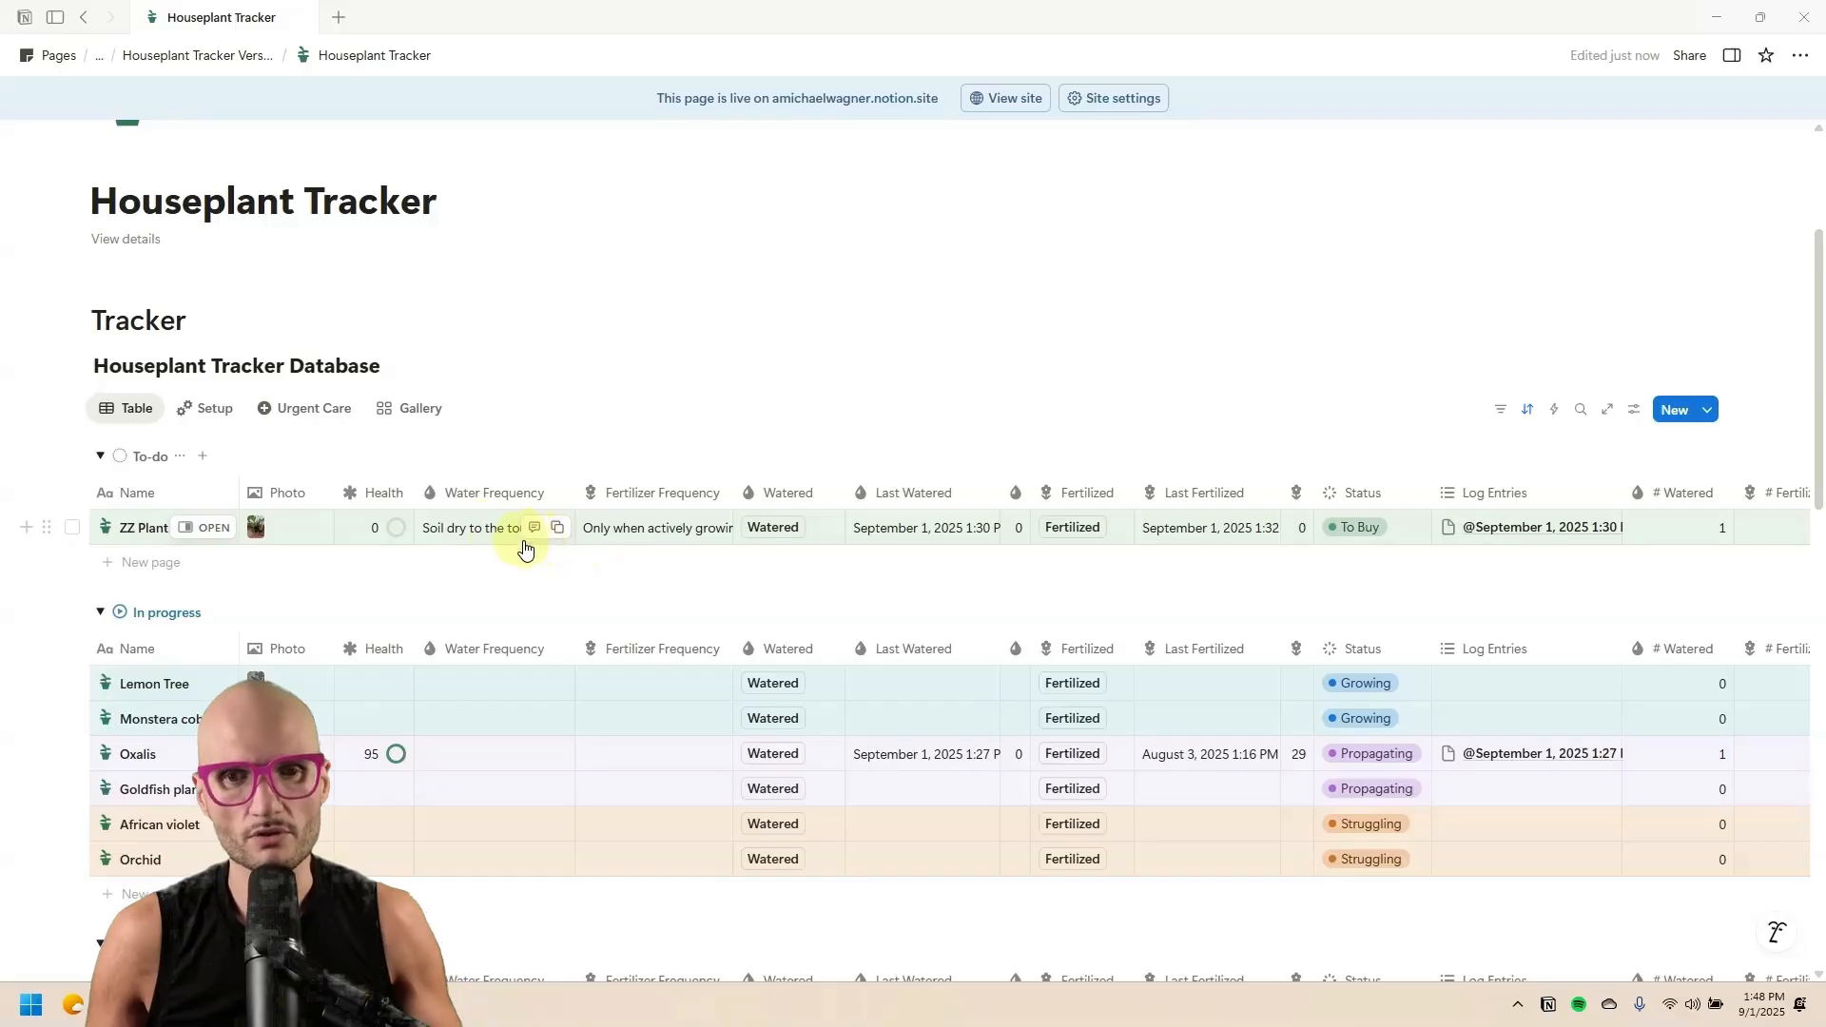
# Change the Water Frequency property's type to Number.
pyautogui.click(482, 498)
pyautogui.moveTo(521, 568)
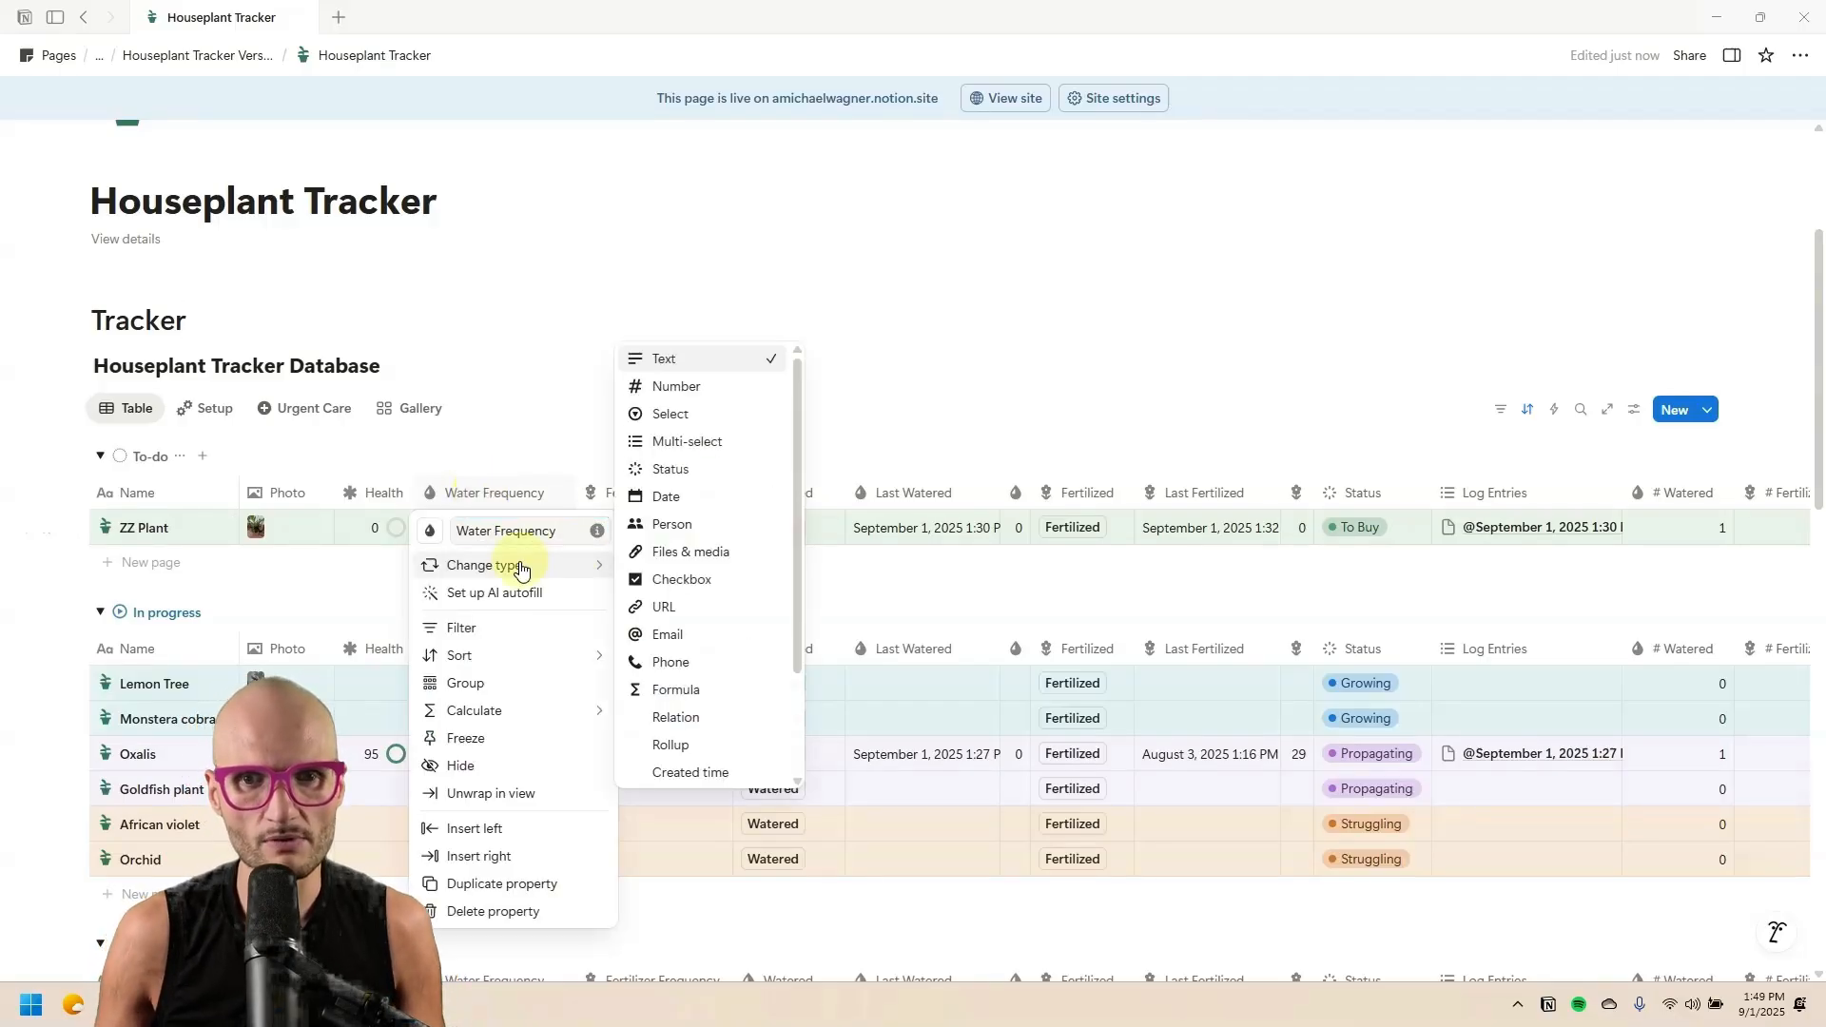
pyautogui.click(715, 390)
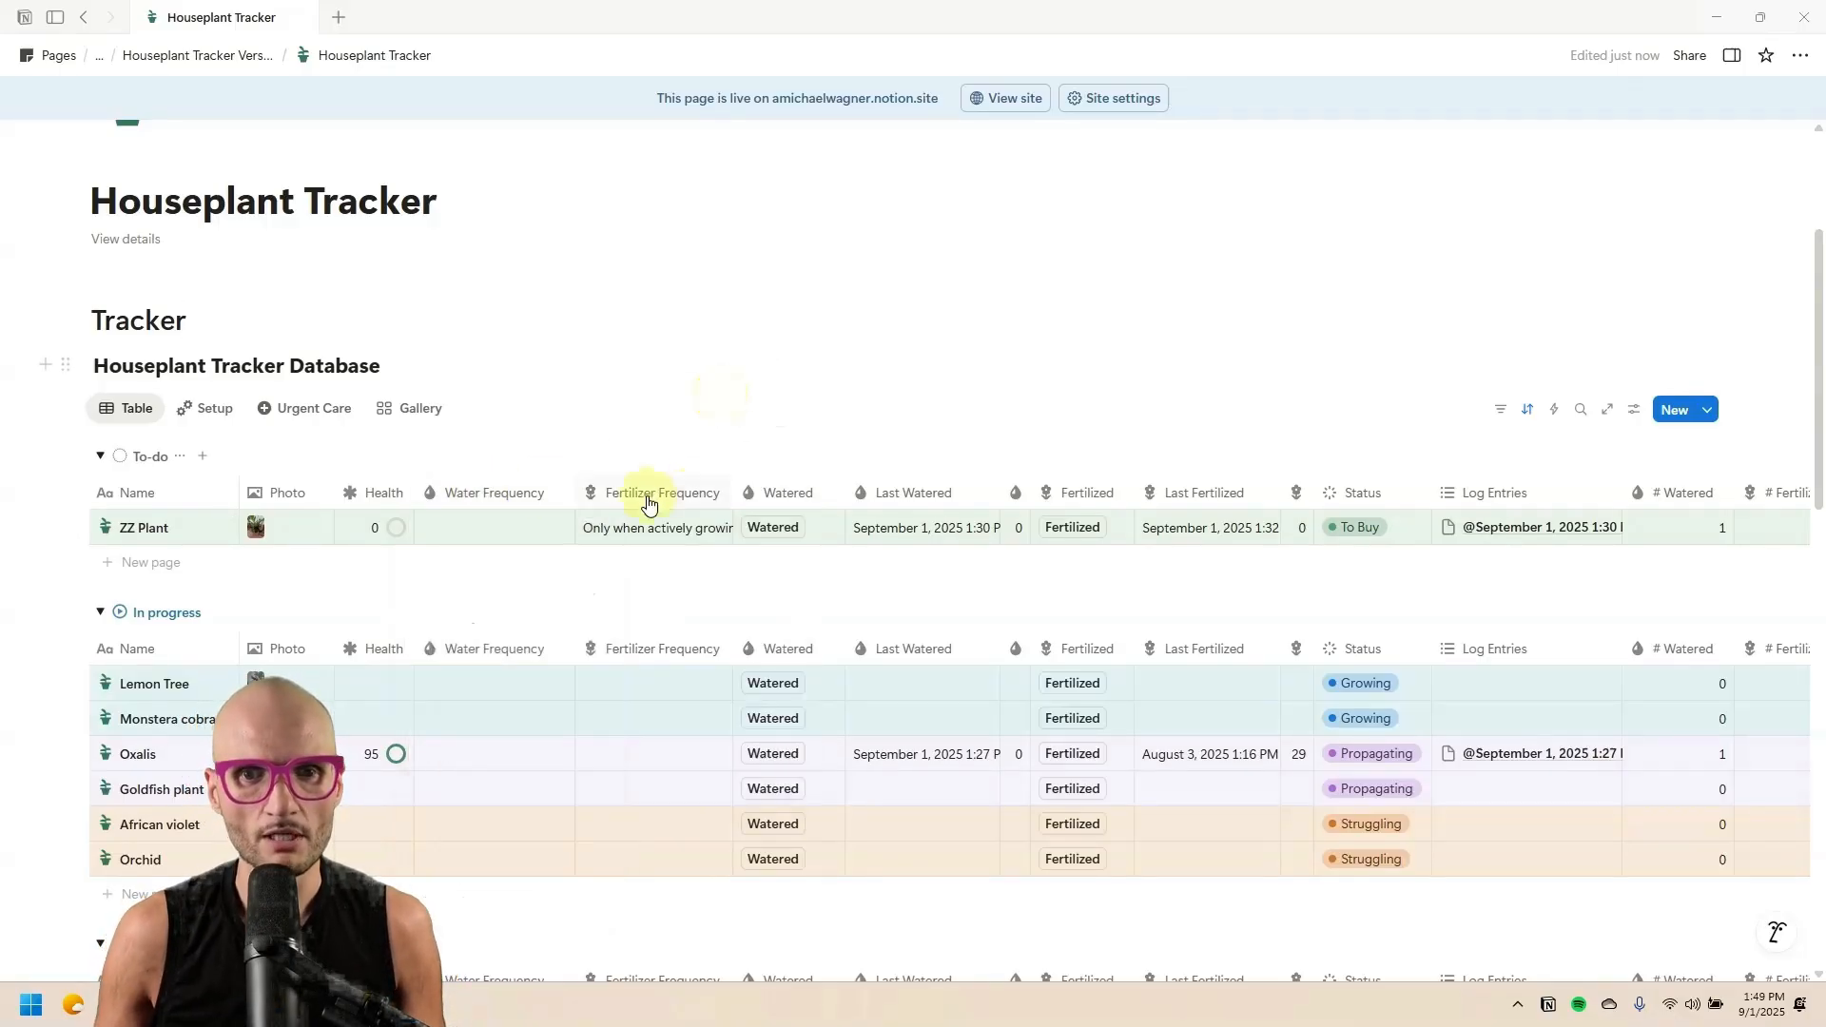
pyautogui.click(489, 527)
pyautogui.press('Escape')
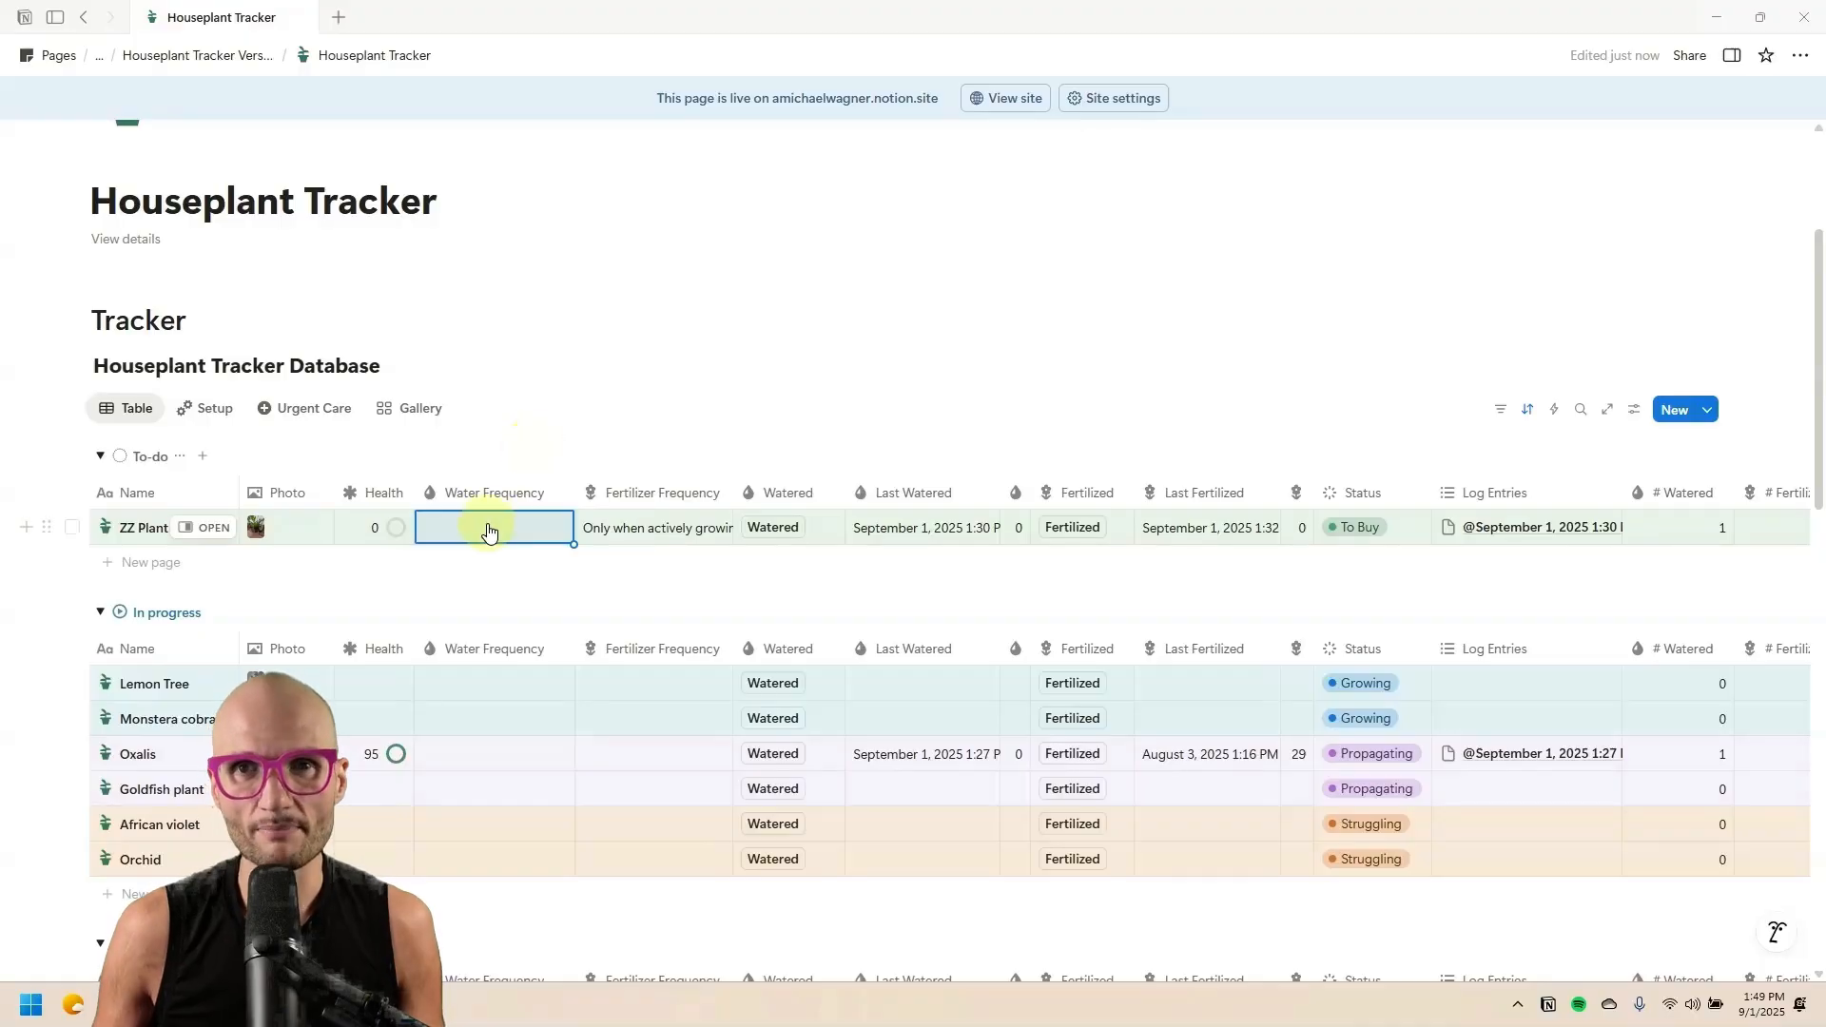
# Add the description "Number of days" to the Water Frequency property and copy that text.
pyautogui.click(513, 497)
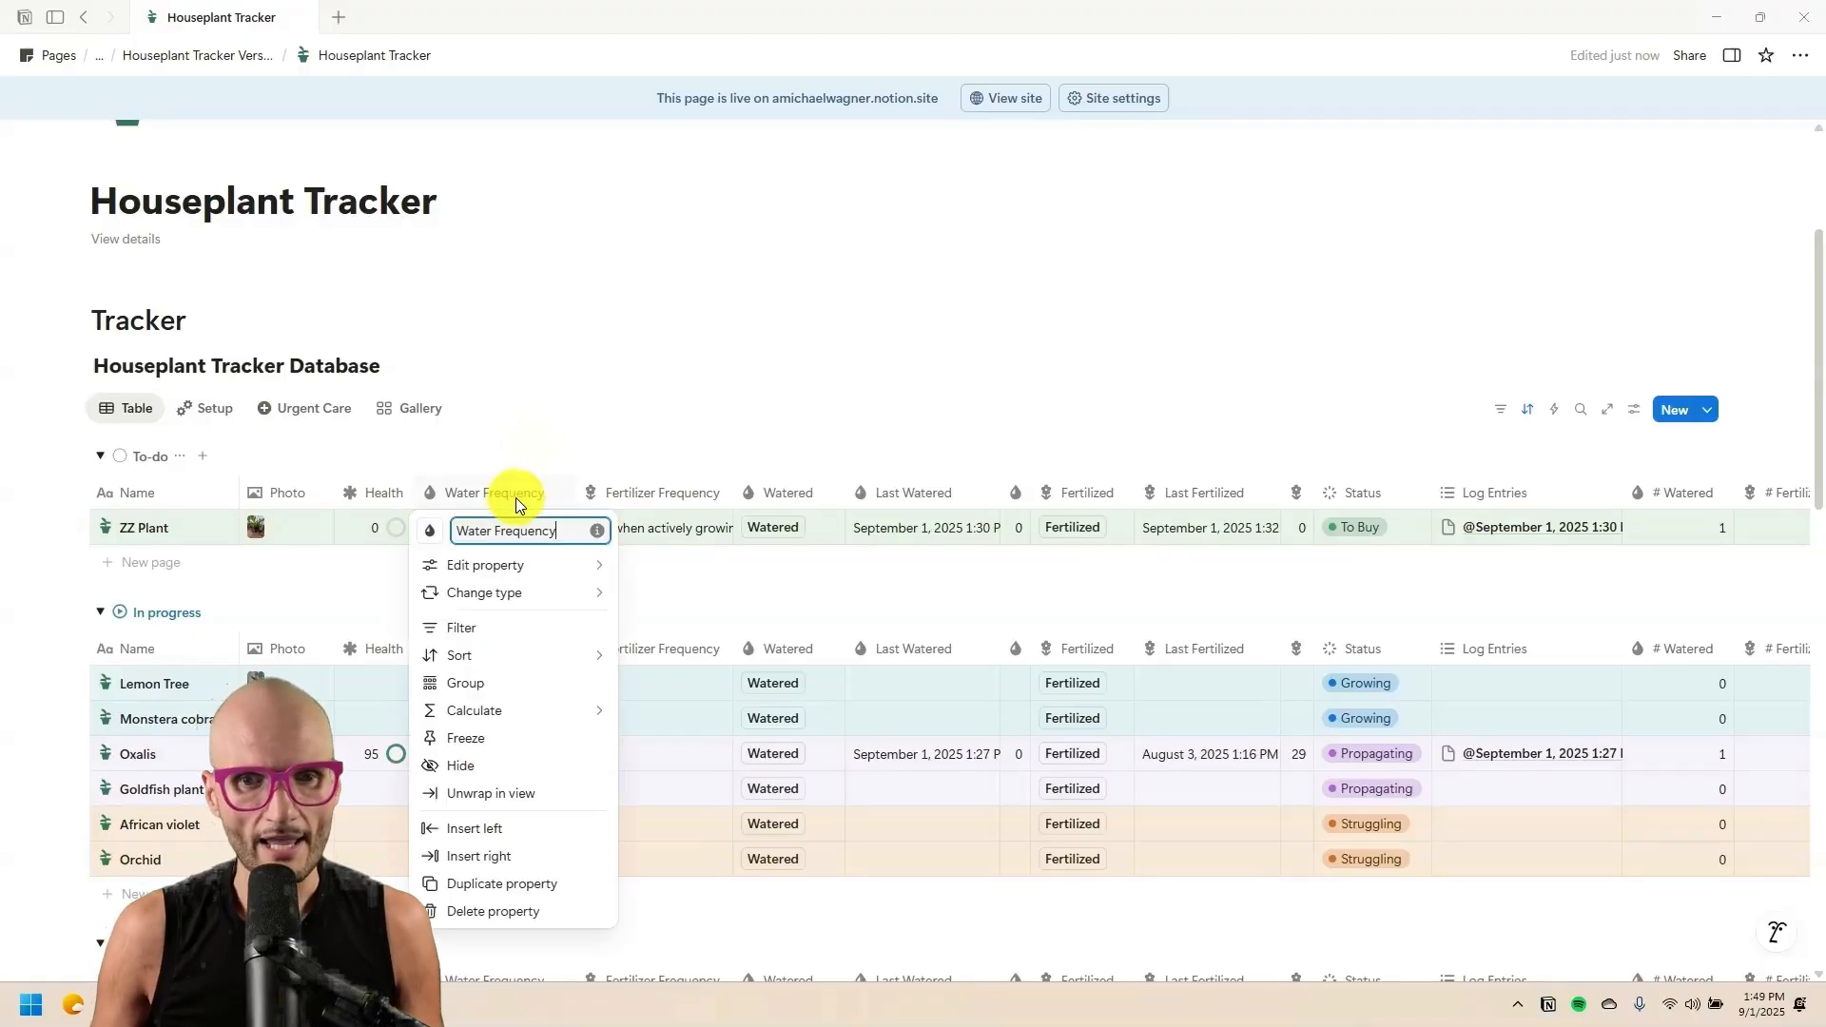
pyautogui.click(595, 534)
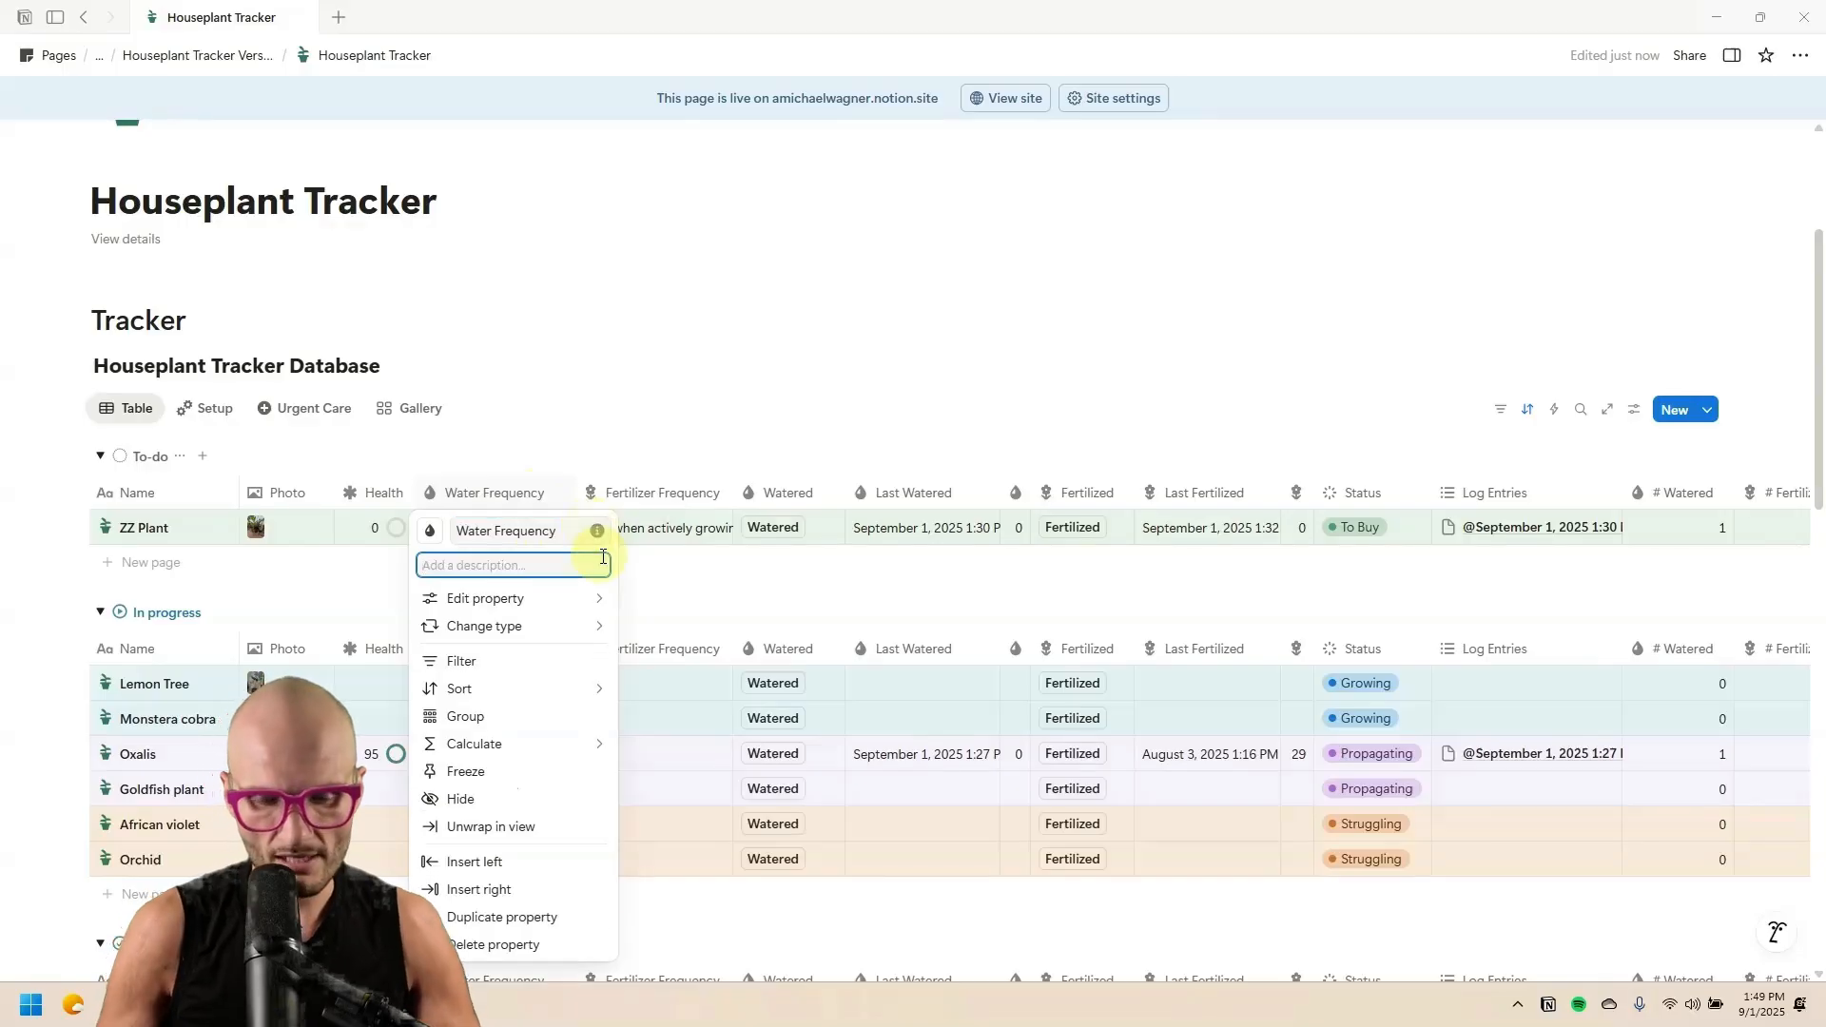
pyautogui.write('Number of days')
pyautogui.hotkey('ctrl', 'a')
pyautogui.hotkey('ctrl', 'c')
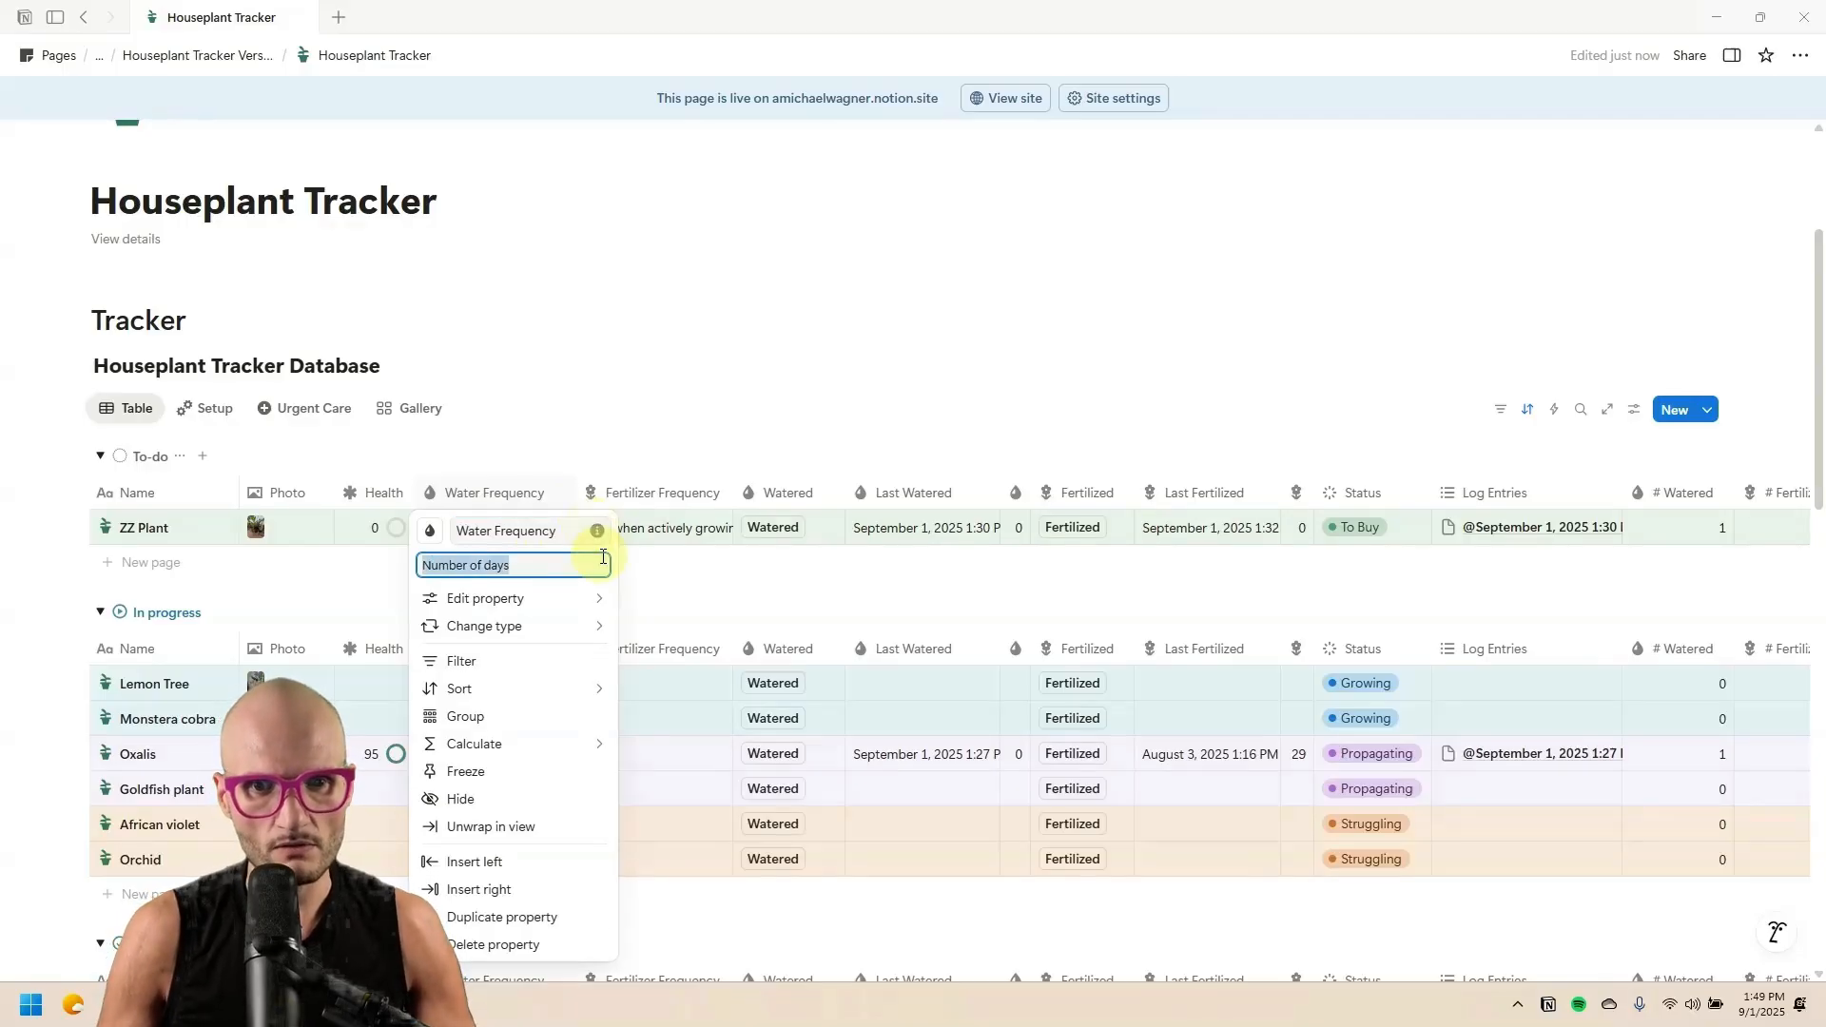
pyautogui.click(720, 454)
# Paste "Number of days" as the description of the Fertilizer Frequency property.
pyautogui.click(679, 494)
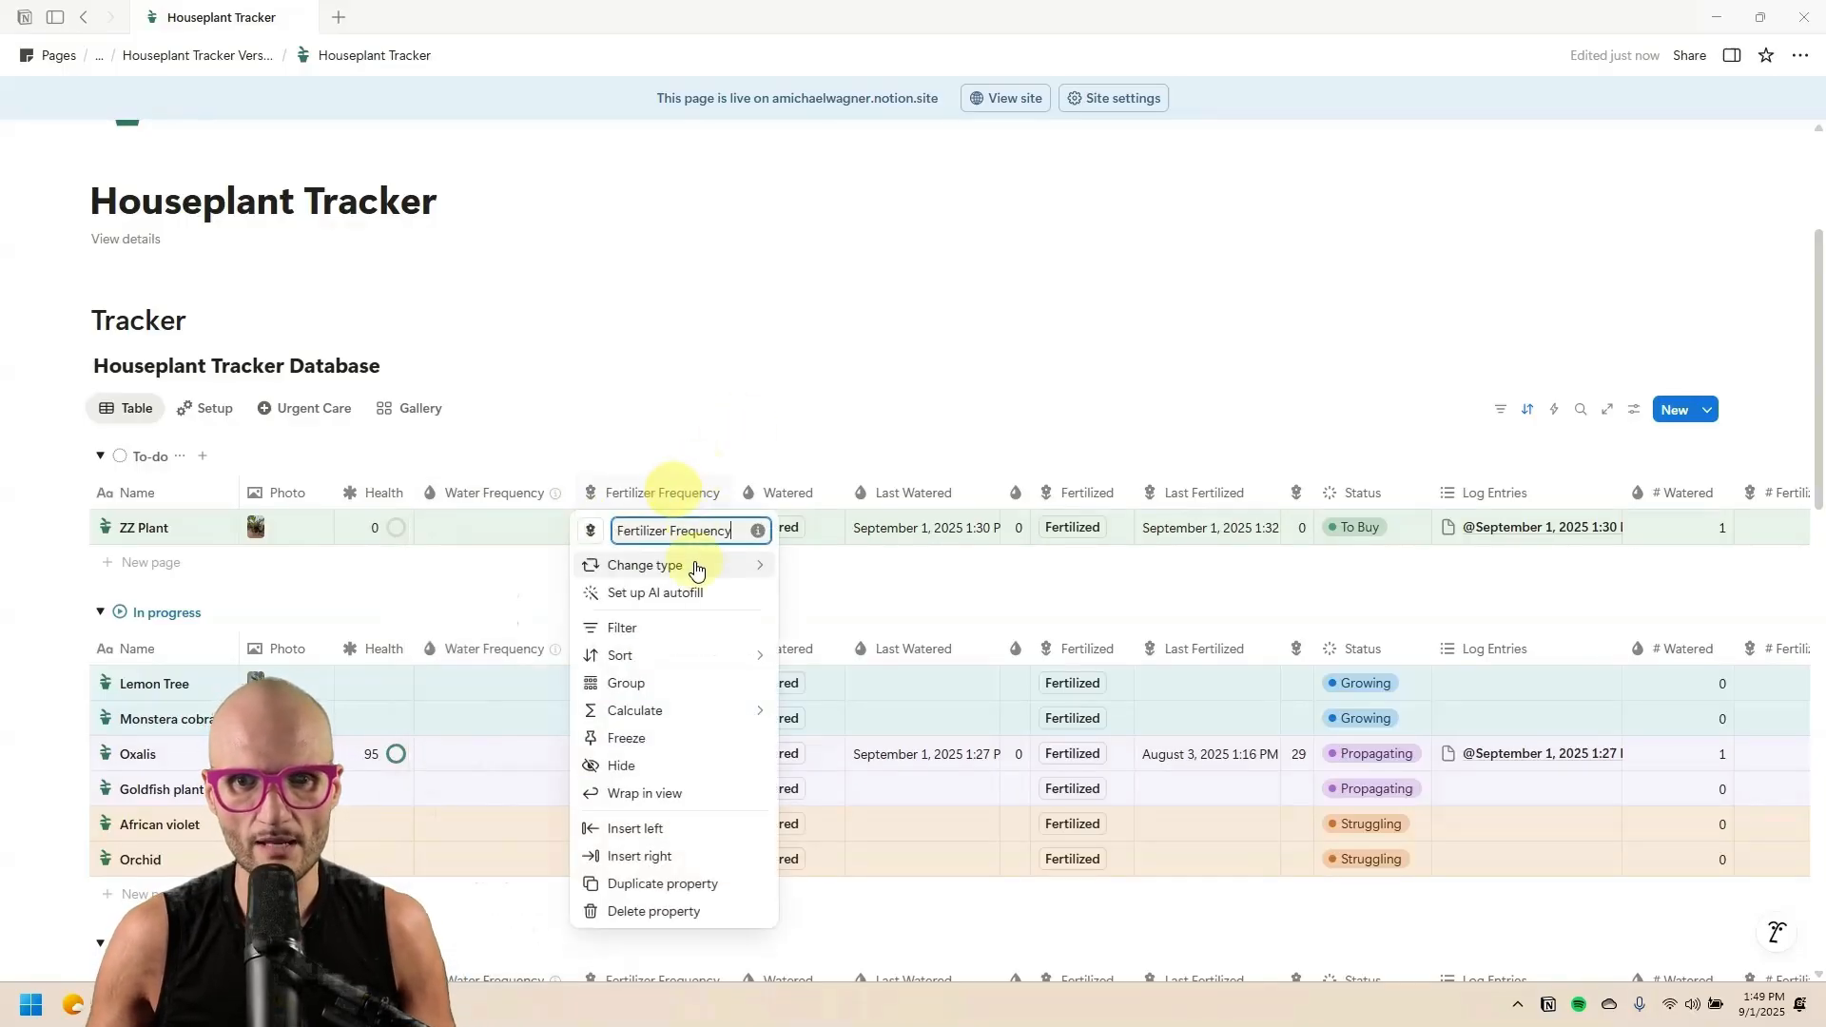
pyautogui.click(758, 531)
pyautogui.hotkey('ctrl', 'v')
pyautogui.click(709, 428)
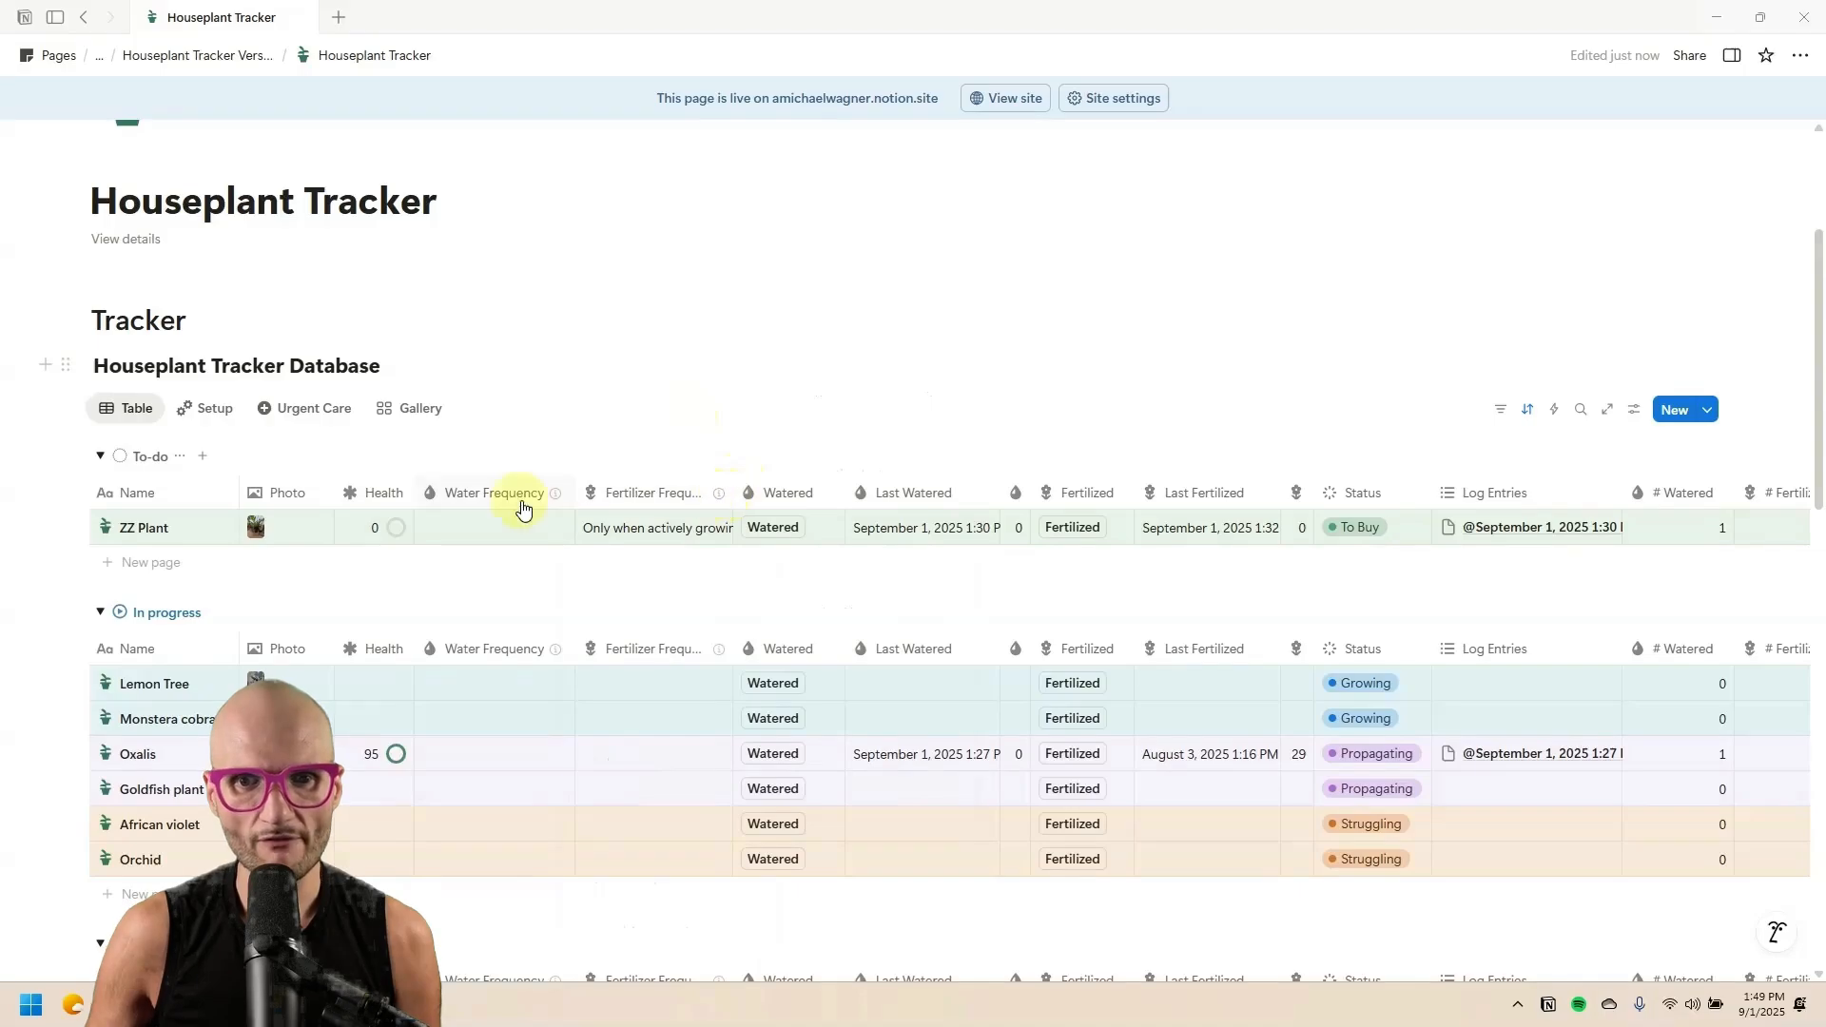
pyautogui.moveTo(558, 499)
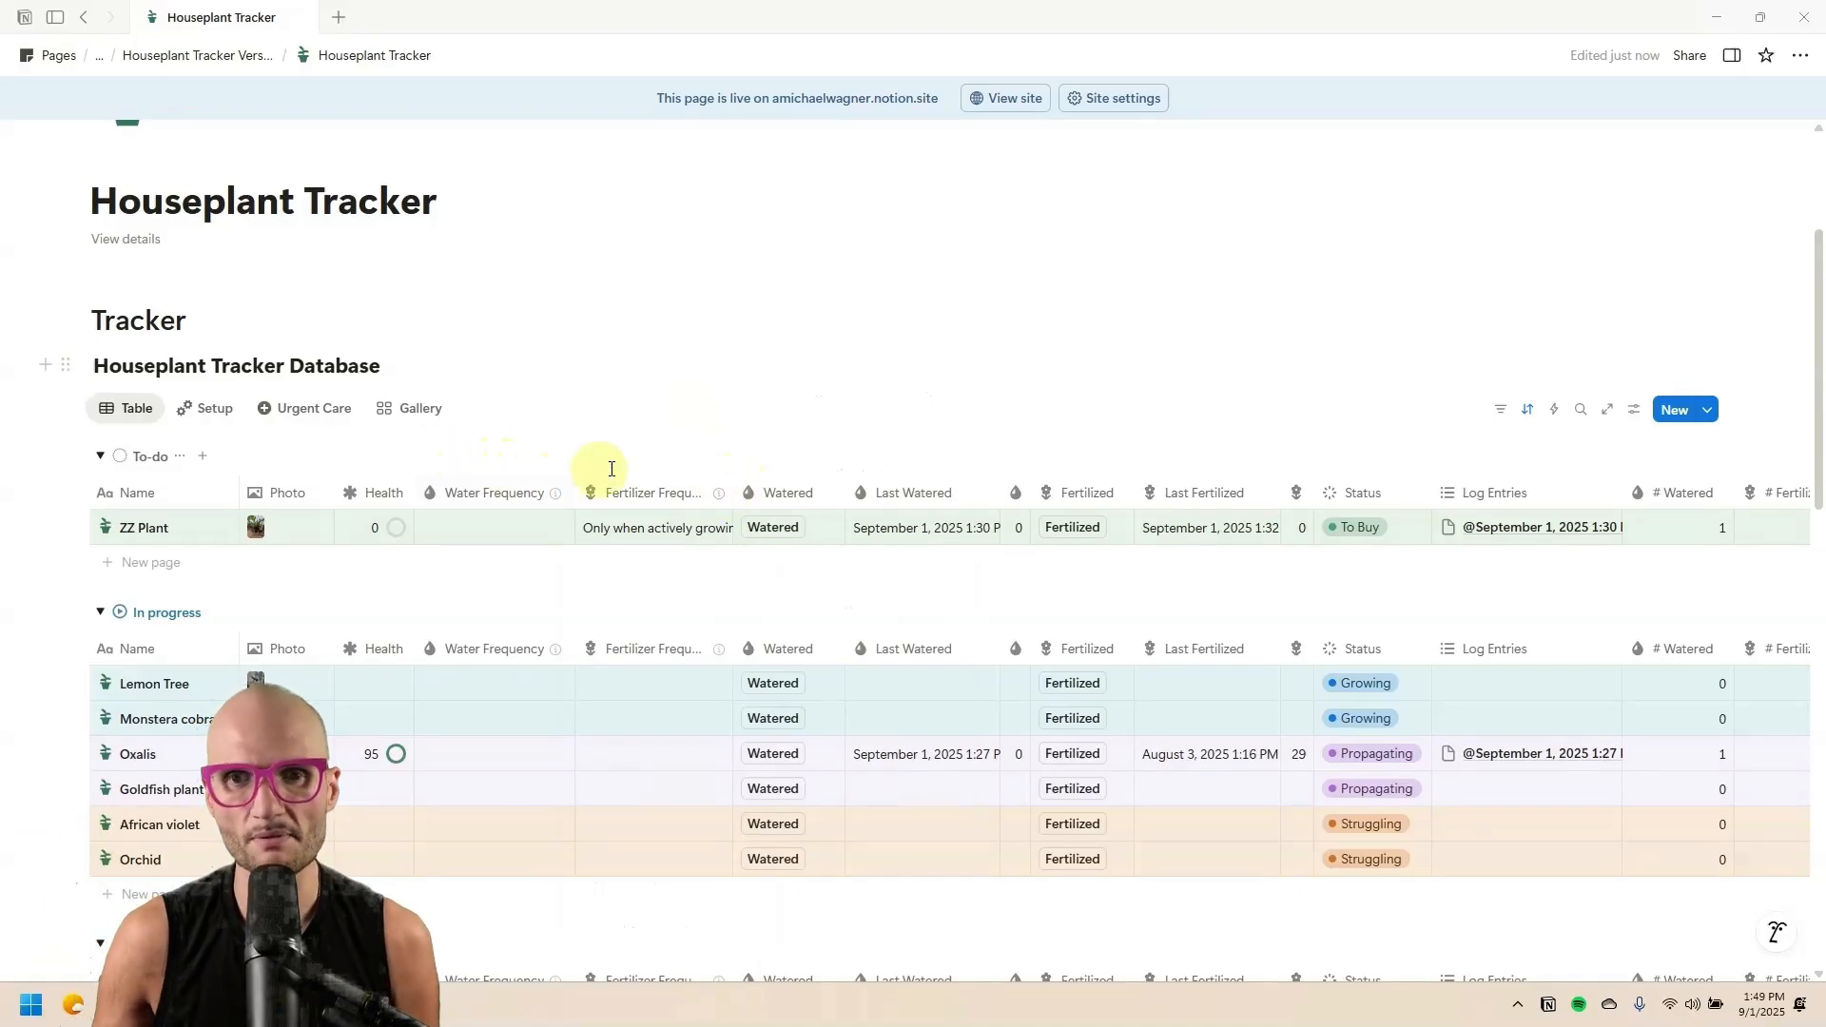
# Change the Fertilizer Frequency property's type to Number.
pyautogui.click(658, 492)
pyautogui.moveTo(670, 567)
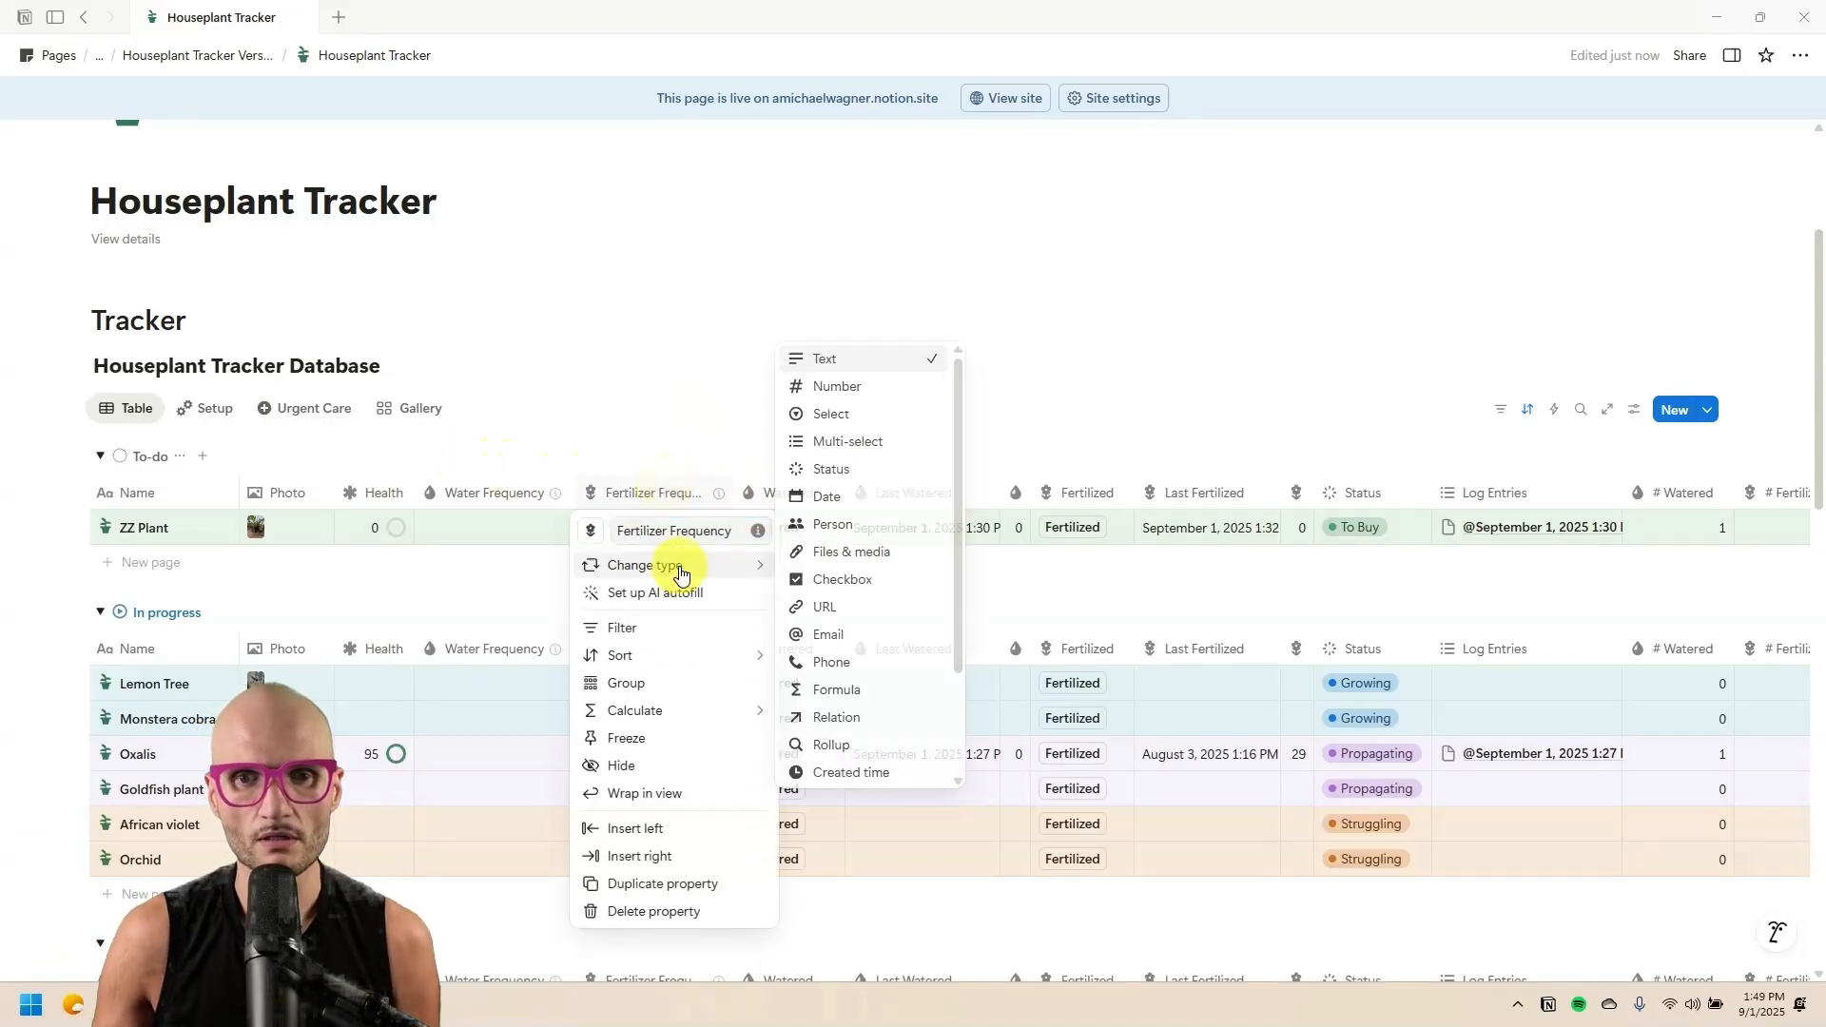
pyautogui.click(861, 388)
pyautogui.moveTo(561, 504)
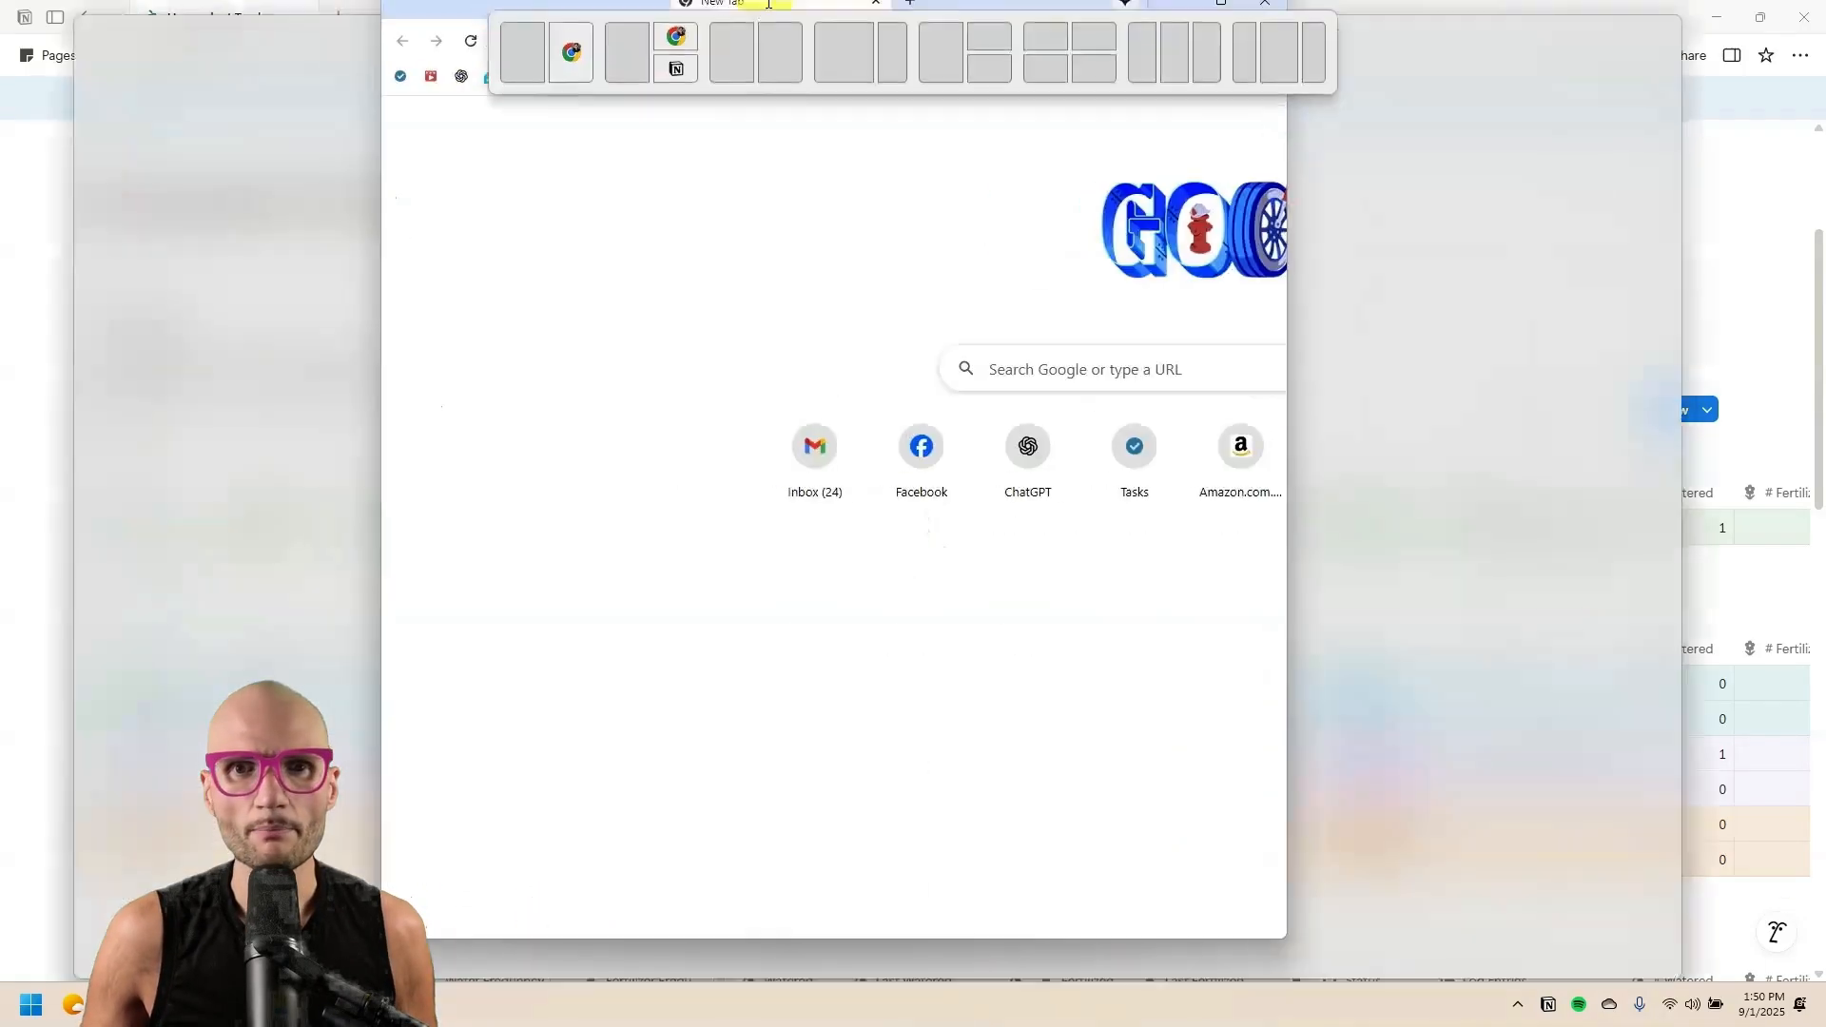
# Switch to Chrome and go to google.com in an incognito window.
pyautogui.moveTo(766, 4); pyautogui.dragTo(765, 11)
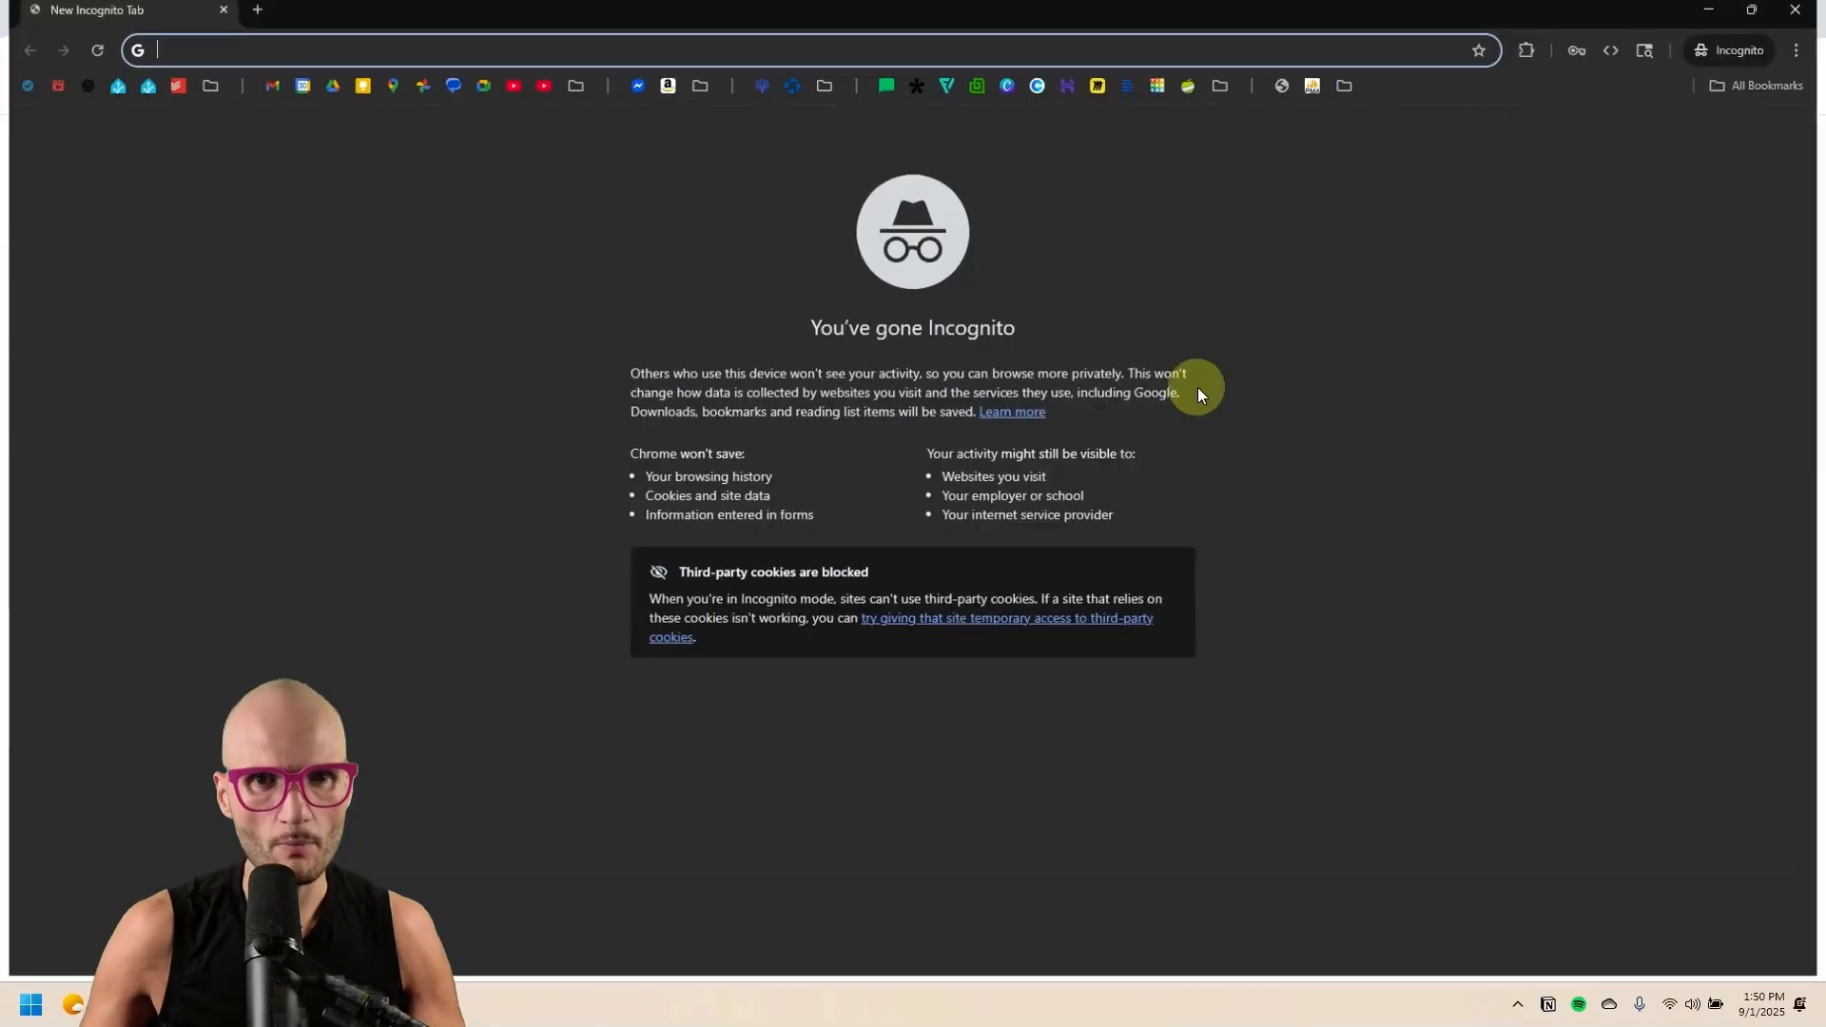
pyautogui.hotkey('ctrl', 'shift', 'n')
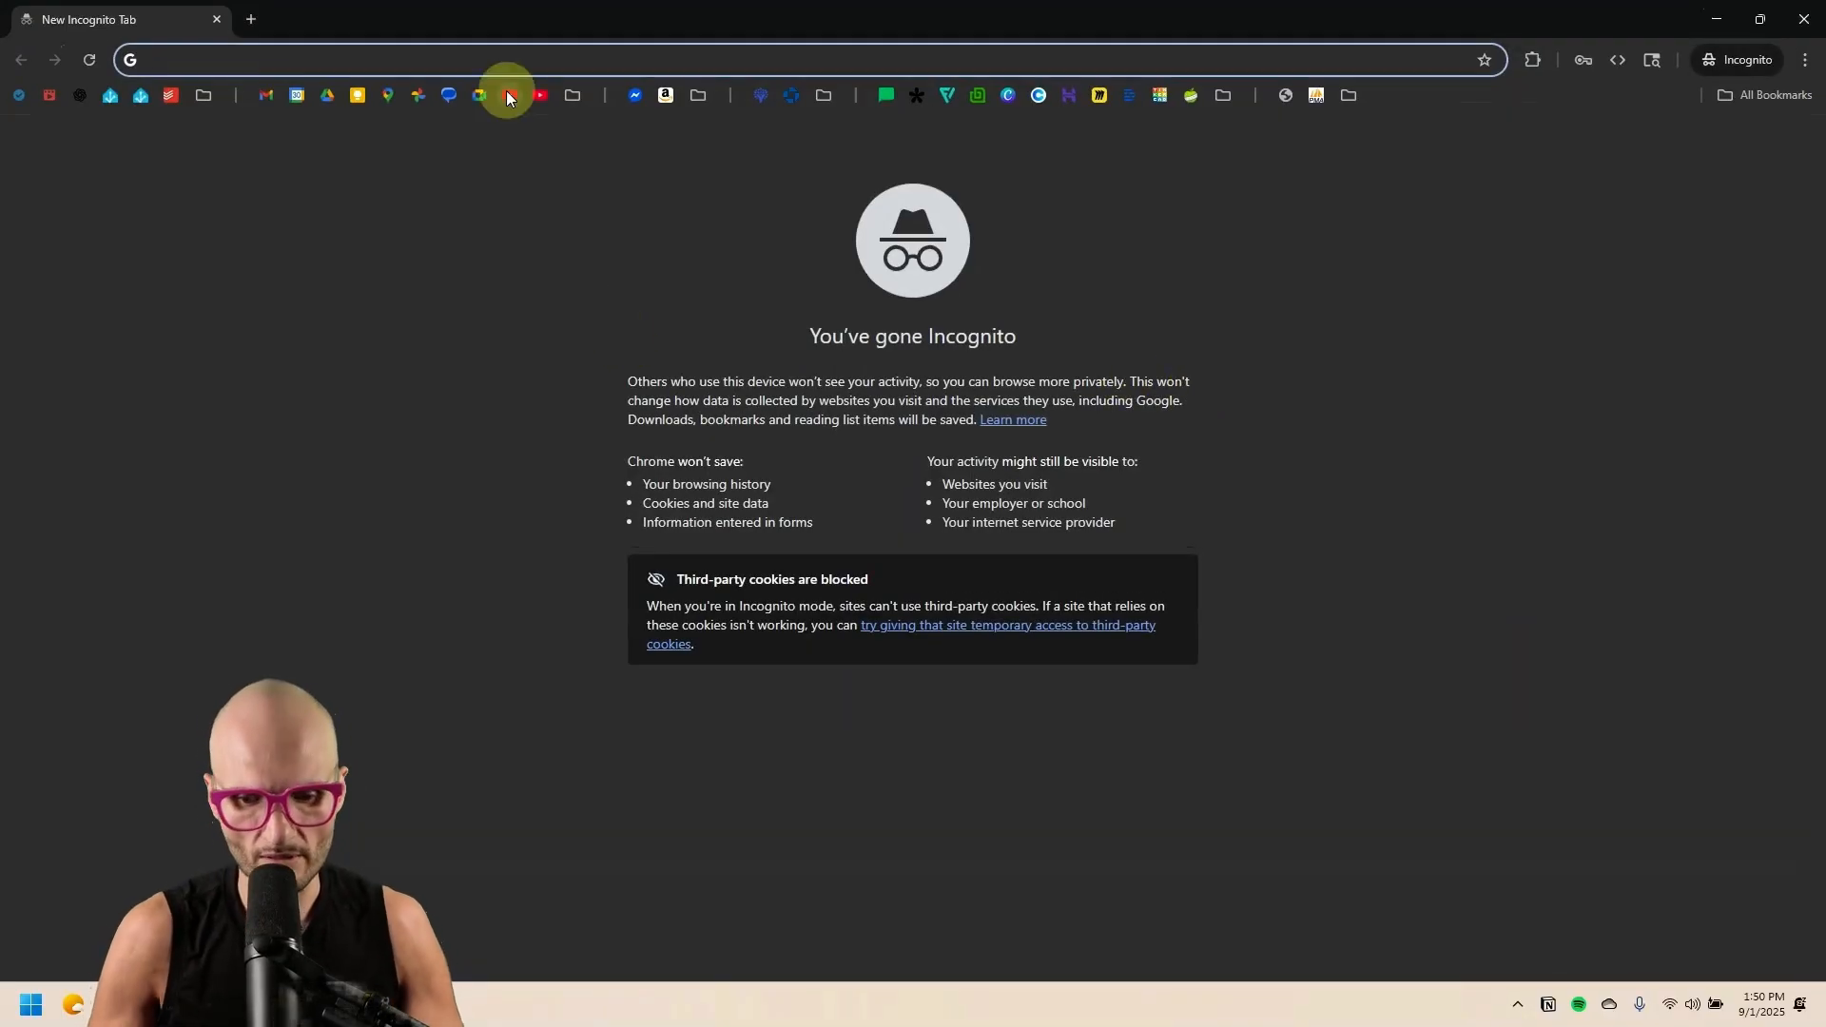
pyautogui.write('google.')
pyautogui.write('com')
pyautogui.press('Return')
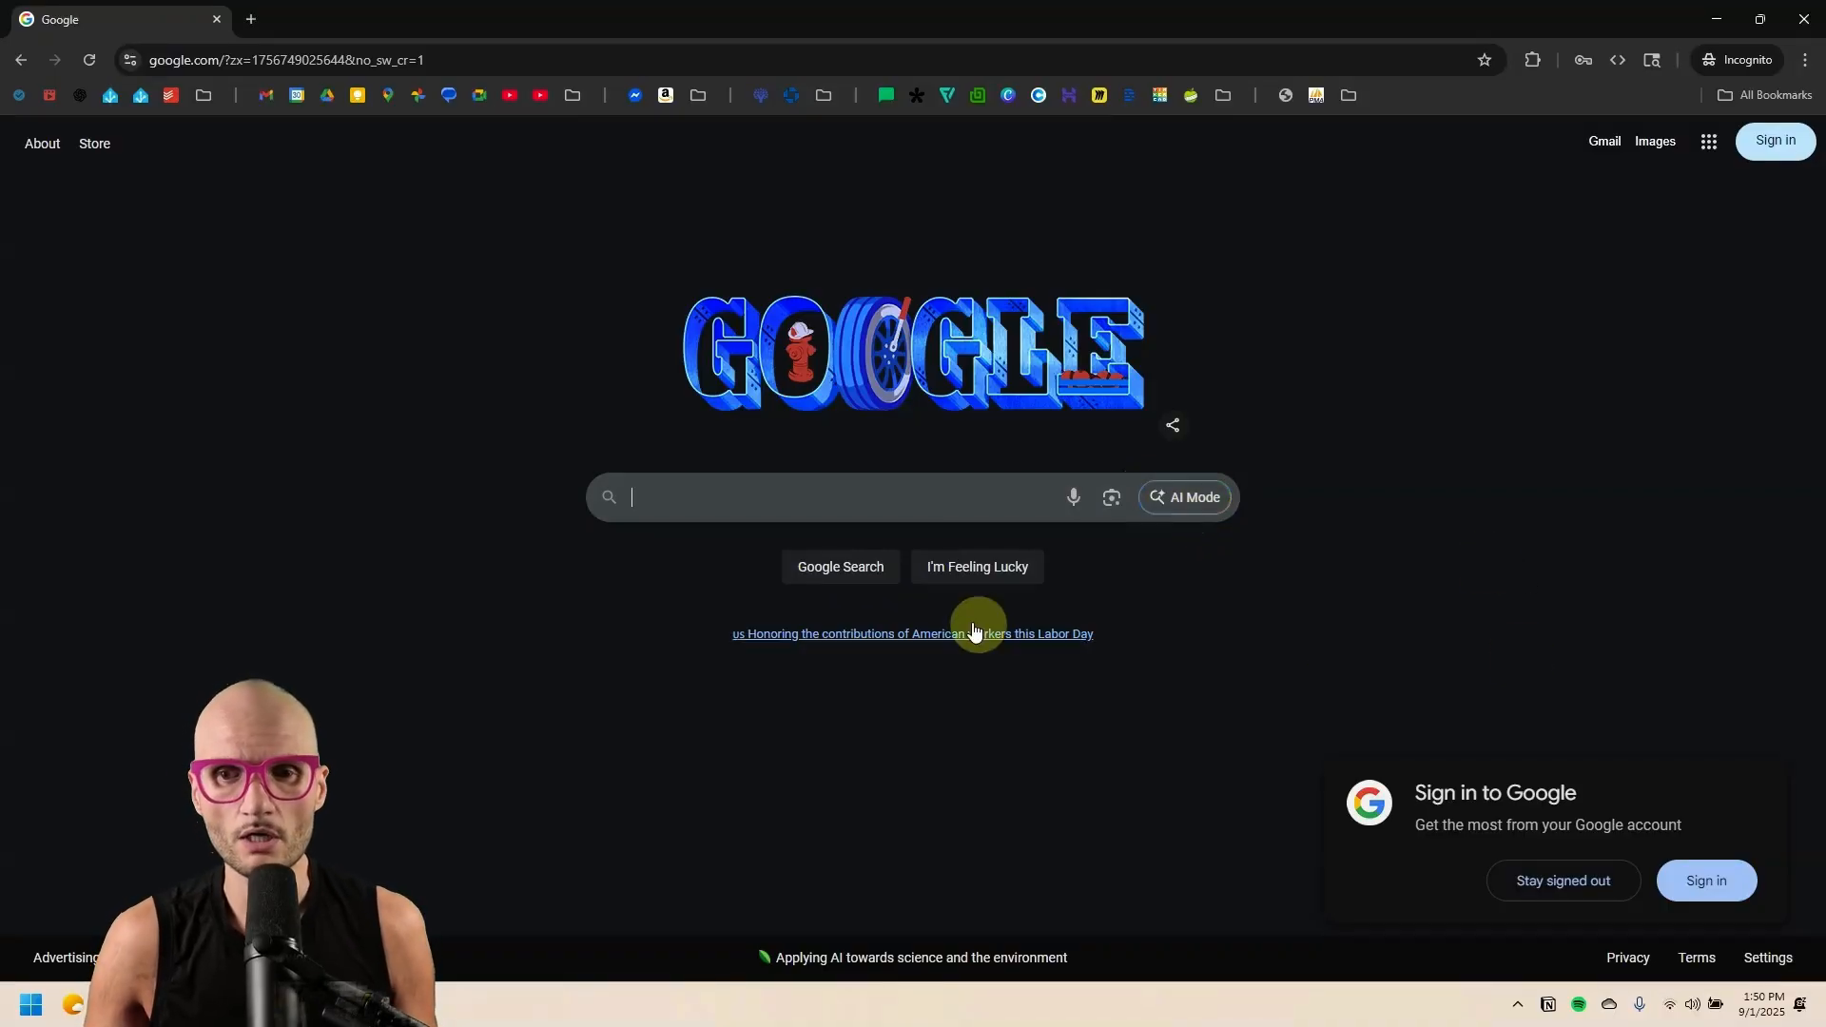
pyautogui.click(994, 569)
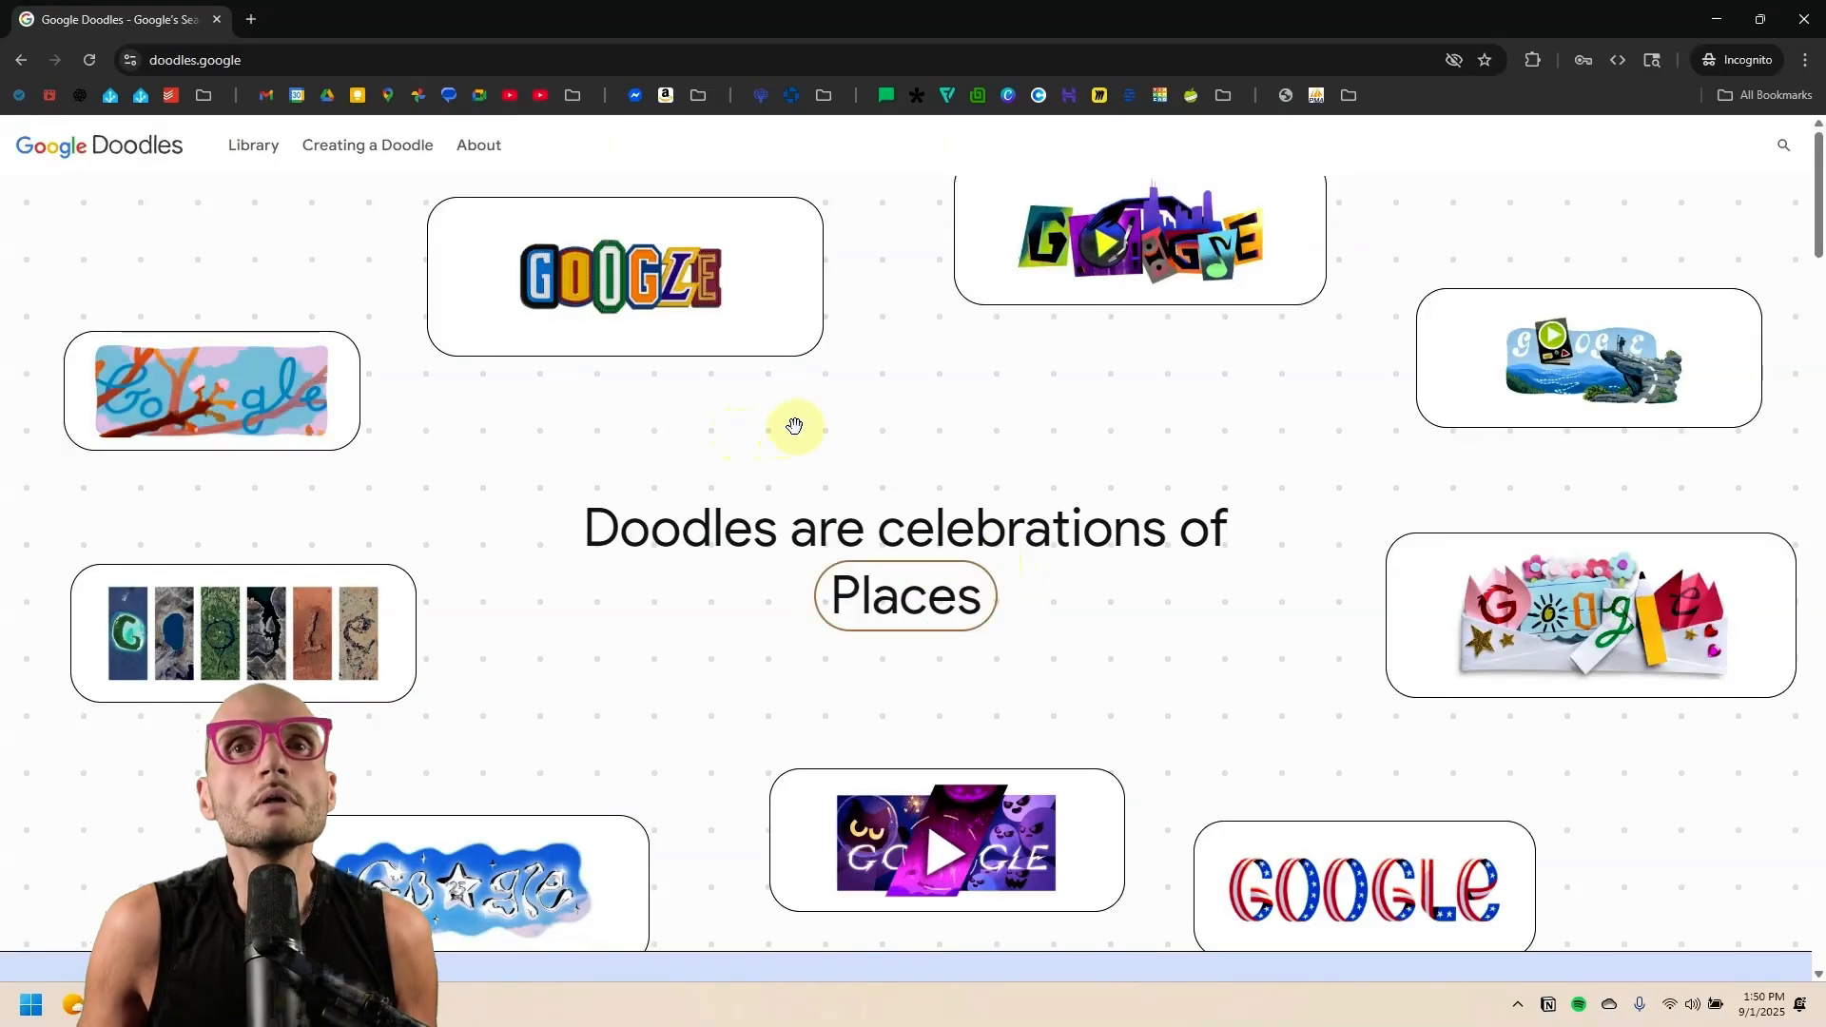
pyautogui.hotkey('alt', 'Left')
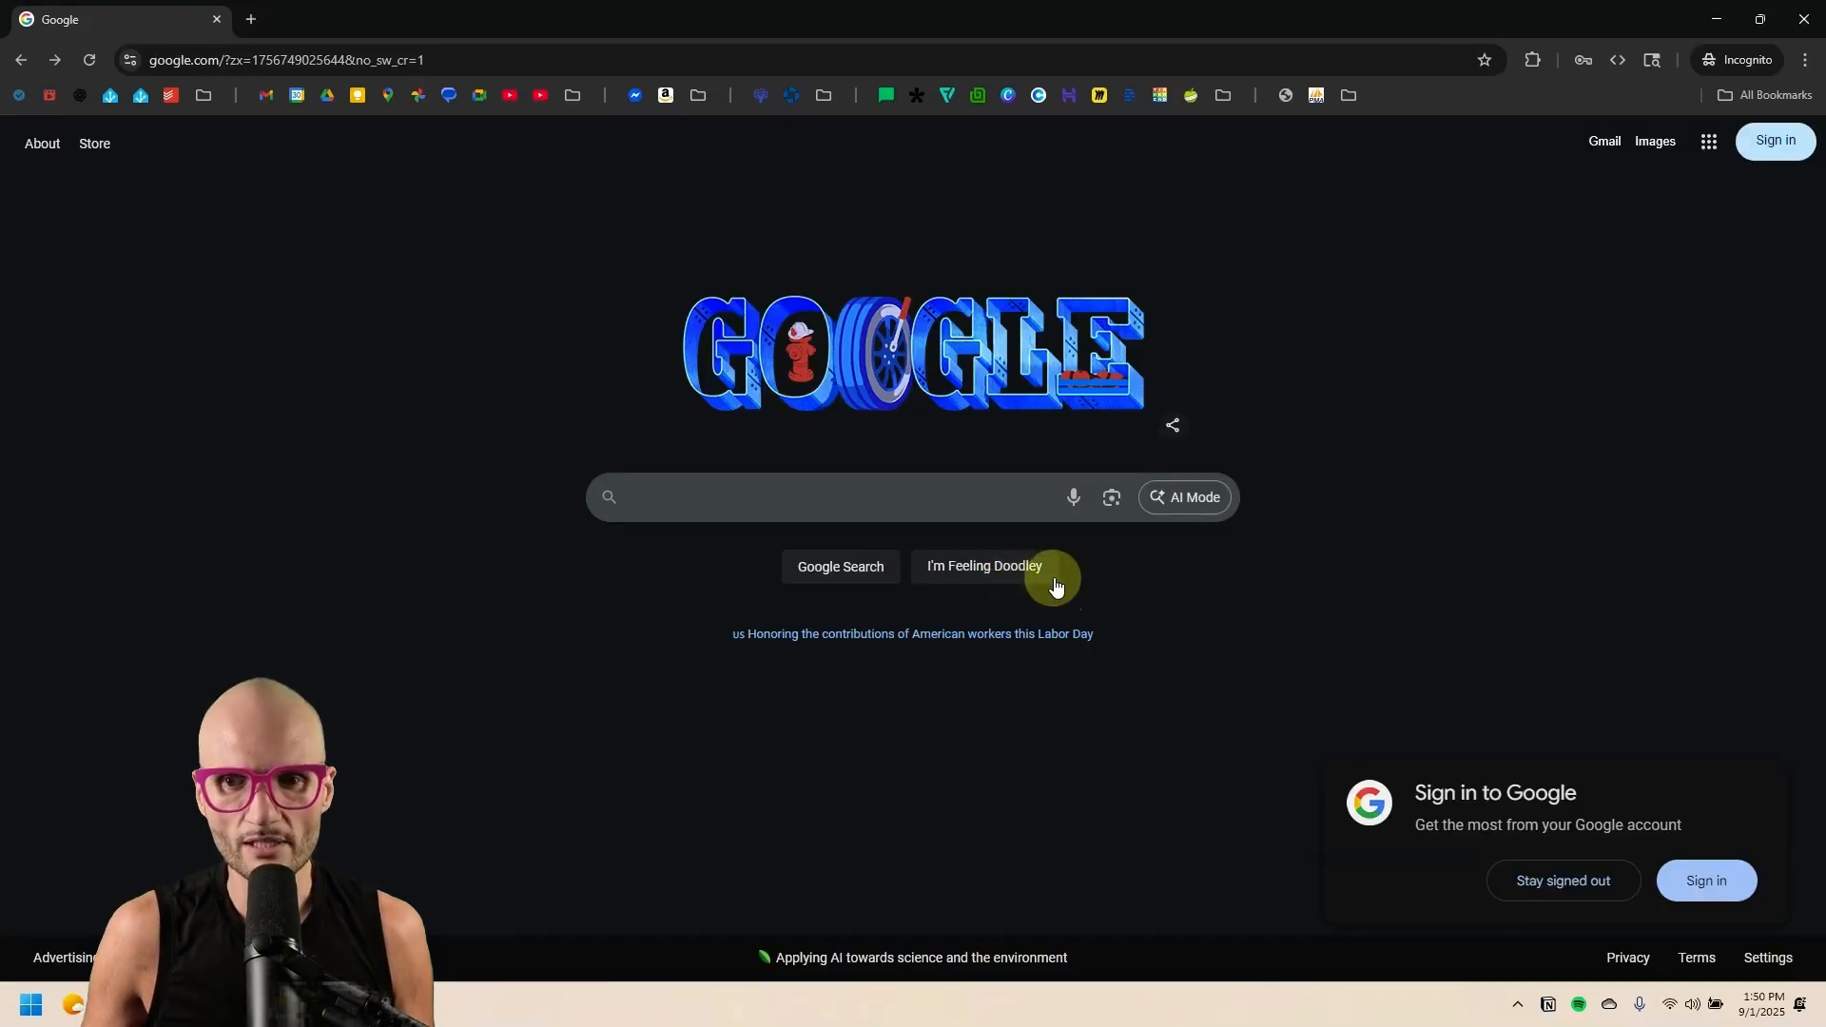
# Run the trending search "blizzard lawsuit against turtle wow" and start a blank AI Mode conversation from its results.
pyautogui.click(775, 496)
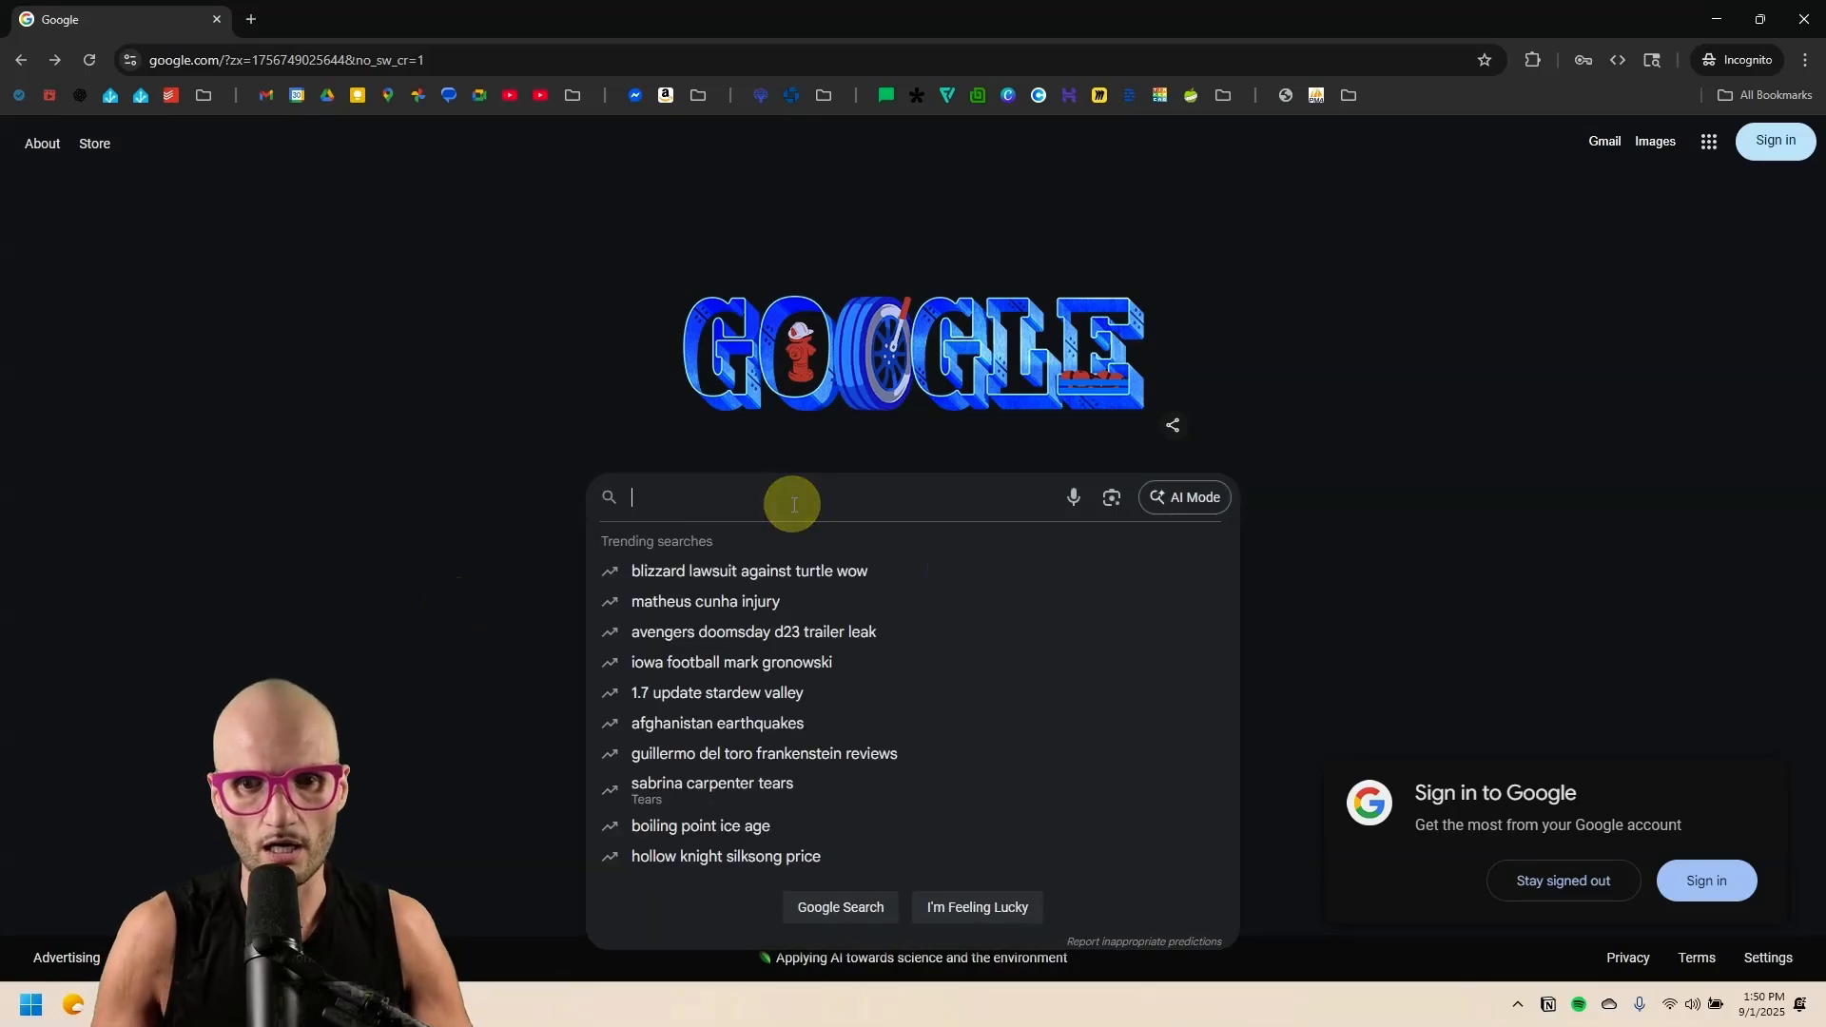
pyautogui.click(708, 573)
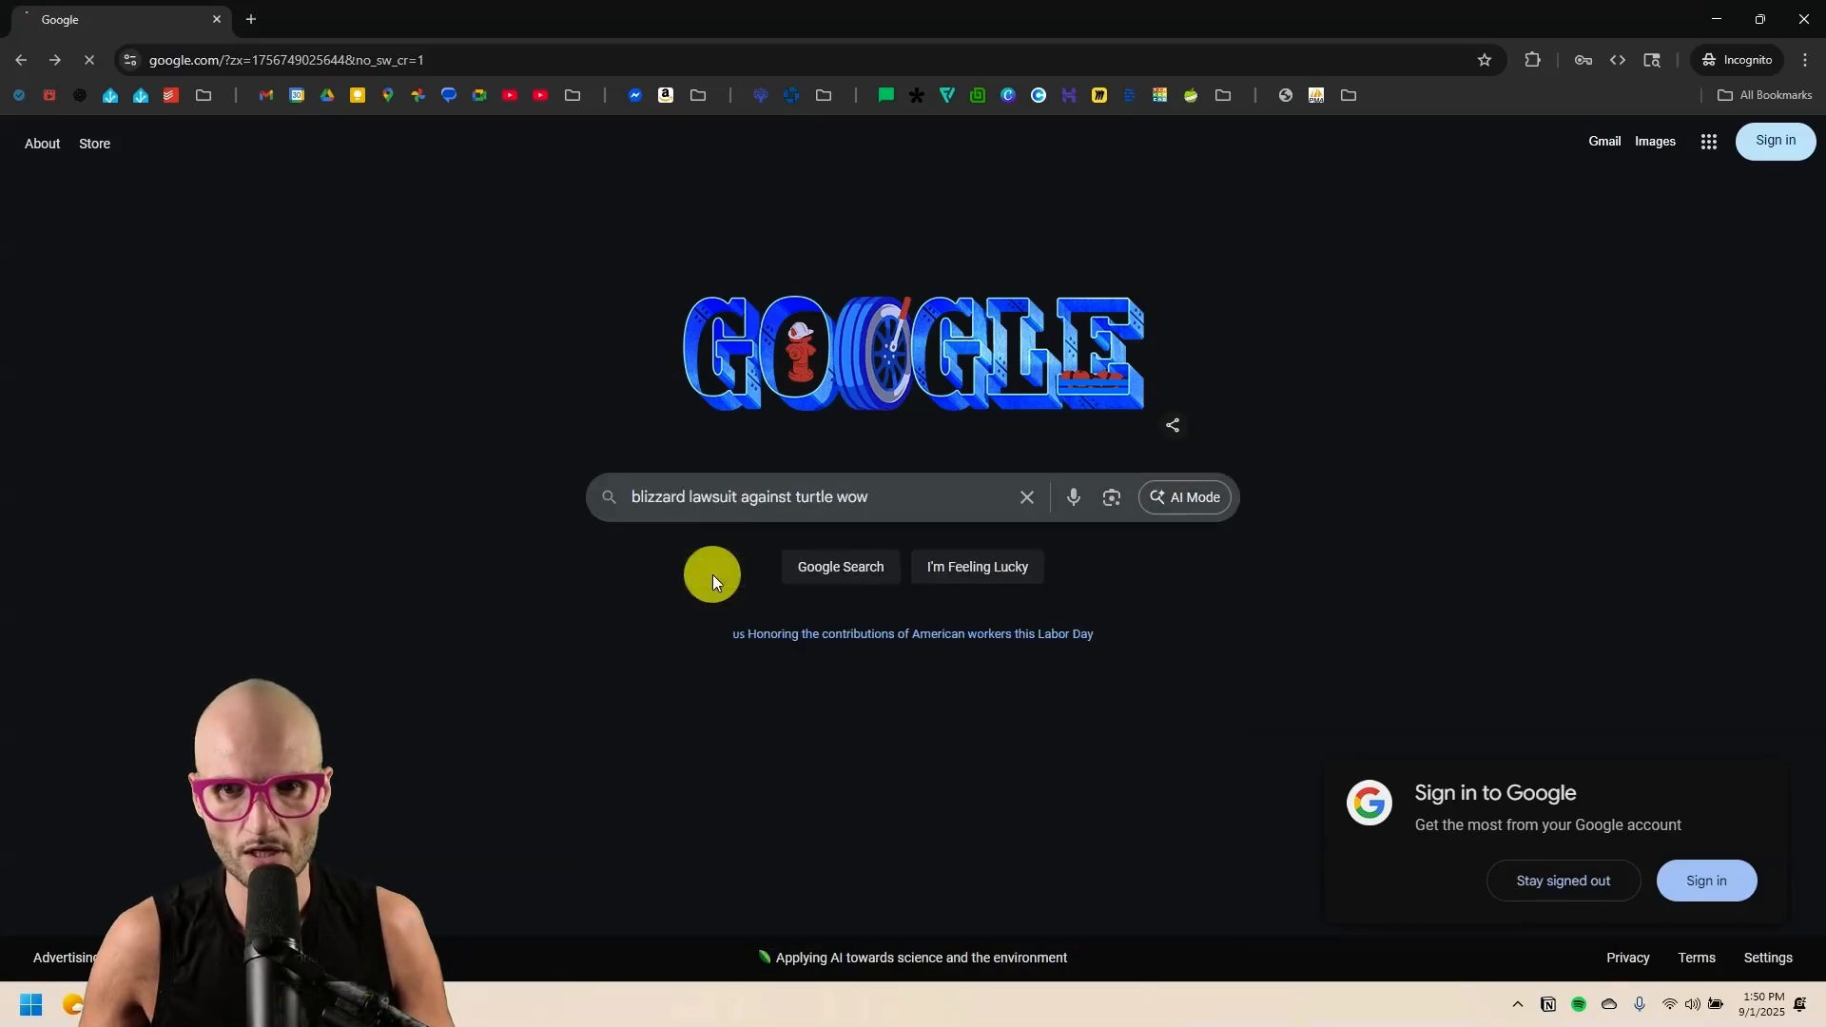
pyautogui.click(232, 225)
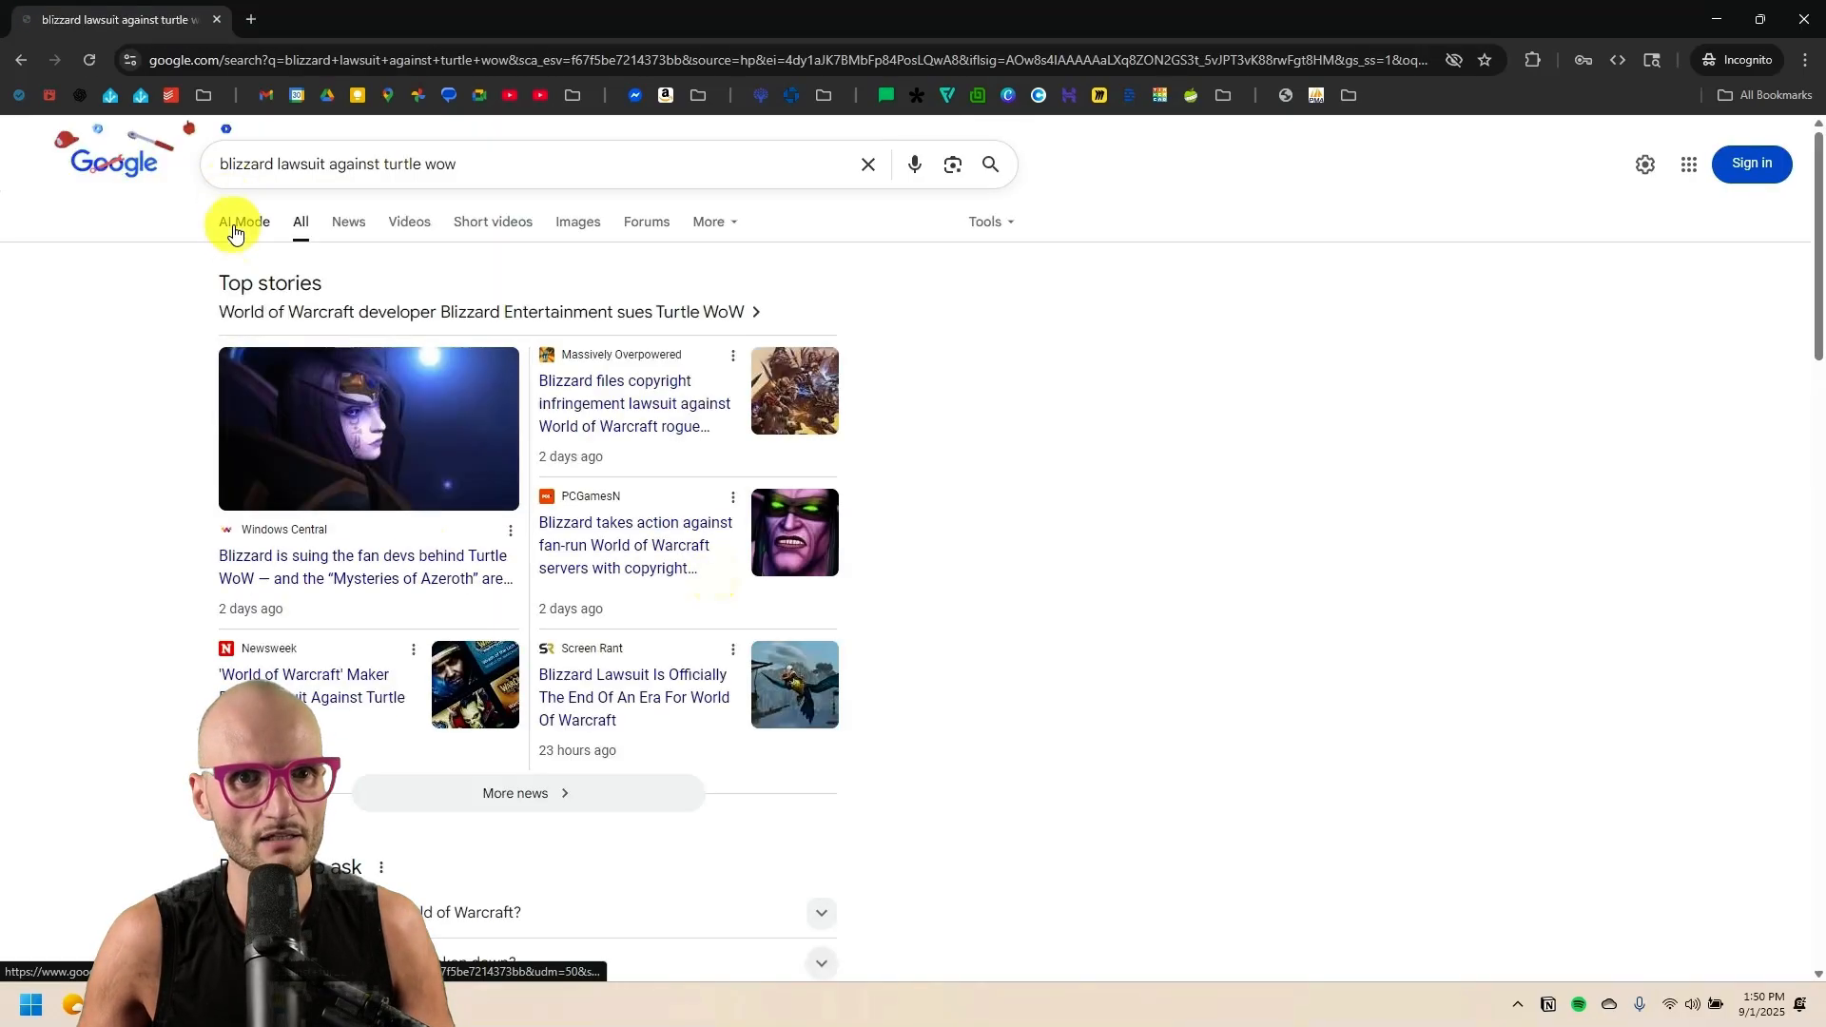
pyautogui.click(34, 306)
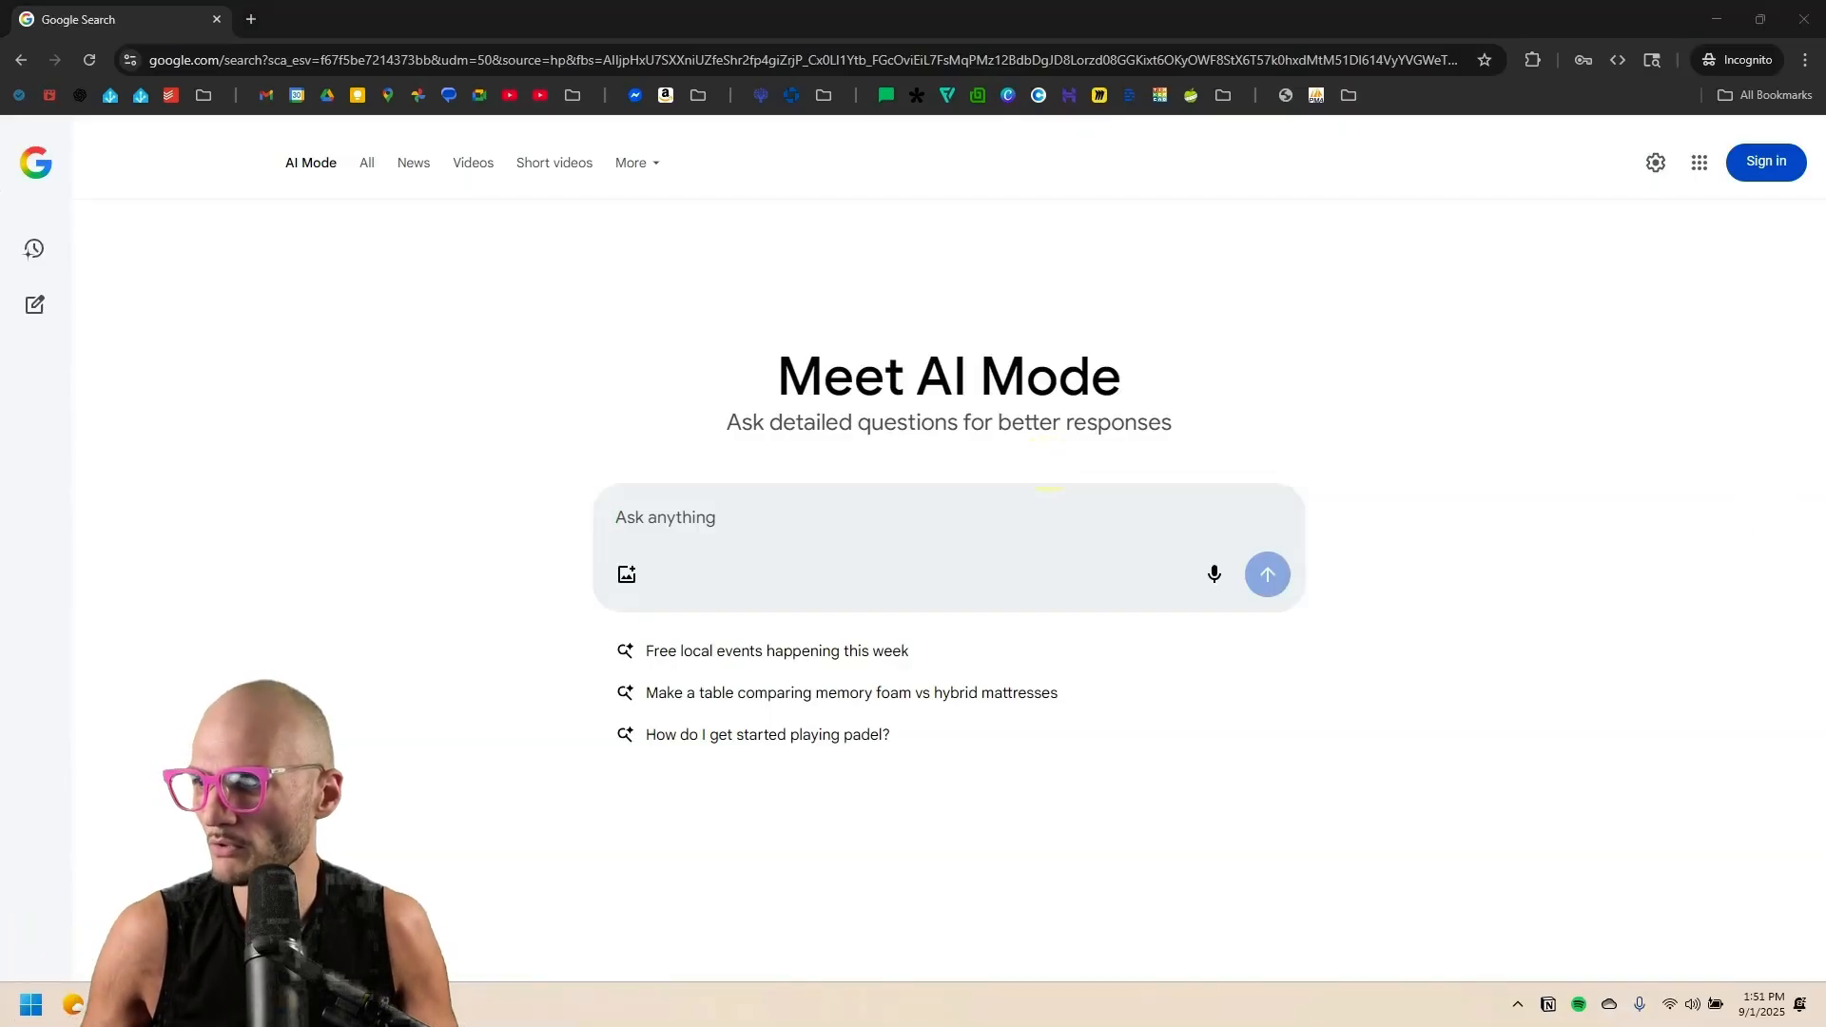
# Write a prompt requesting specific integer days between watering and fertilizing, with placeholder lines for PLANT, CITY, STATE, COUNTRY and SEASON.
pyautogui.click(1091, 562)
pyautogui.write('Based on the plant name, location, and season listed below, generate integer values for the number of days I should go between watering and fertilizing. I know that it will be an approximation, but give me a specific integer value for each. - PLANT - CITY, STATE, COUNTRY - SEASON')
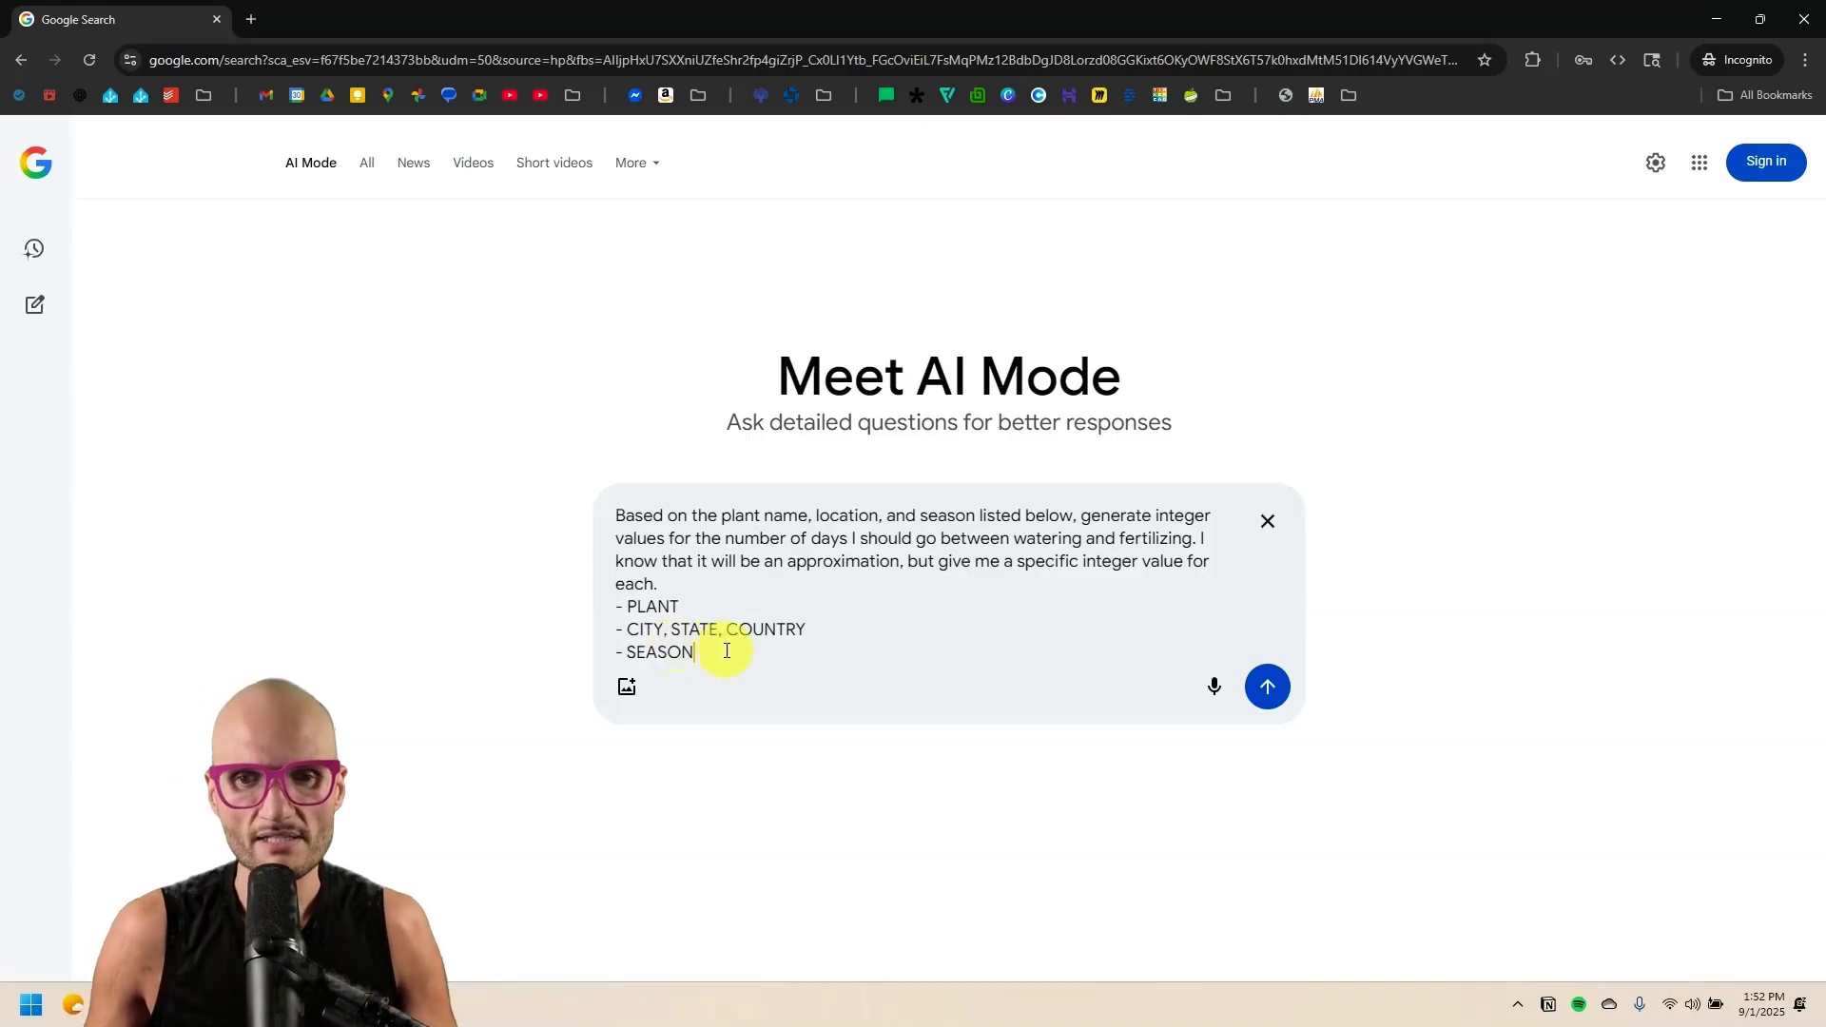
# Replace the prompt's placeholders with Oxalis, "Detroit, MI USA" and Summer, and submit it.
pyautogui.moveTo(726, 651); pyautogui.dragTo(643, 610)
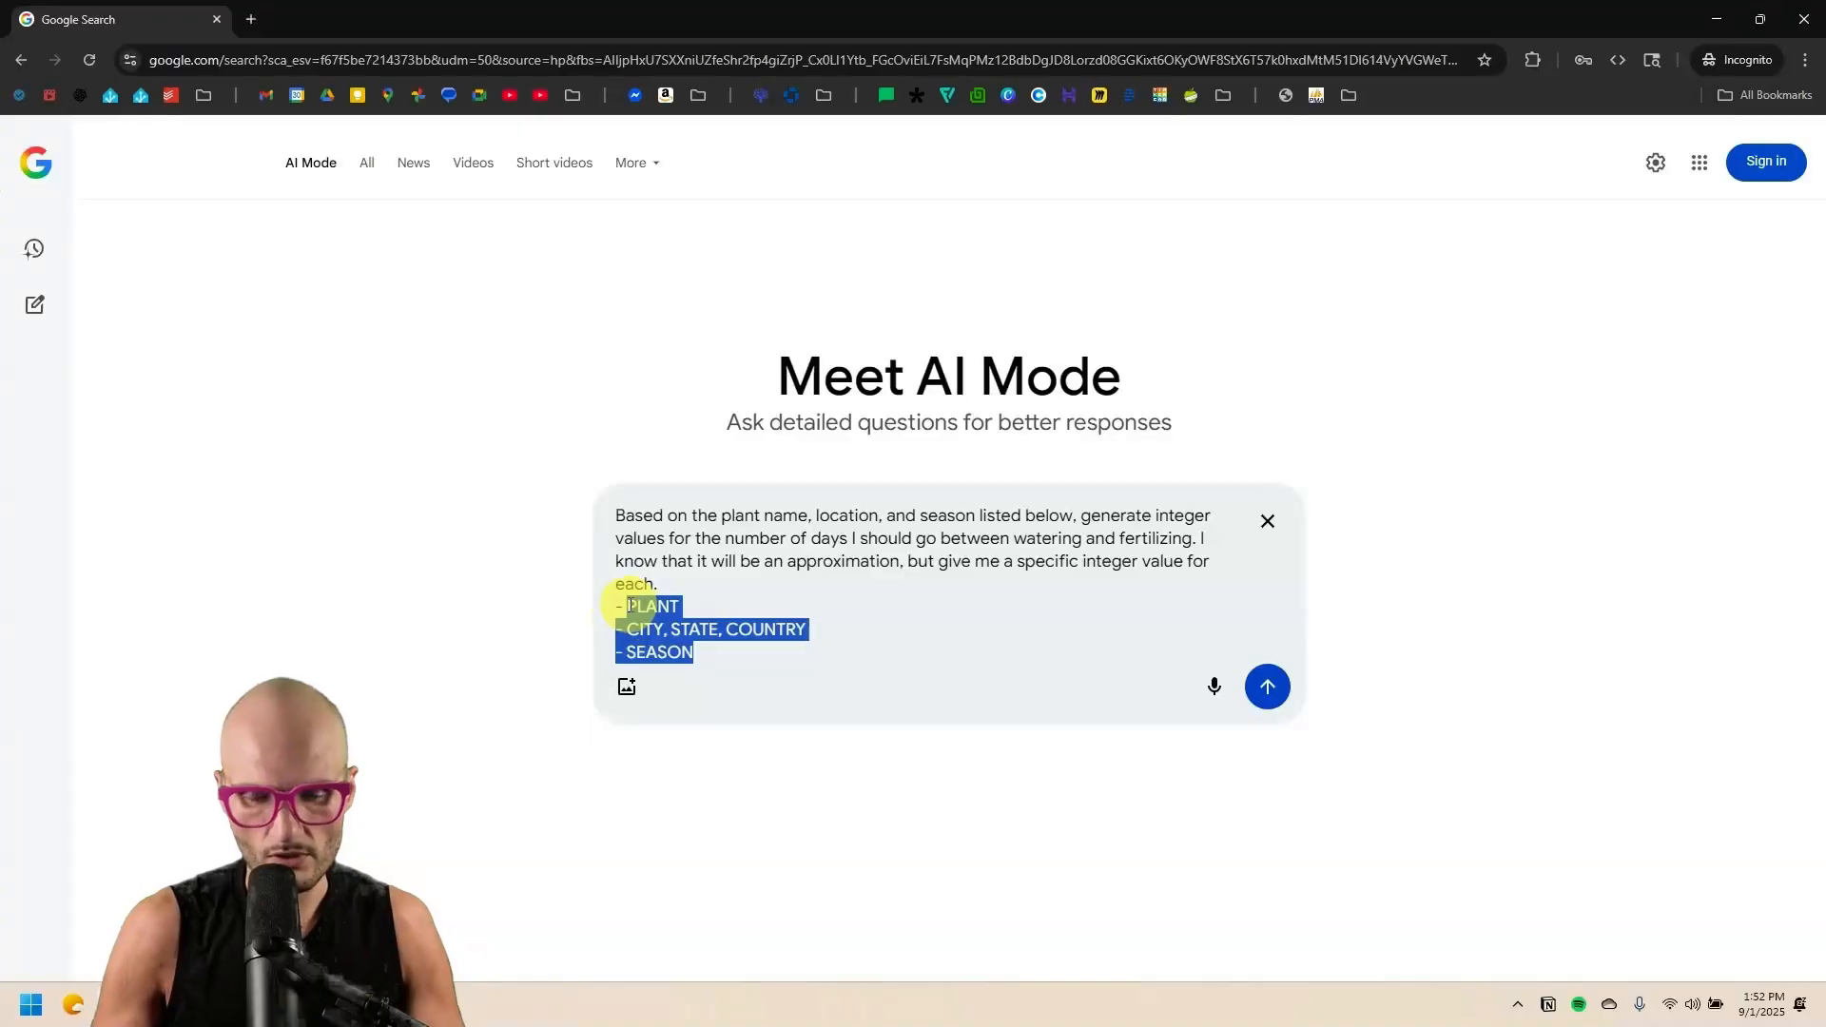
pyautogui.write('Oxalis')
pyautogui.press('Return')
pyautogui.write('- Detroit, MI USA')
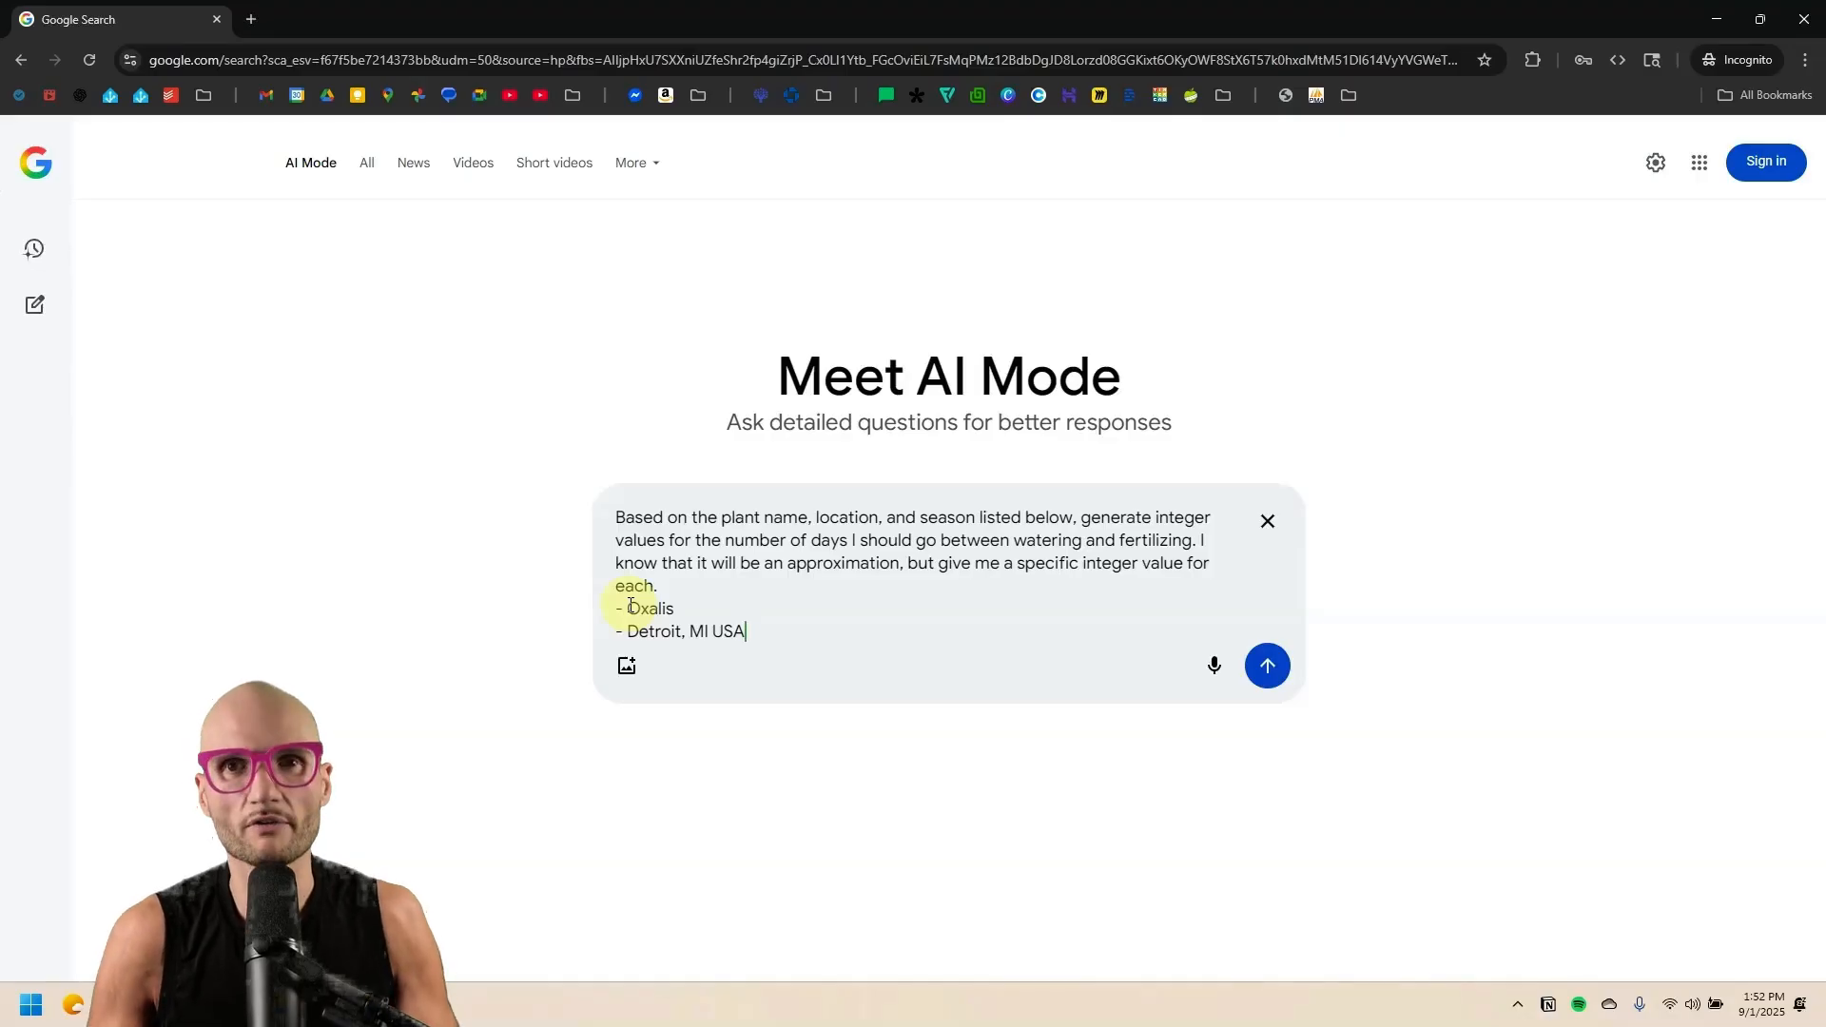
pyautogui.press('Return')
pyautogui.write('-')
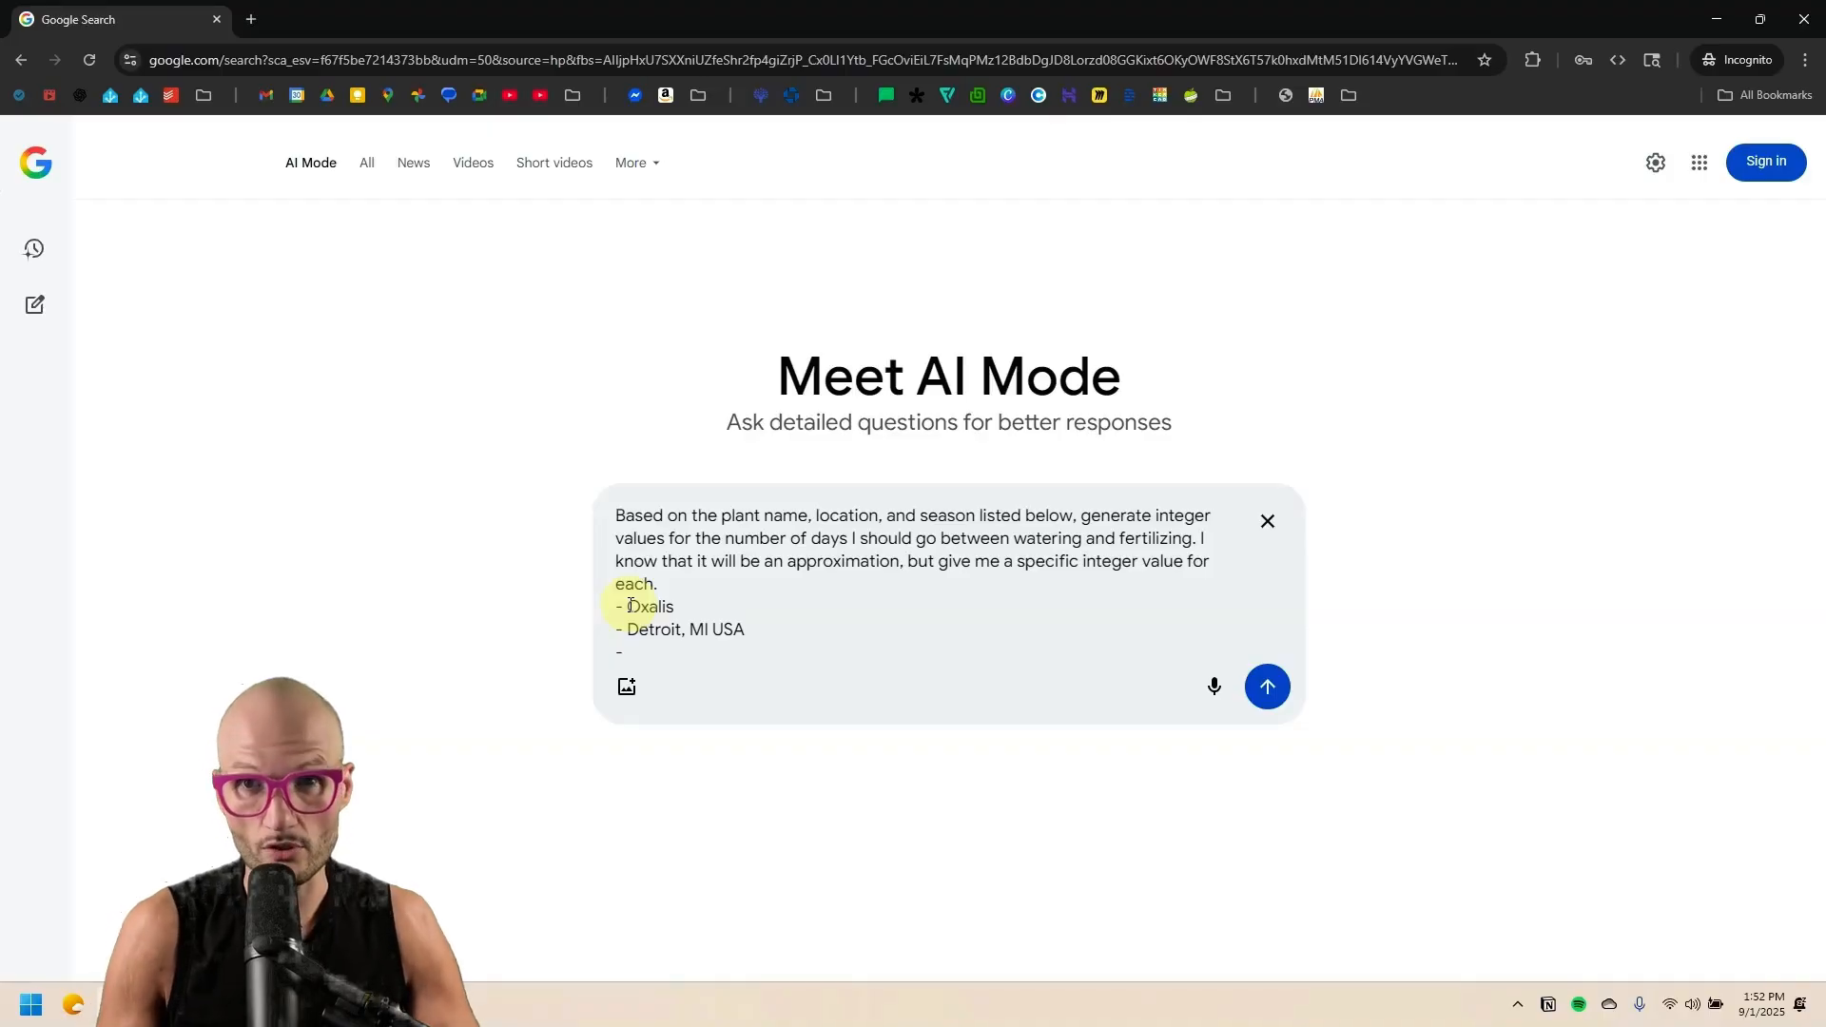
pyautogui.write('Summer')
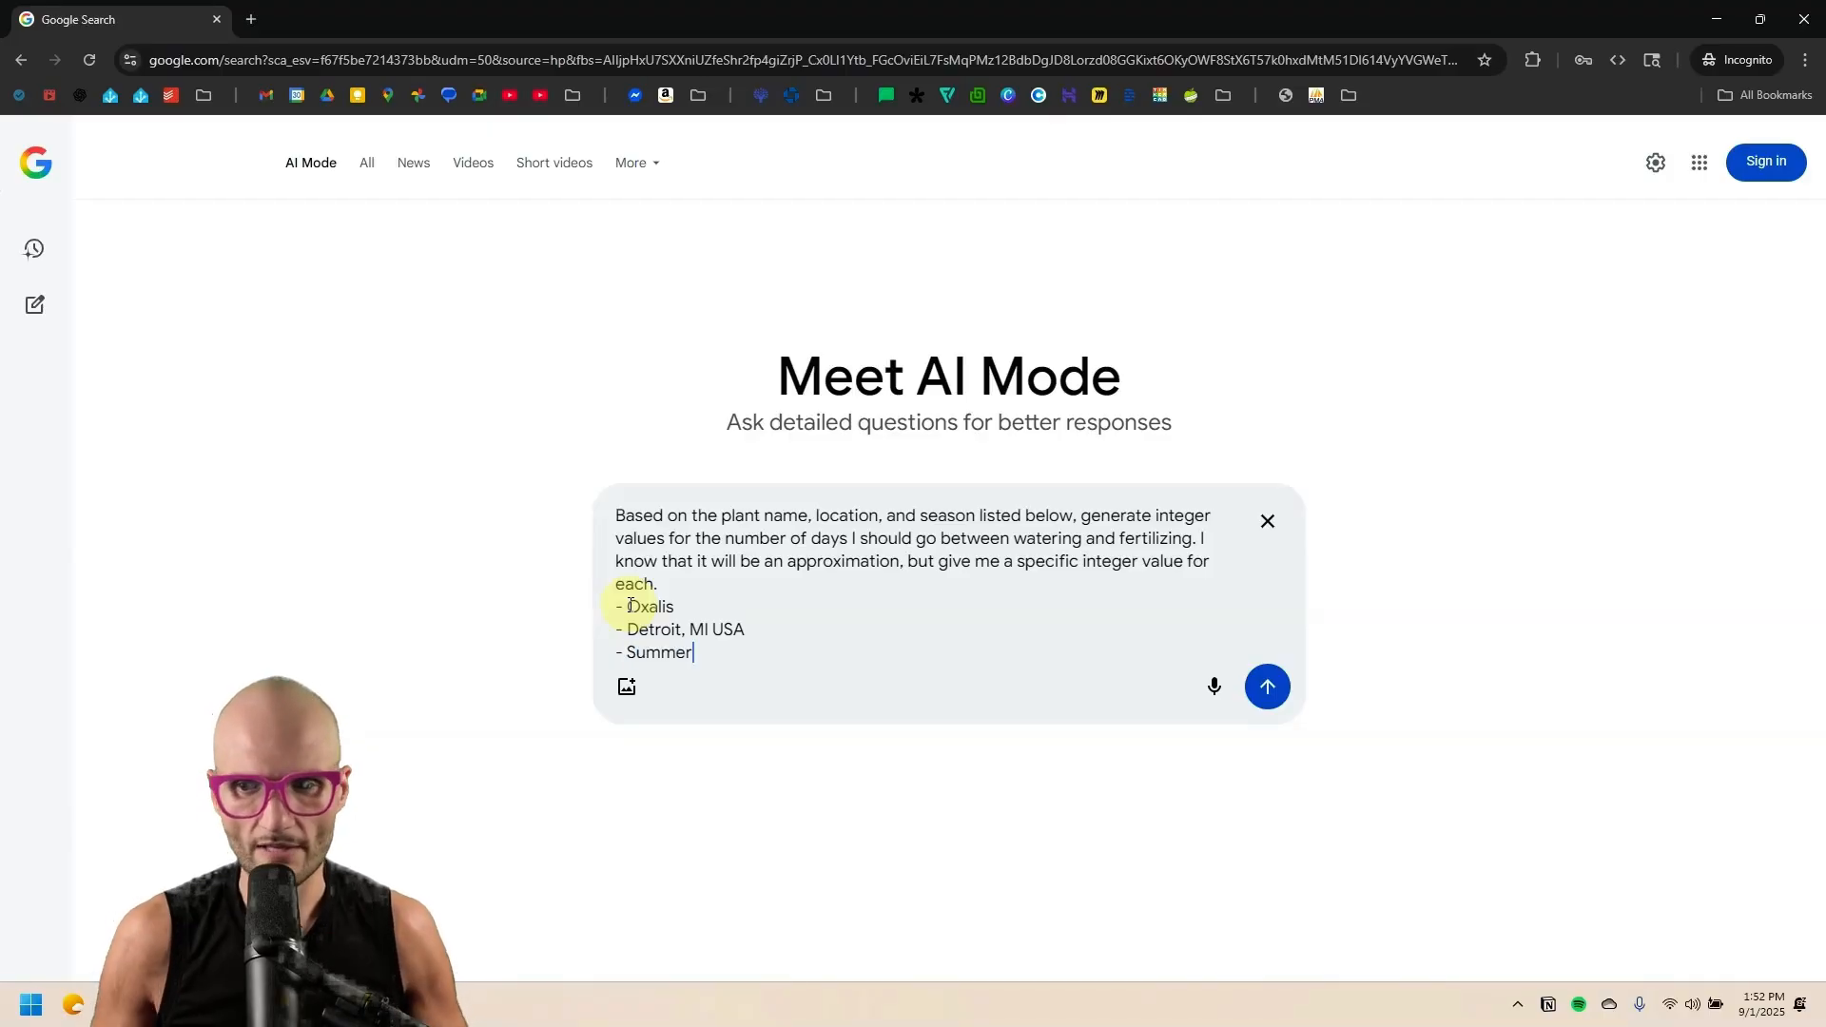
pyautogui.press('Return')
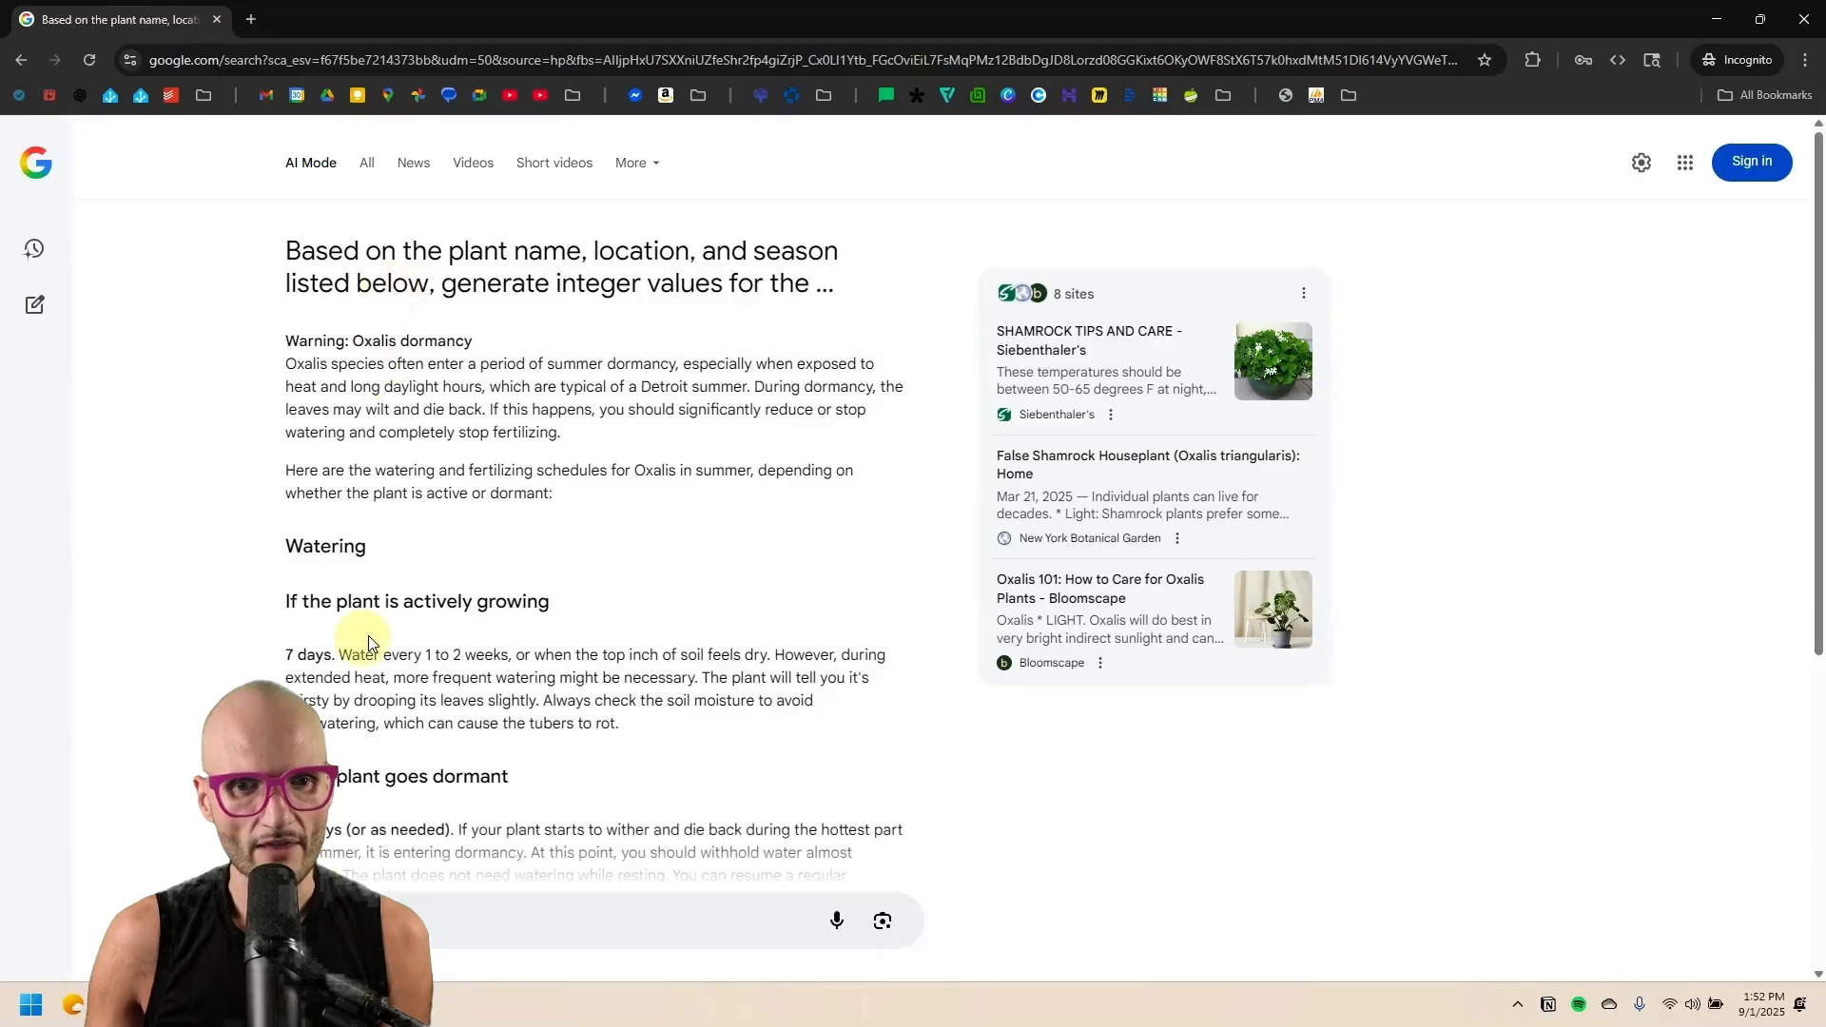
# Read through the Oxalis answer and submit the follow-up "do the same for a snake plant".
pyautogui.scroll(-2, 366, 637)
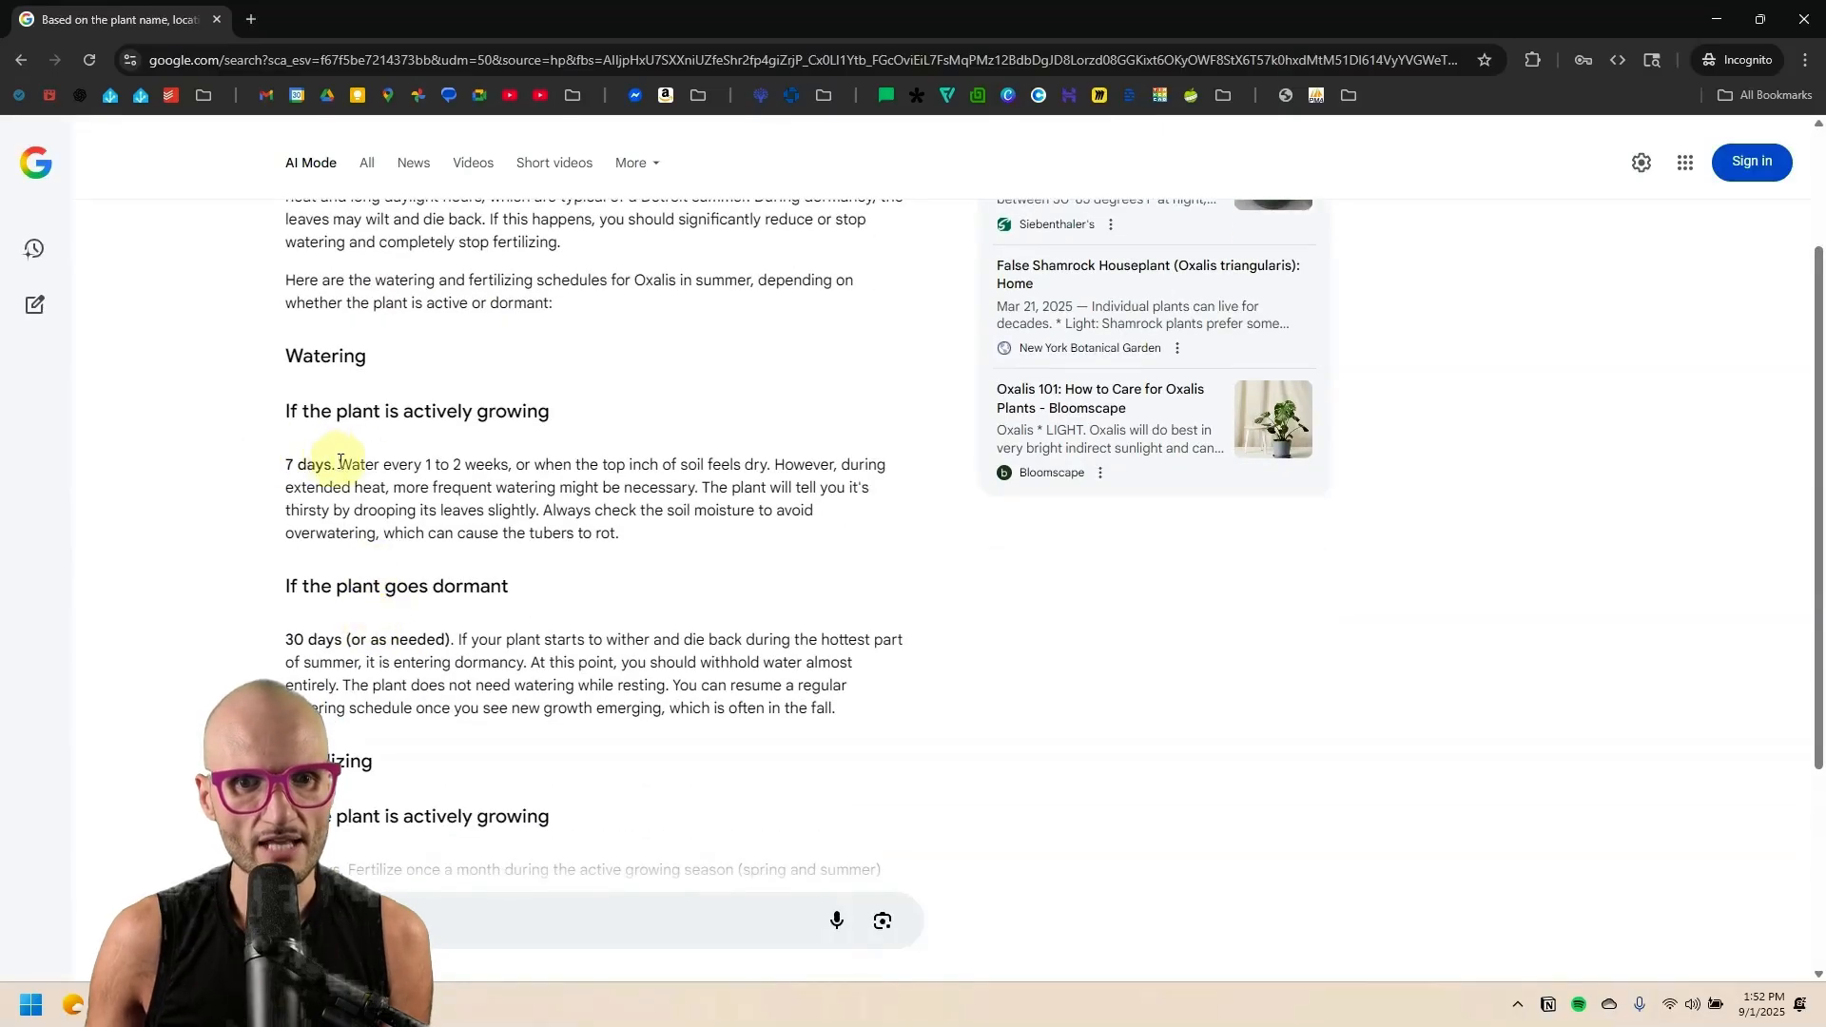
pyautogui.scroll(-2, 320, 679)
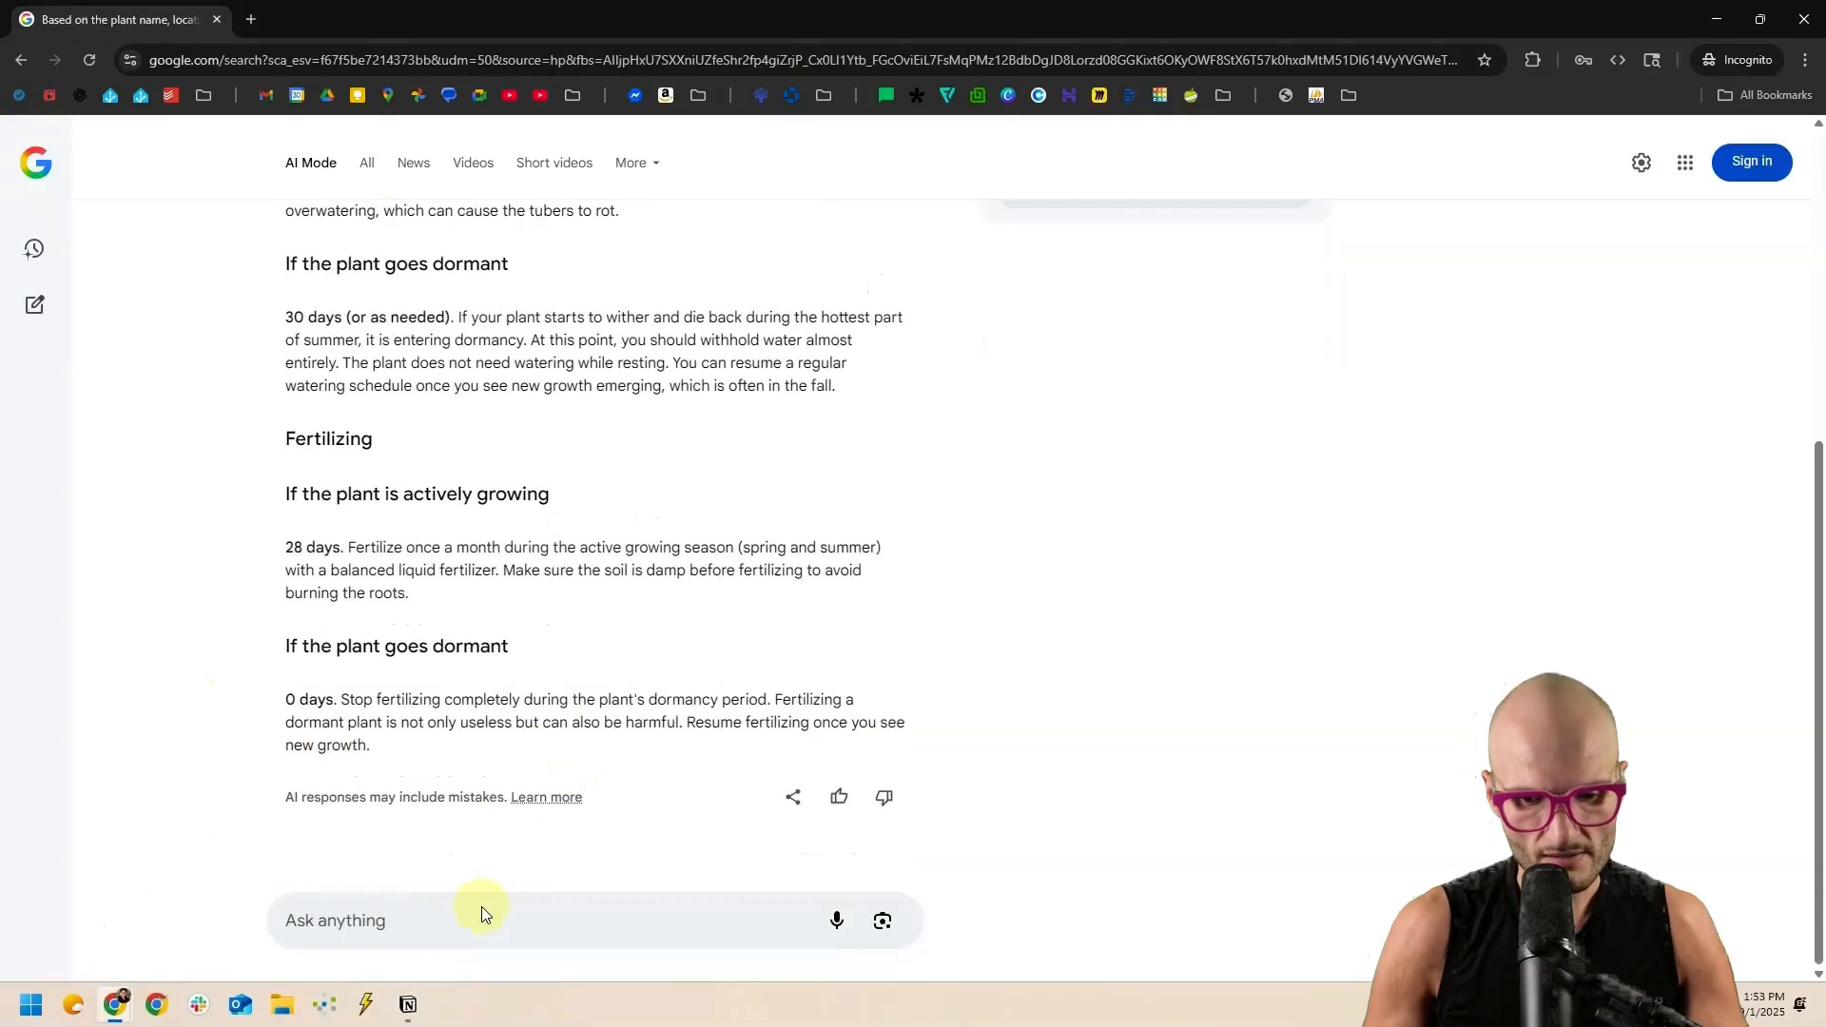
pyautogui.click(482, 905)
pyautogui.write('do the same for')
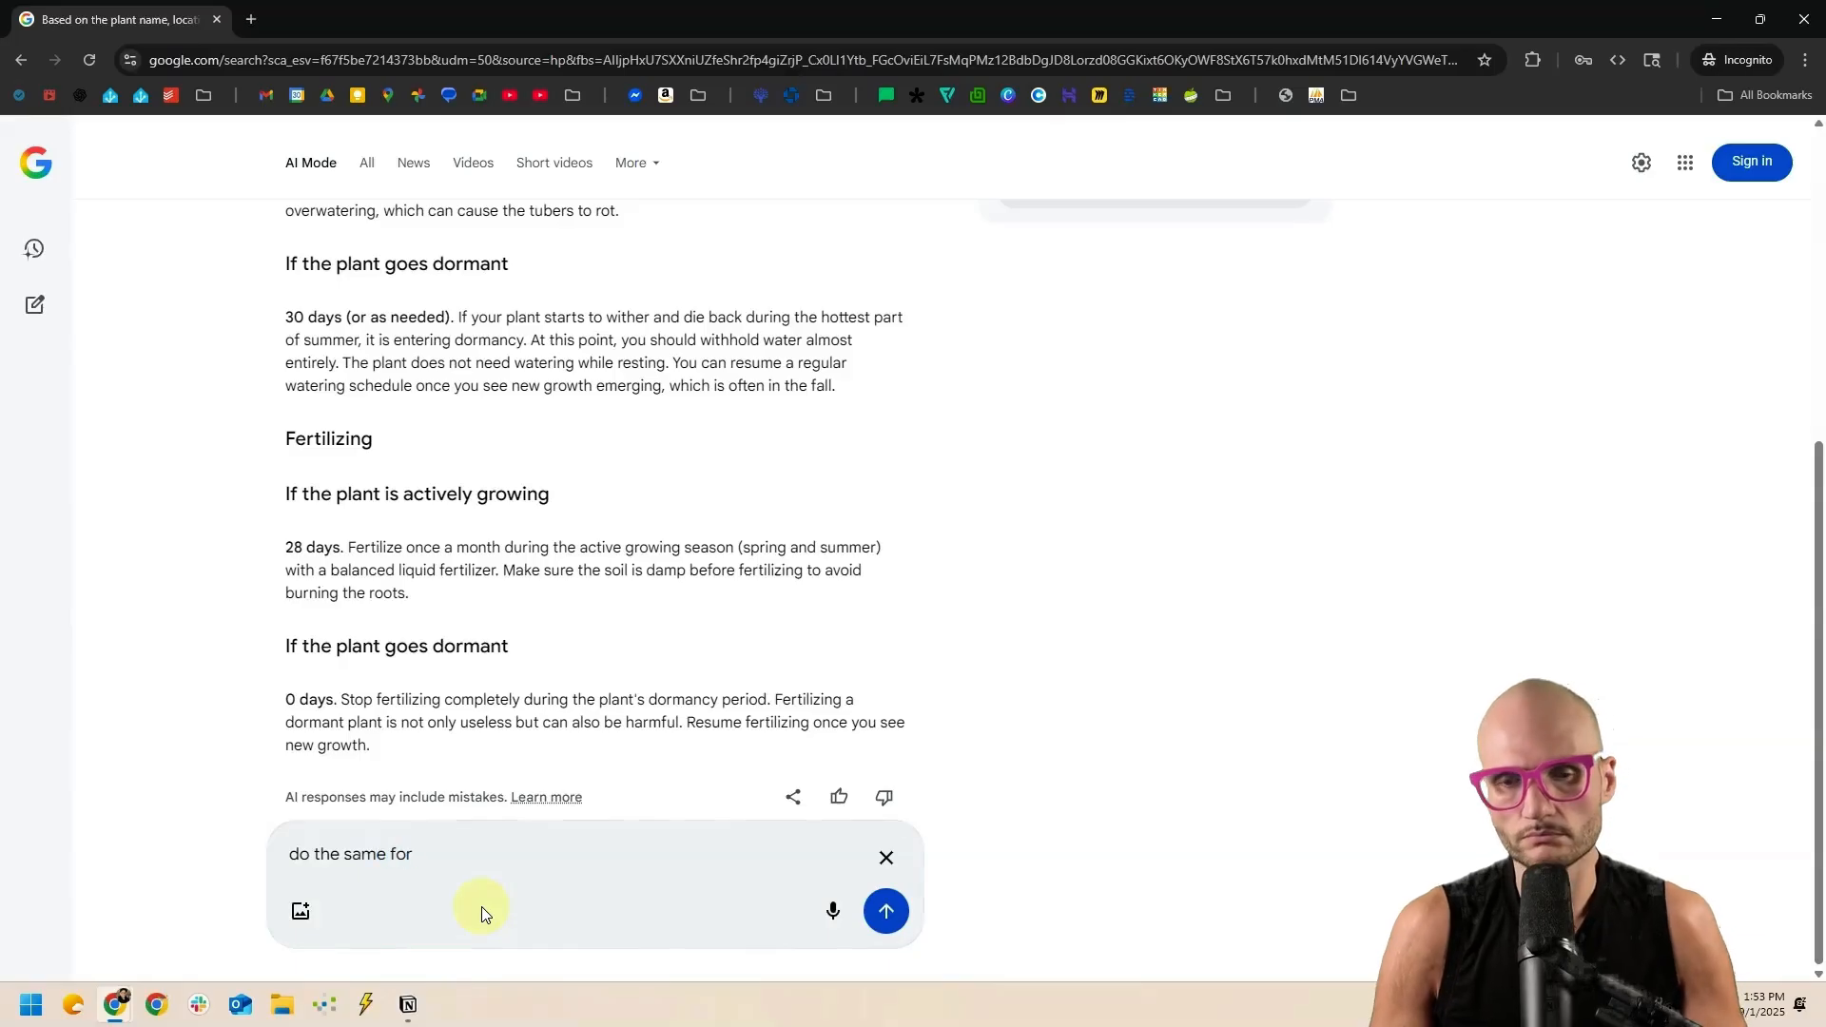
pyautogui.write(' a snake plant')
pyautogui.press('Return')
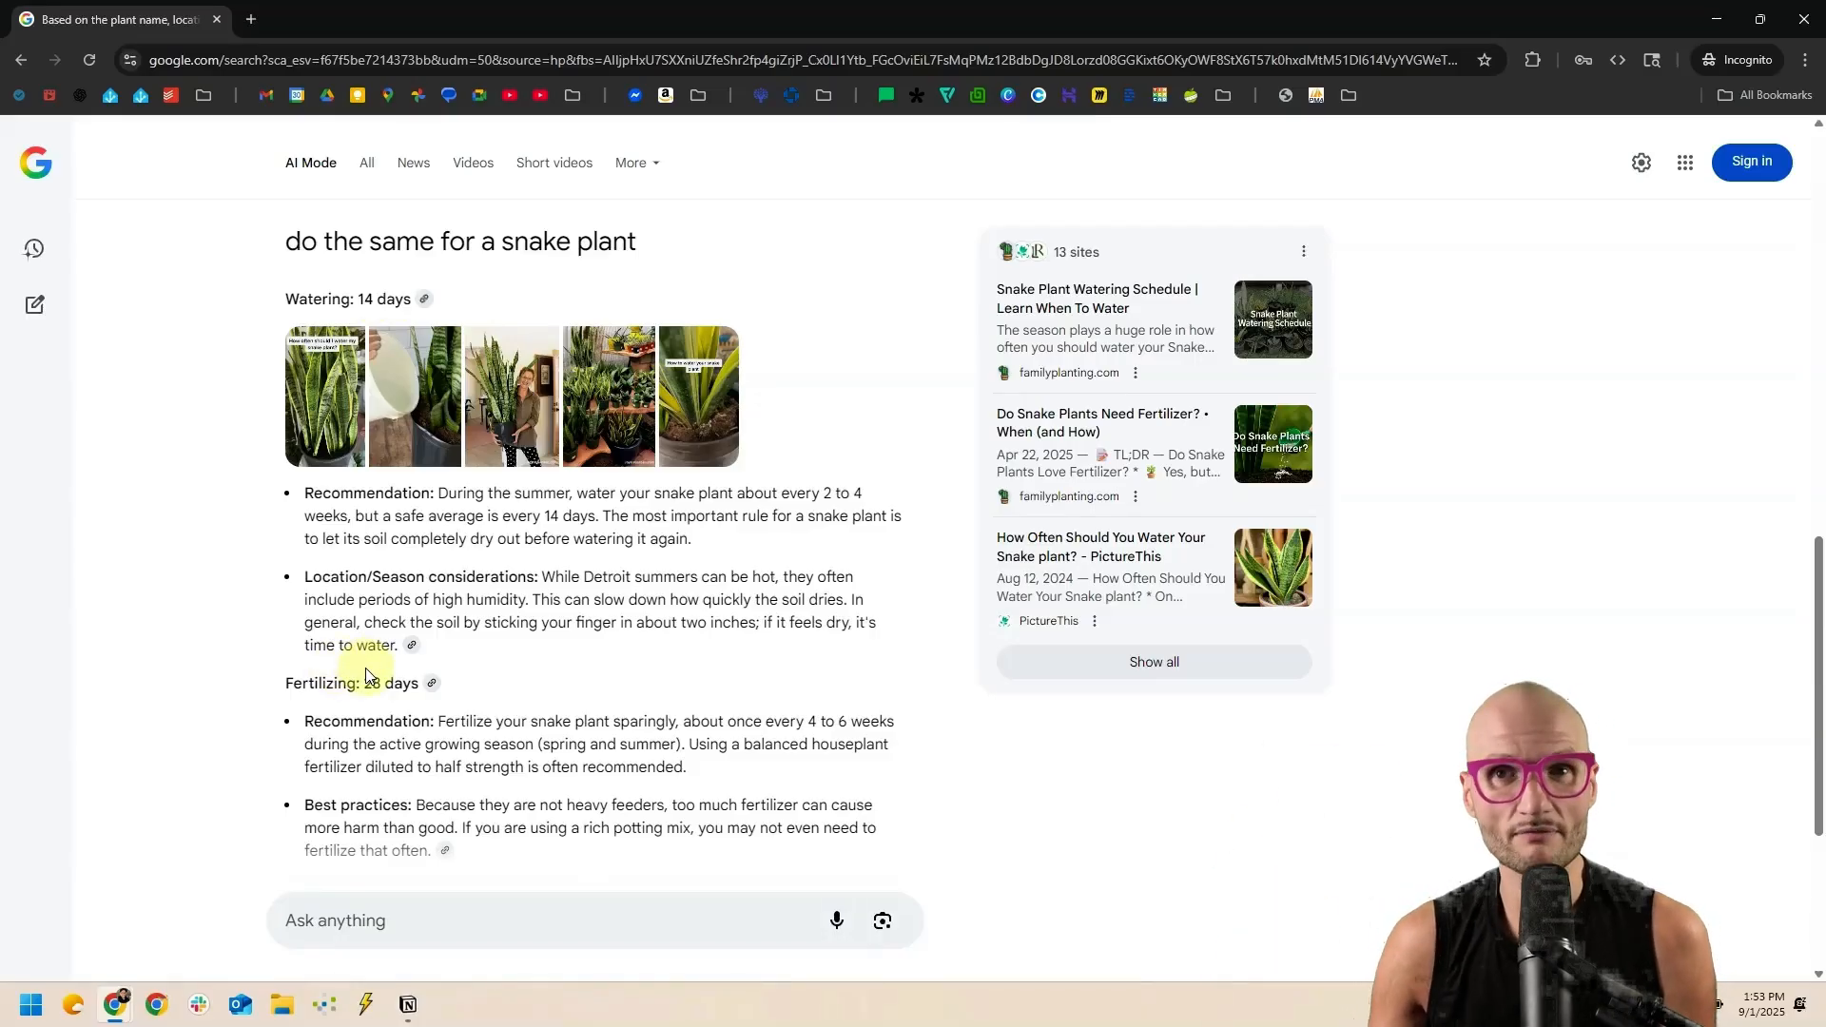
# Switch to Notion and set the Oxalis plant's Water Frequency to 7 and Fertilizer Frequency to 28.
pyautogui.click(409, 1015)
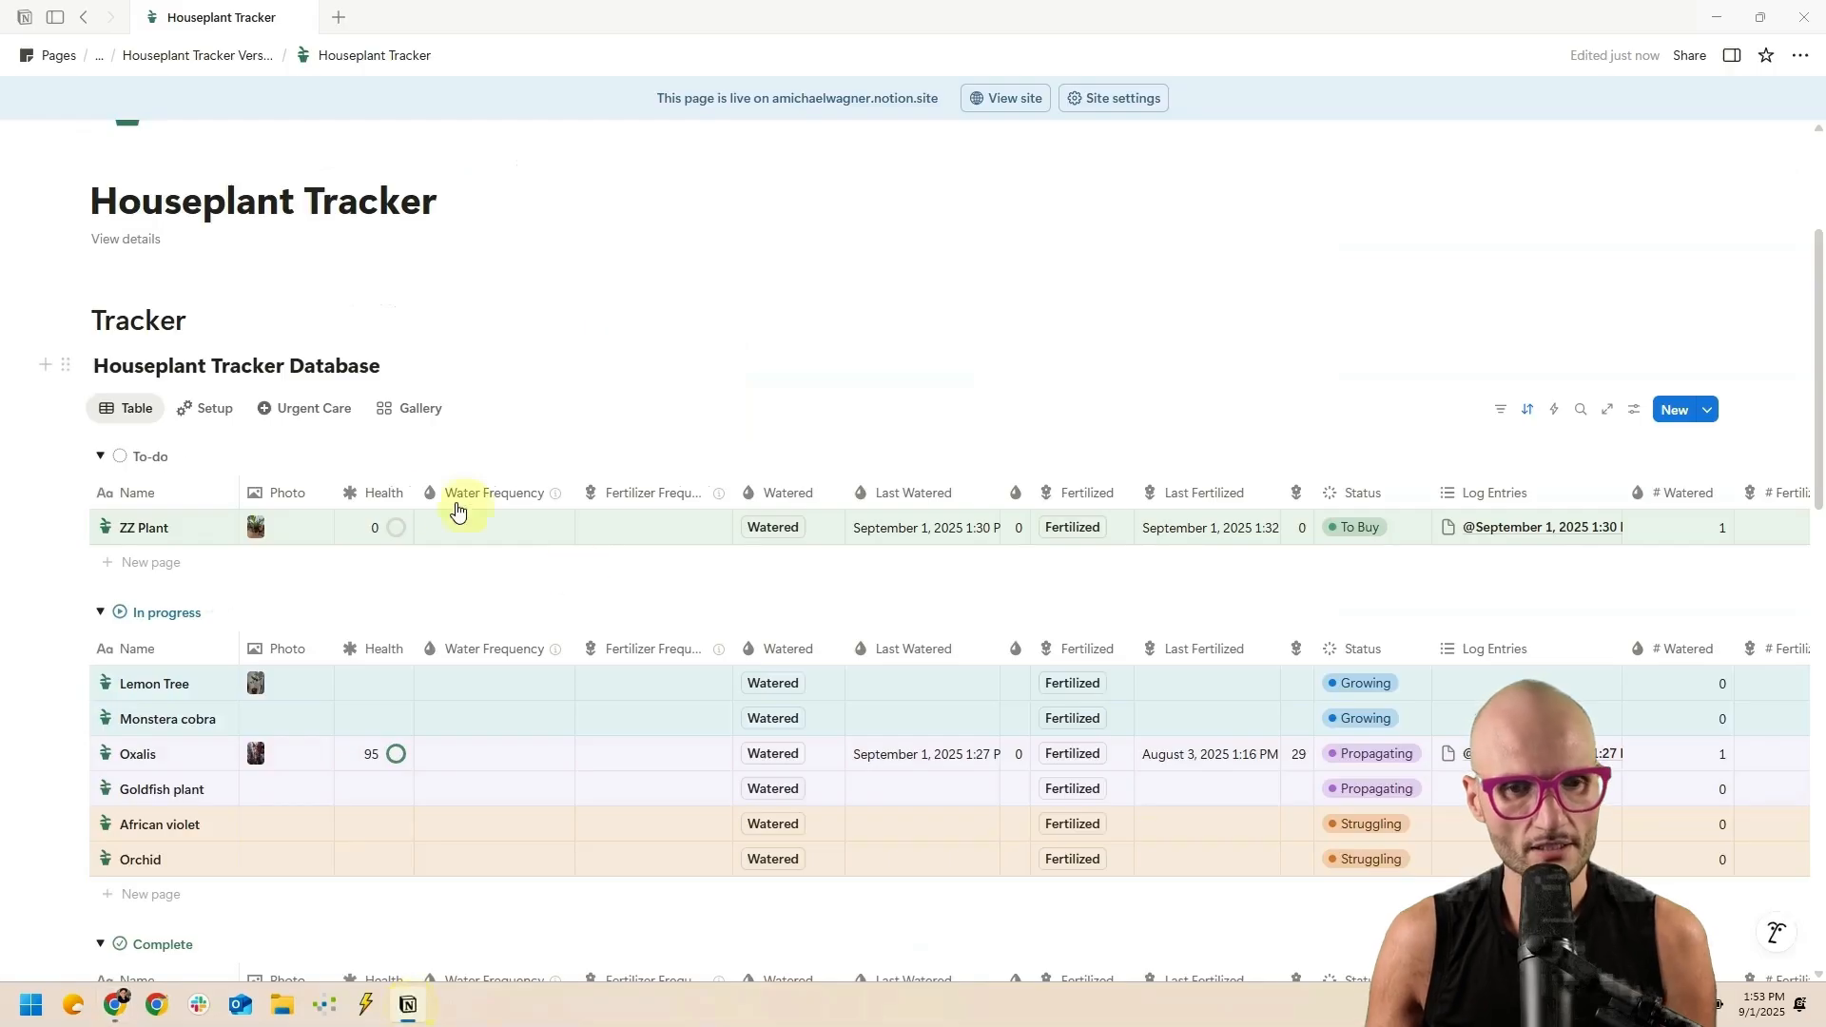
pyautogui.scroll(-2, 337, 516)
pyautogui.scroll(-1, 332, 513)
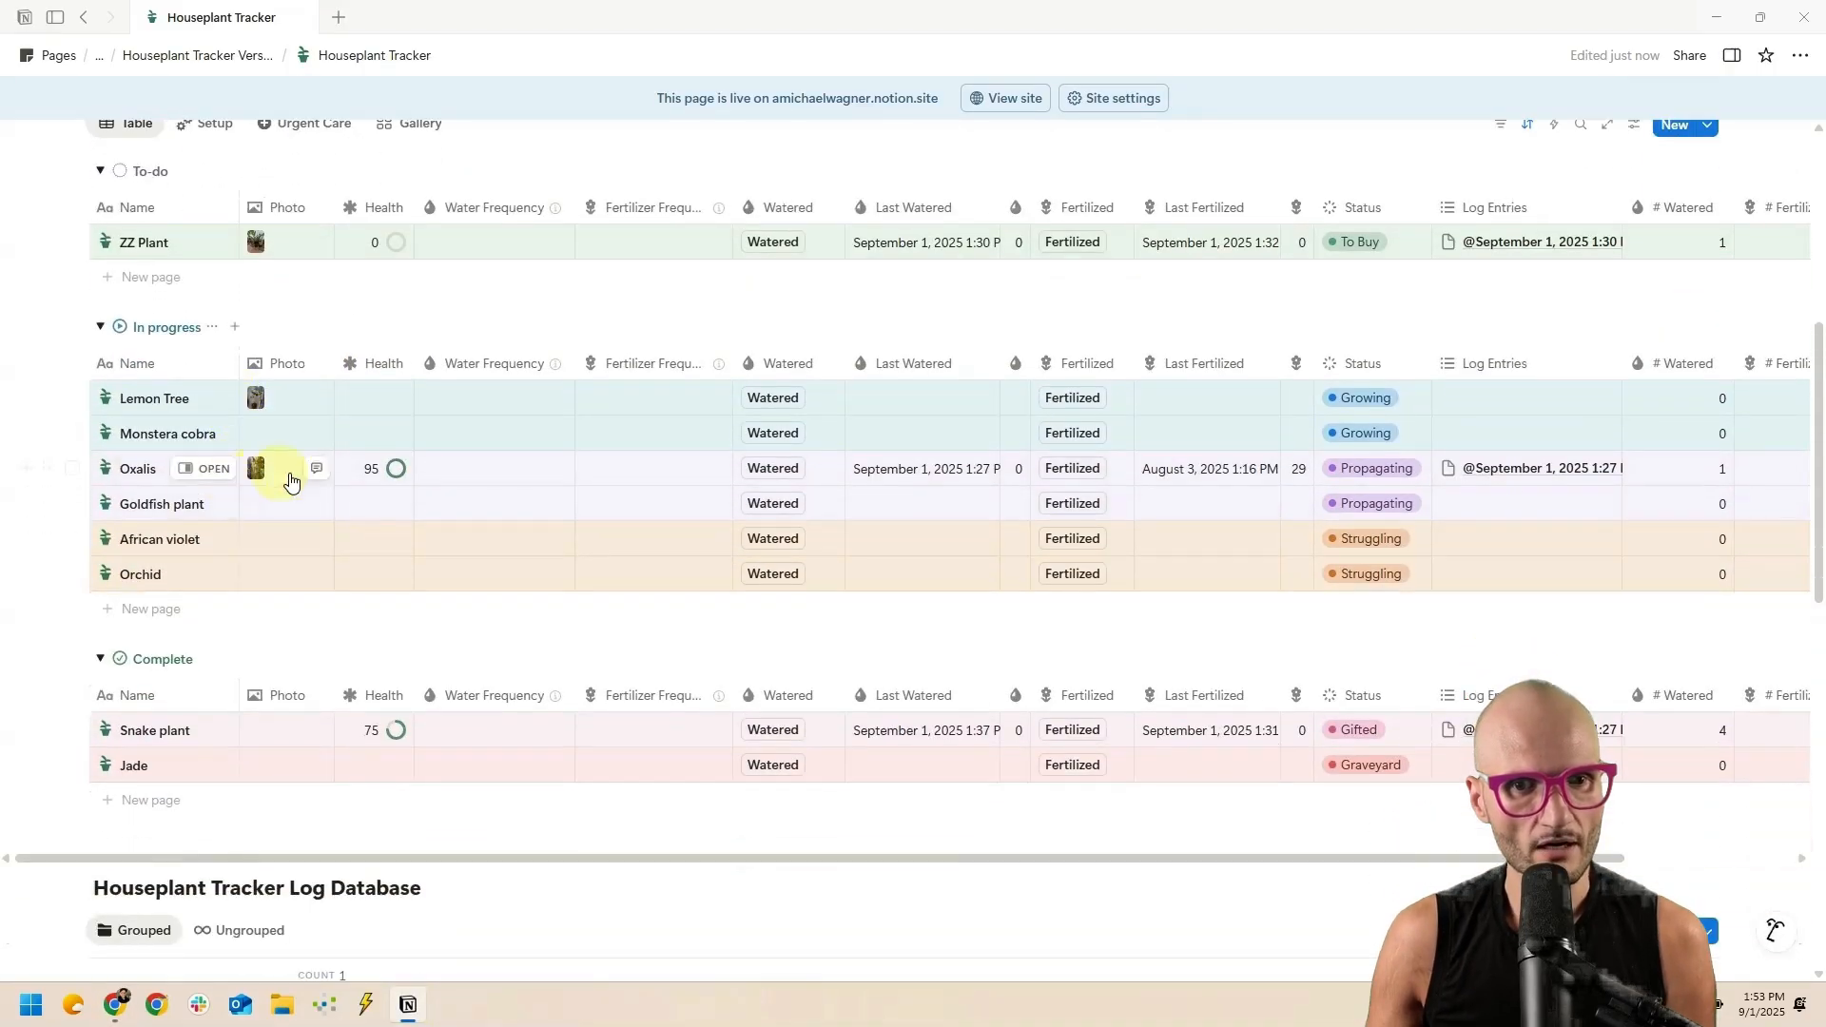
pyautogui.click(467, 466)
pyautogui.write('7')
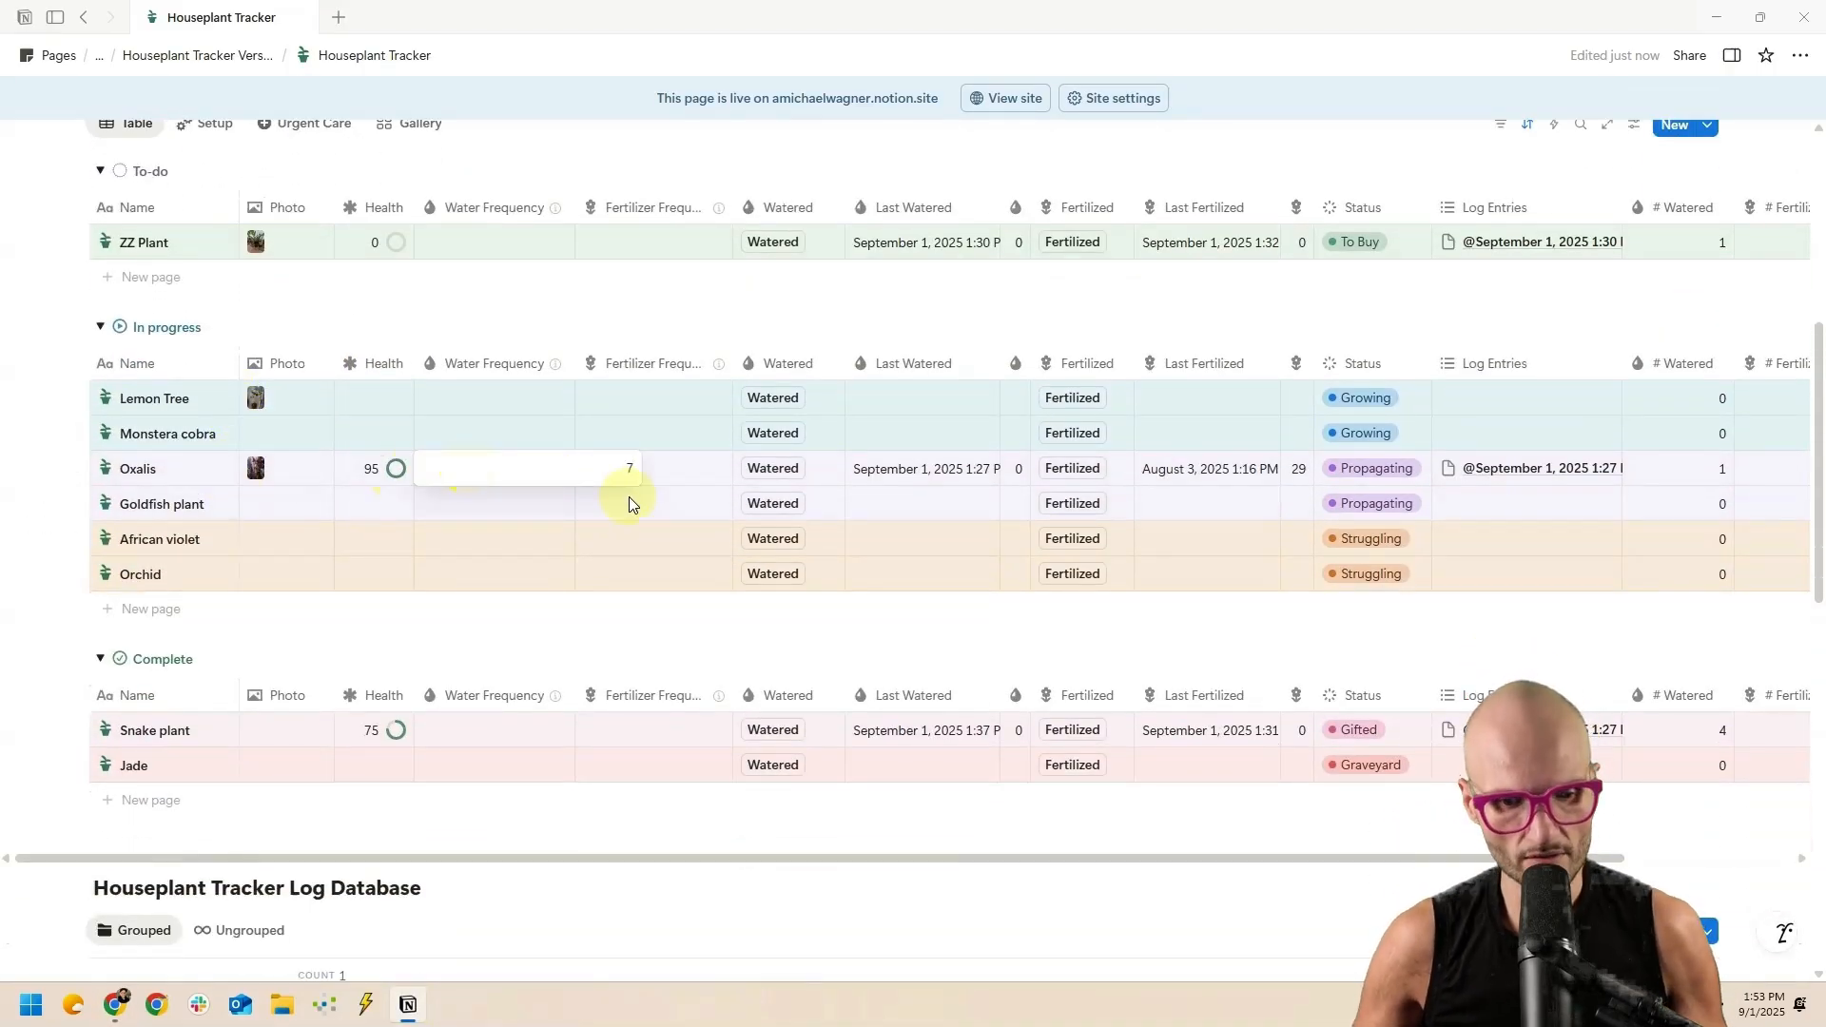
pyautogui.click(629, 496)
pyautogui.write('28')
pyautogui.press('Return')
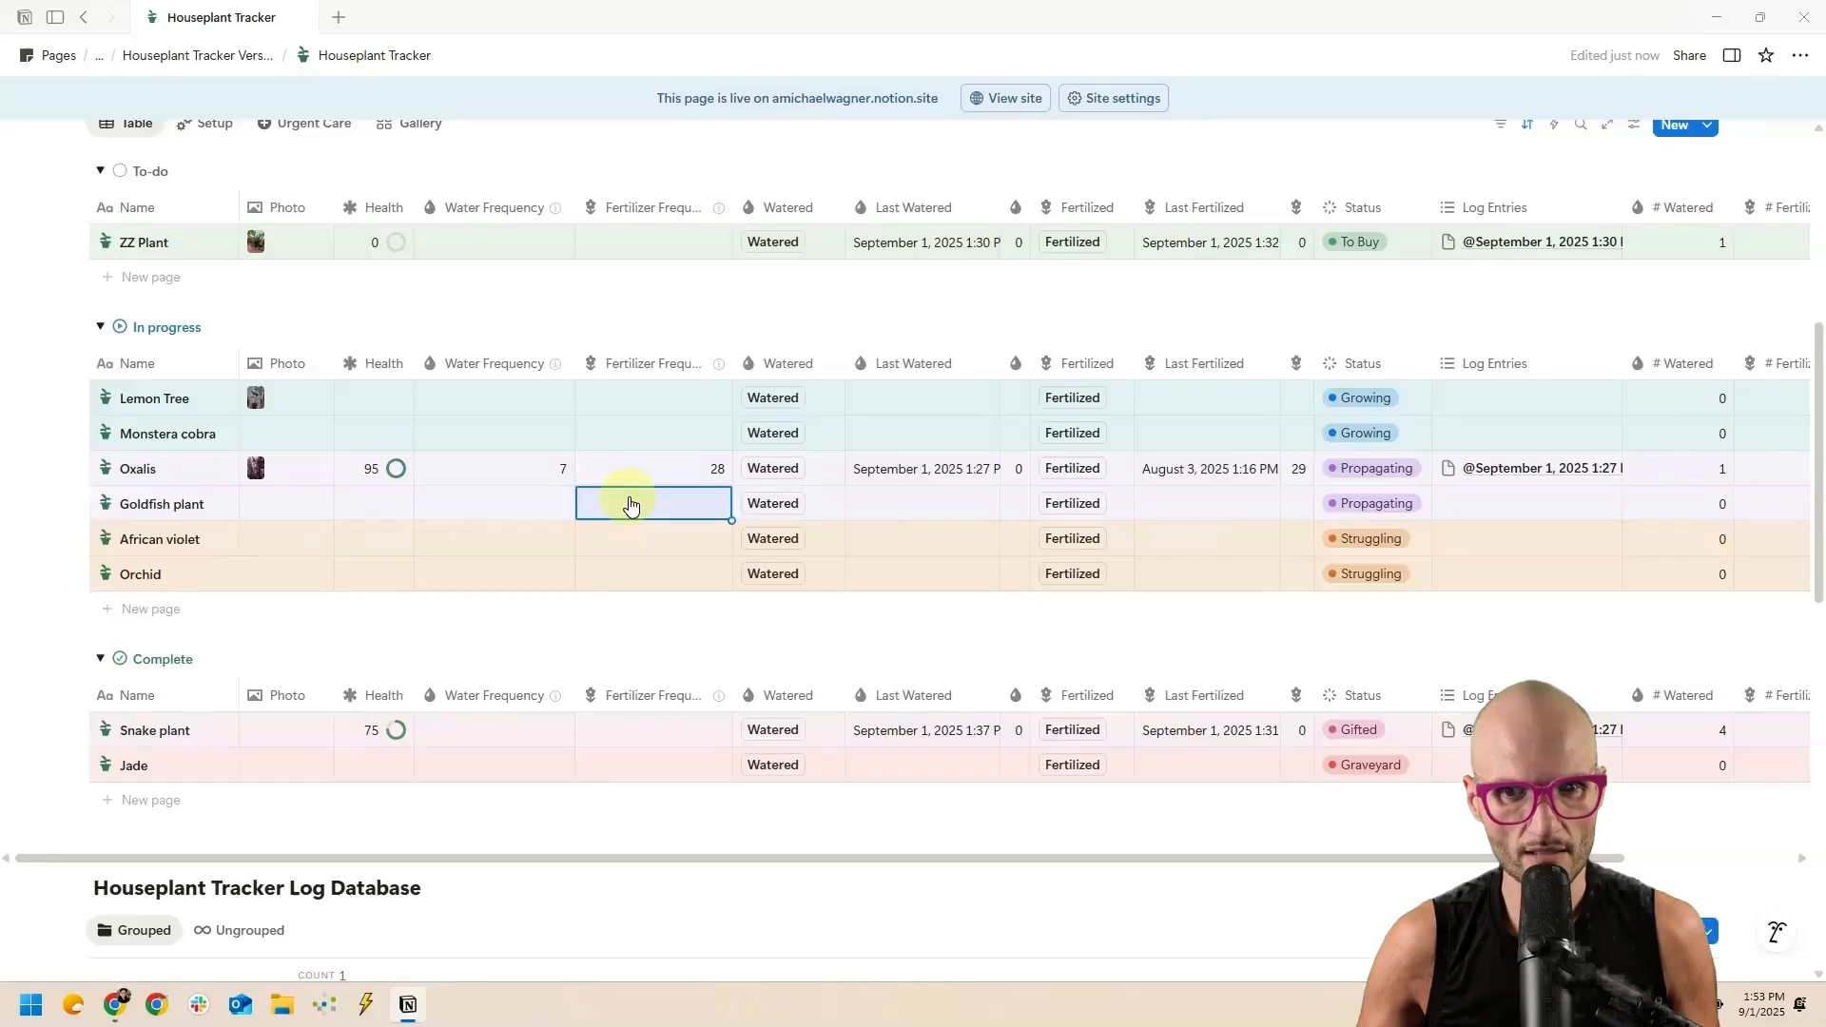
# Set the Snake plant's Water Frequency to 14 and Fertilizer Frequency to 28.
pyautogui.click(516, 740)
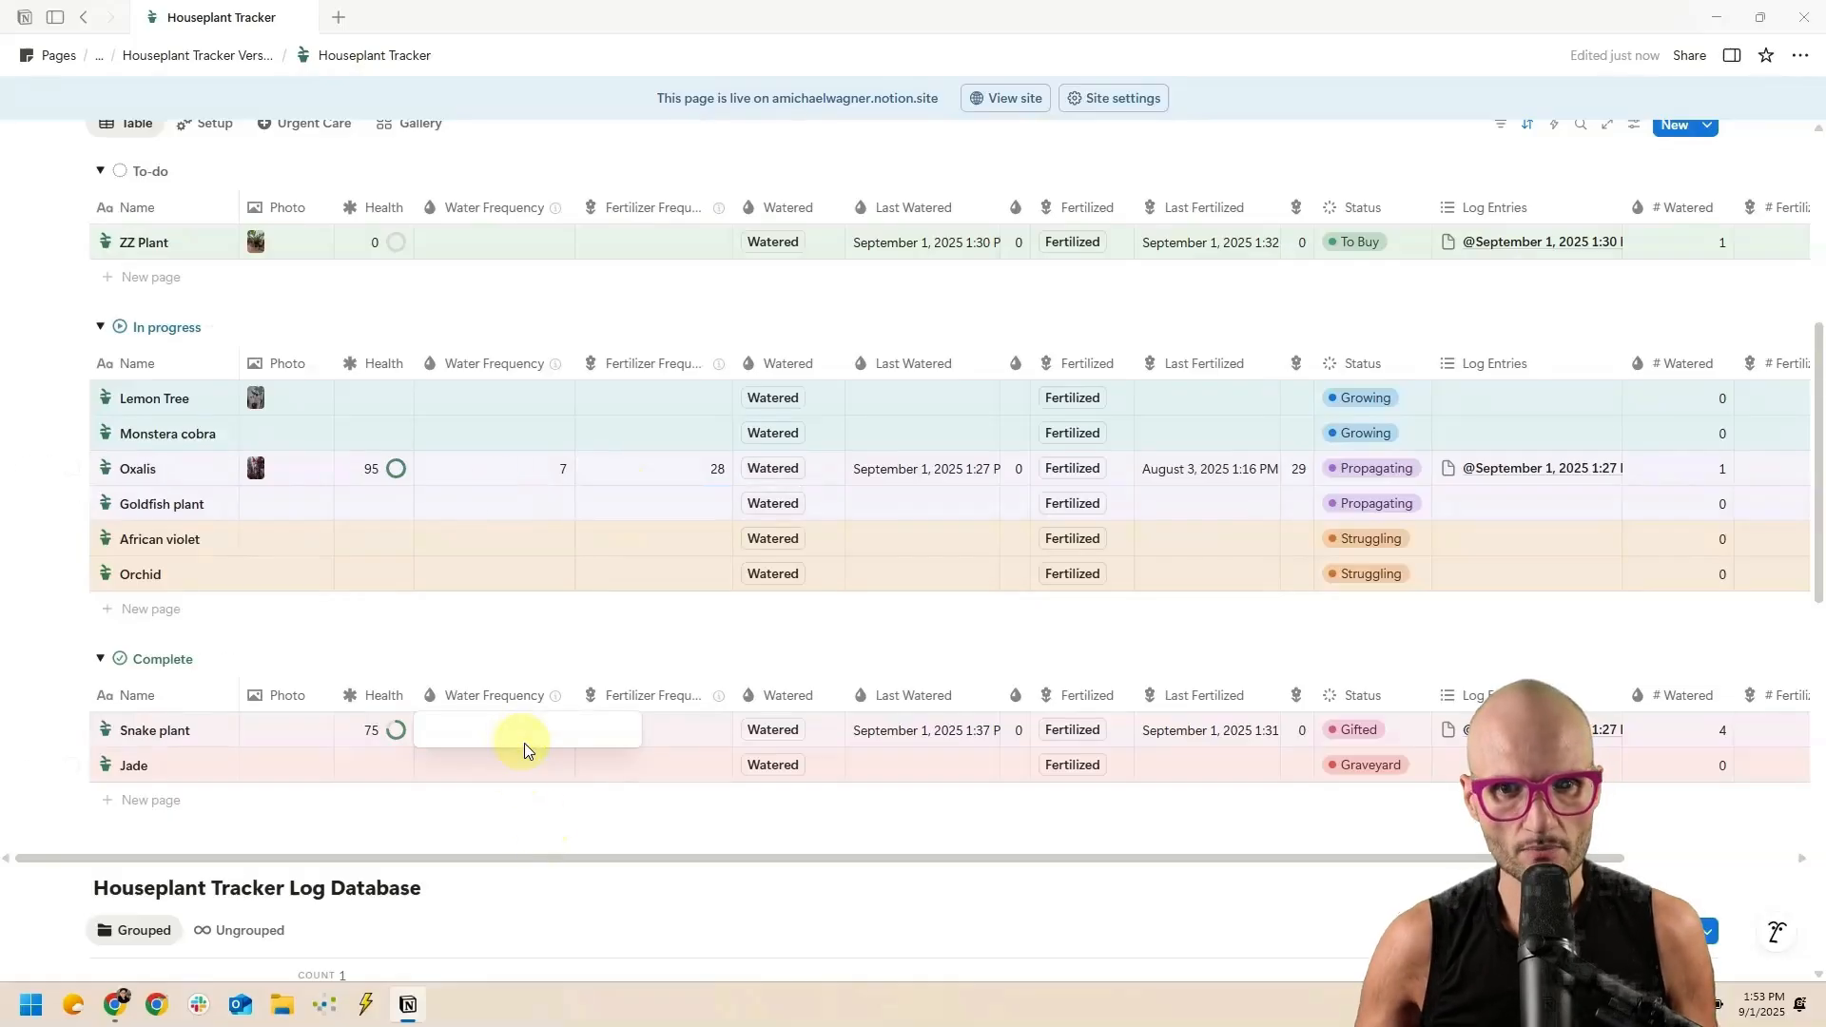
pyautogui.write('14')
pyautogui.press('Tab')
pyautogui.write('28')
pyautogui.press('Return')
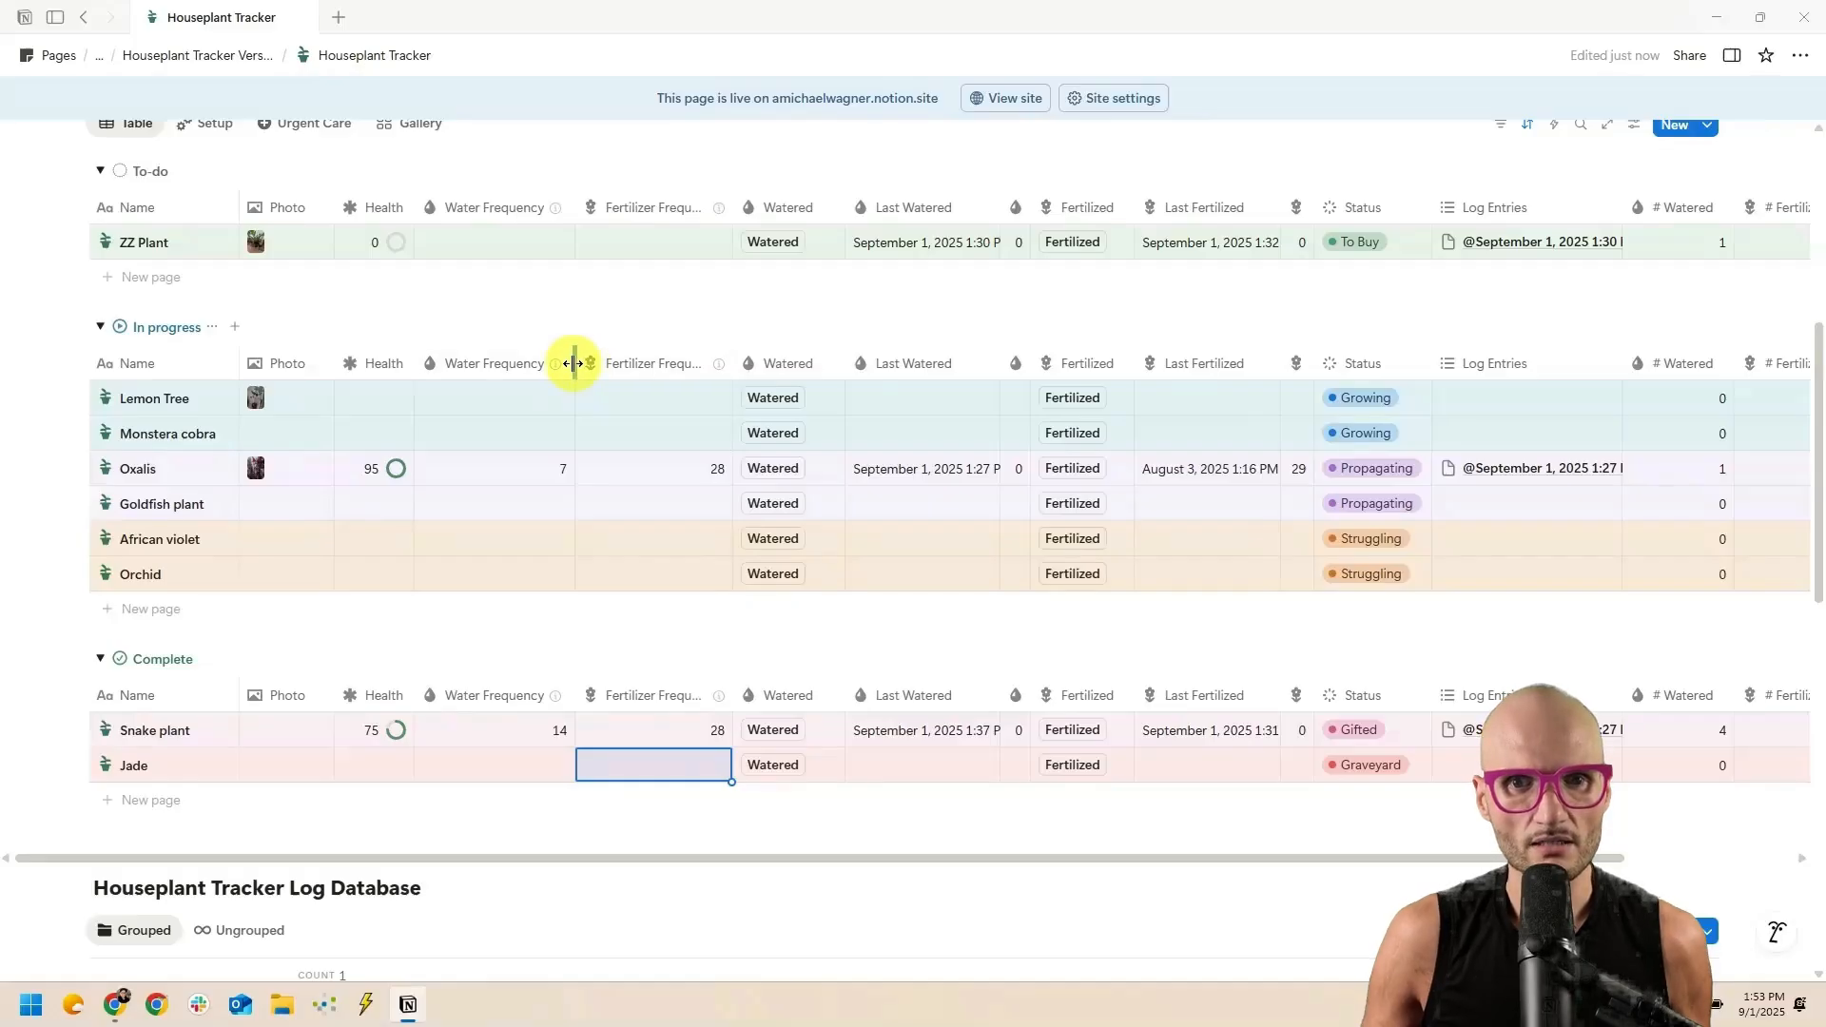
# Narrow the Water Frequency and Fertilizer Frequency columns to fit their short numbers.
pyautogui.moveTo(574, 363); pyautogui.dragTo(485, 364)
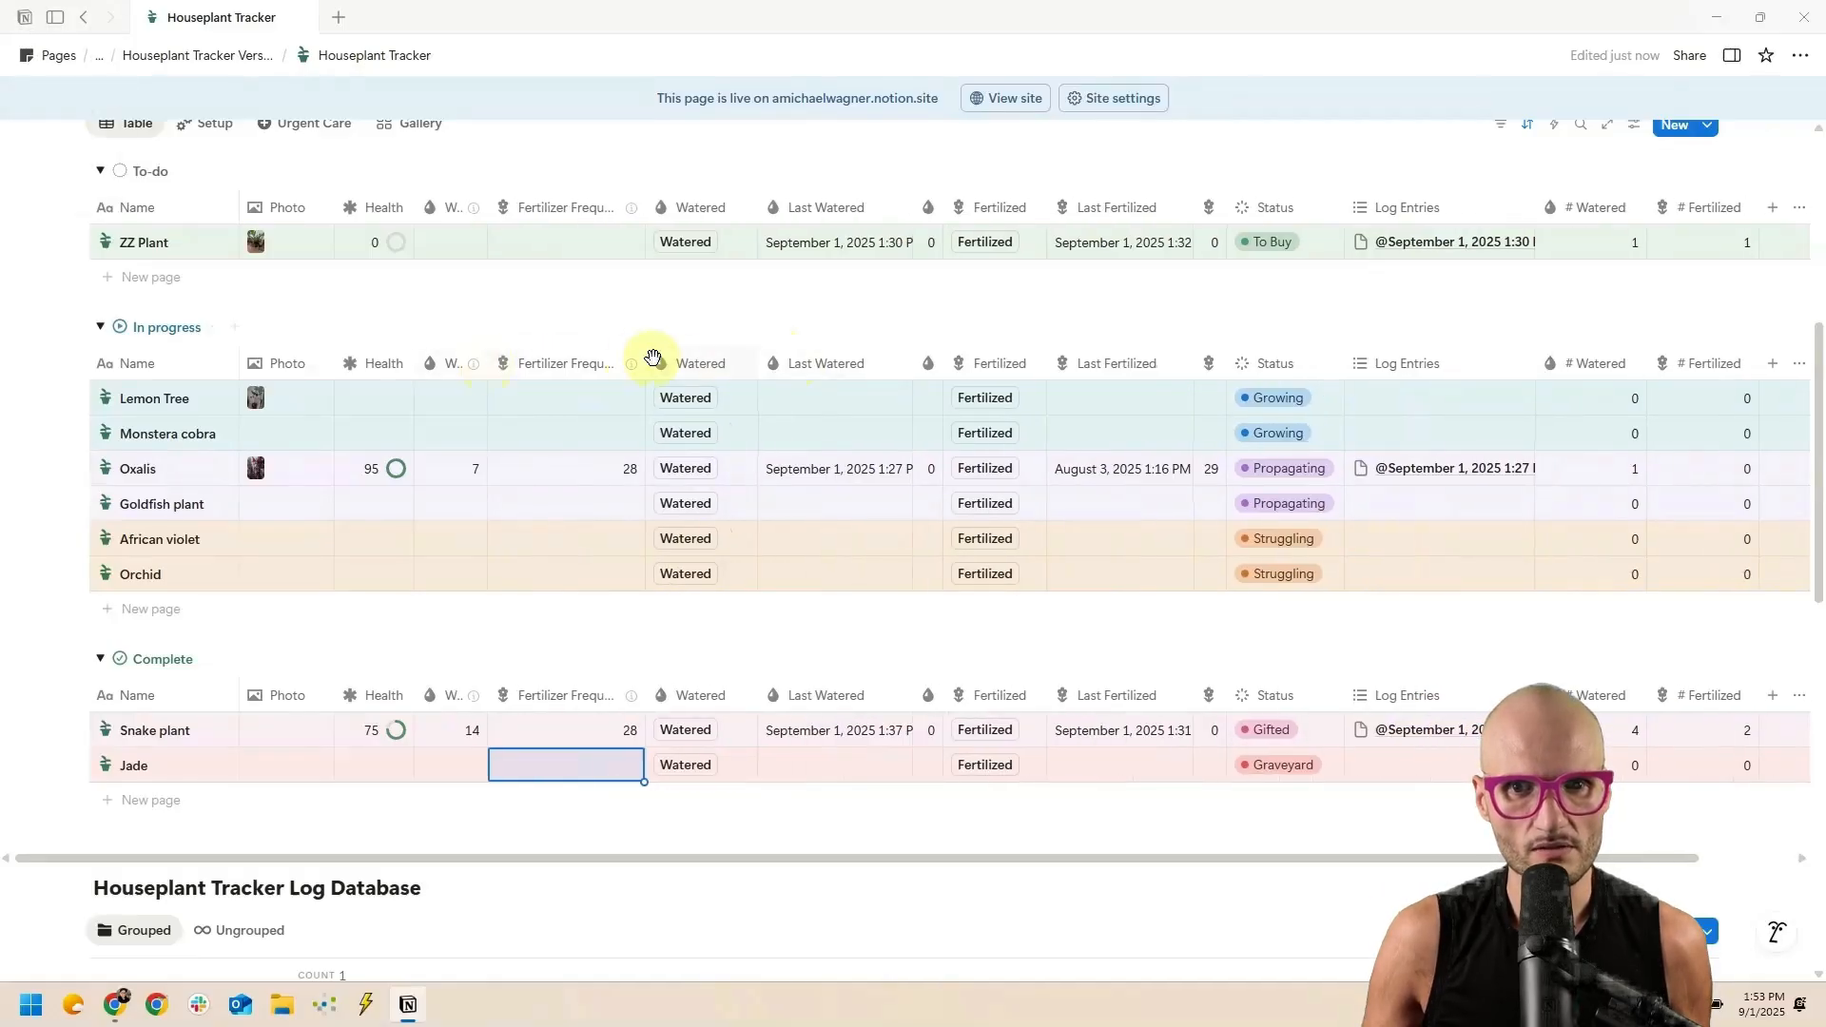
pyautogui.moveTo(646, 375); pyautogui.dragTo(564, 366)
pyautogui.click(499, 469)
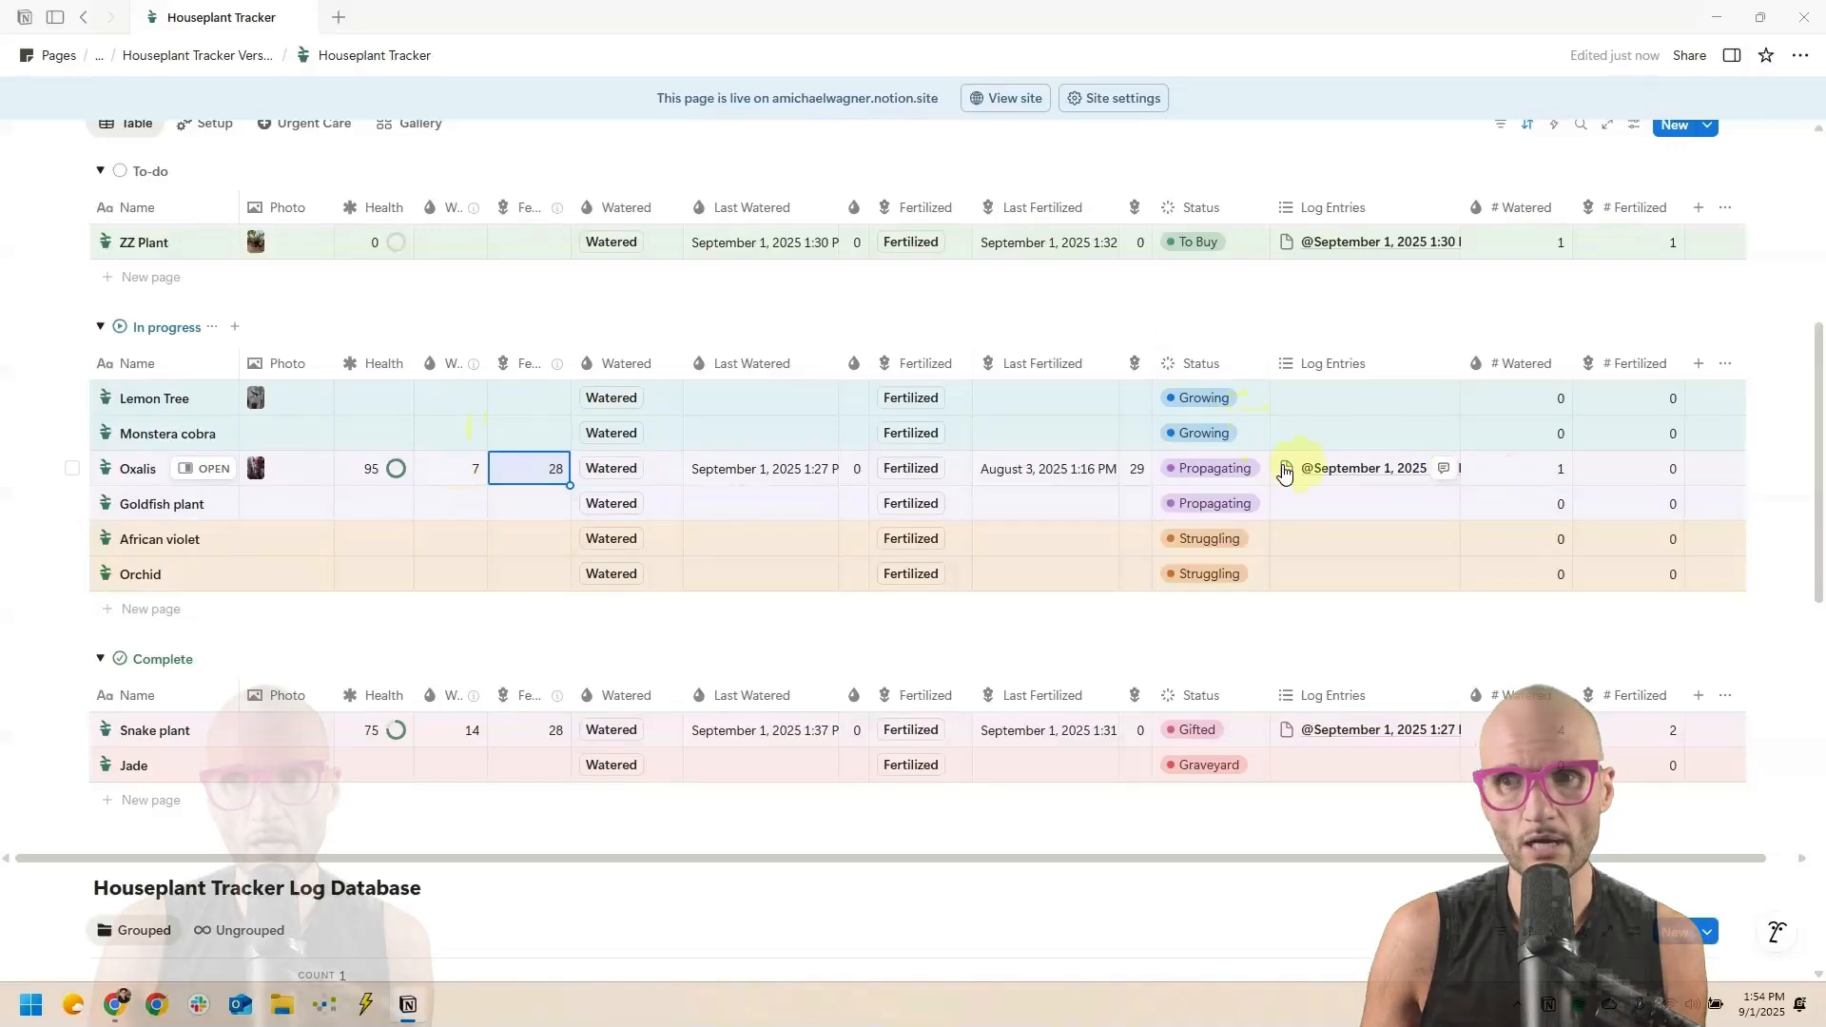
# Hide the # Watered and # Fertilized properties from the plant table.
pyautogui.click(1503, 365)
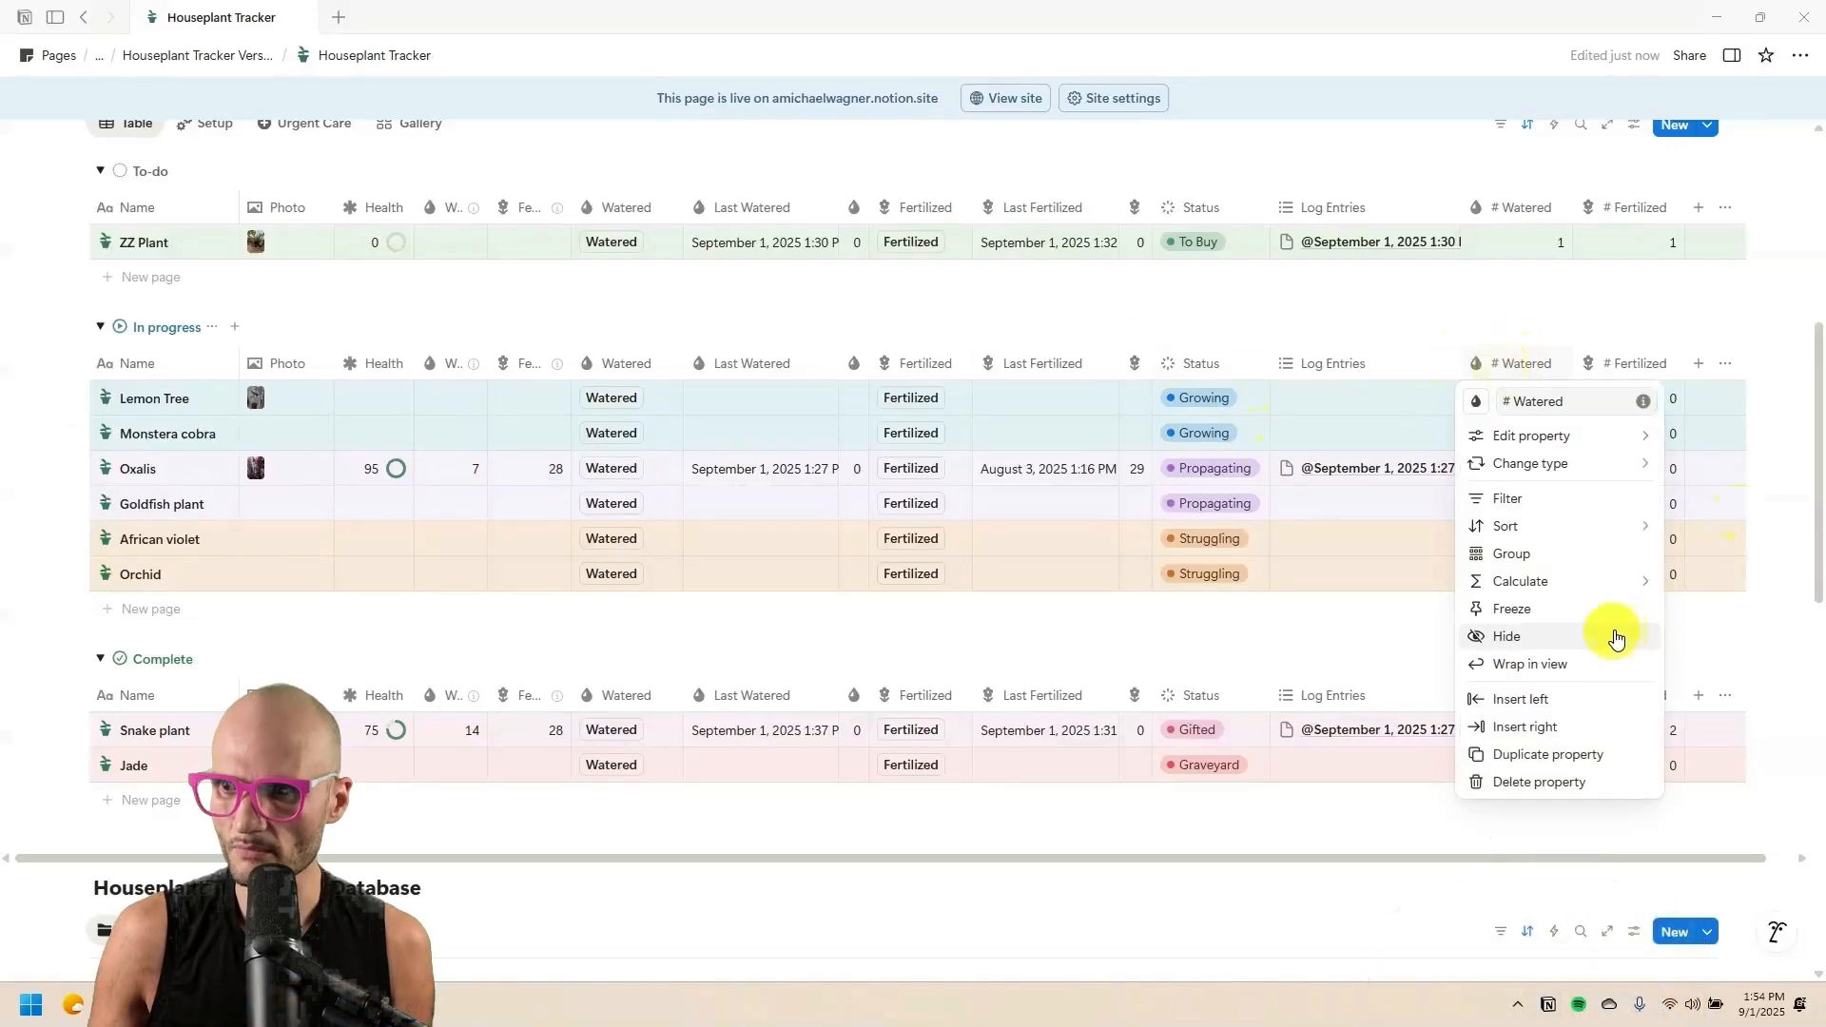
pyautogui.click(1610, 632)
pyautogui.click(1538, 361)
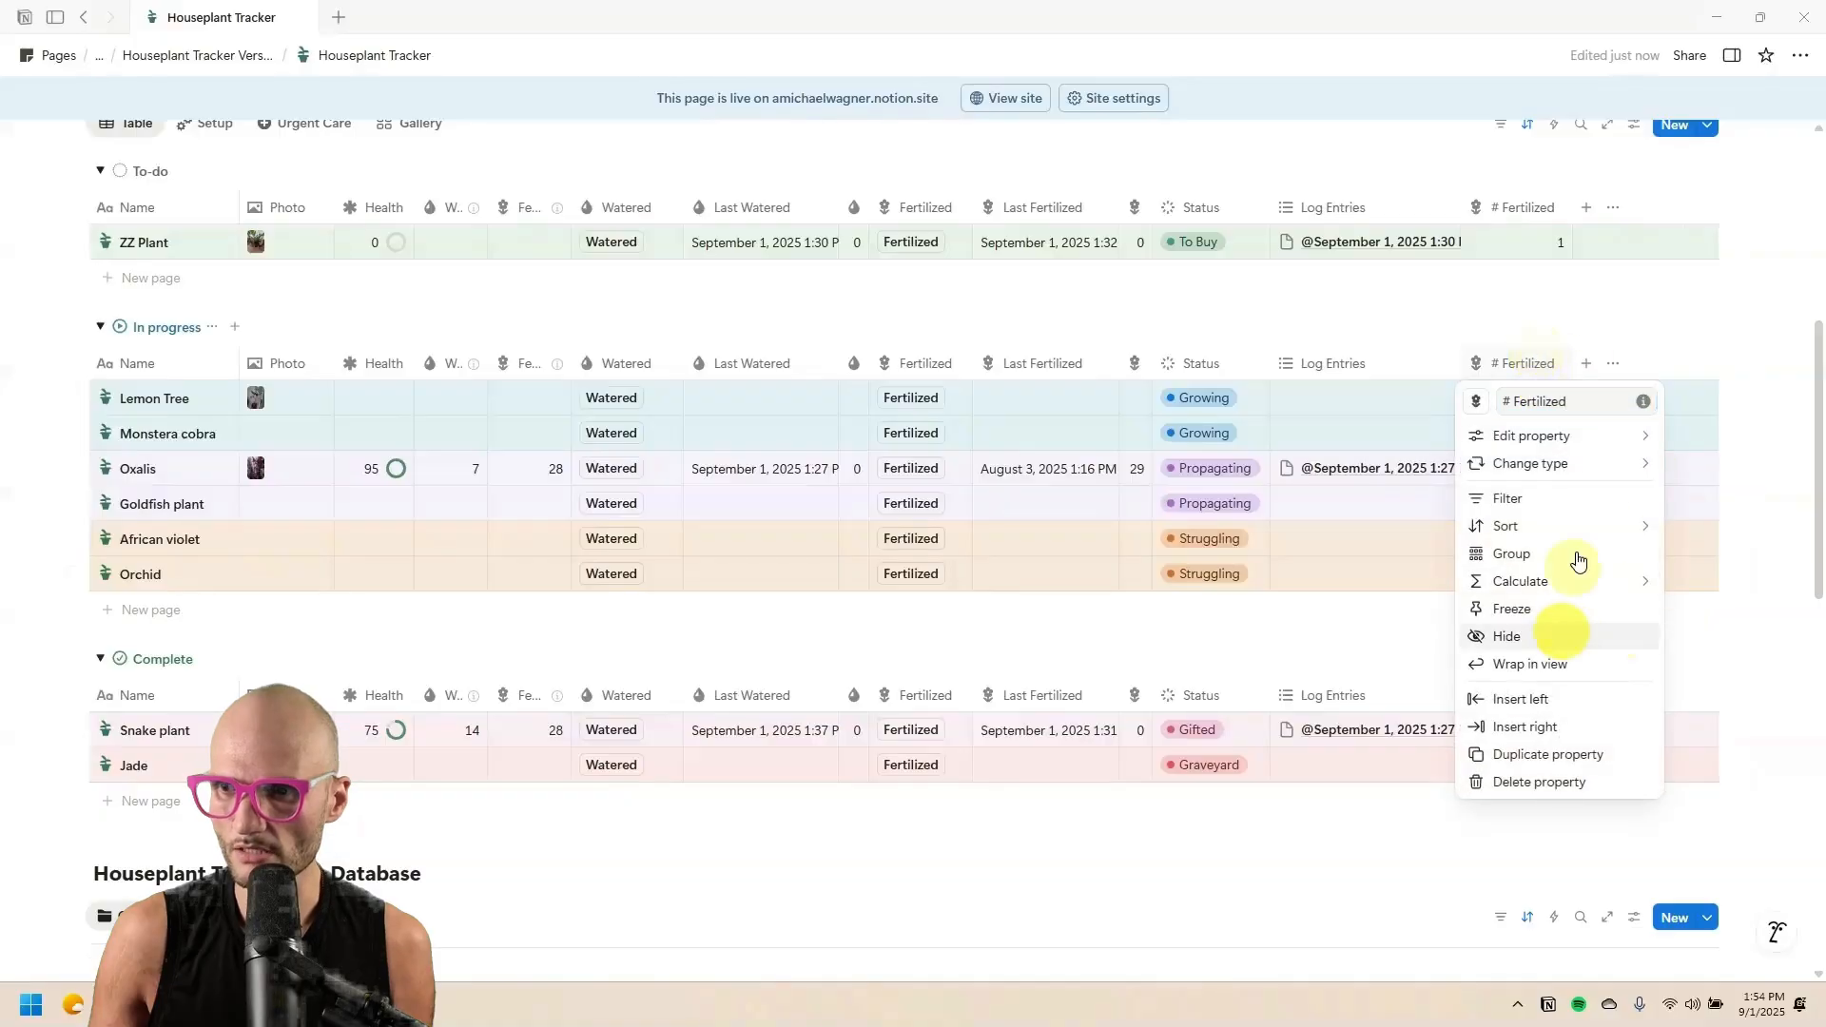
pyautogui.click(1560, 635)
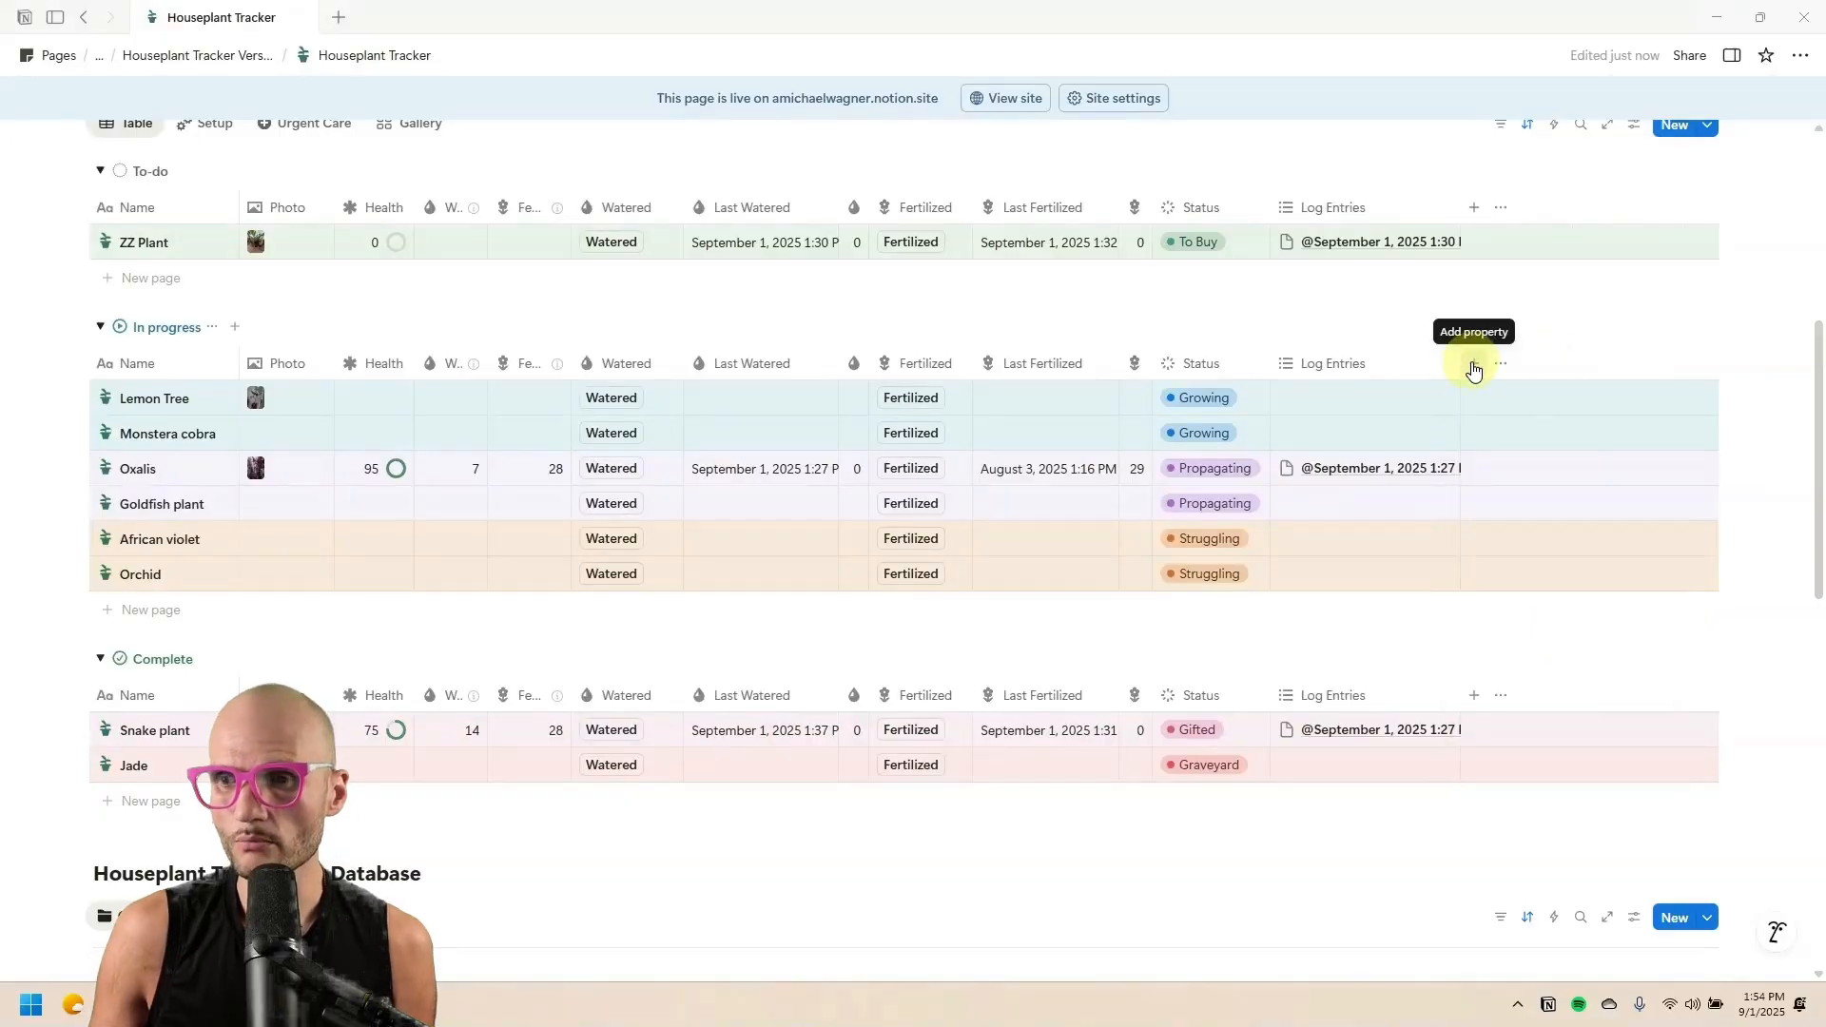
# Add a date property named Next Watering with the water drop icon to the plant table.
pyautogui.click(1473, 369)
pyautogui.click(1683, 602)
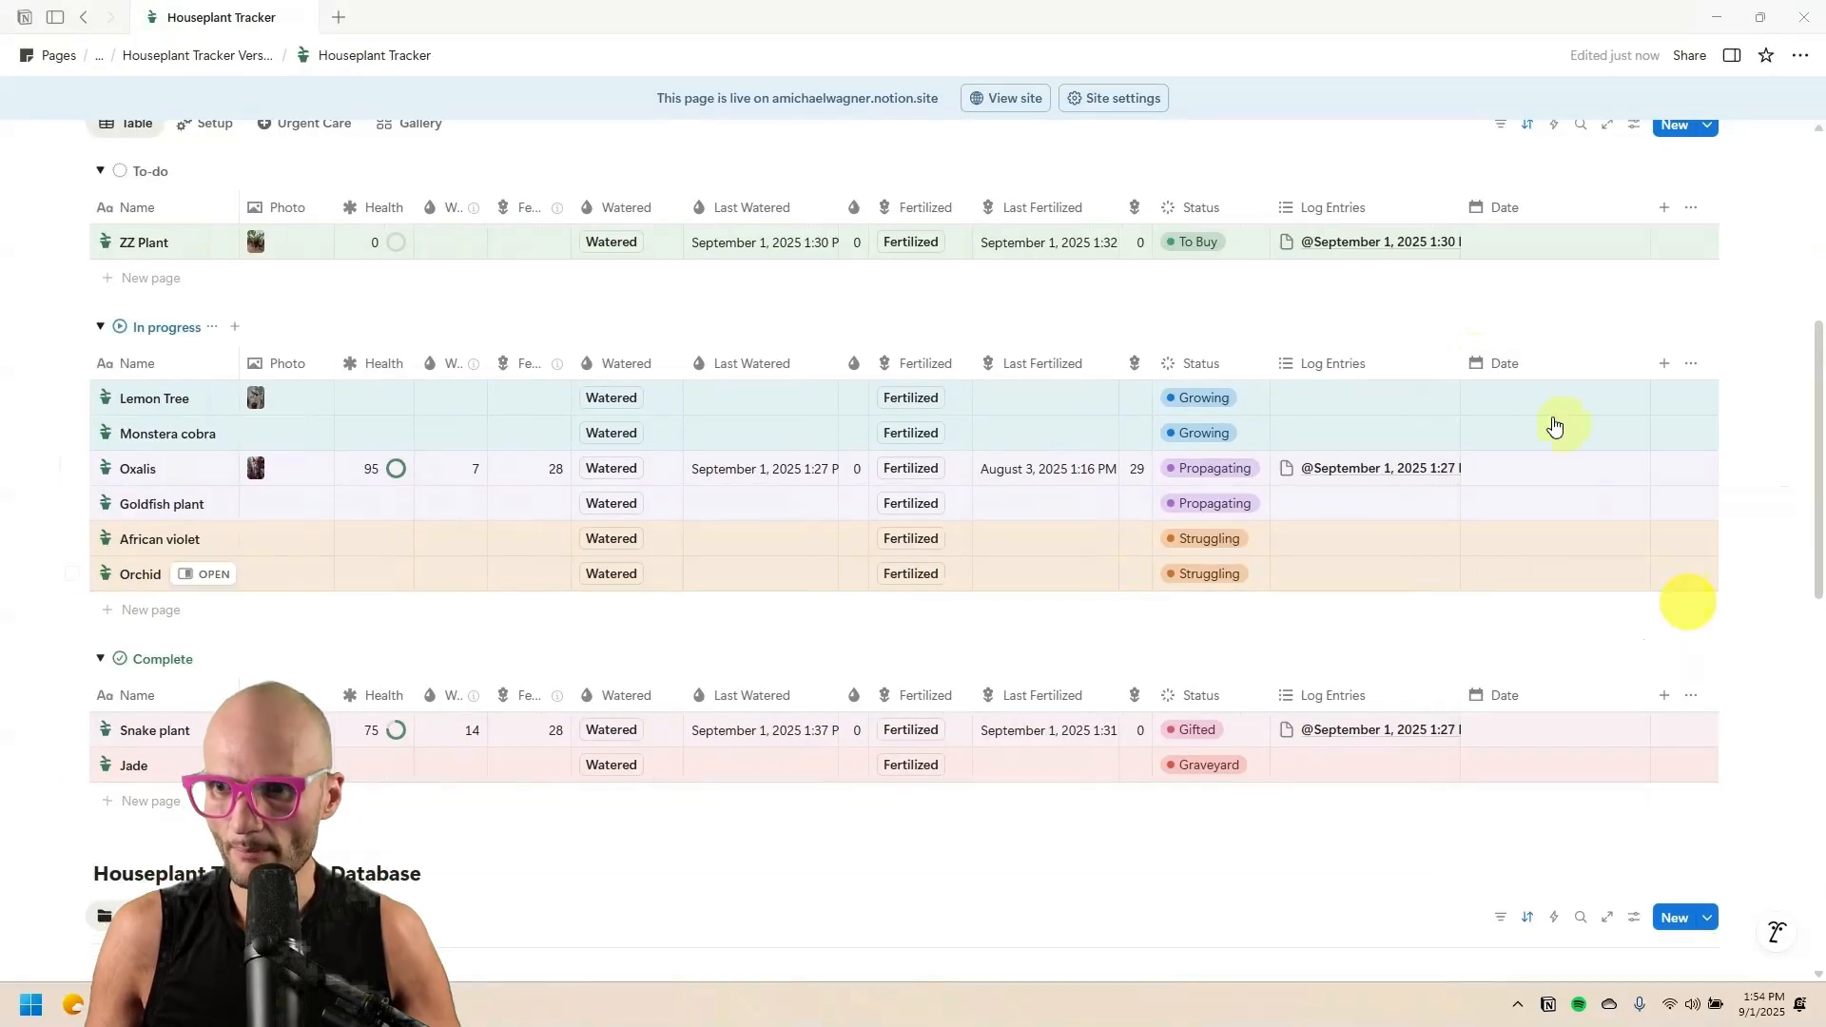
pyautogui.click(1528, 362)
pyautogui.write('Next Water')
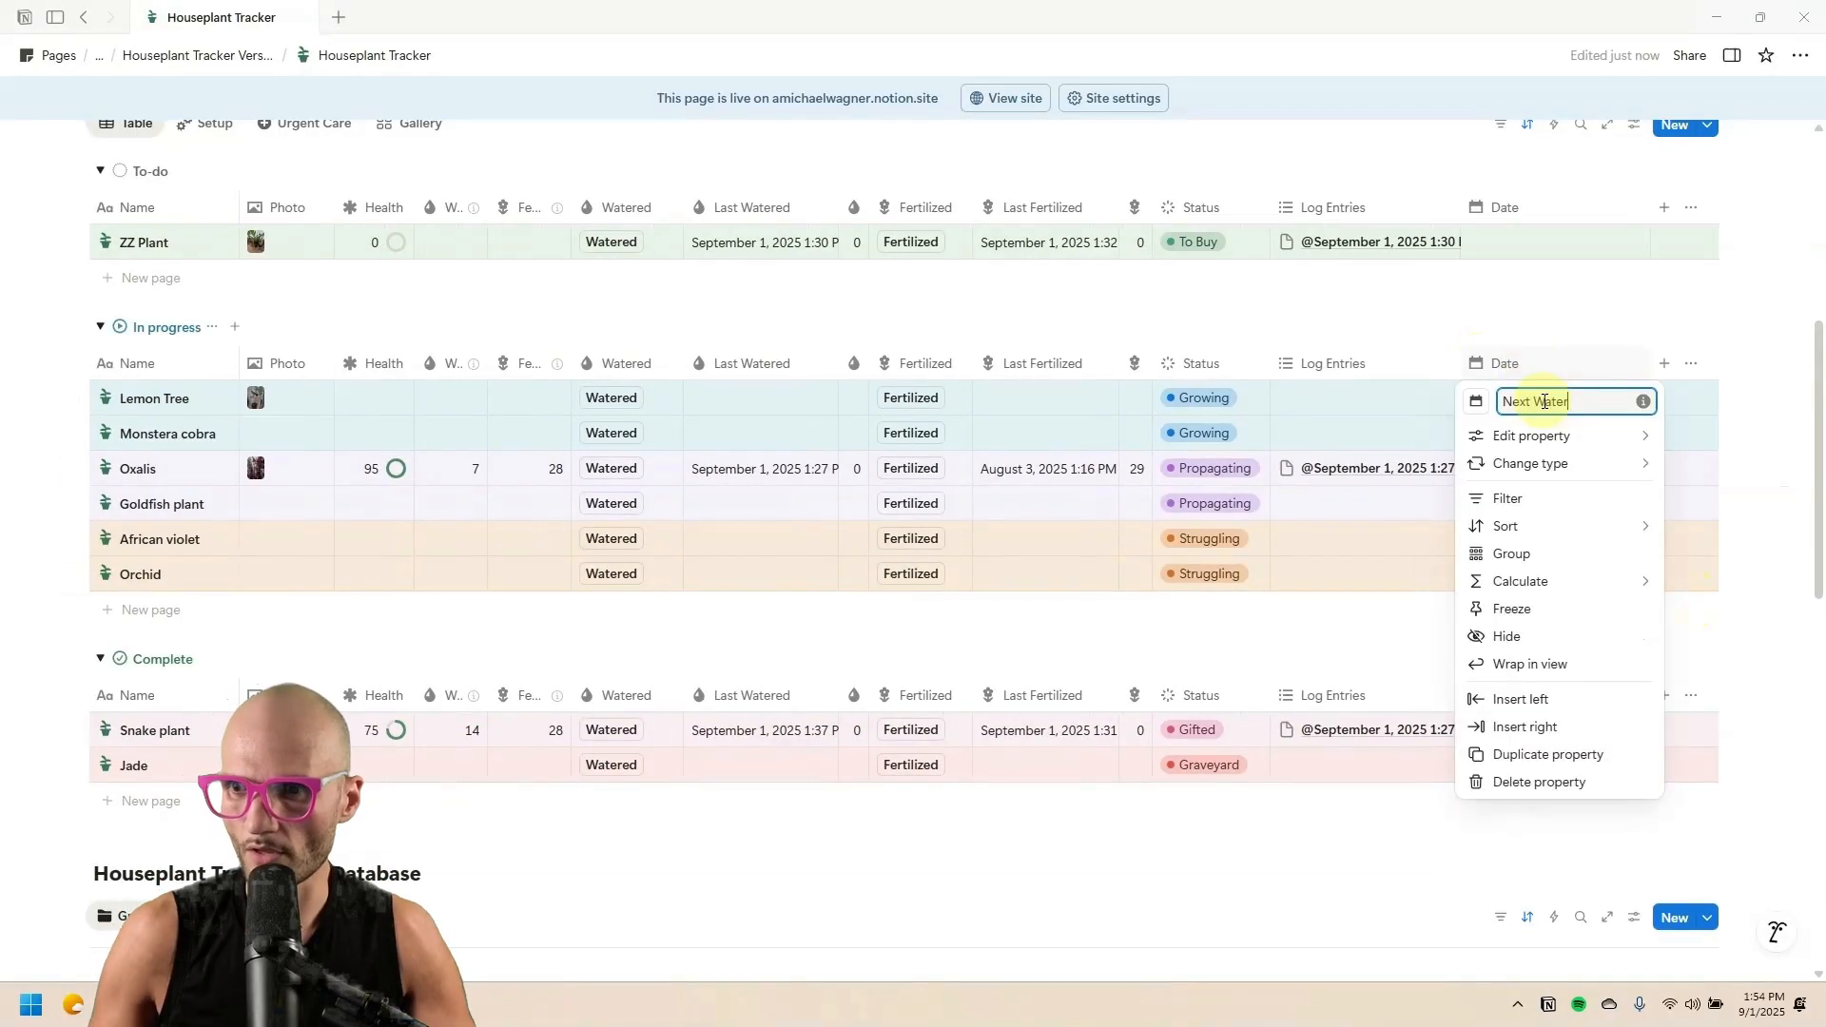
pyautogui.click(1474, 403)
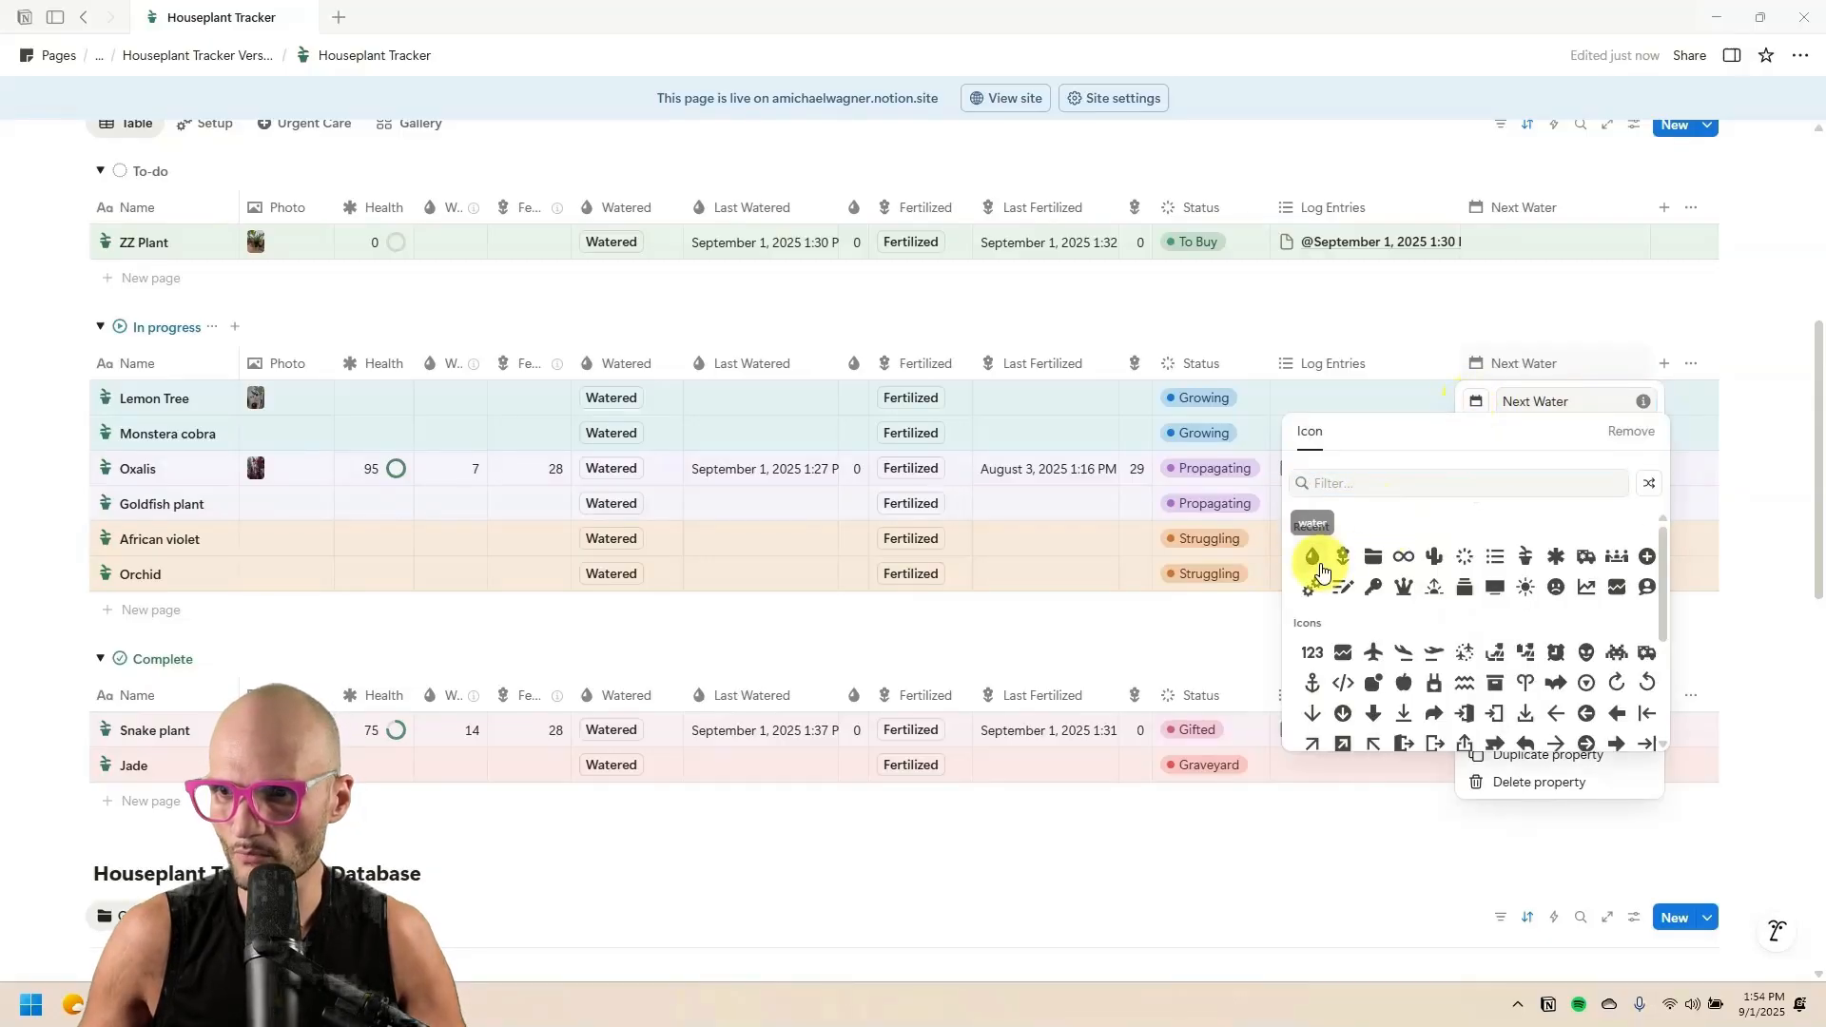
pyautogui.click(1317, 561)
pyautogui.click(1589, 402)
pyautogui.write('ing')
pyautogui.press('Return')
# Duplicate the Next Watering property, name the copy Next Fertilizing, and give it the flower icon used by the fertilizing columns.
pyautogui.click(1550, 363)
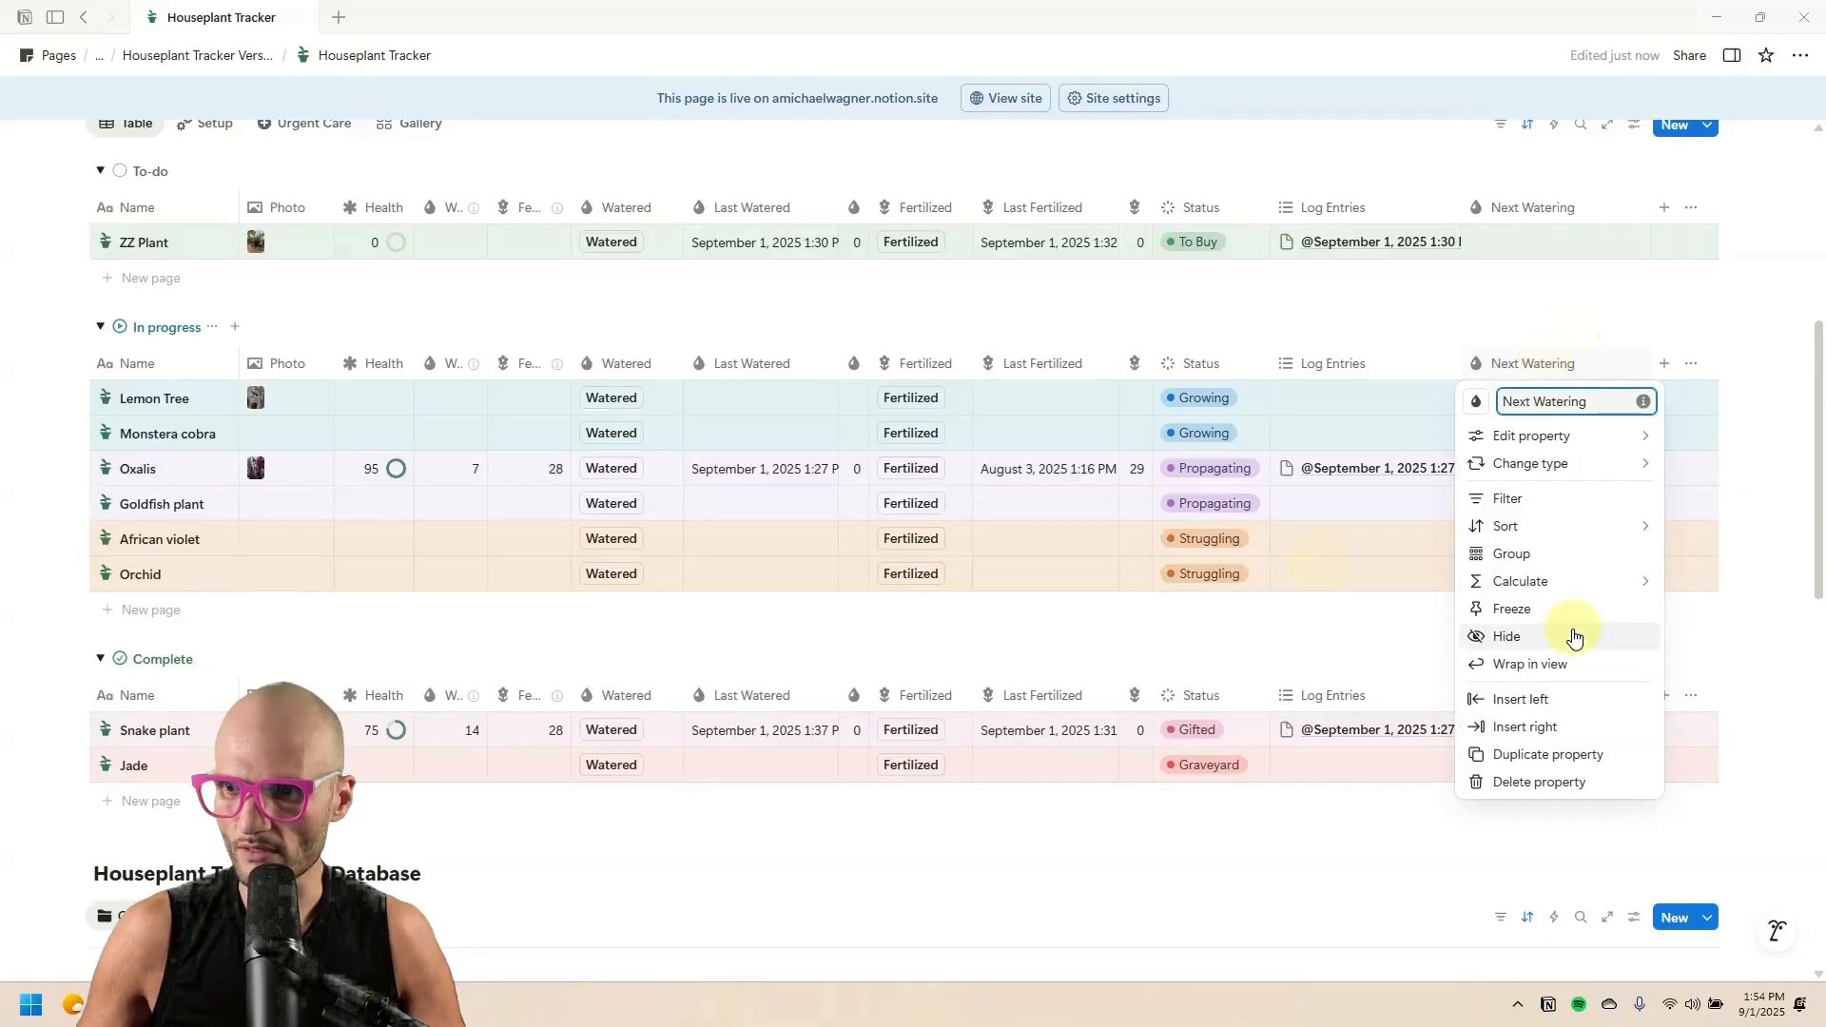
pyautogui.click(1547, 754)
pyautogui.moveTo(1677, 401); pyautogui.dragTo(1775, 401)
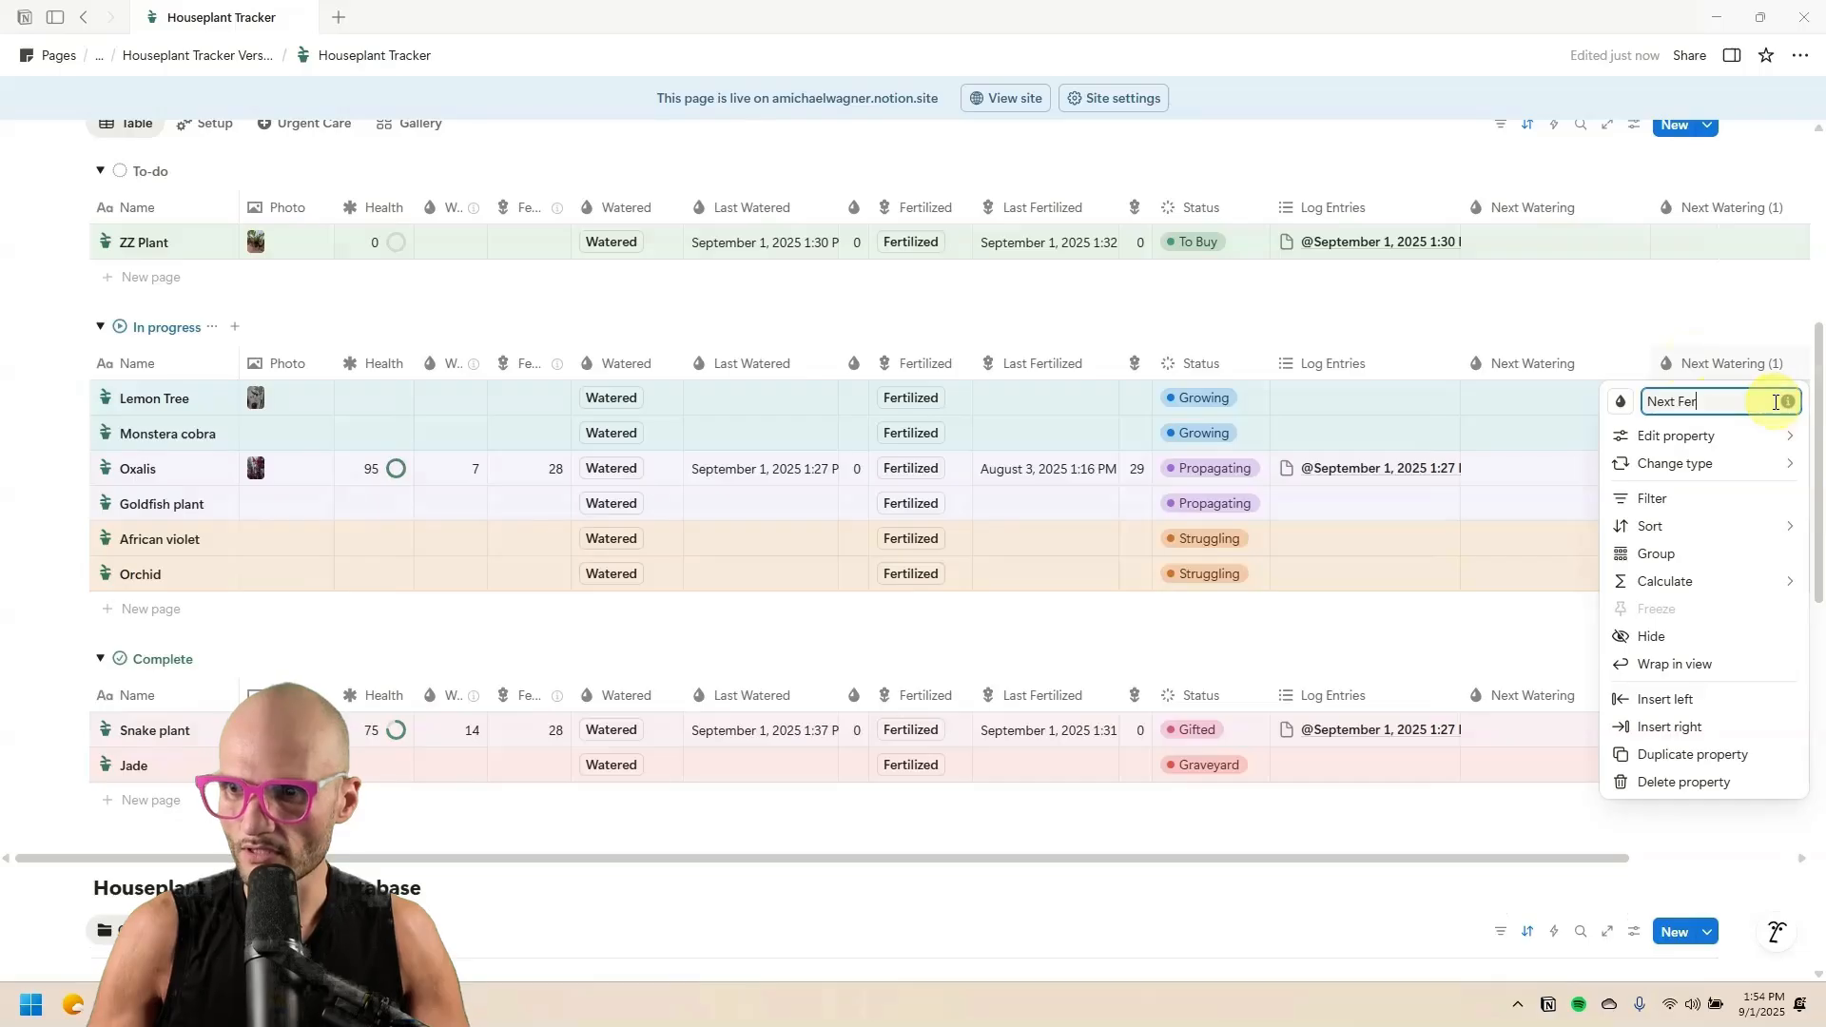
pyautogui.write('Fertilizing')
pyautogui.click(1620, 402)
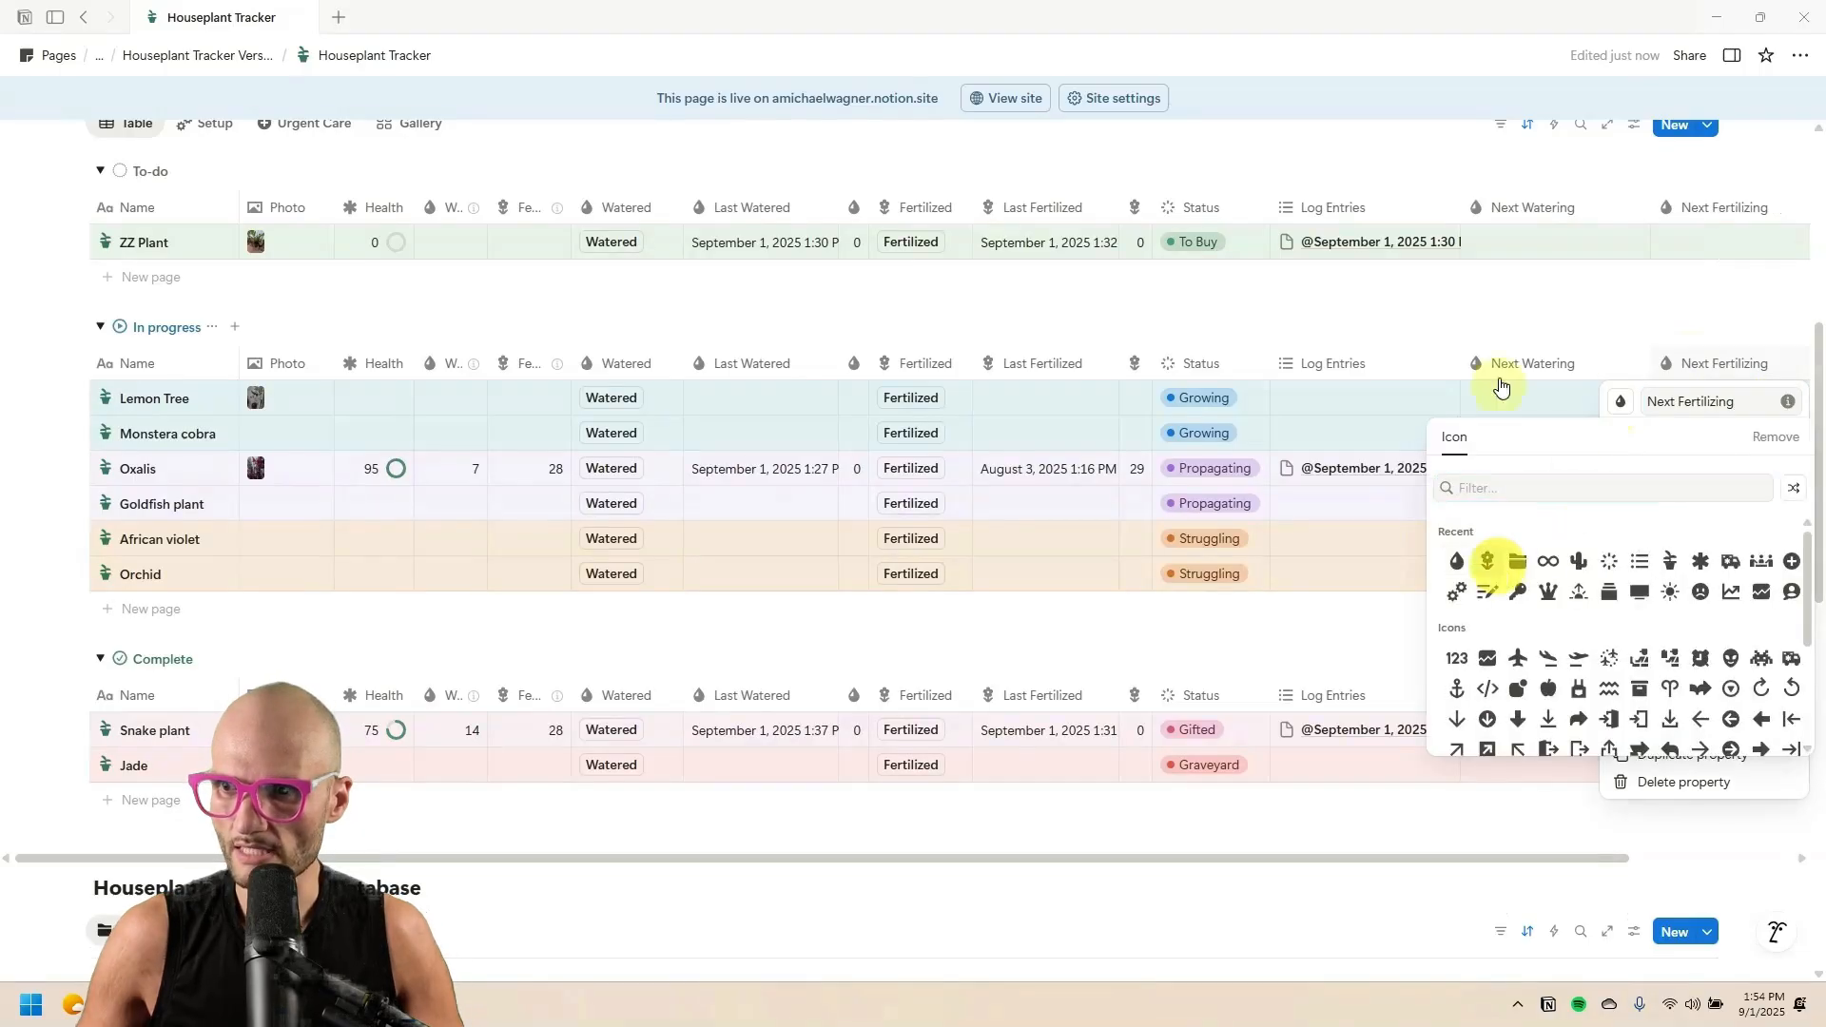
pyautogui.click(1499, 562)
# Move Next Watering directly before the Fertilized column and Next Fertilizing directly before the Status column.
pyautogui.moveTo(1521, 369); pyautogui.dragTo(962, 356)
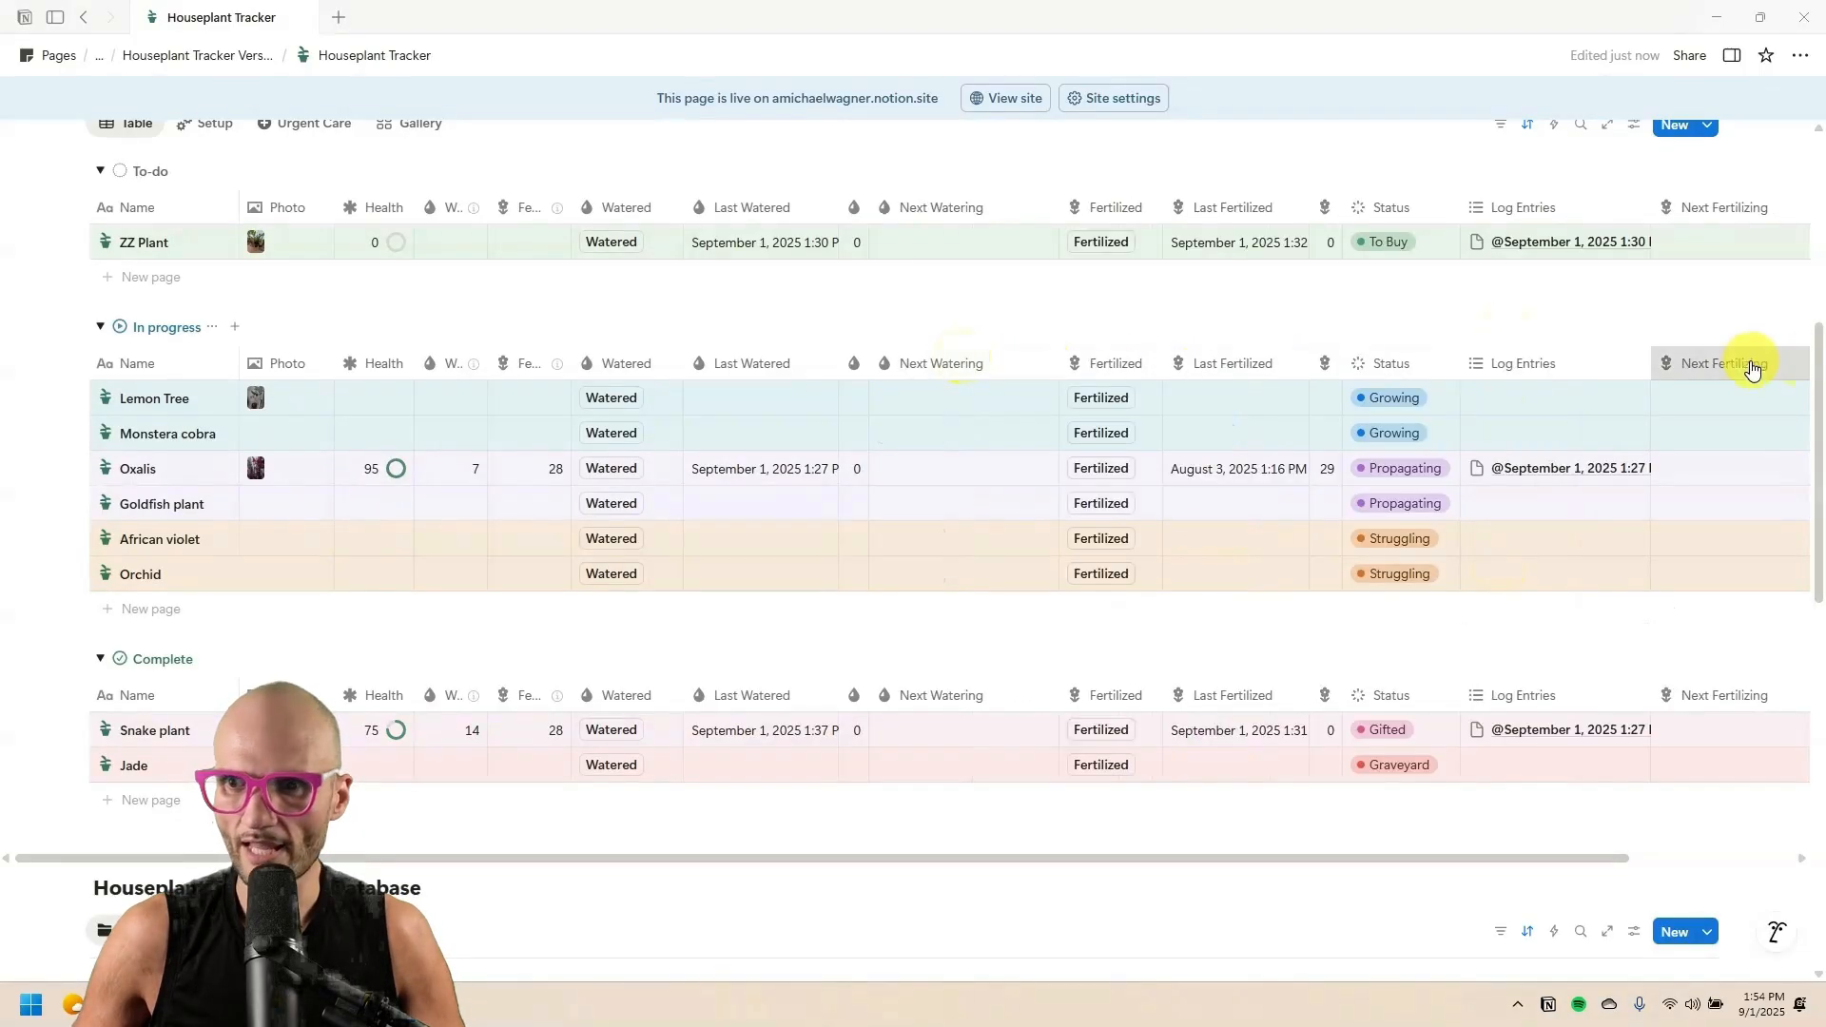
pyautogui.moveTo(1744, 359); pyautogui.dragTo(1314, 374)
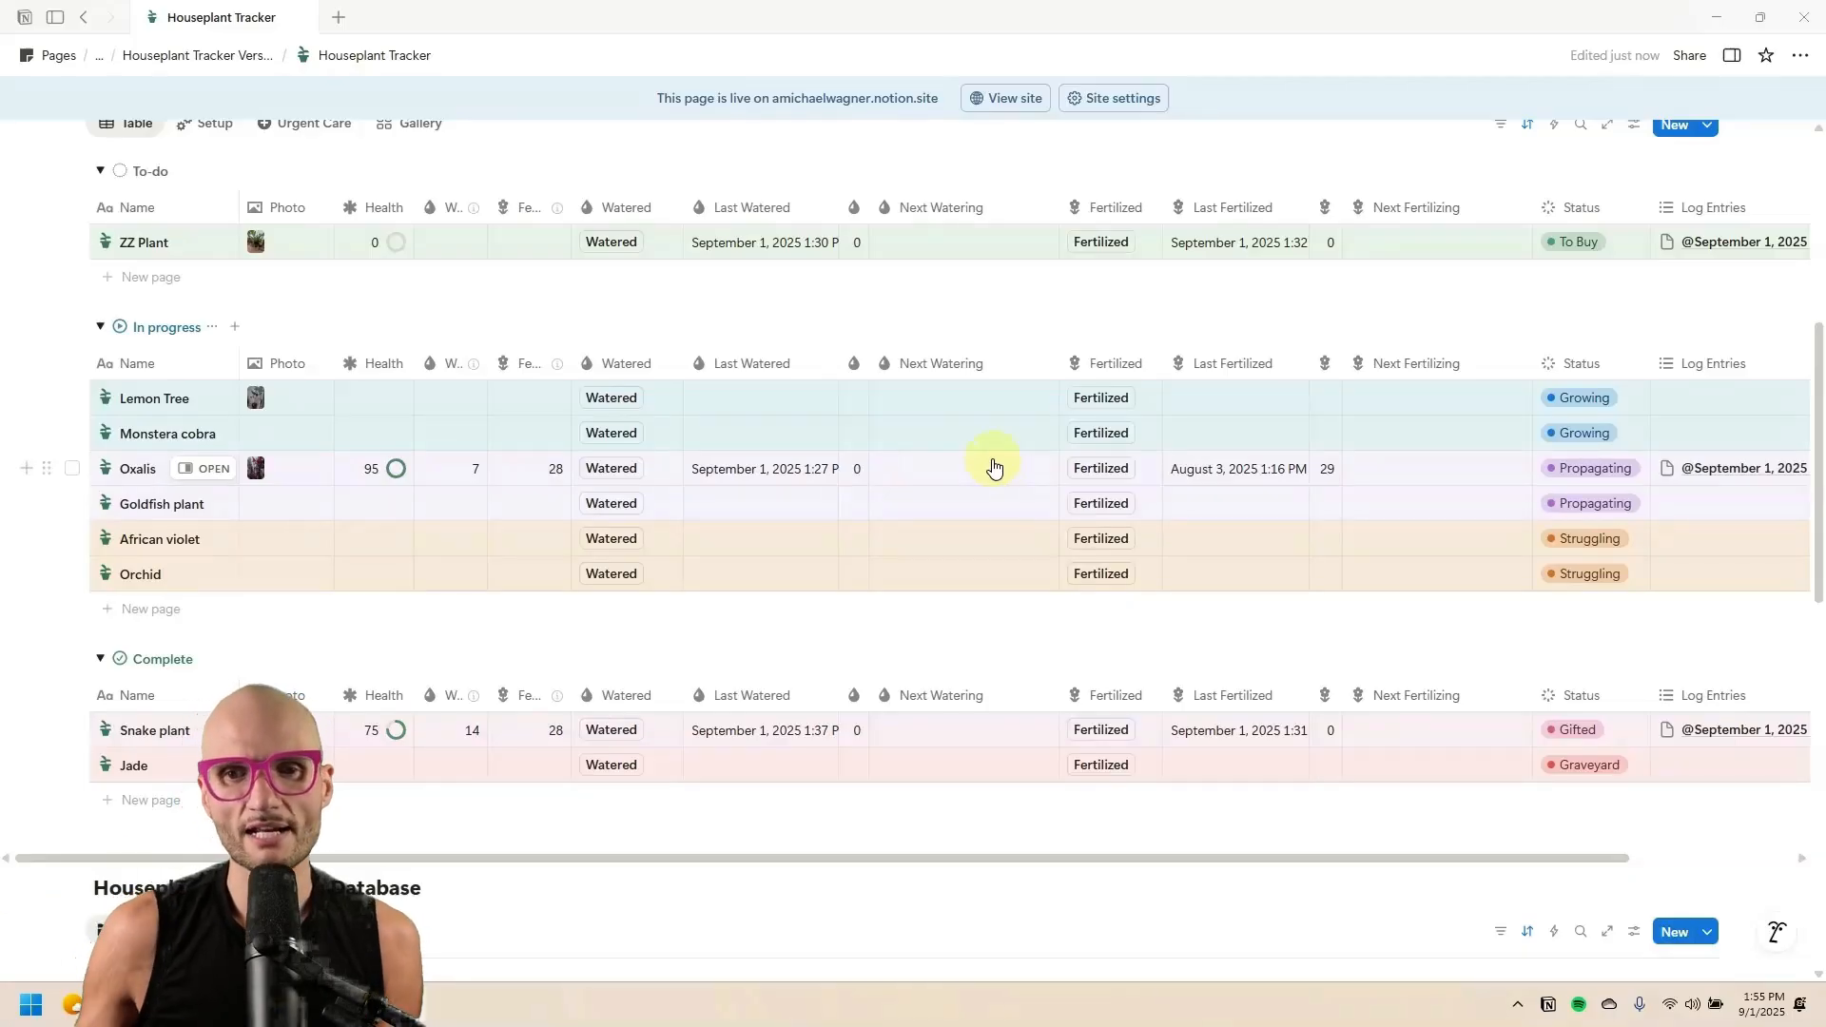
# In the Watered button's automation, add an action that edits Next Watering using a custom formula.
pyautogui.click(616, 365)
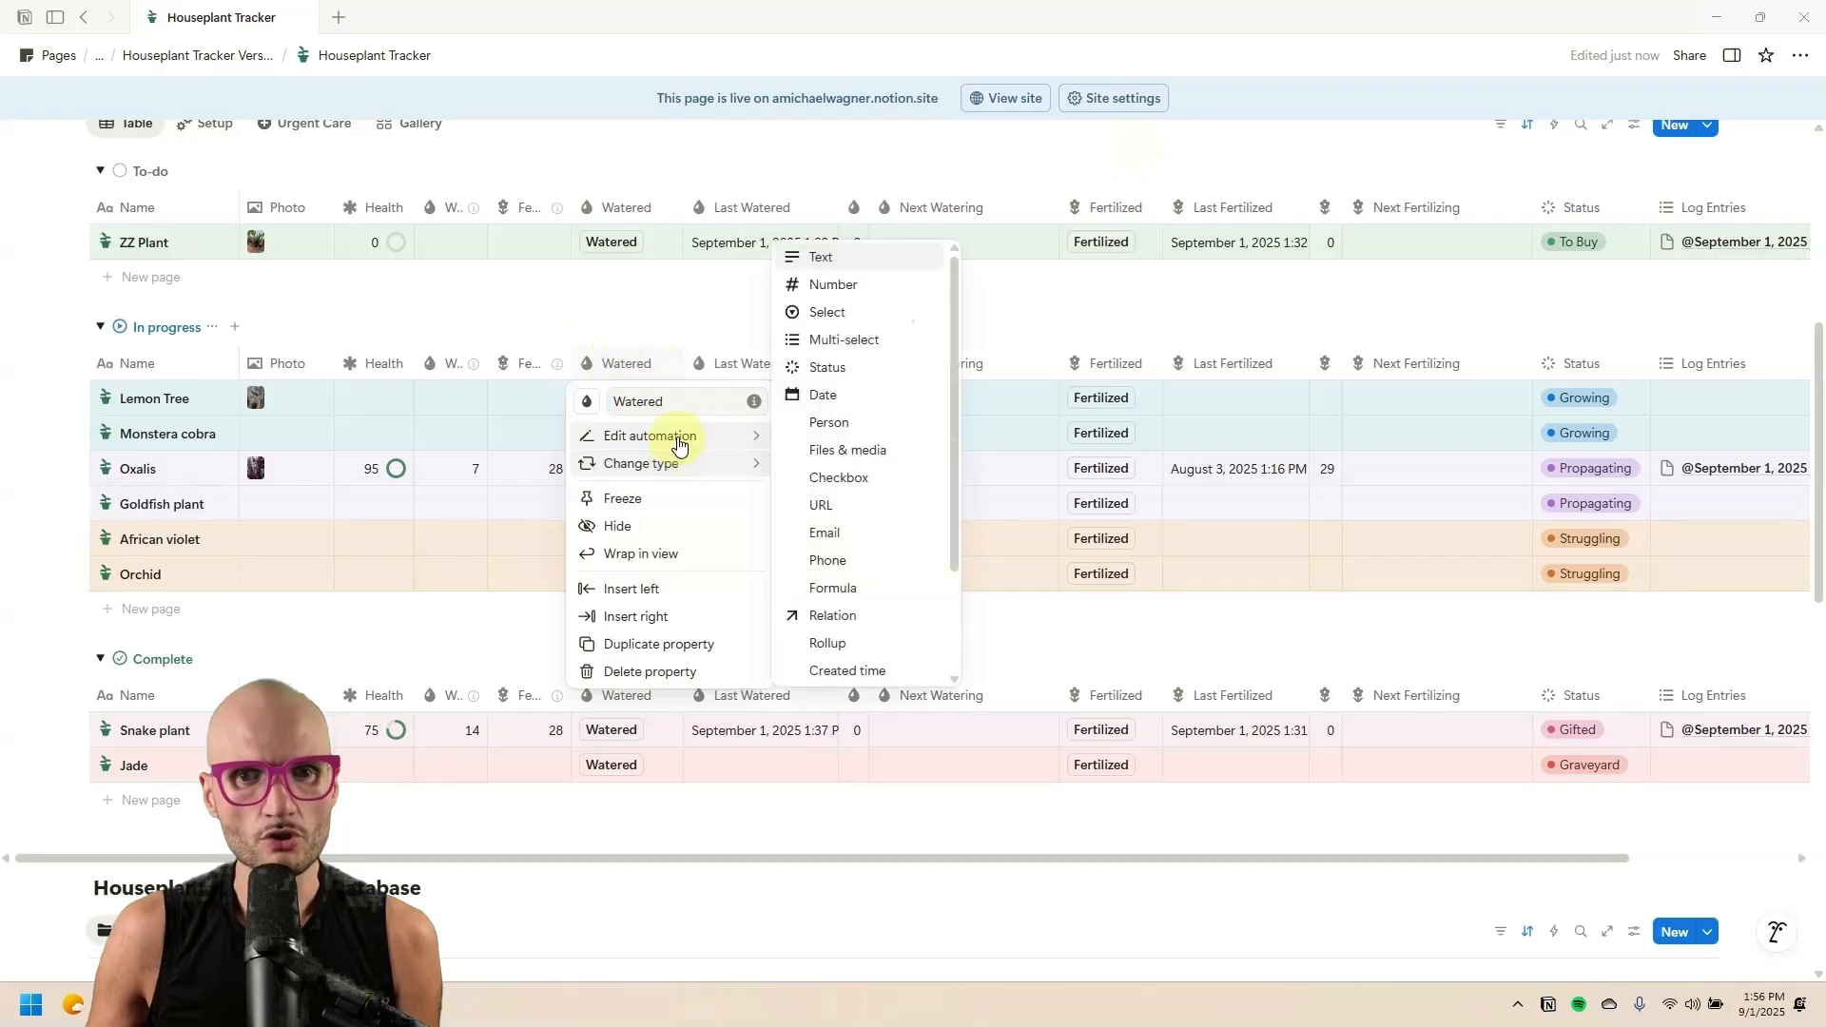
pyautogui.click(670, 436)
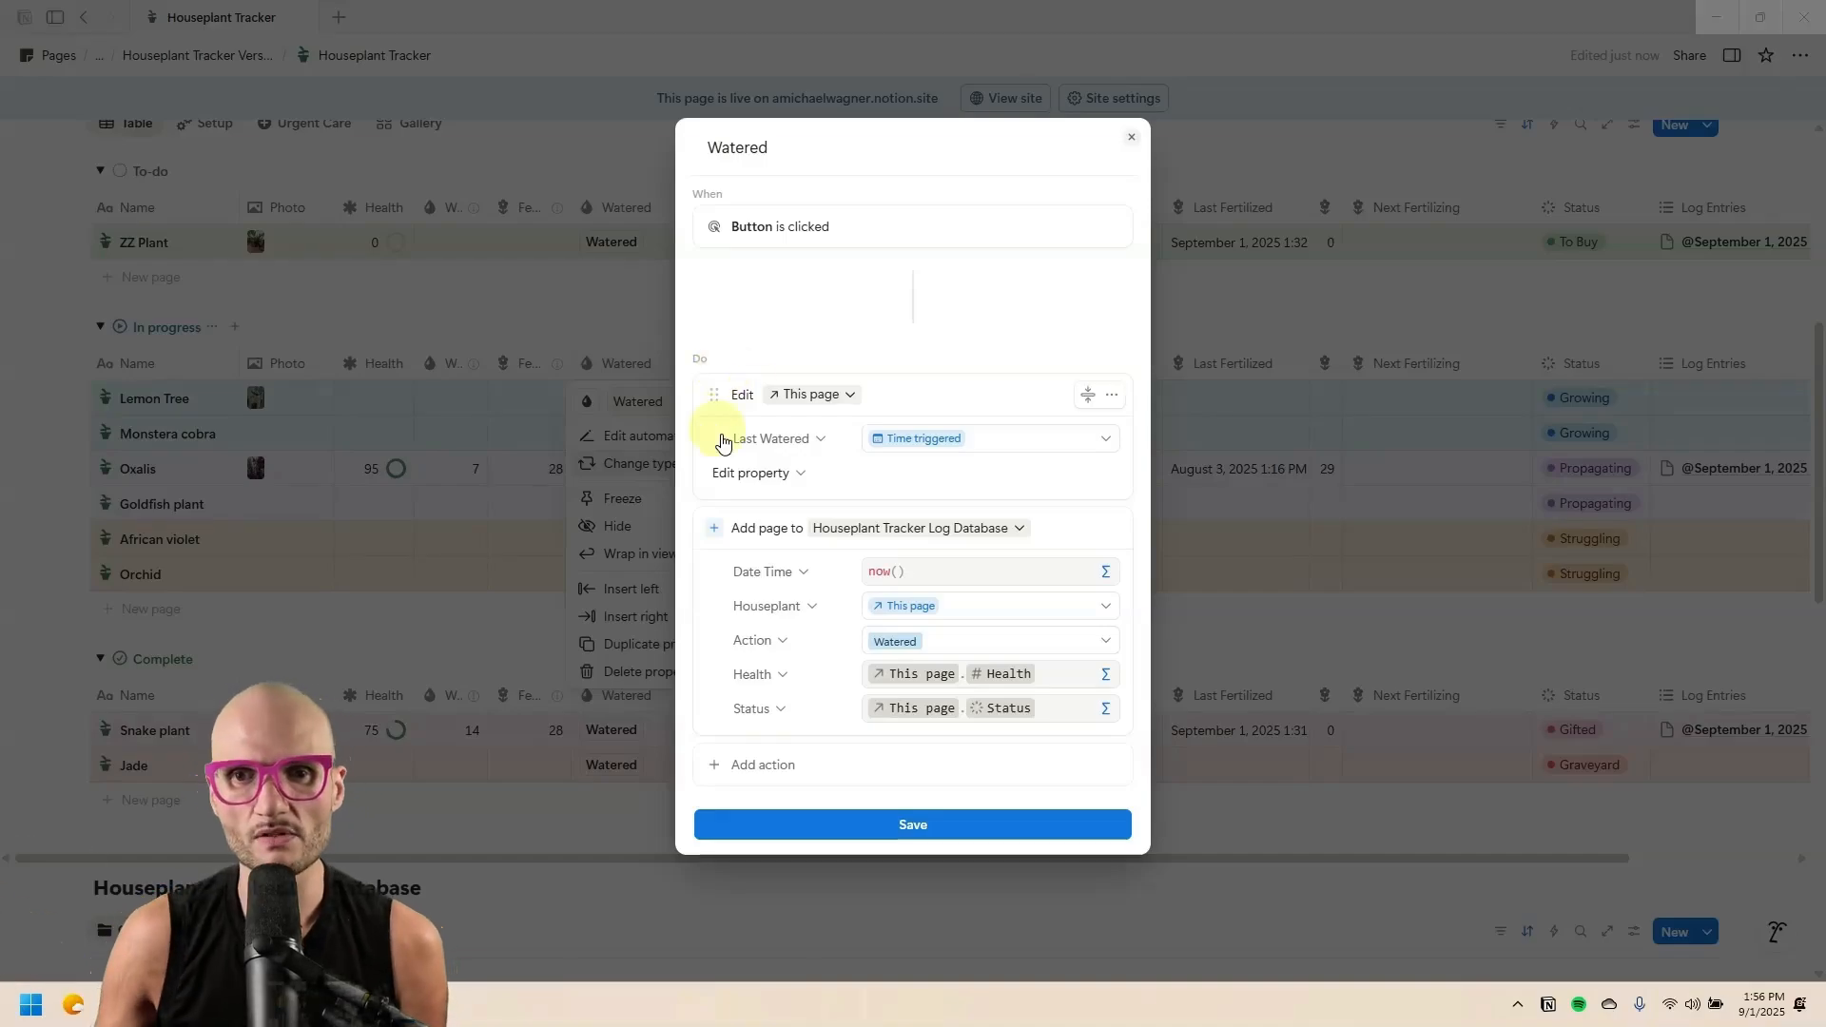
pyautogui.click(770, 474)
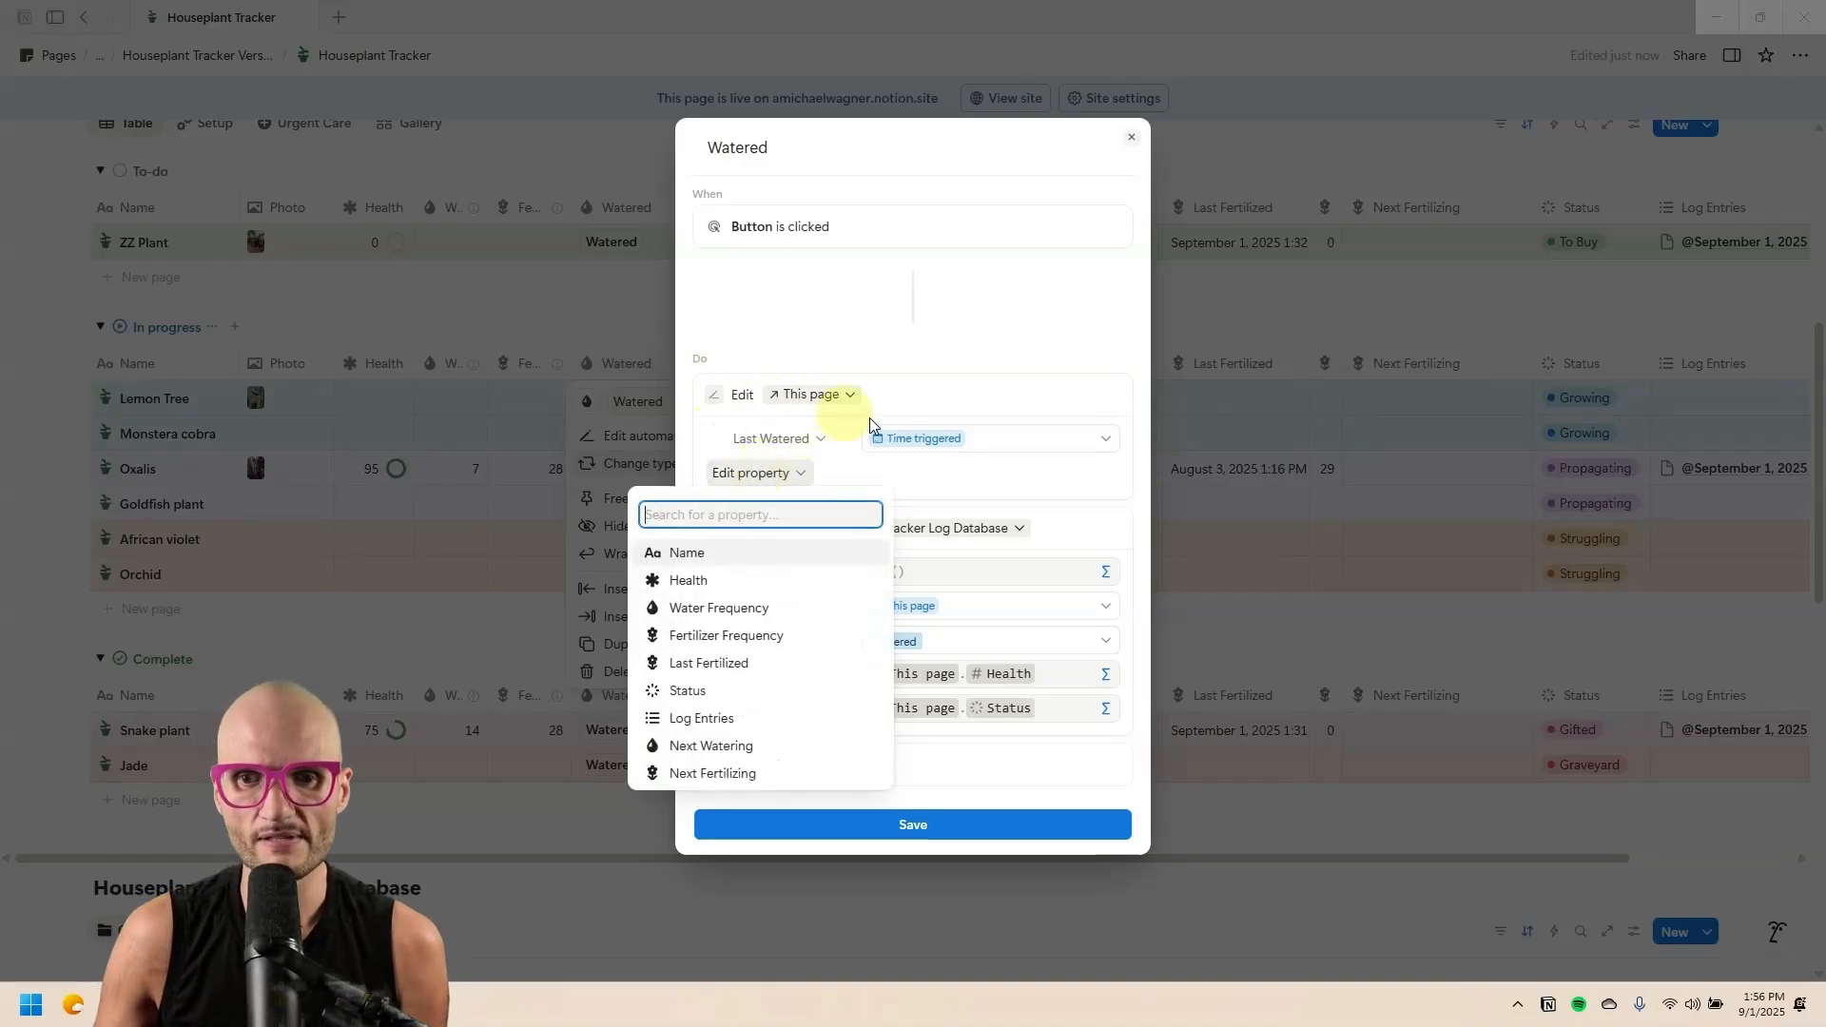
pyautogui.click(819, 368)
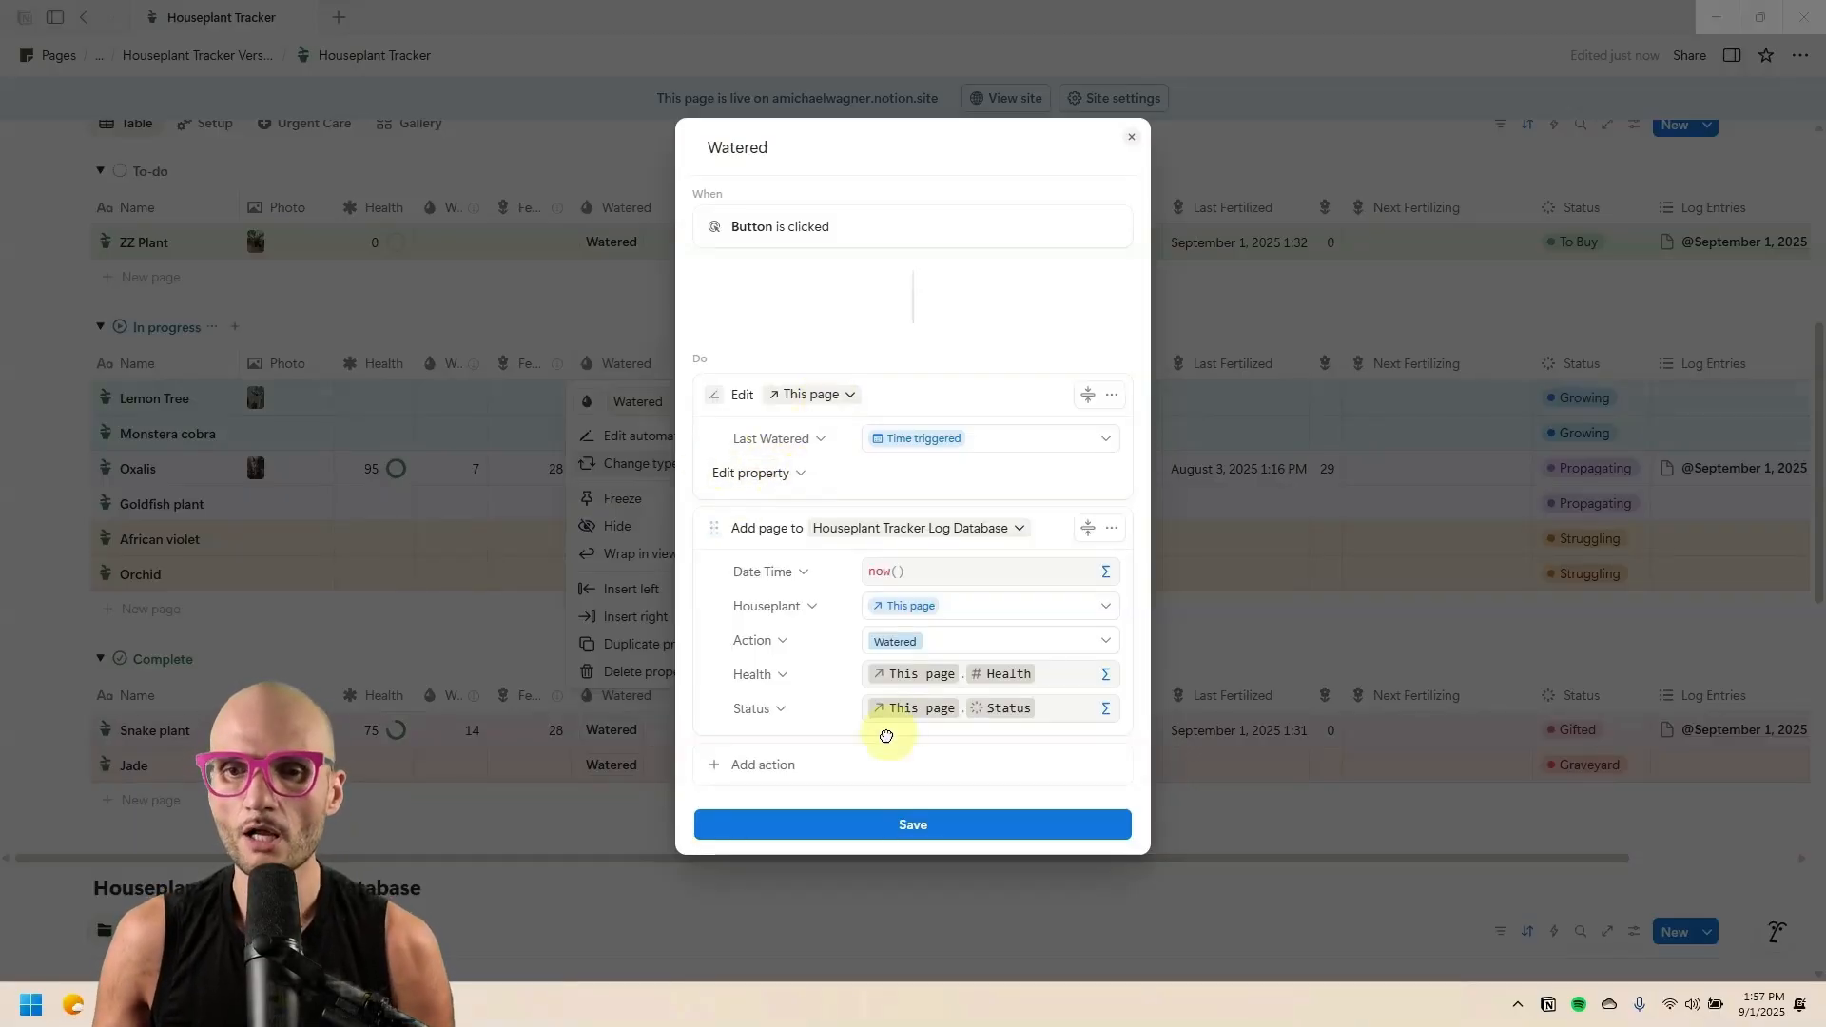
pyautogui.click(769, 781)
pyautogui.click(798, 485)
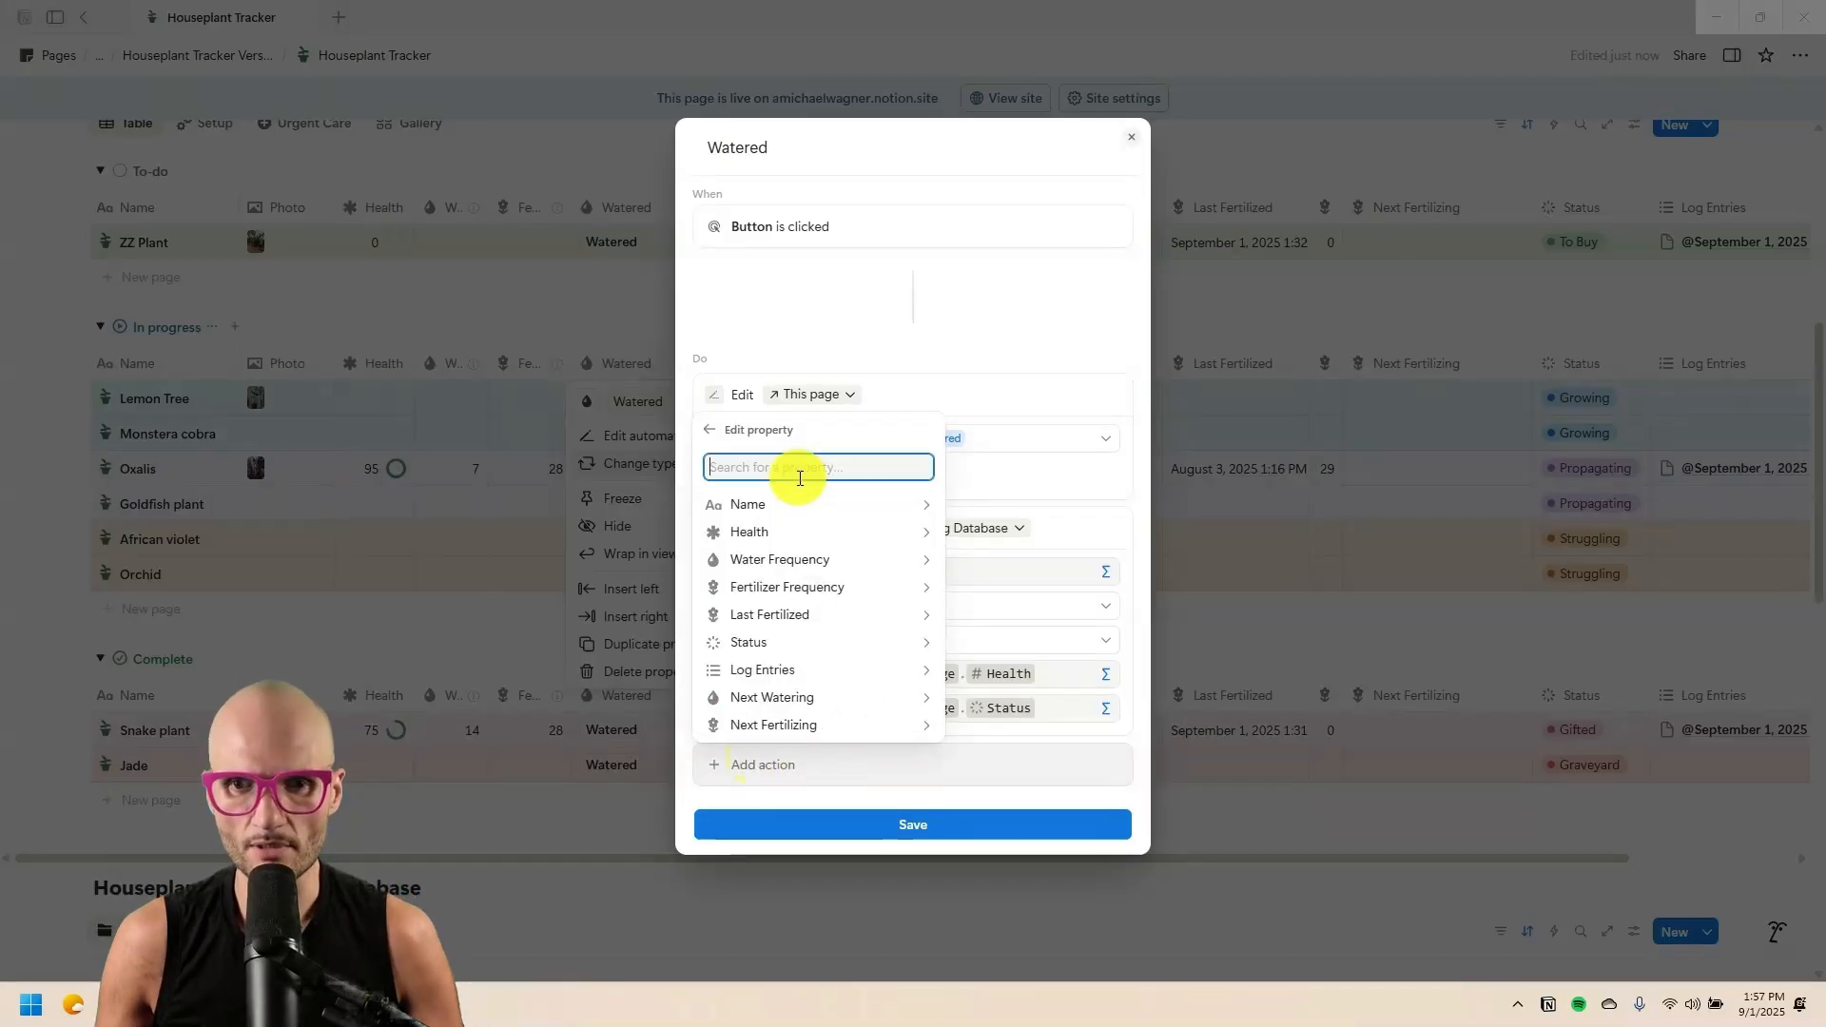
pyautogui.click(782, 697)
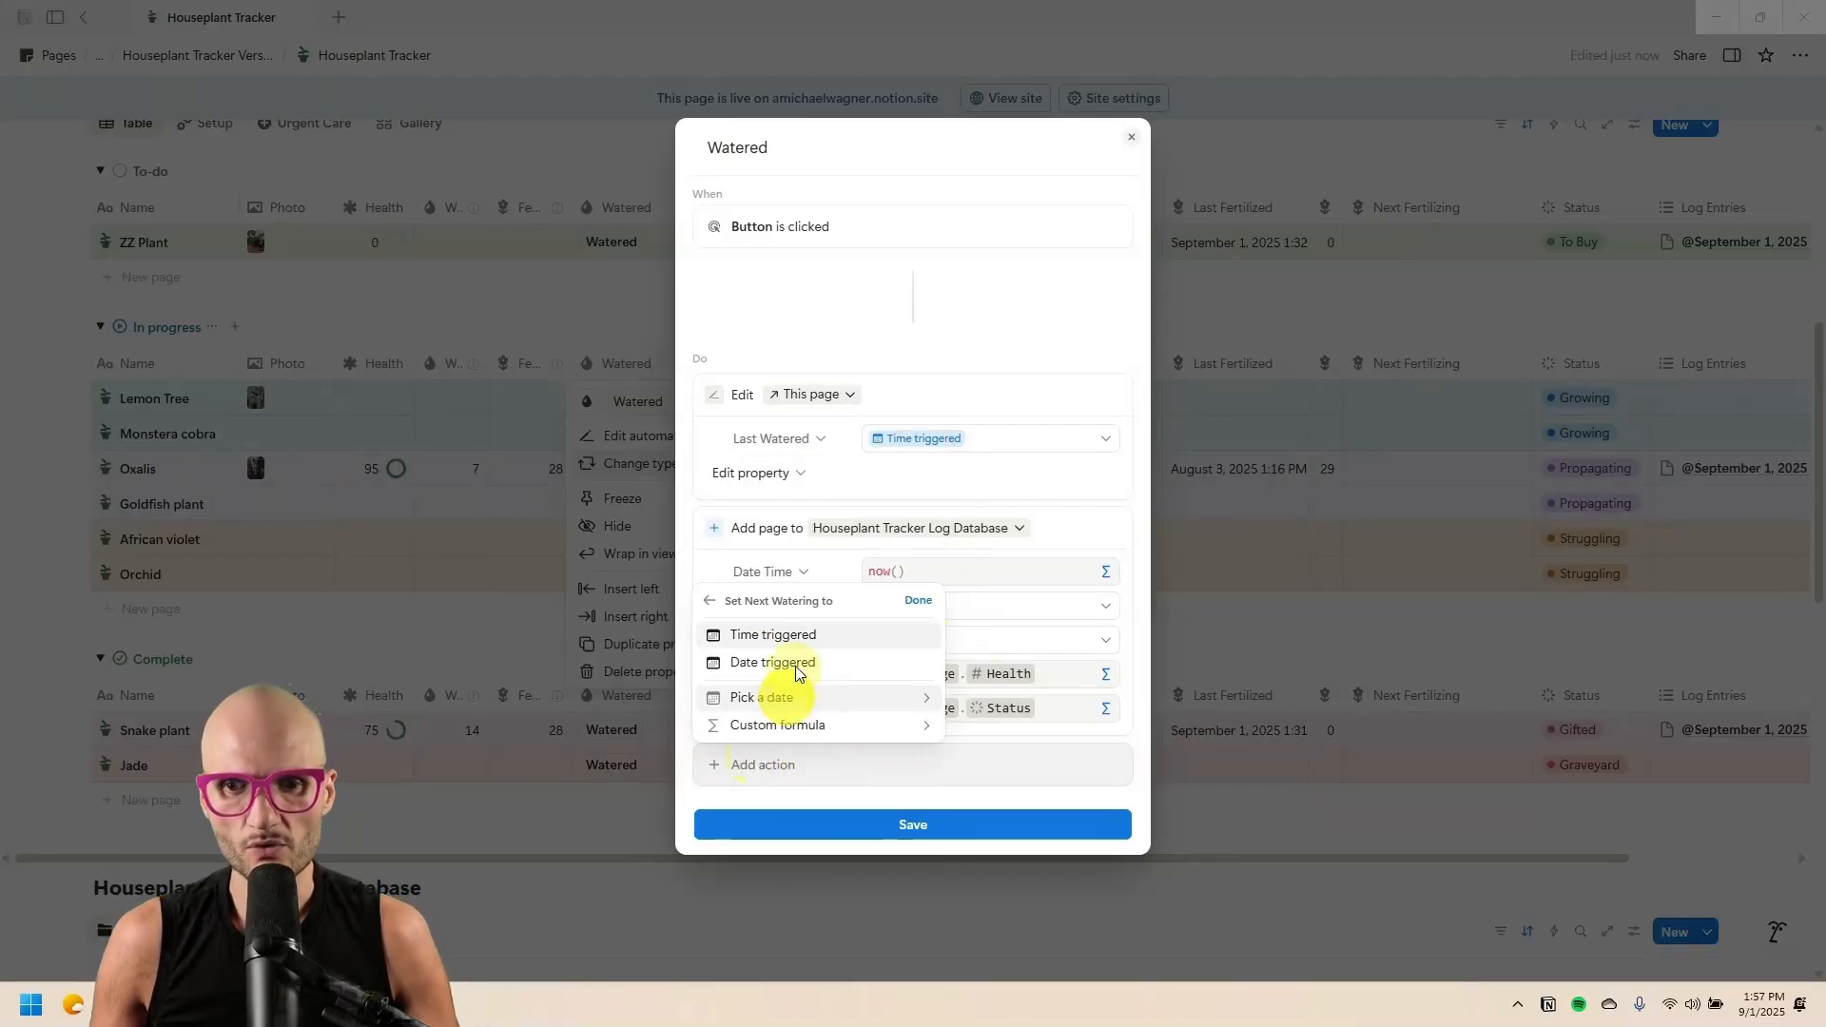
pyautogui.click(800, 727)
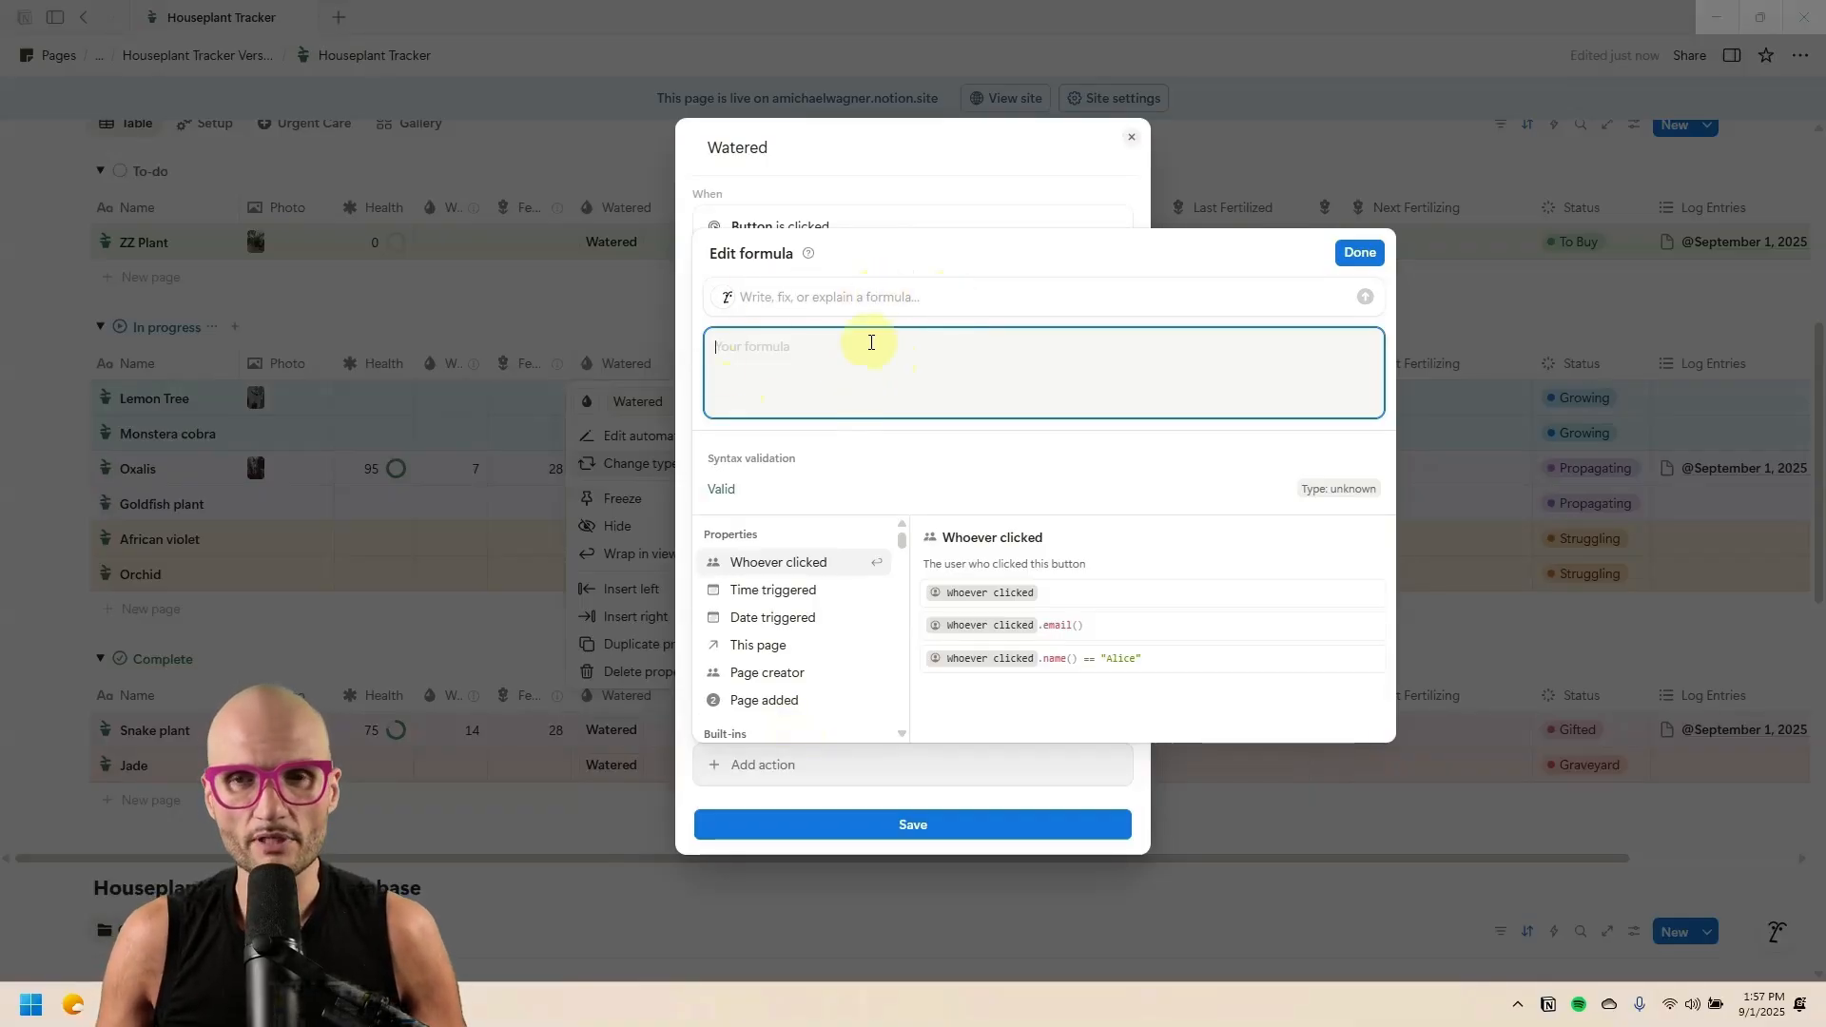
# Generate the formula with the AI prompt "add to the current last watered property the number of days listed in the Water Frequency property".
pyautogui.click(848, 296)
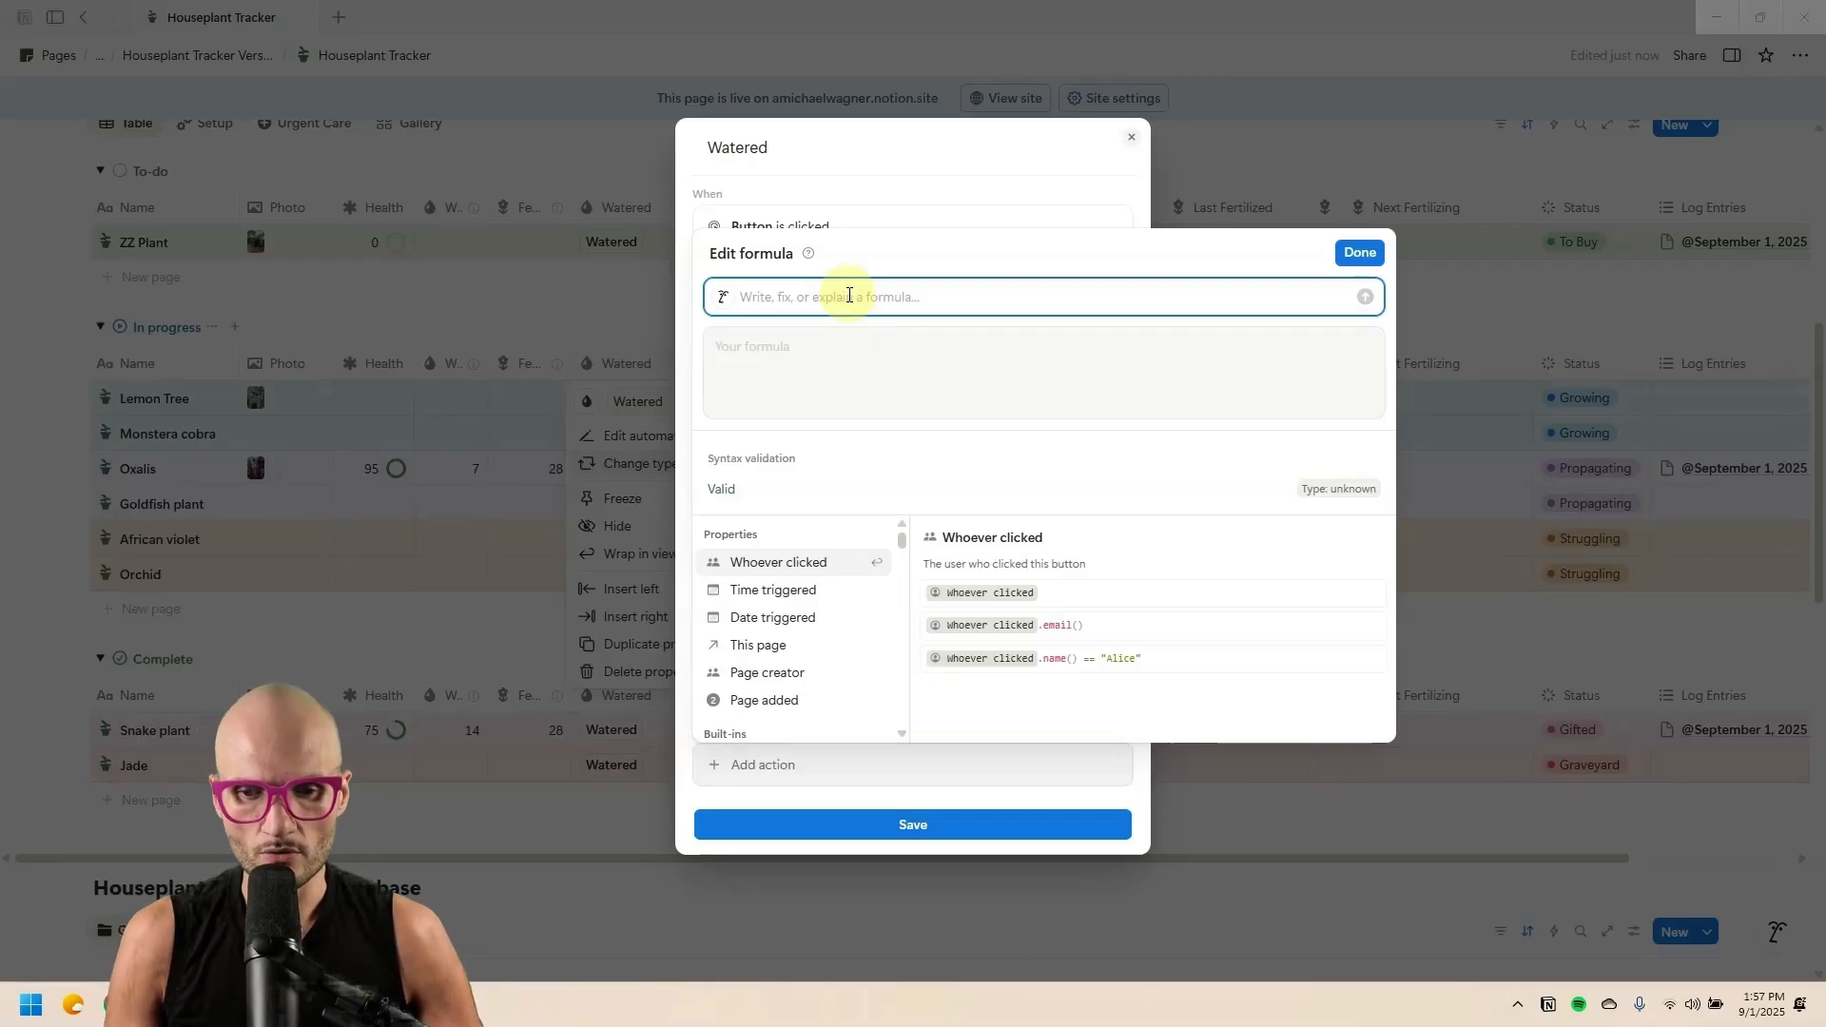
pyautogui.write('add to the curre')
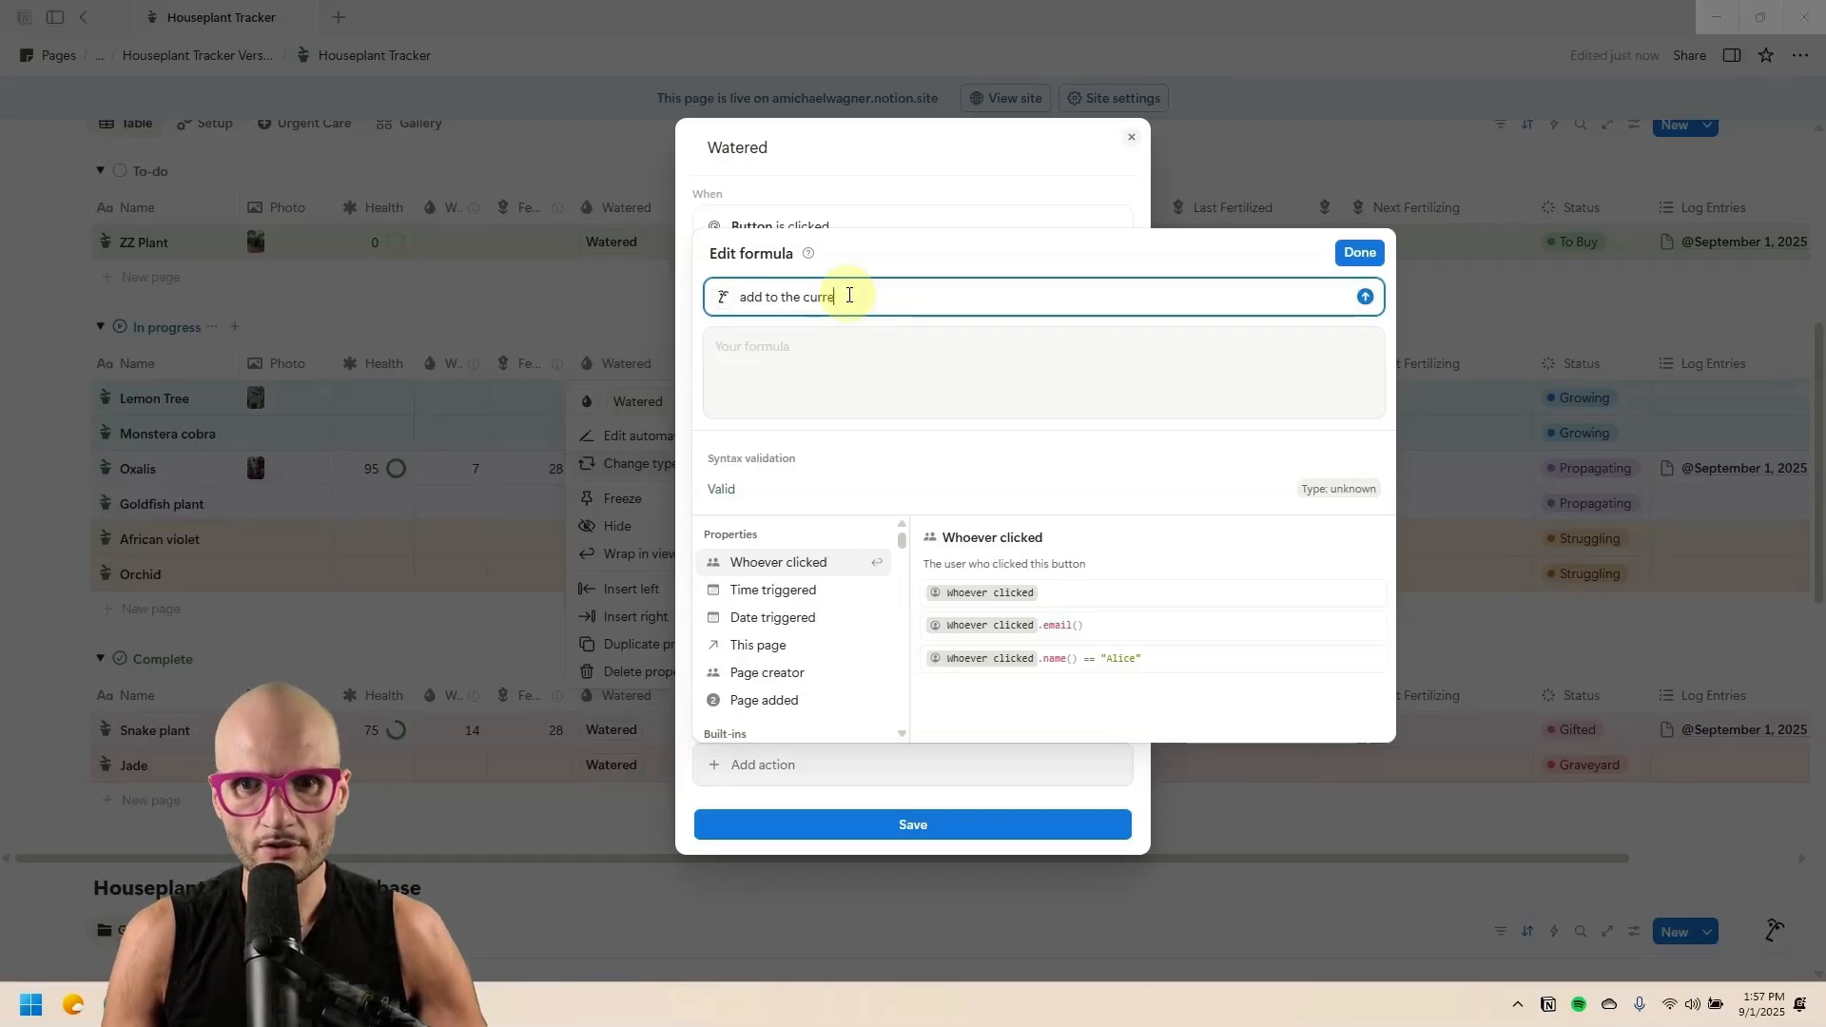
pyautogui.write('nt last watere')
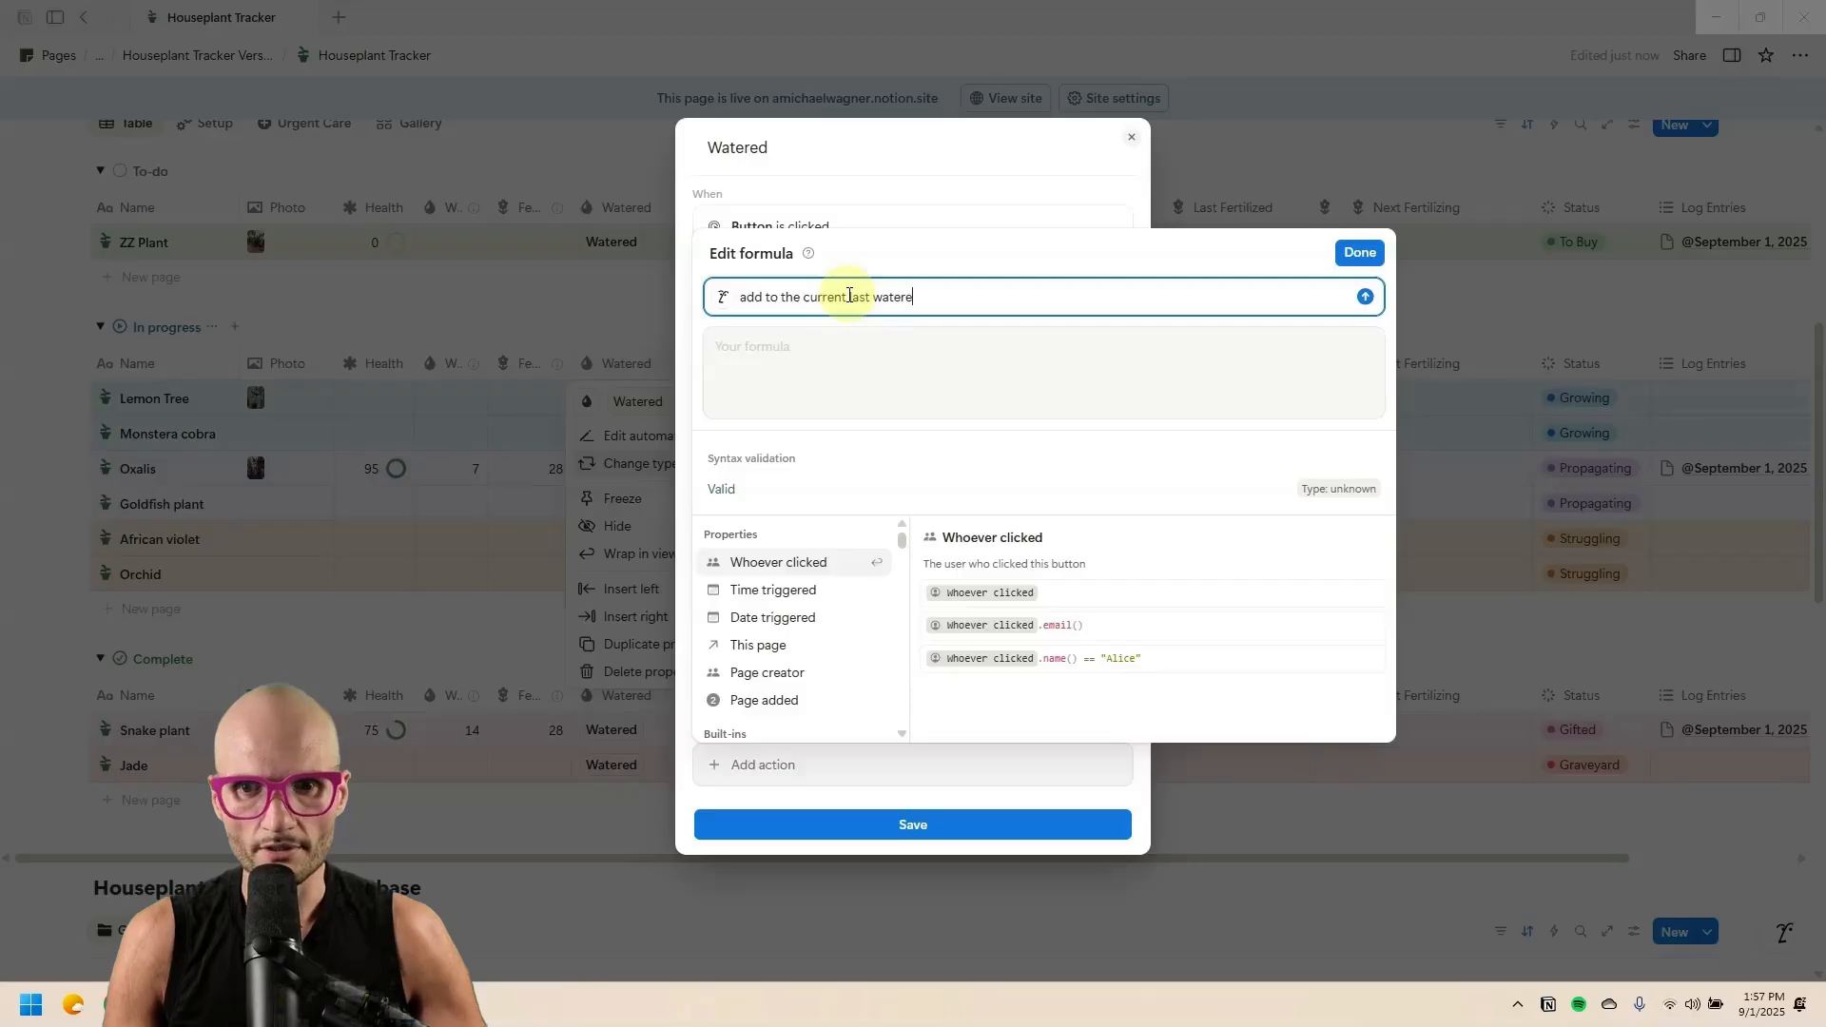
pyautogui.write('d property the number of days')
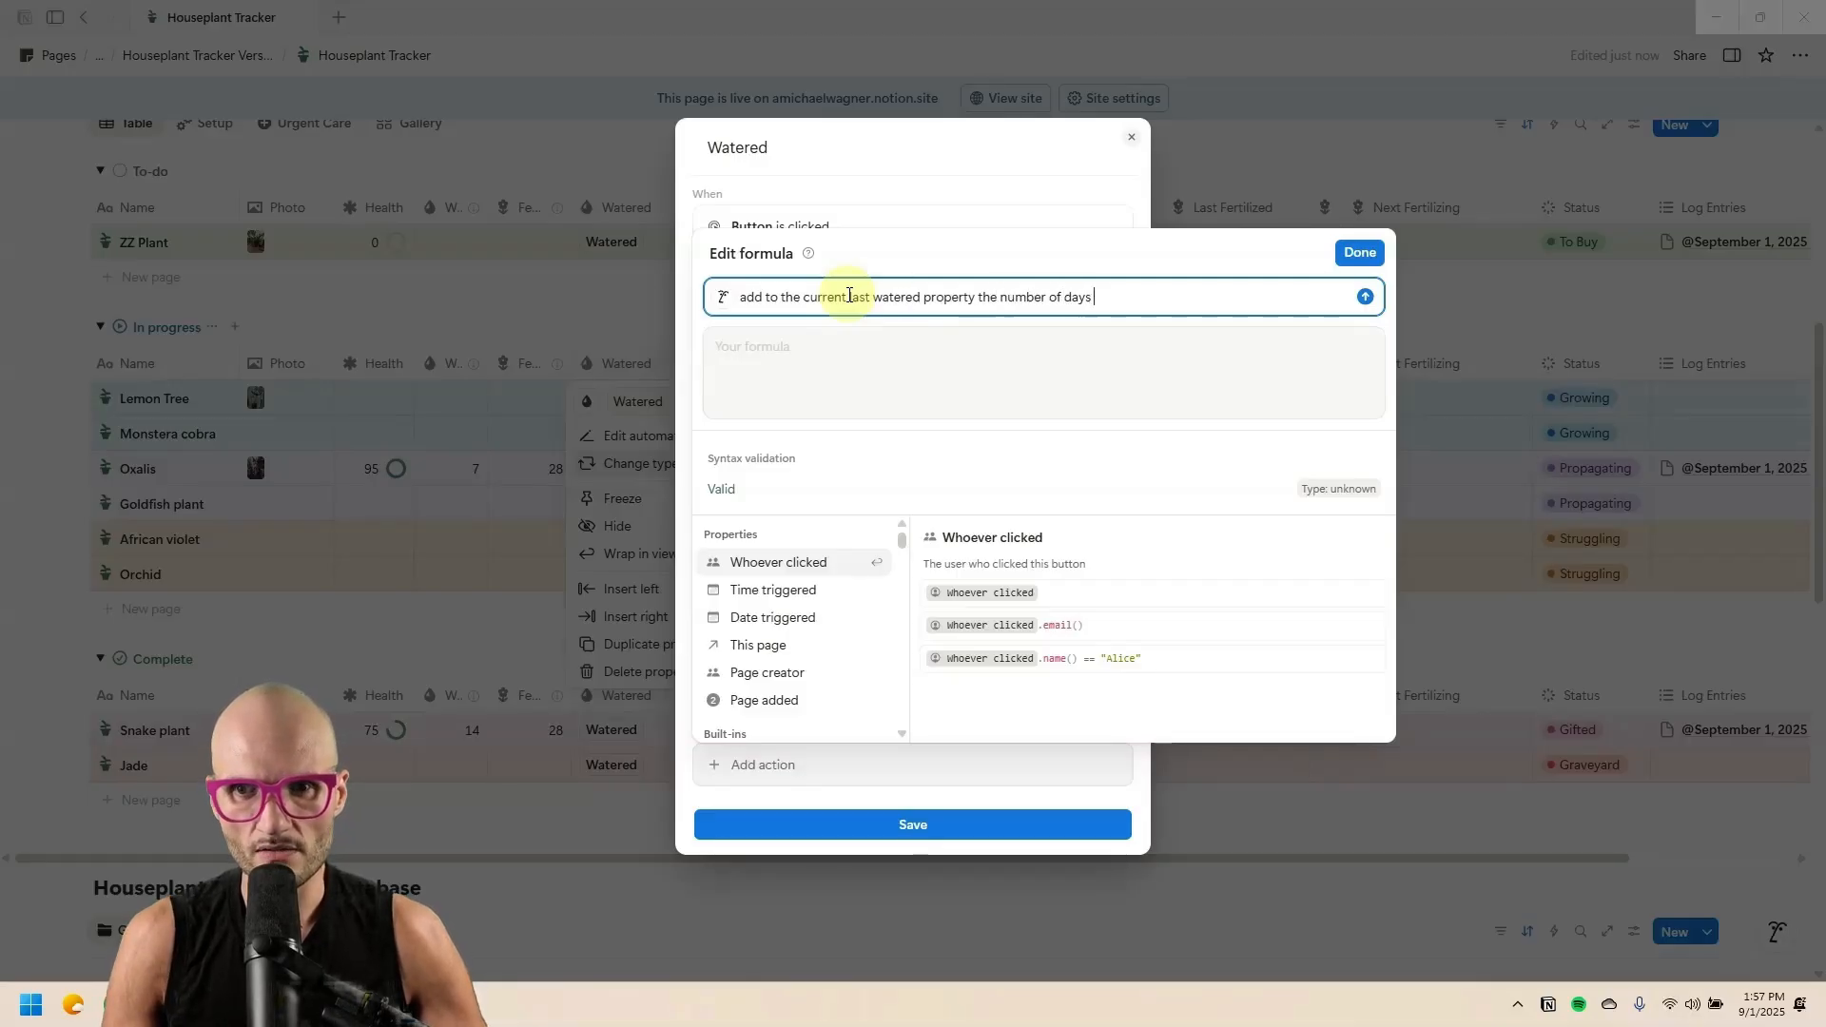
pyautogui.write(' listed in the Water')
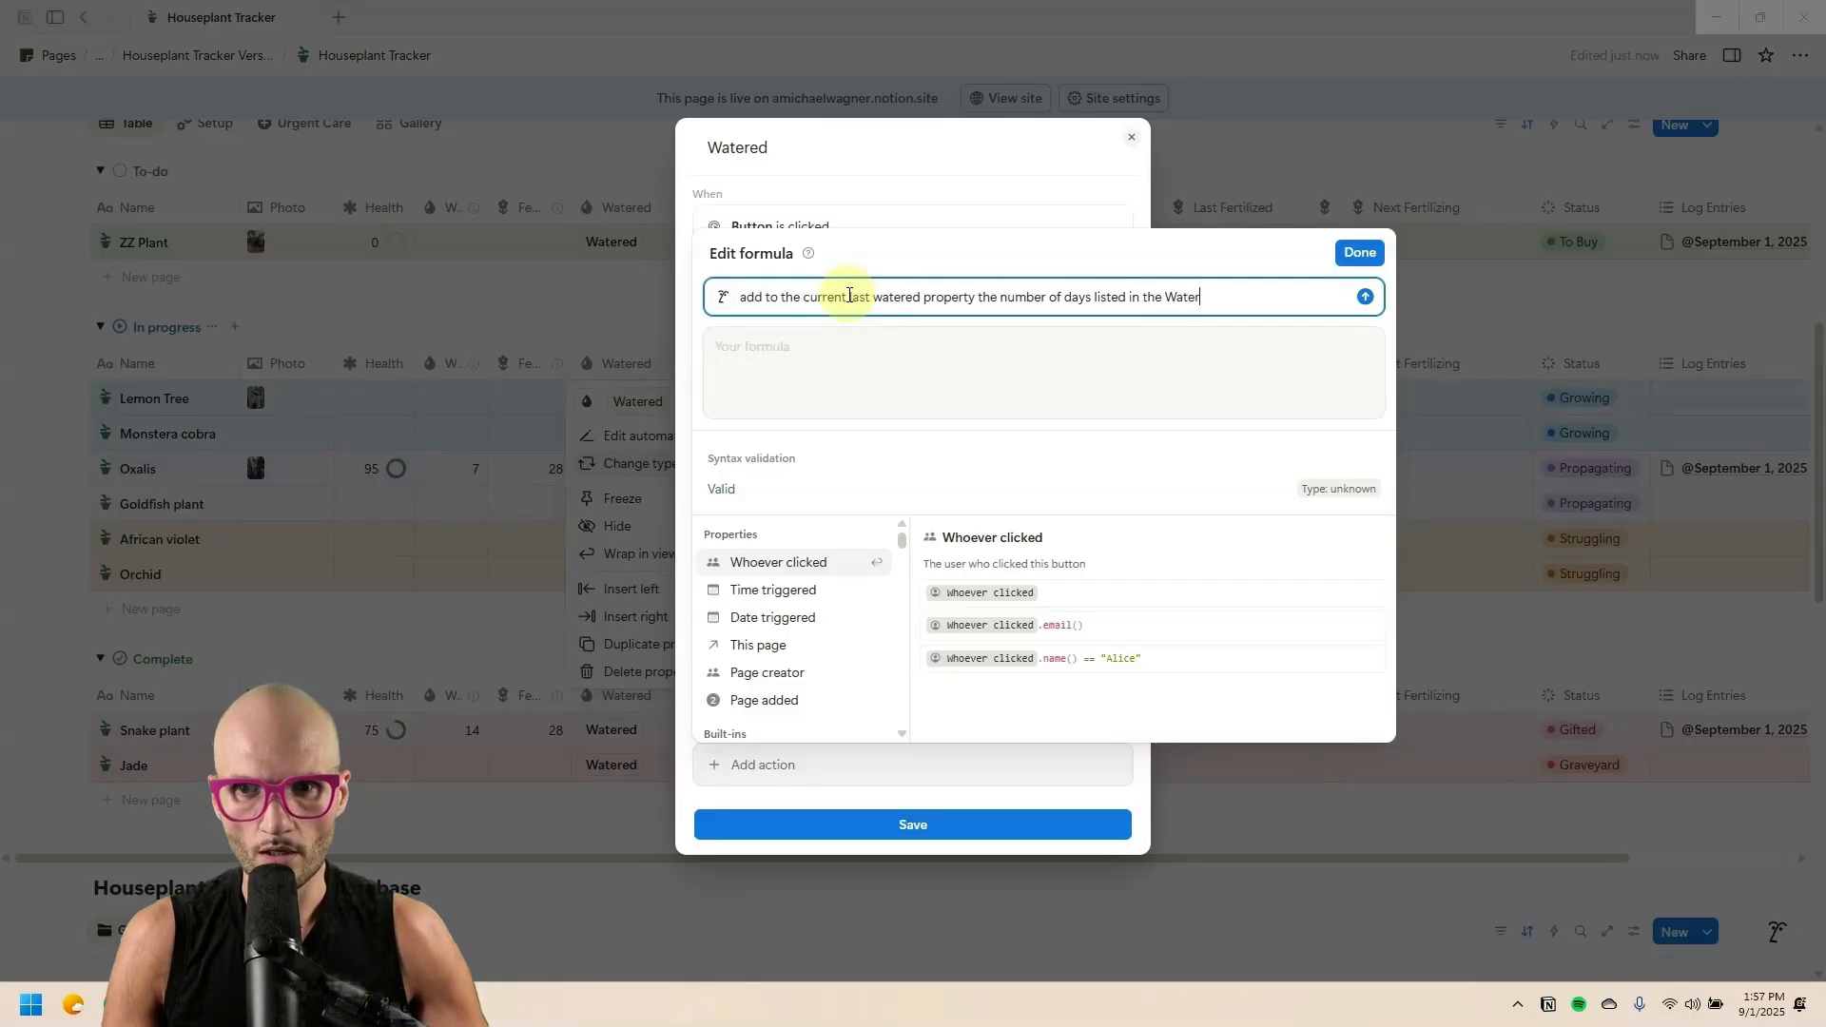
pyautogui.write(' Ferquency property')
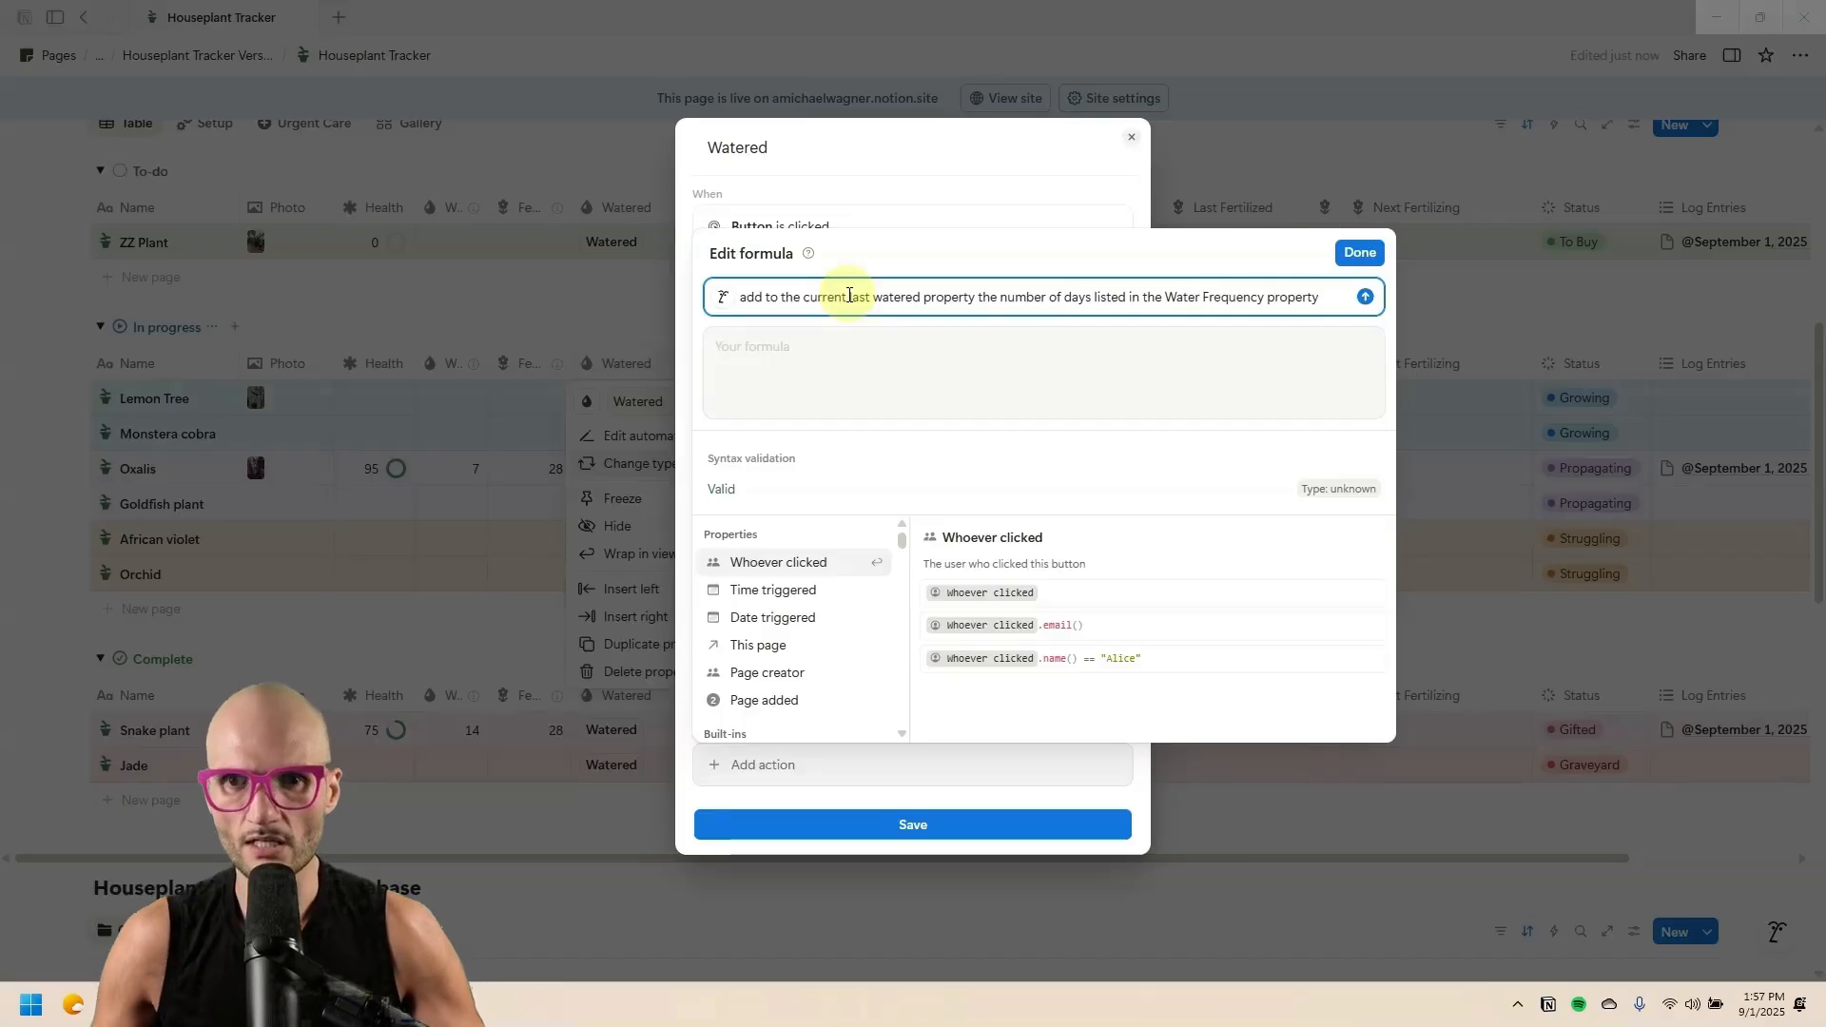
pyautogui.click(1364, 297)
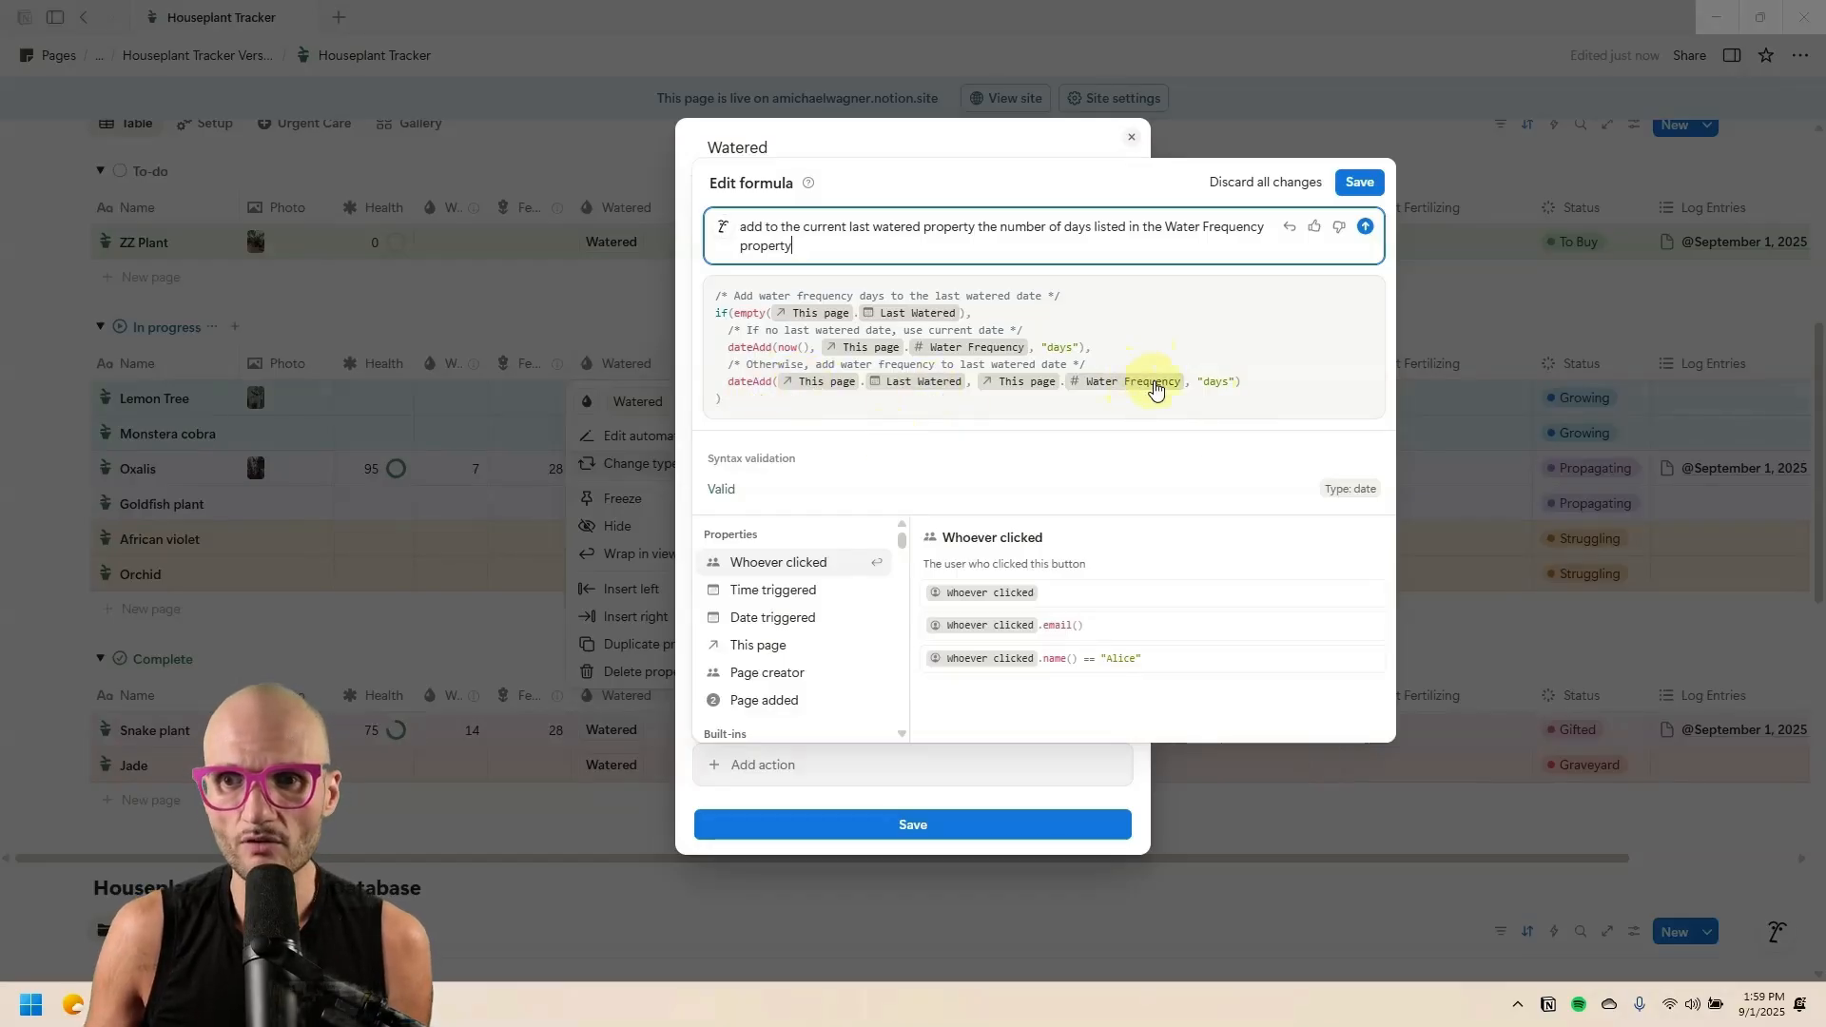
# Save the generated Next Watering formula and the Watered button's automation.
pyautogui.click(1360, 182)
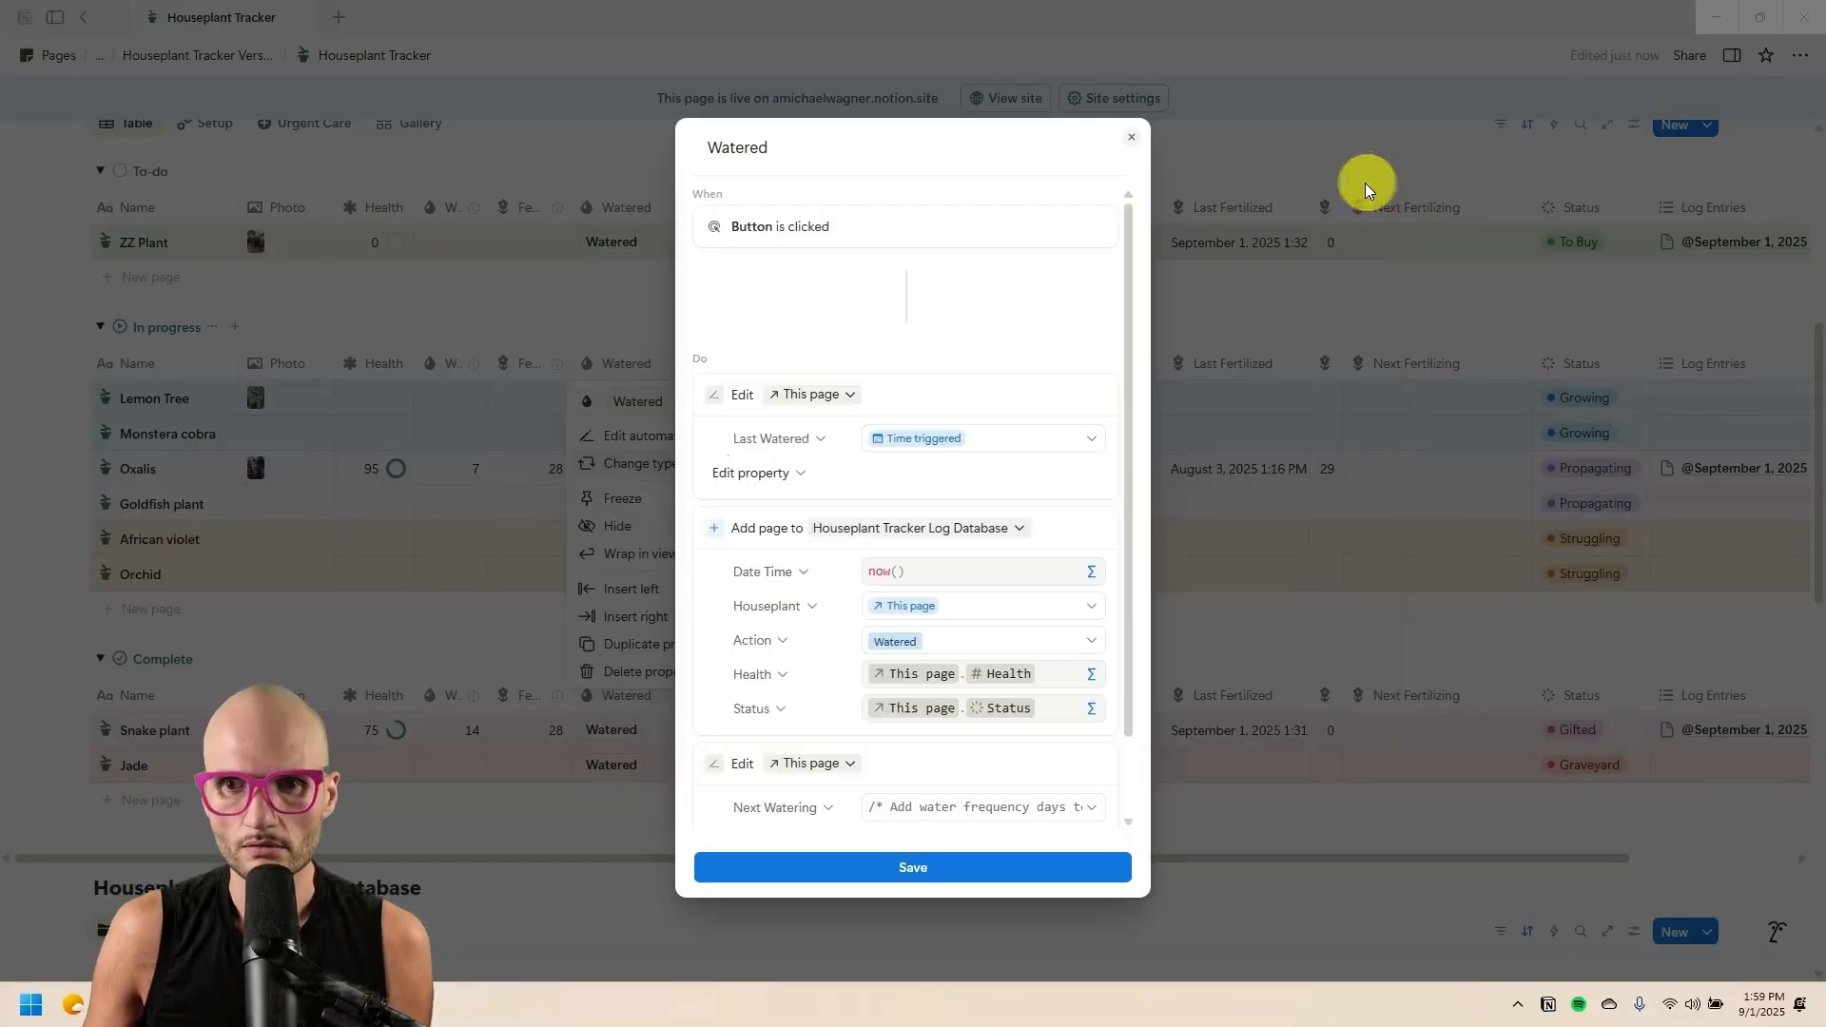
pyautogui.click(956, 863)
pyautogui.click(522, 318)
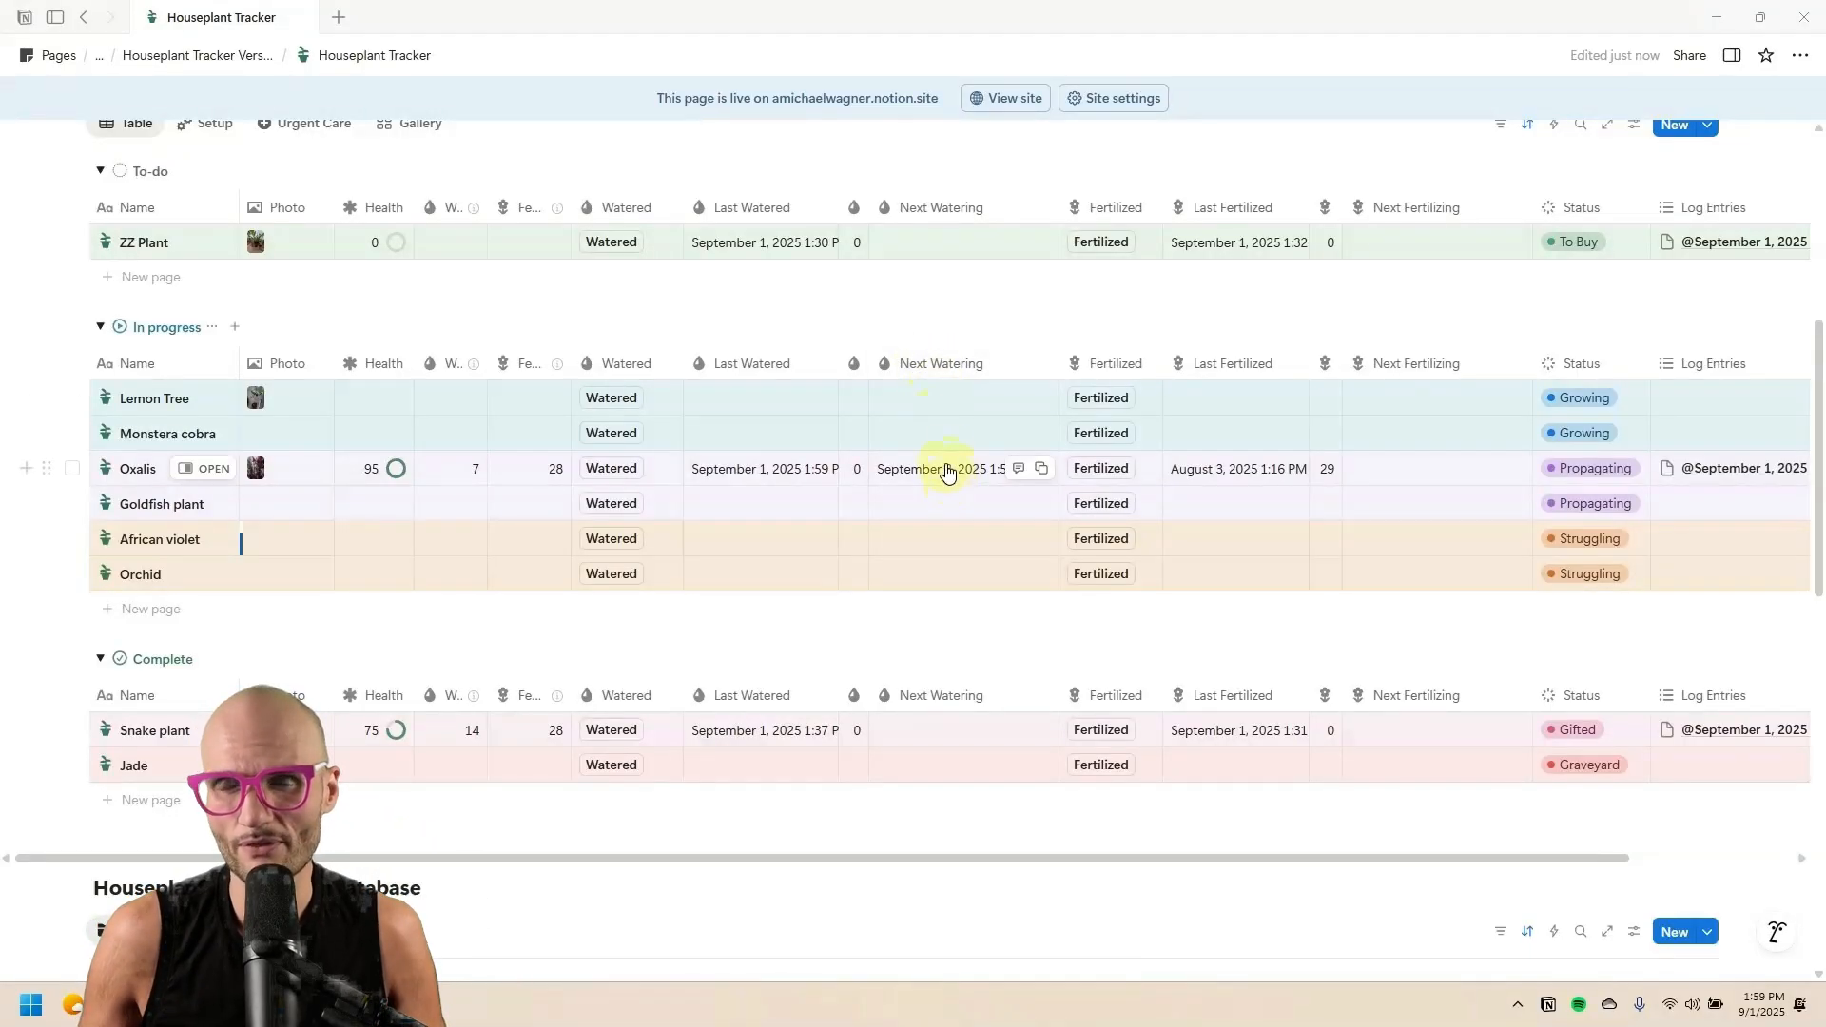
# Copy the entire Next Watering formula from the Watered button's automation and close that automation.
pyautogui.click(624, 362)
pyautogui.click(646, 436)
pyautogui.scroll(-1, 929, 713)
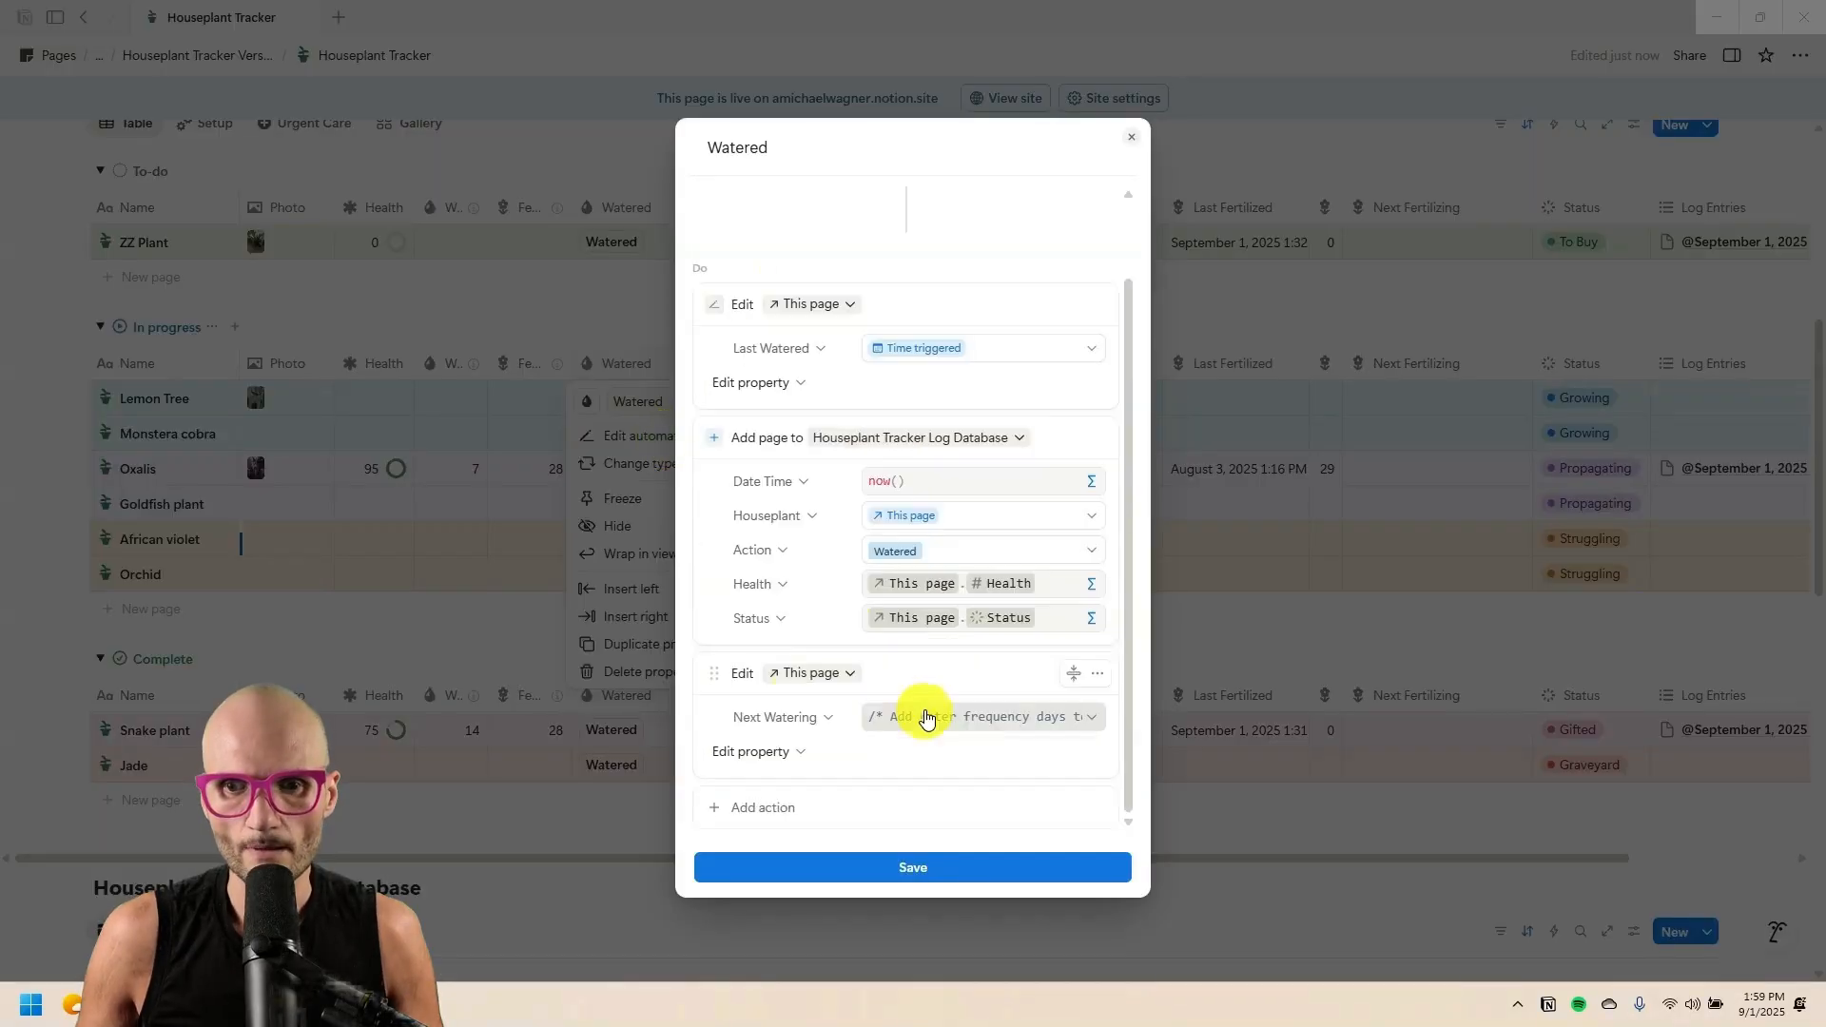
pyautogui.click(928, 713)
pyautogui.hotkey('ctrl', 'a')
pyautogui.hotkey('ctrl', 'c')
pyautogui.click(1069, 163)
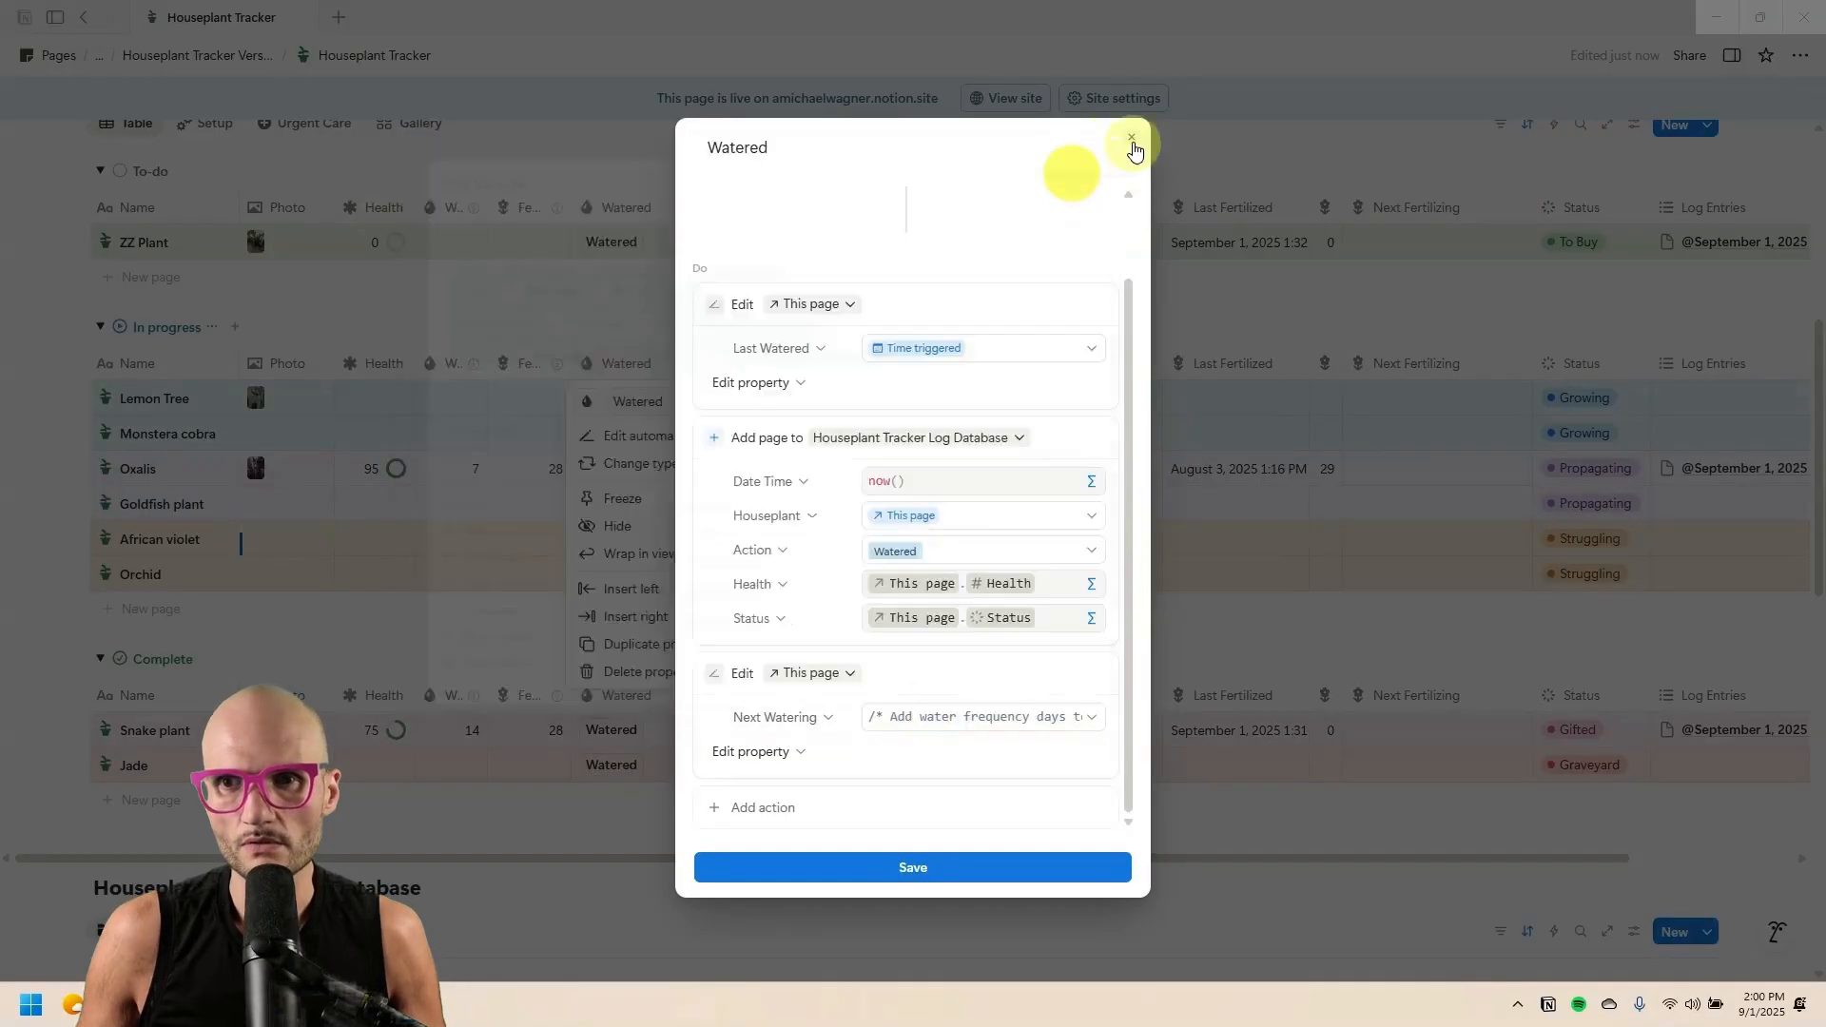
pyautogui.click(1131, 136)
# In the Fertilized button's automation, add an action that edits Next Fertilizing using a custom formula.
pyautogui.click(1132, 364)
pyautogui.click(1198, 436)
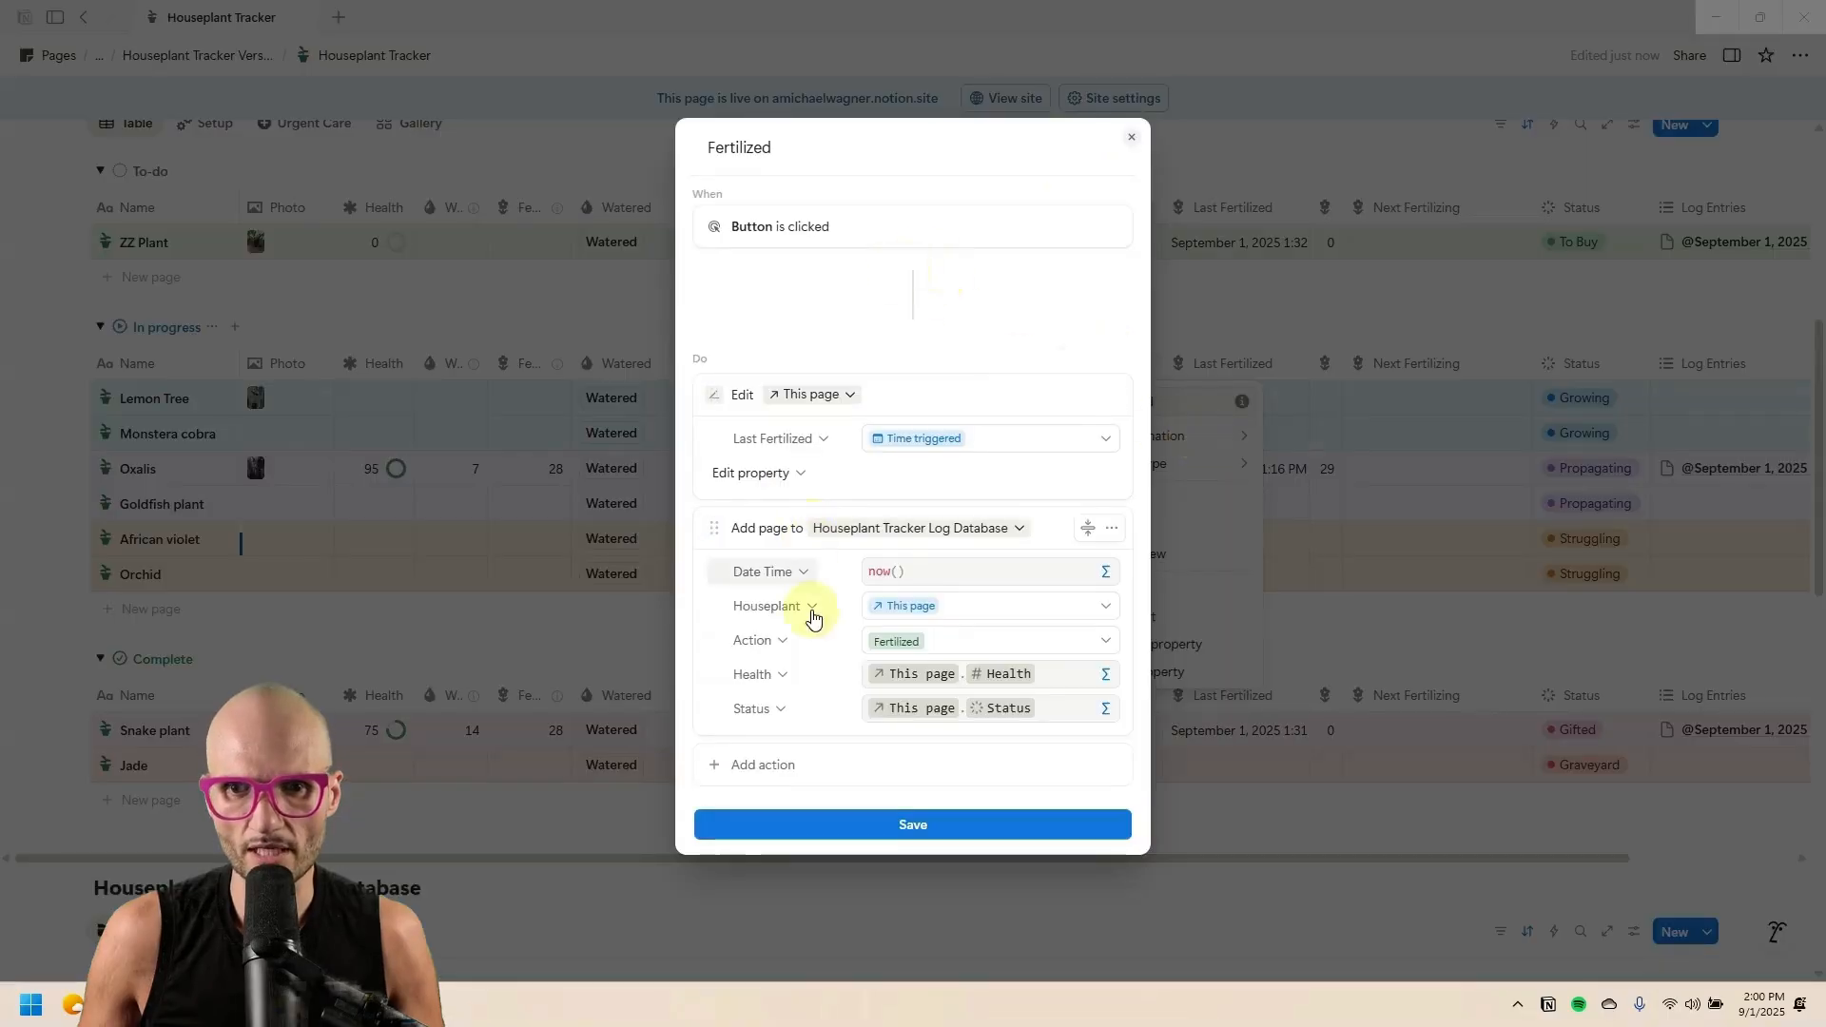
pyautogui.click(780, 765)
pyautogui.click(811, 475)
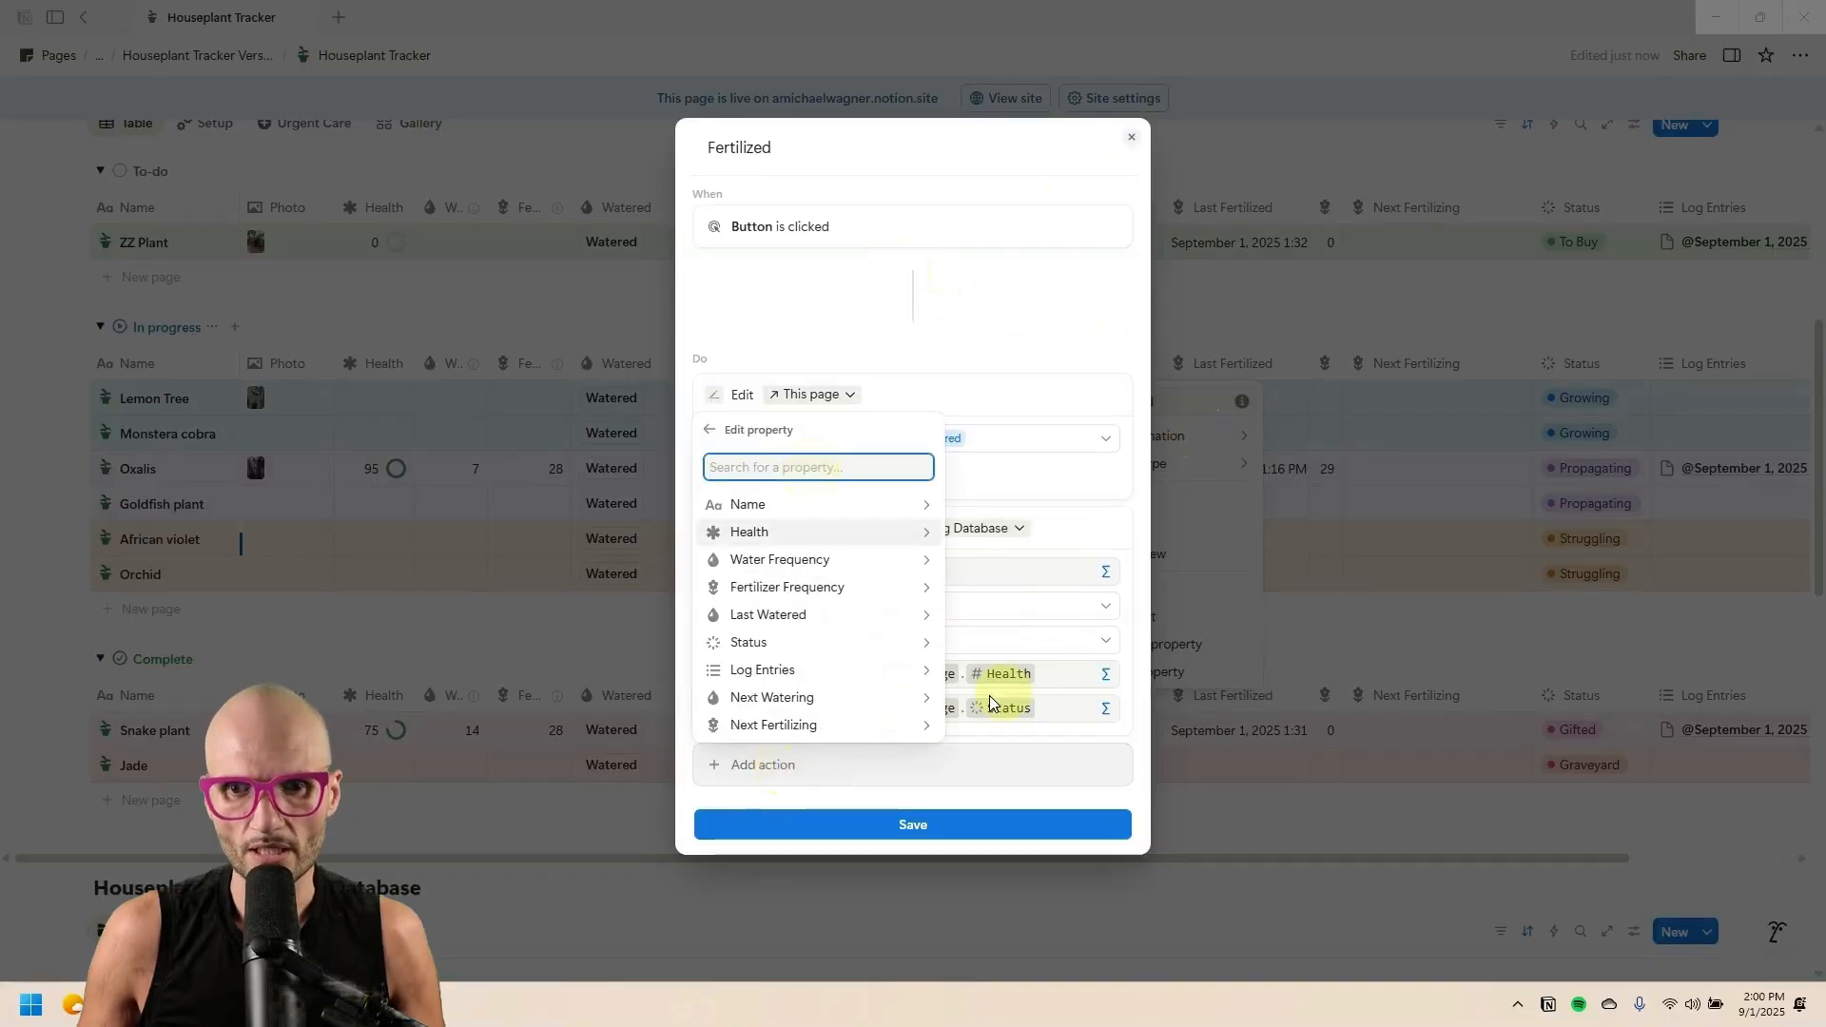
pyautogui.click(816, 725)
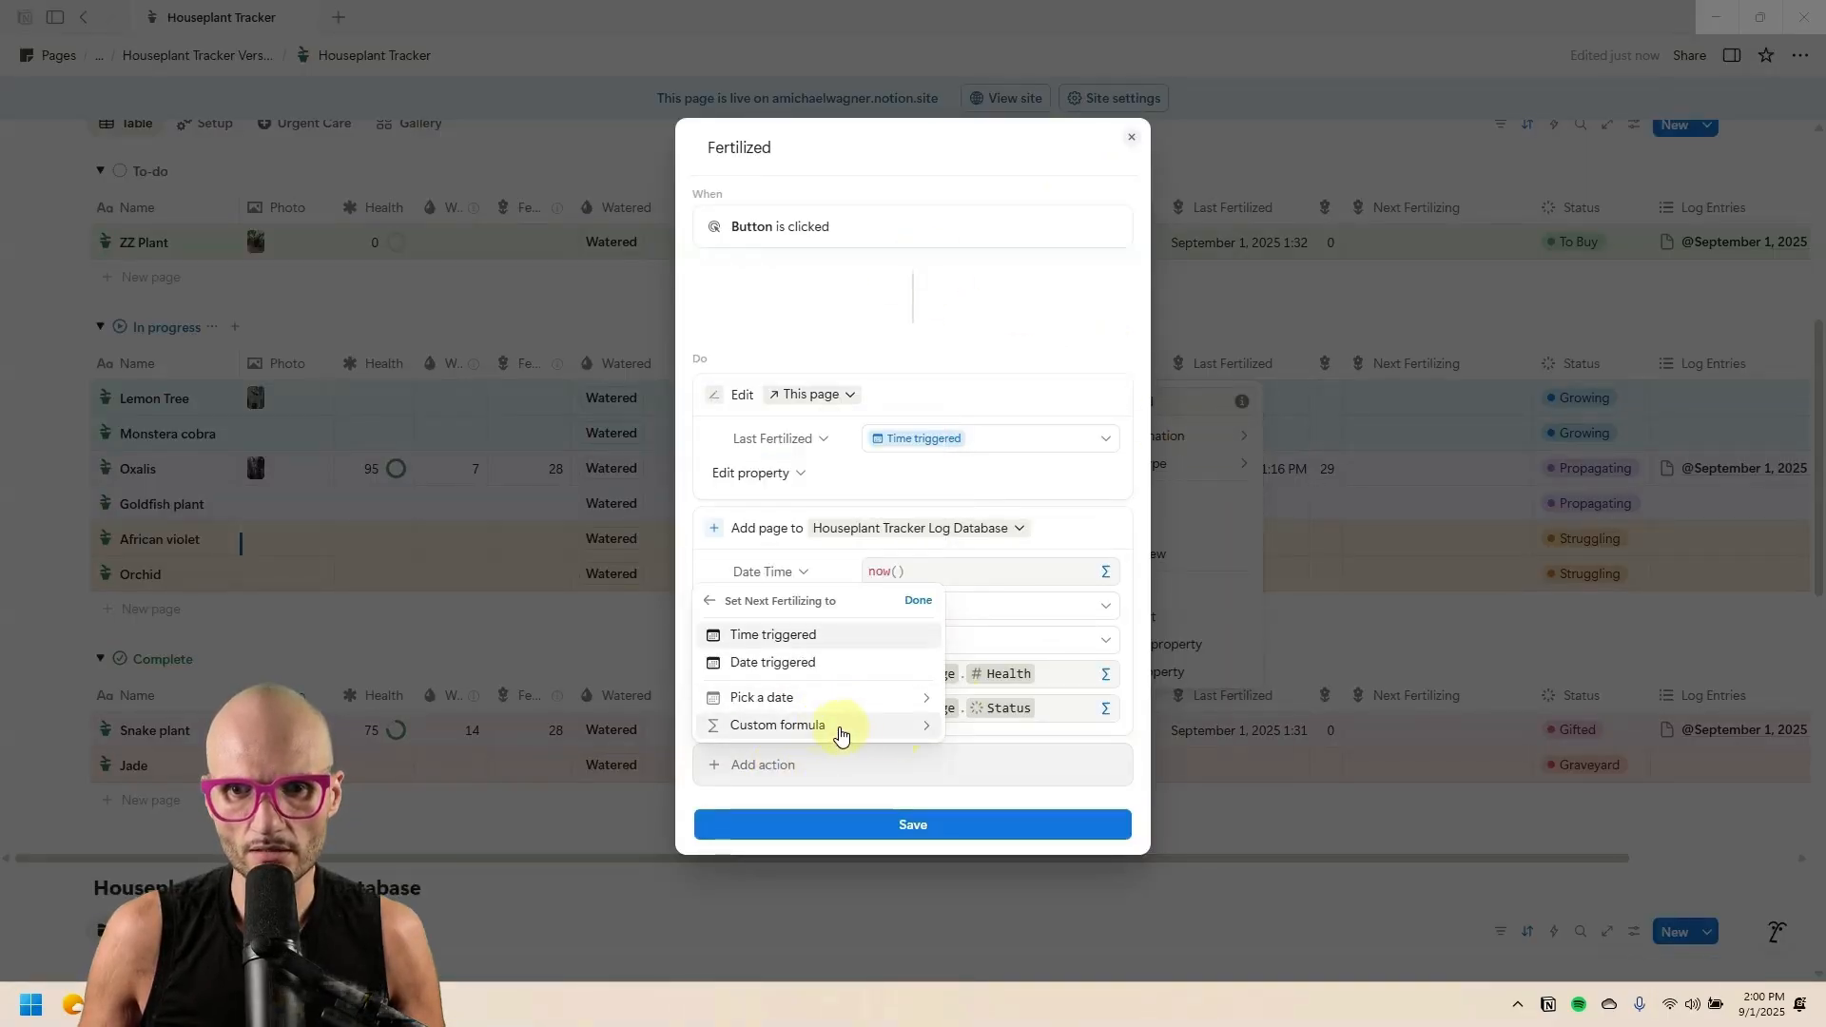
pyautogui.click(816, 725)
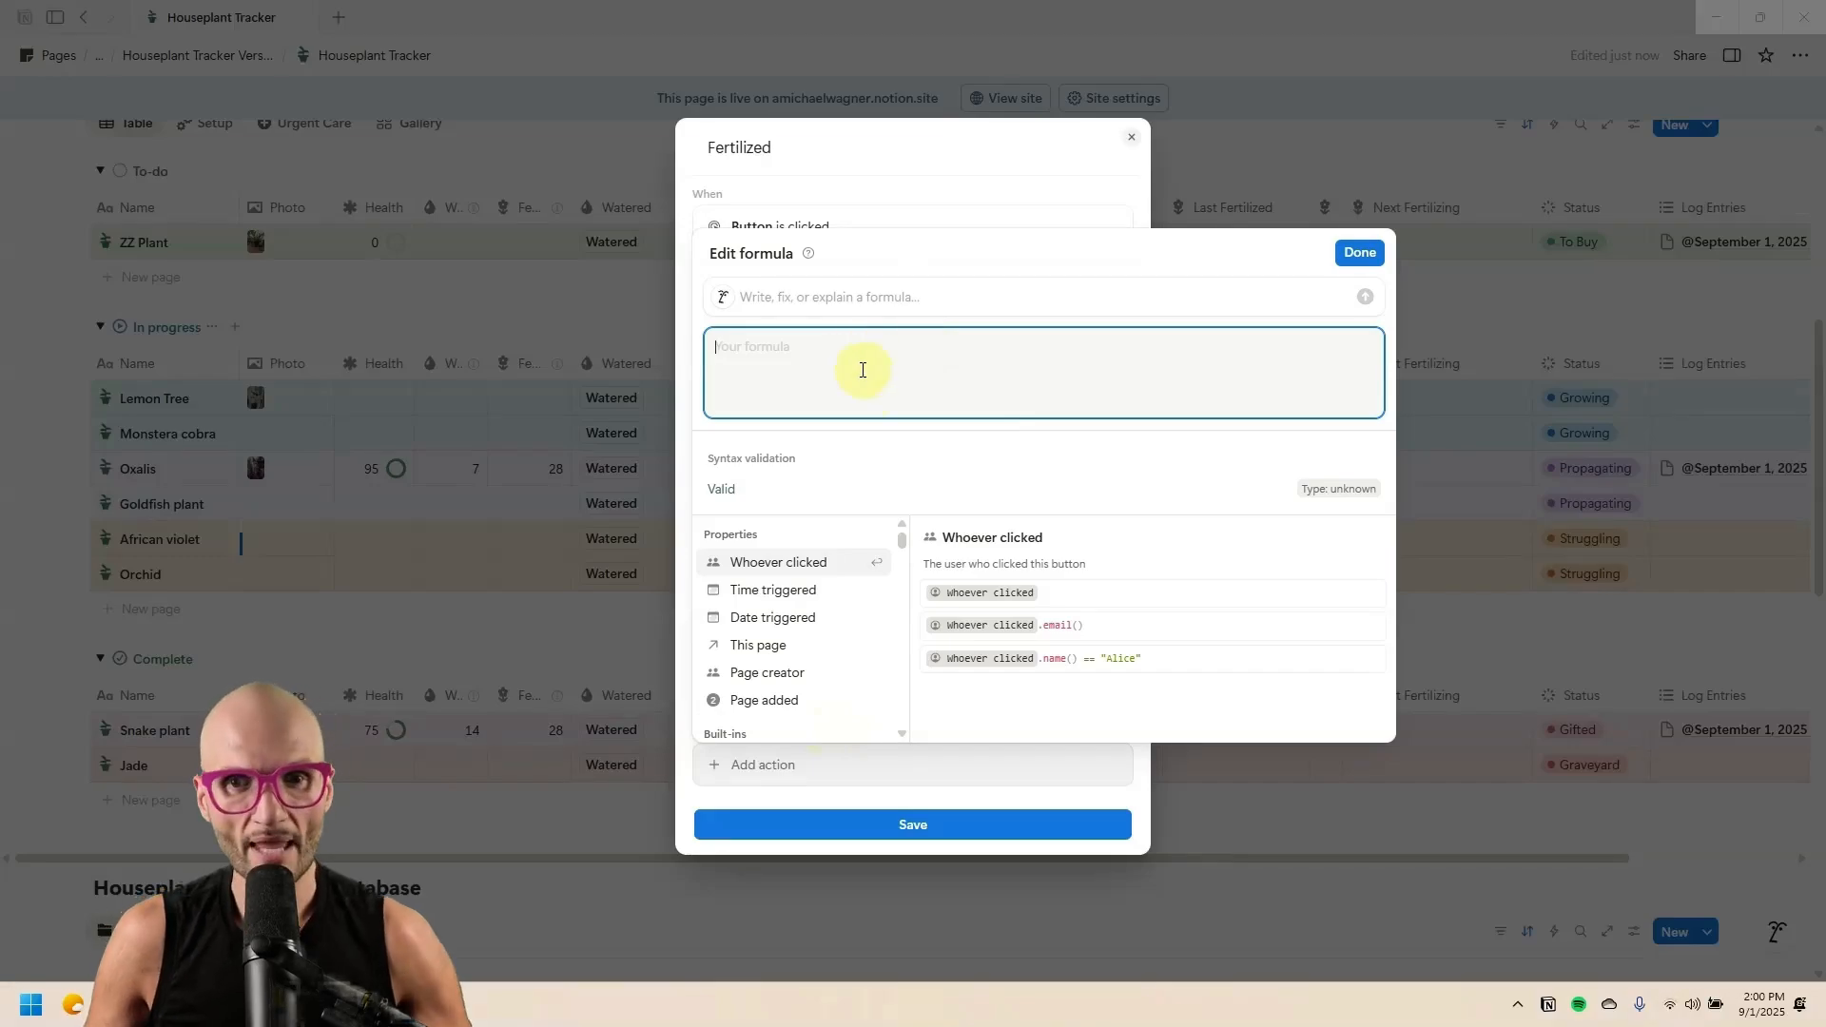
# Paste the copied formula, using Last Fertilized in the empty check and Fertilizer Frequency in the dateAdd based on now().
pyautogui.hotkey('ctrl', 'v')
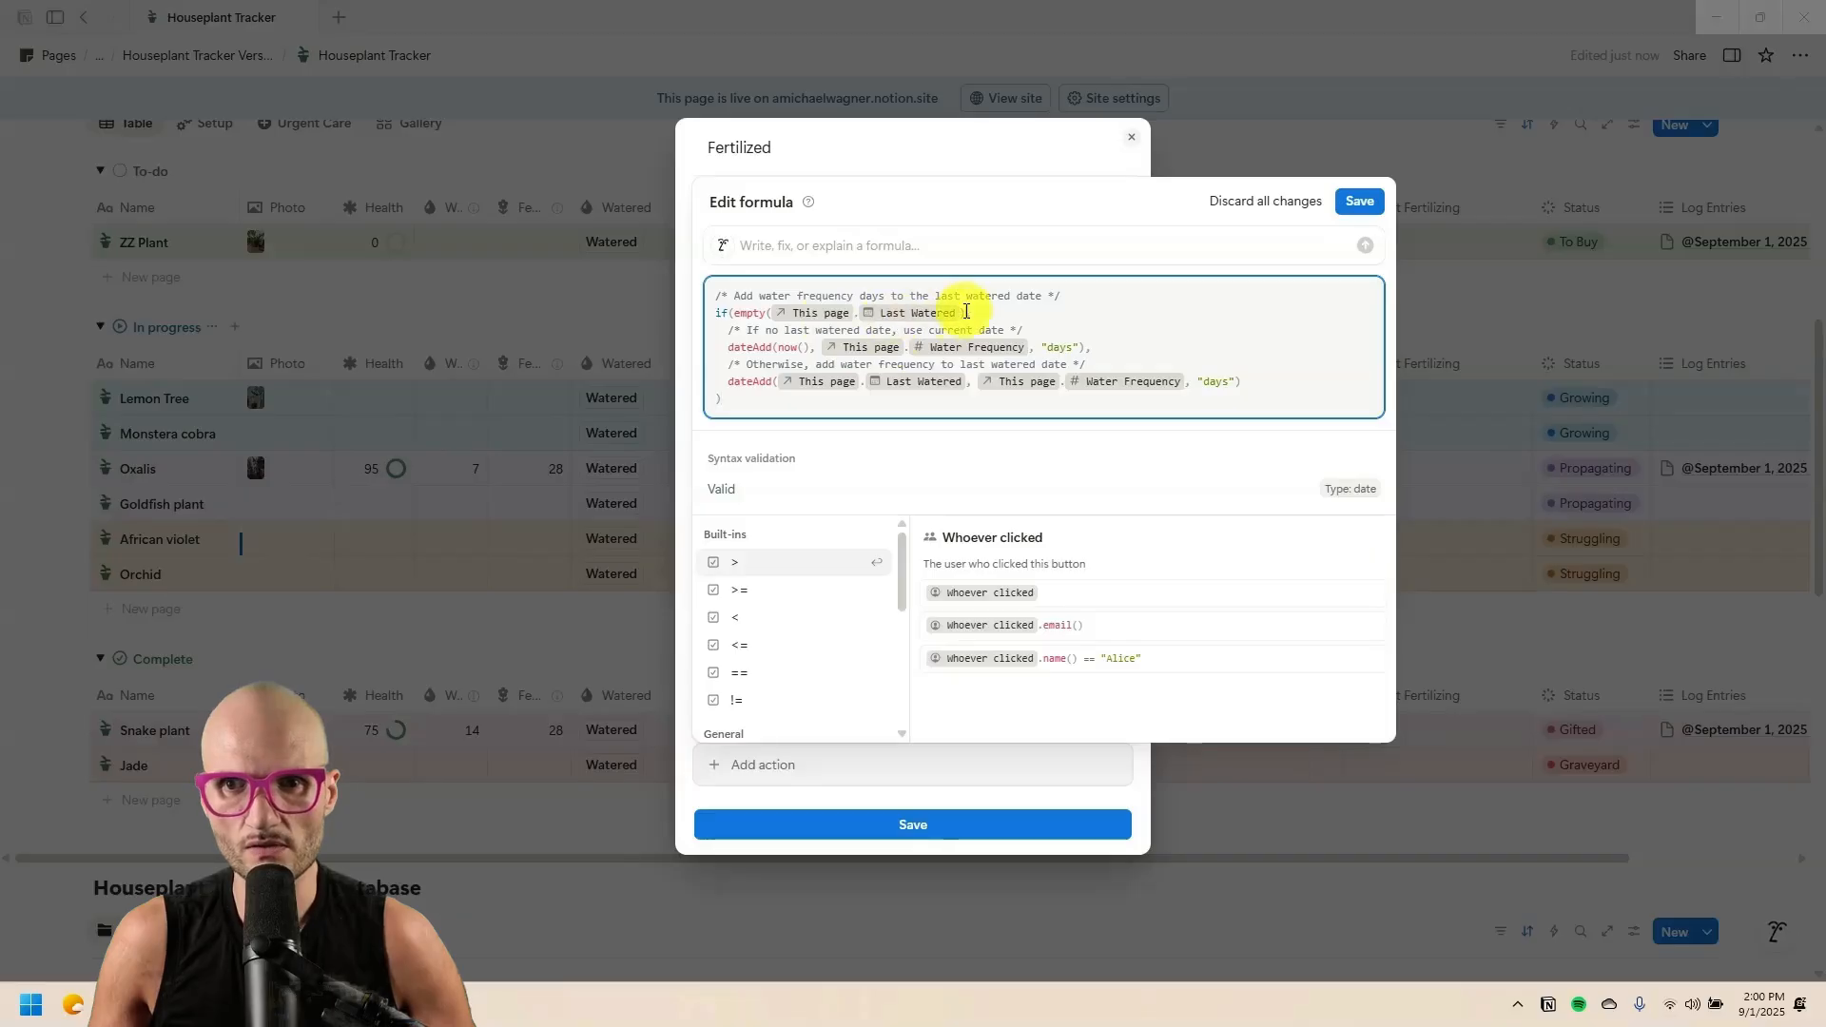
pyautogui.press('BackSpace')
pyautogui.write('last')
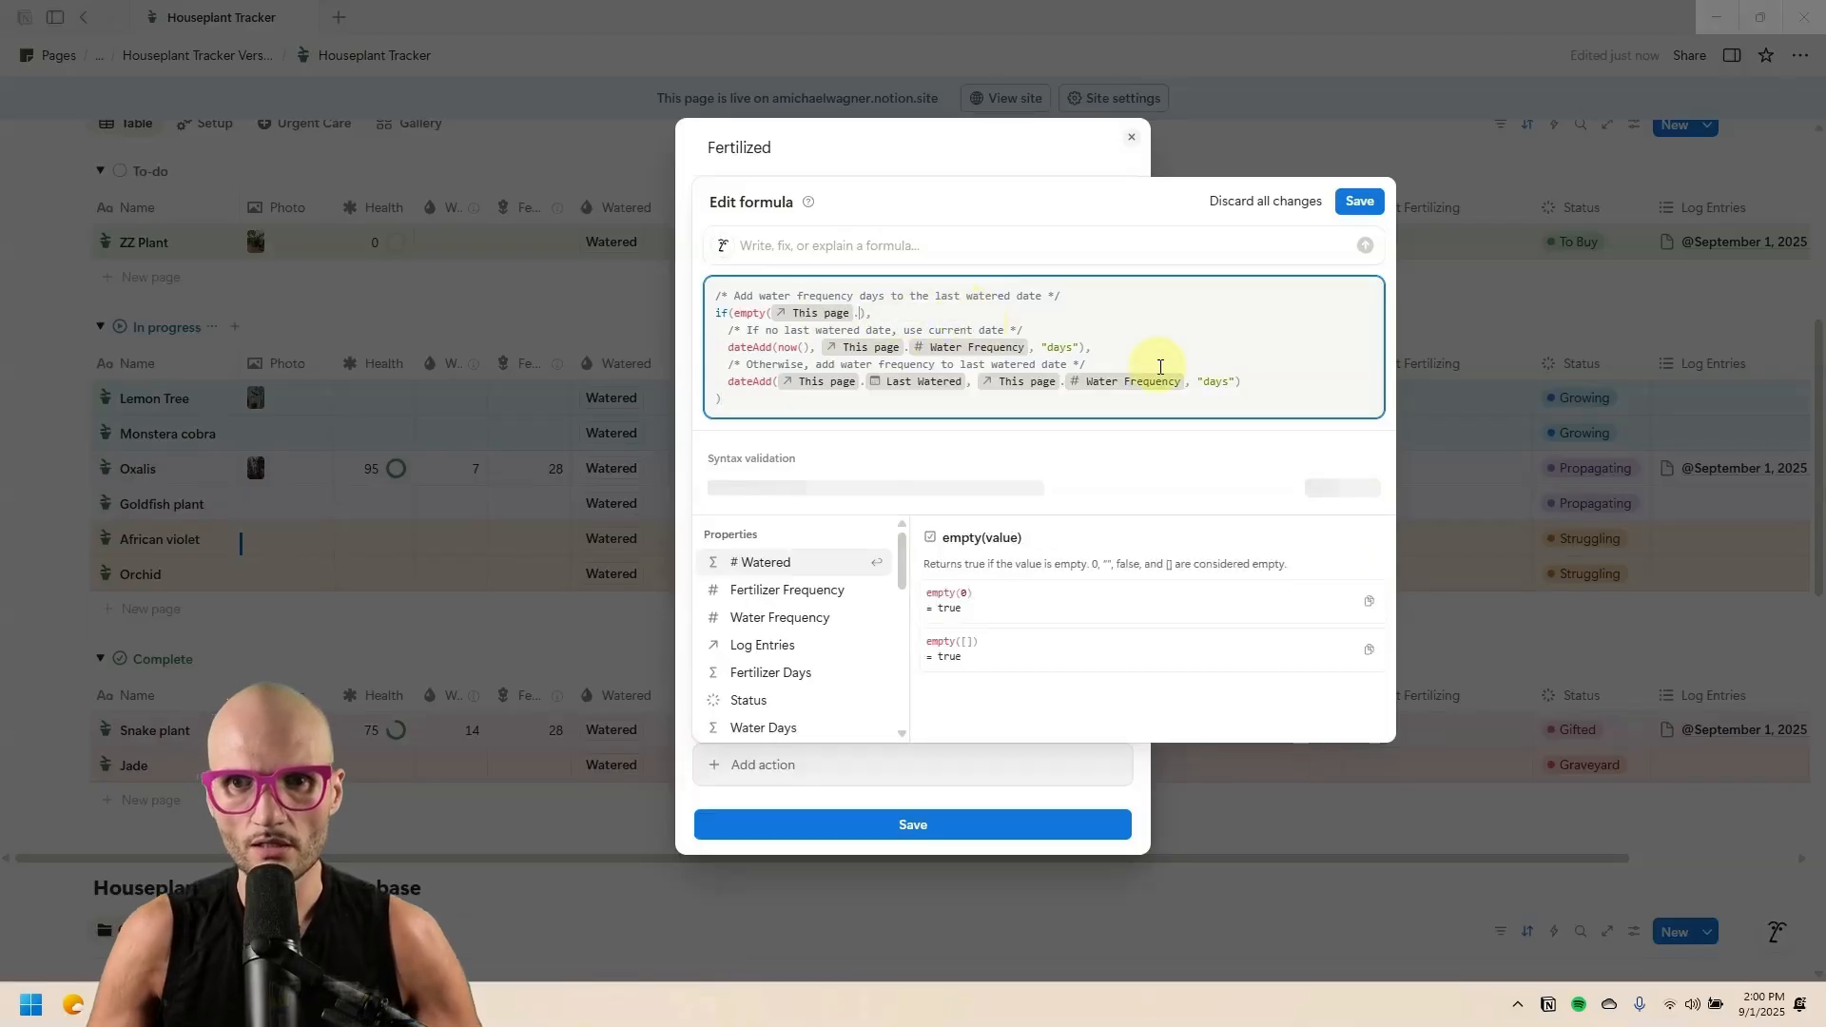
pyautogui.press('Return')
pyautogui.click(1035, 348)
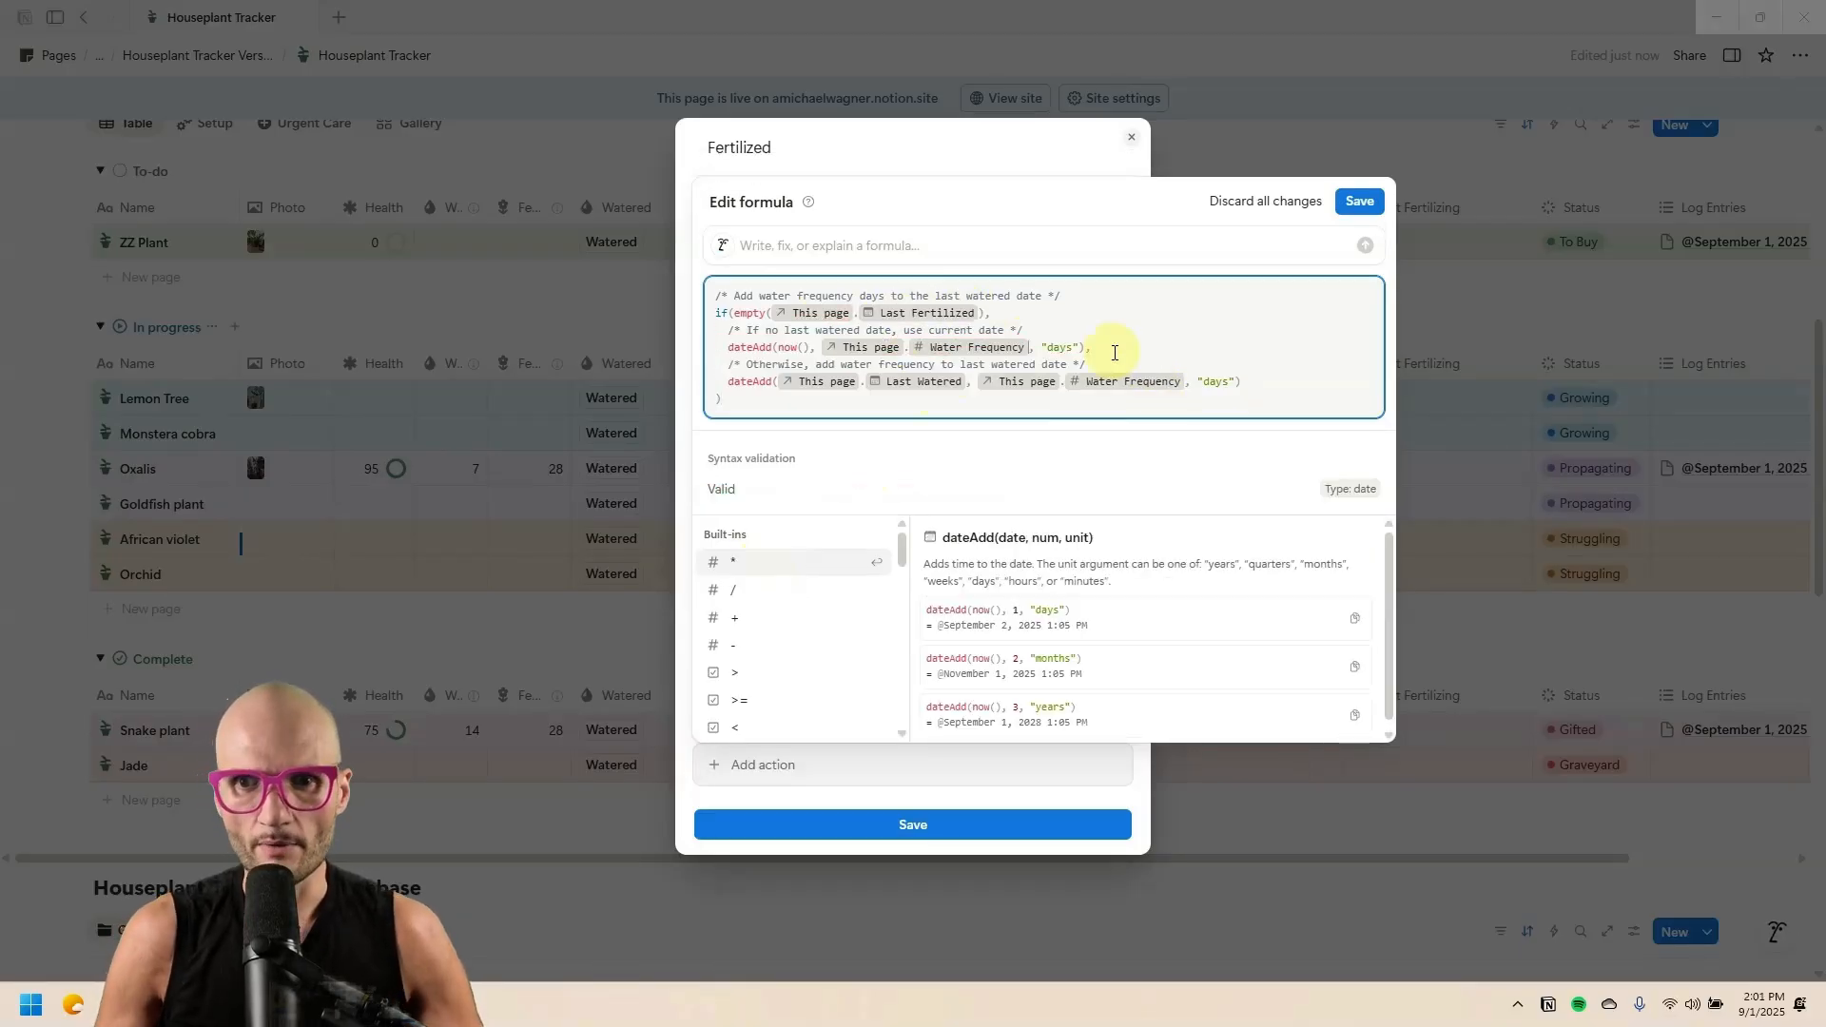
pyautogui.press('BackSpace')
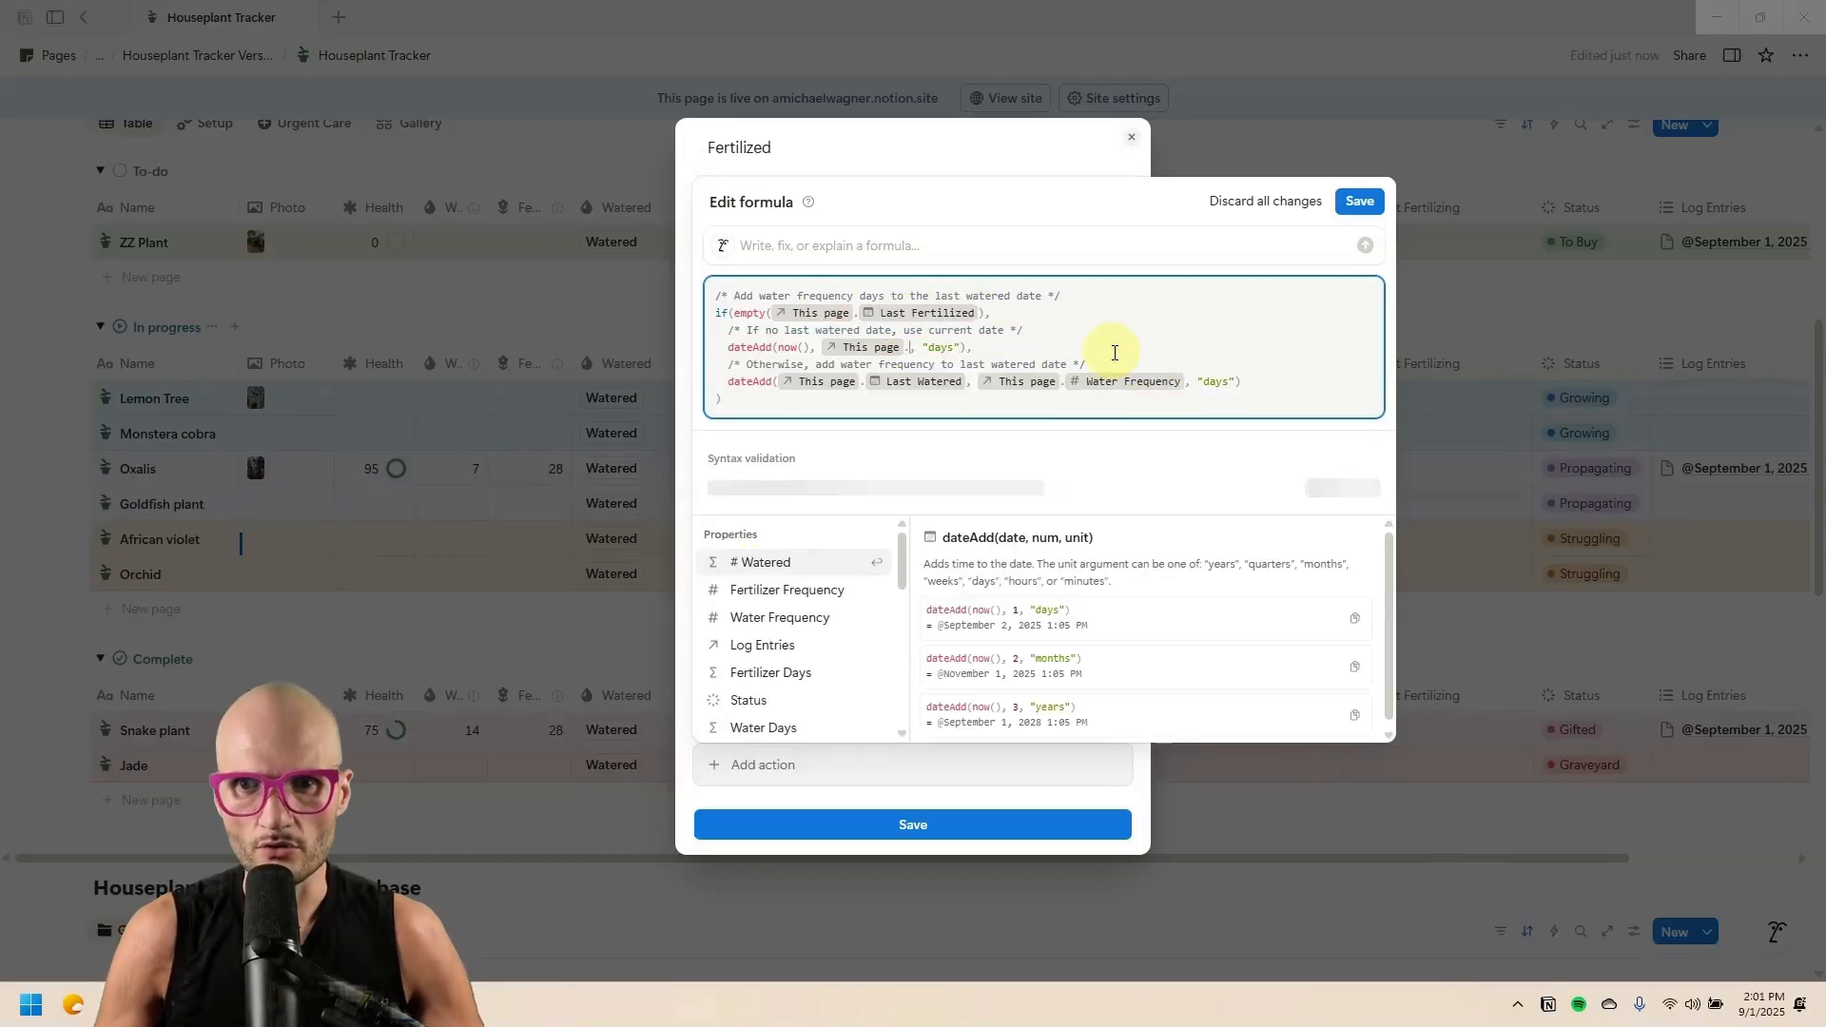
pyautogui.write('fer')
pyautogui.press('Return')
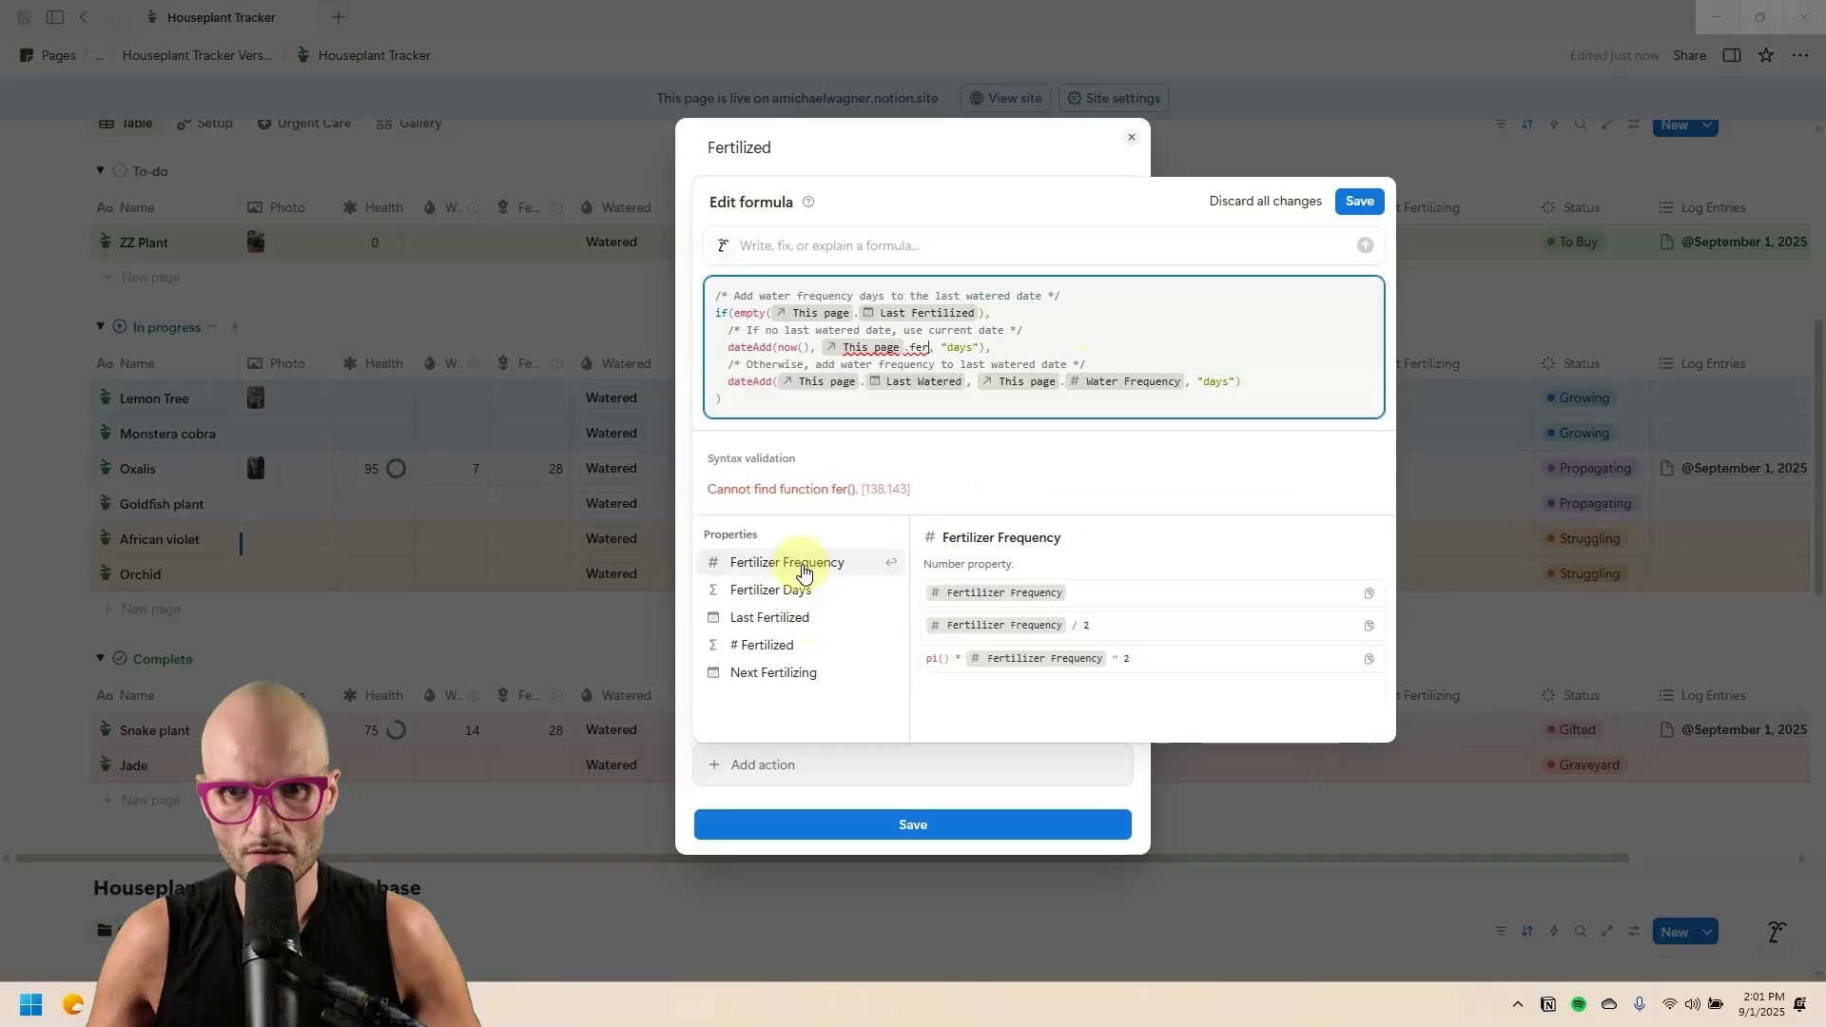
# In the formula's last dateAdd, replace Last Watered with Last Fertilized and Water Frequency with Fertilizer Frequency.
pyautogui.click(882, 394)
pyautogui.press('BackSpace')
pyautogui.write('last')
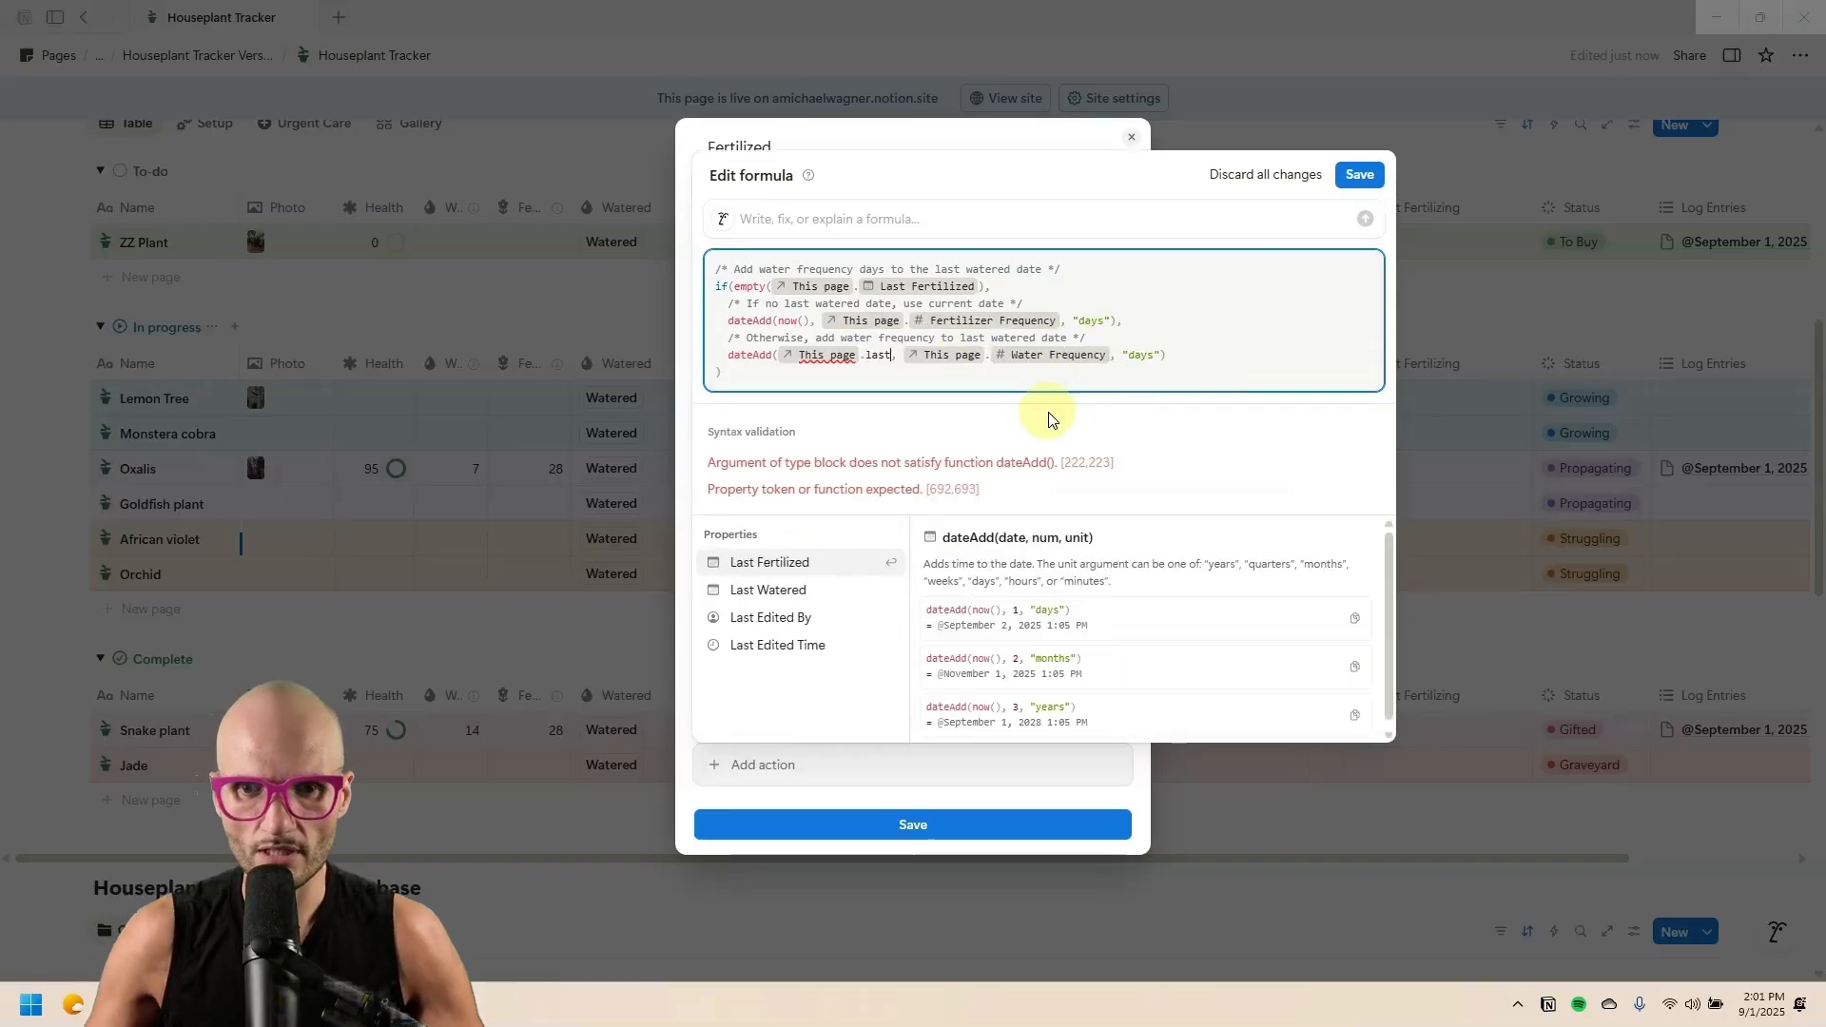
pyautogui.click(827, 566)
pyautogui.click(1206, 381)
pyautogui.press('BackSpace')
pyautogui.write('fer')
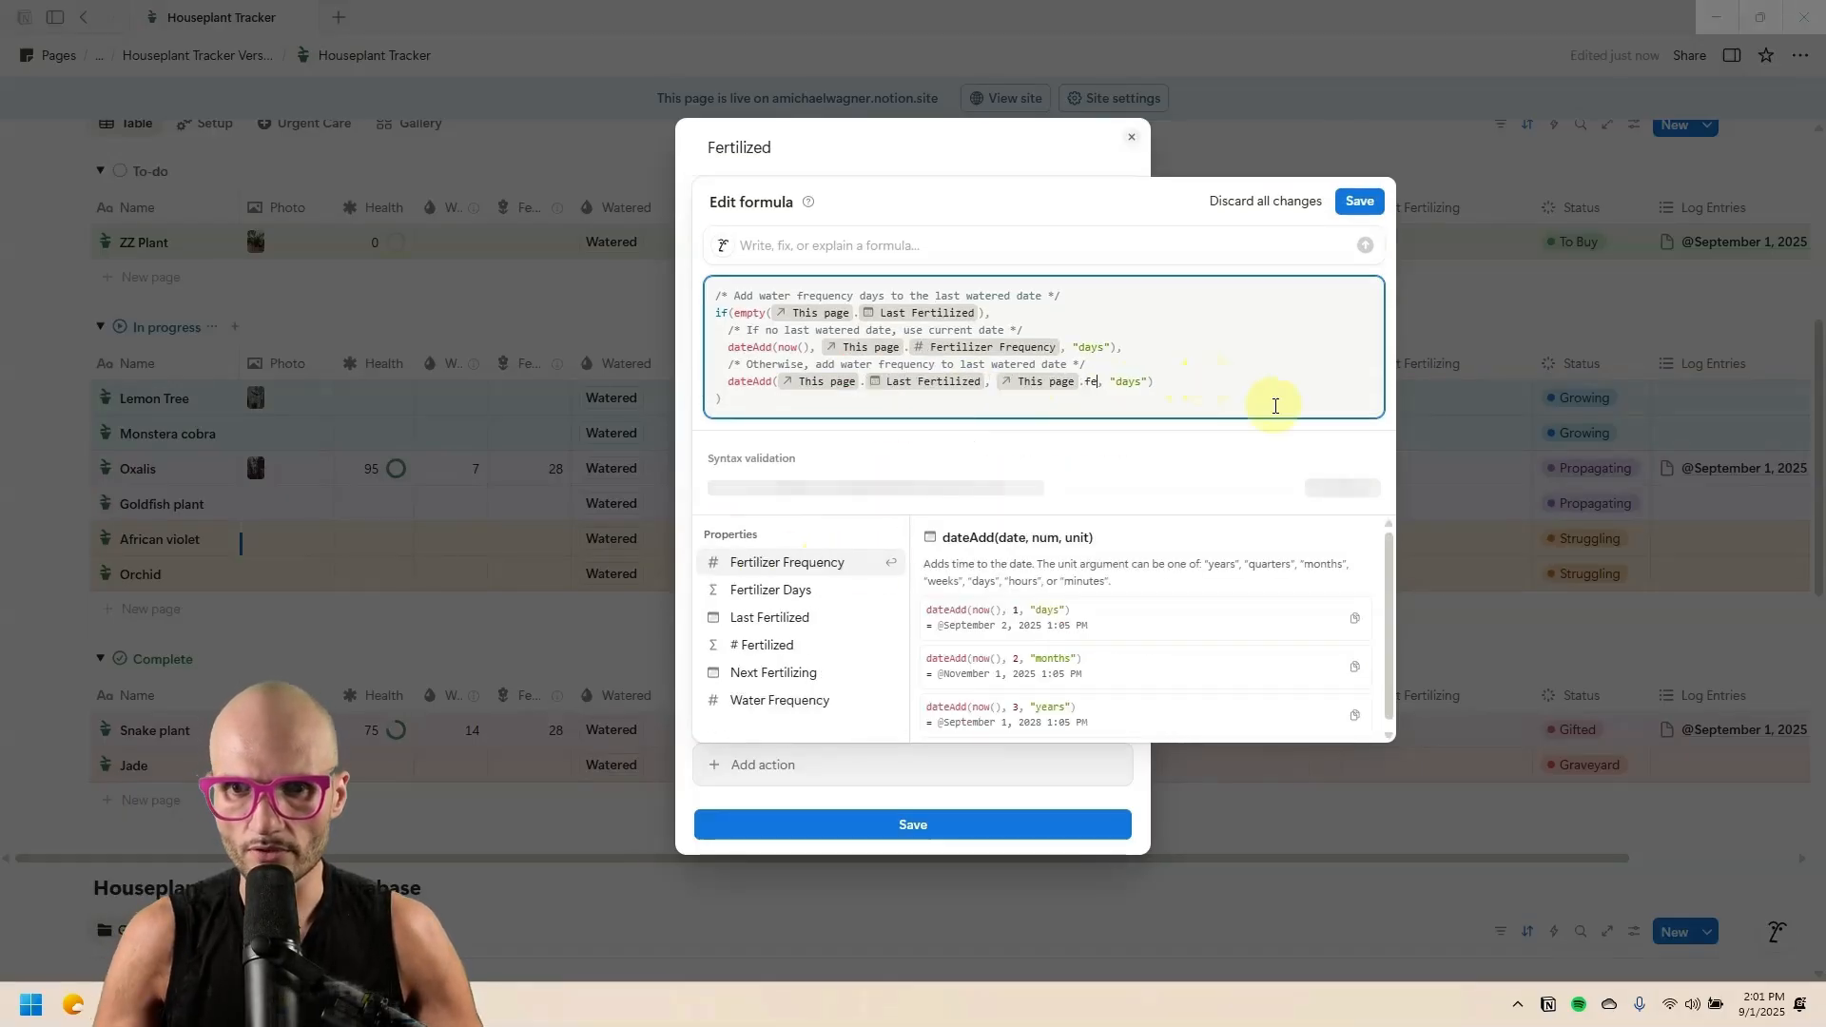
pyautogui.click(740, 565)
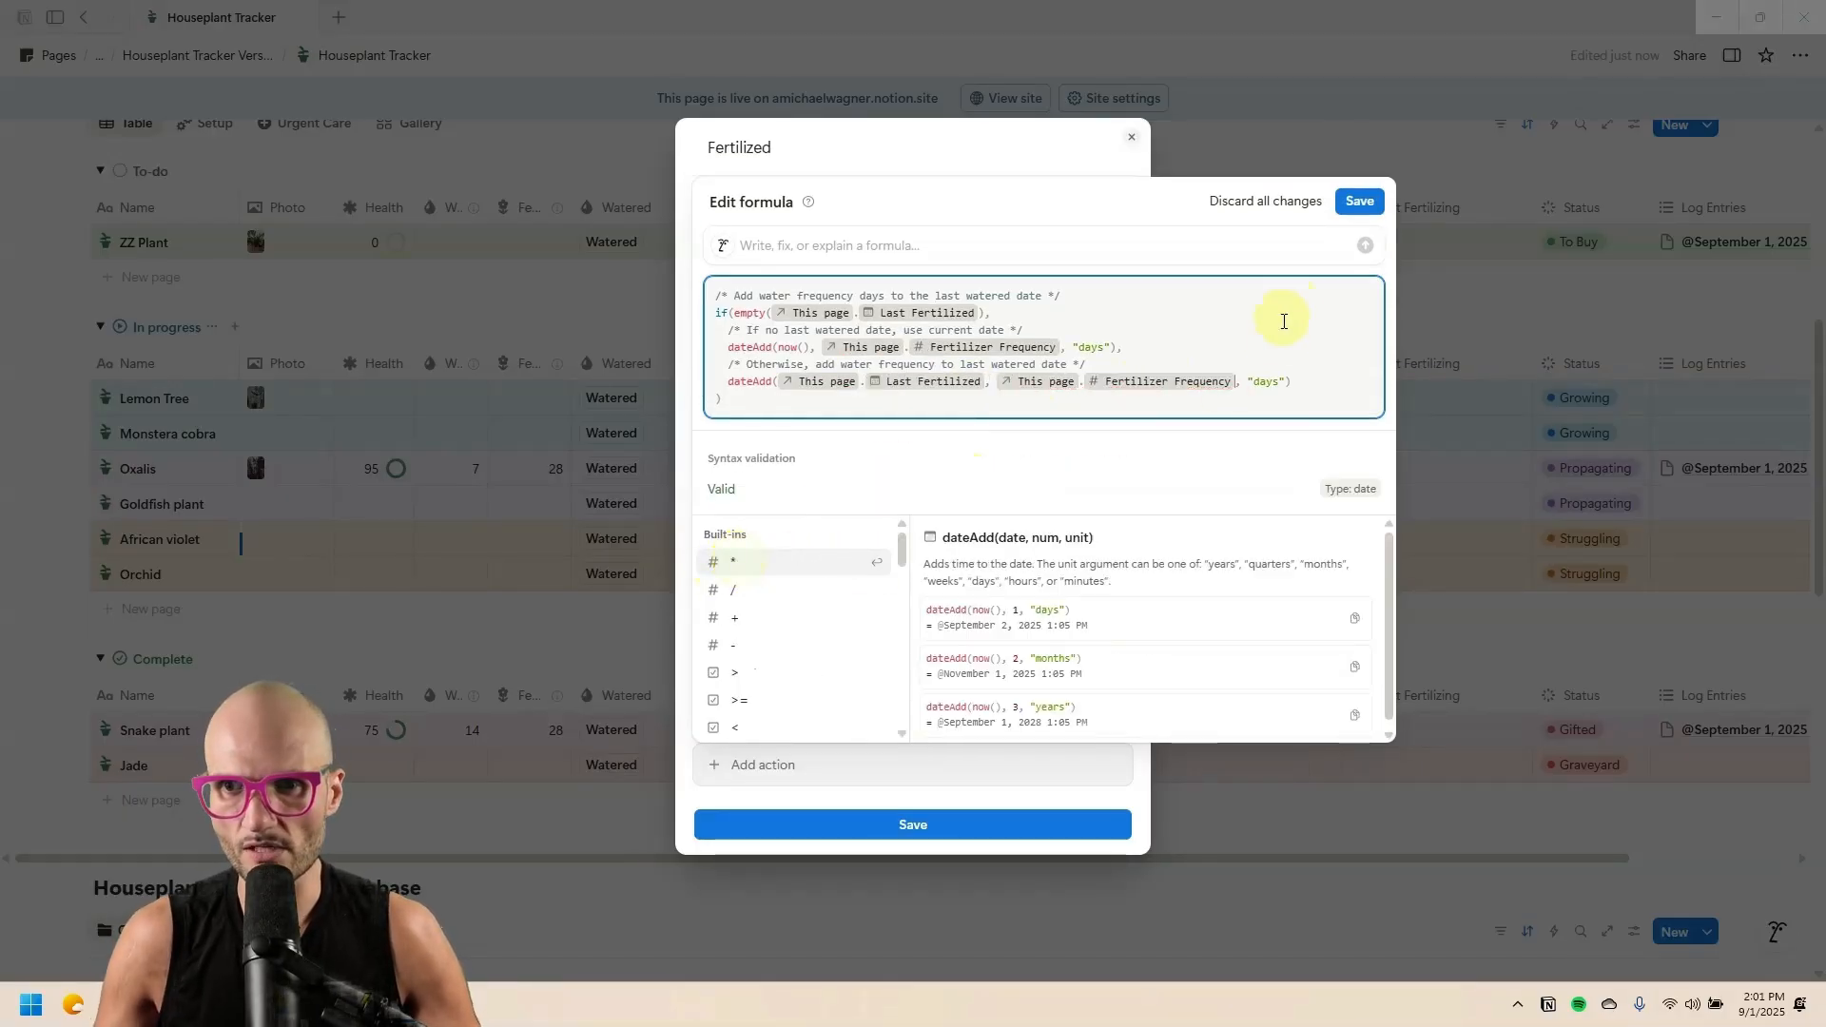
# Save the formula and the Fertilized button's automation, and run the Fertilized button for Oxalis.
pyautogui.click(1357, 201)
pyautogui.click(970, 866)
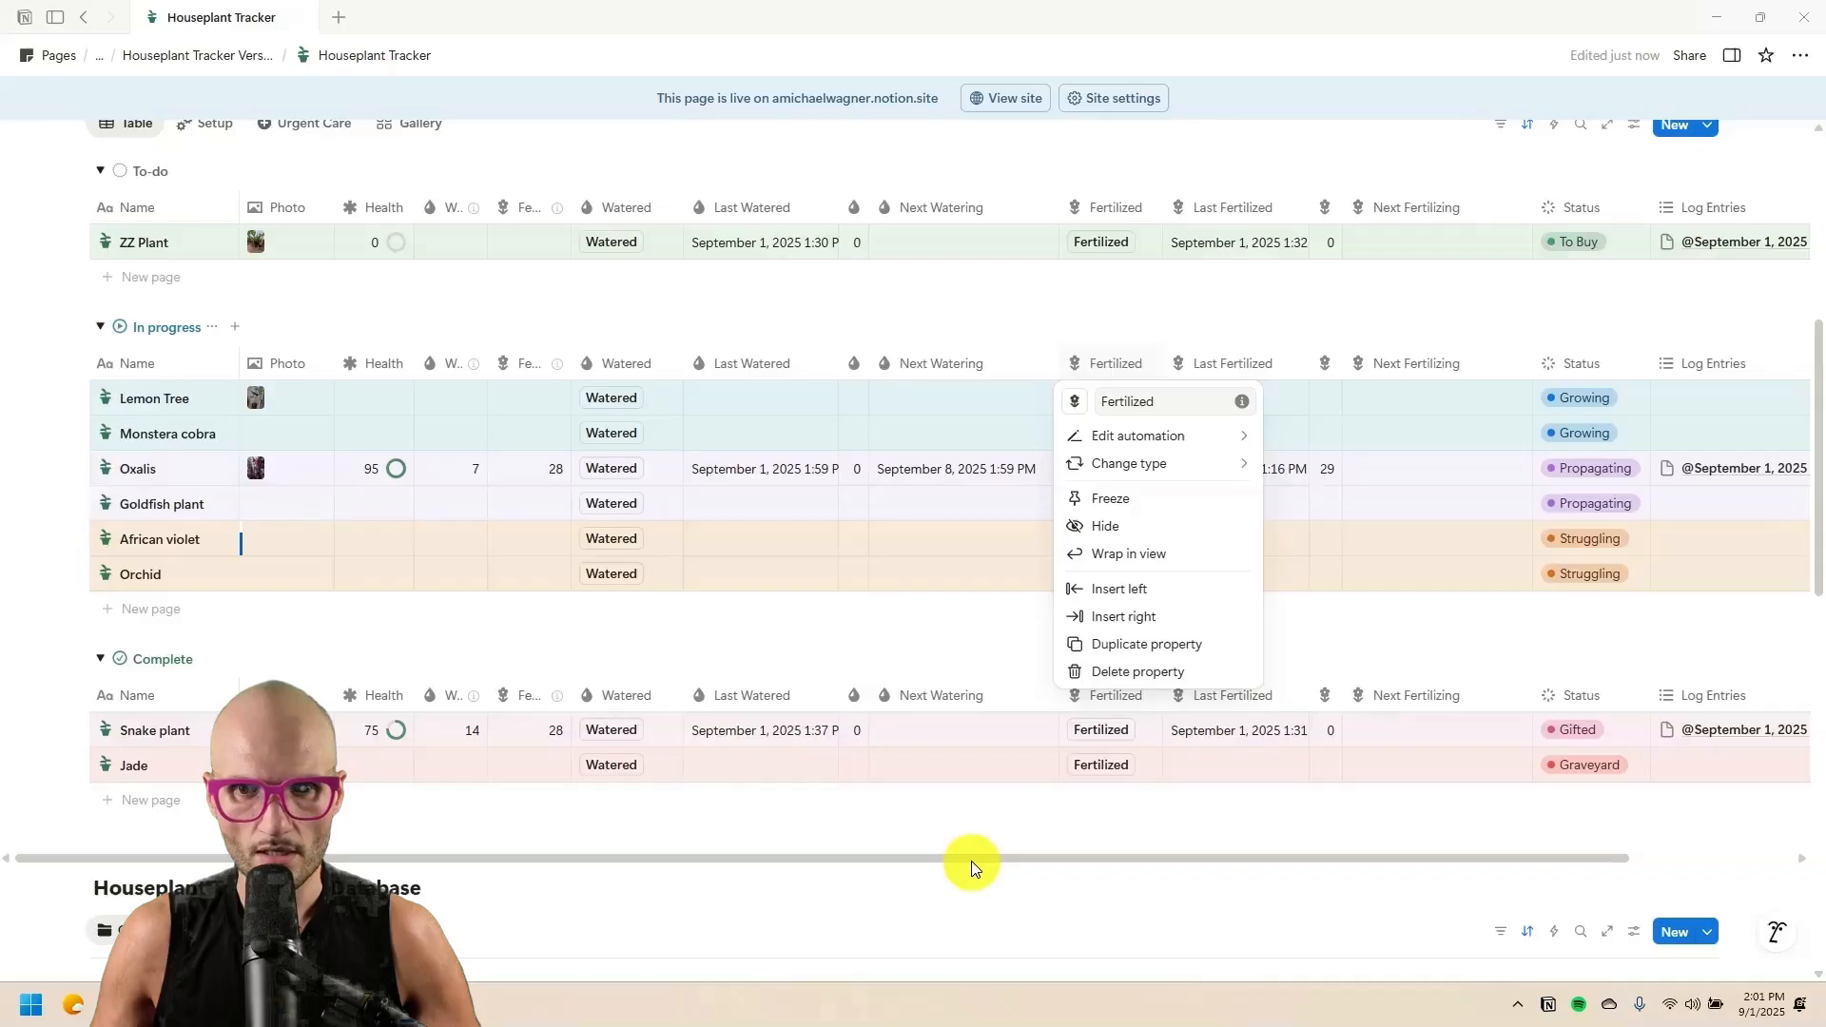
pyautogui.press('Escape')
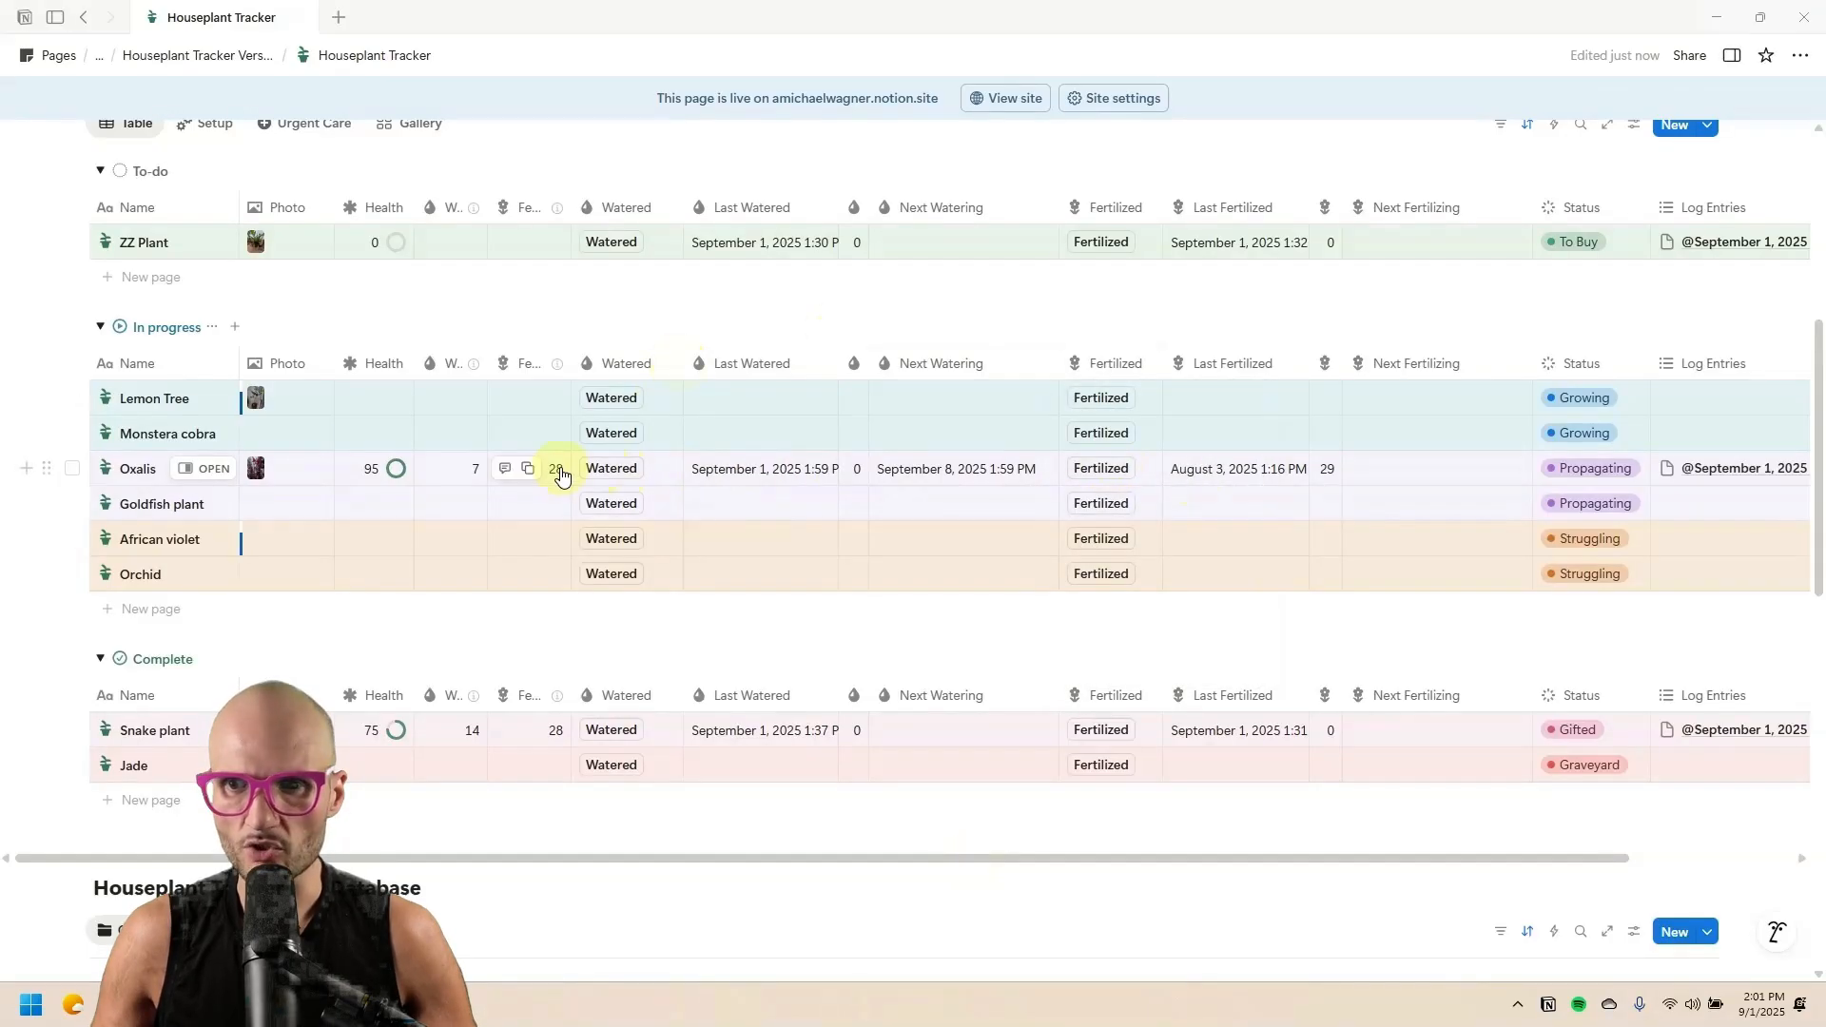
pyautogui.click(1116, 477)
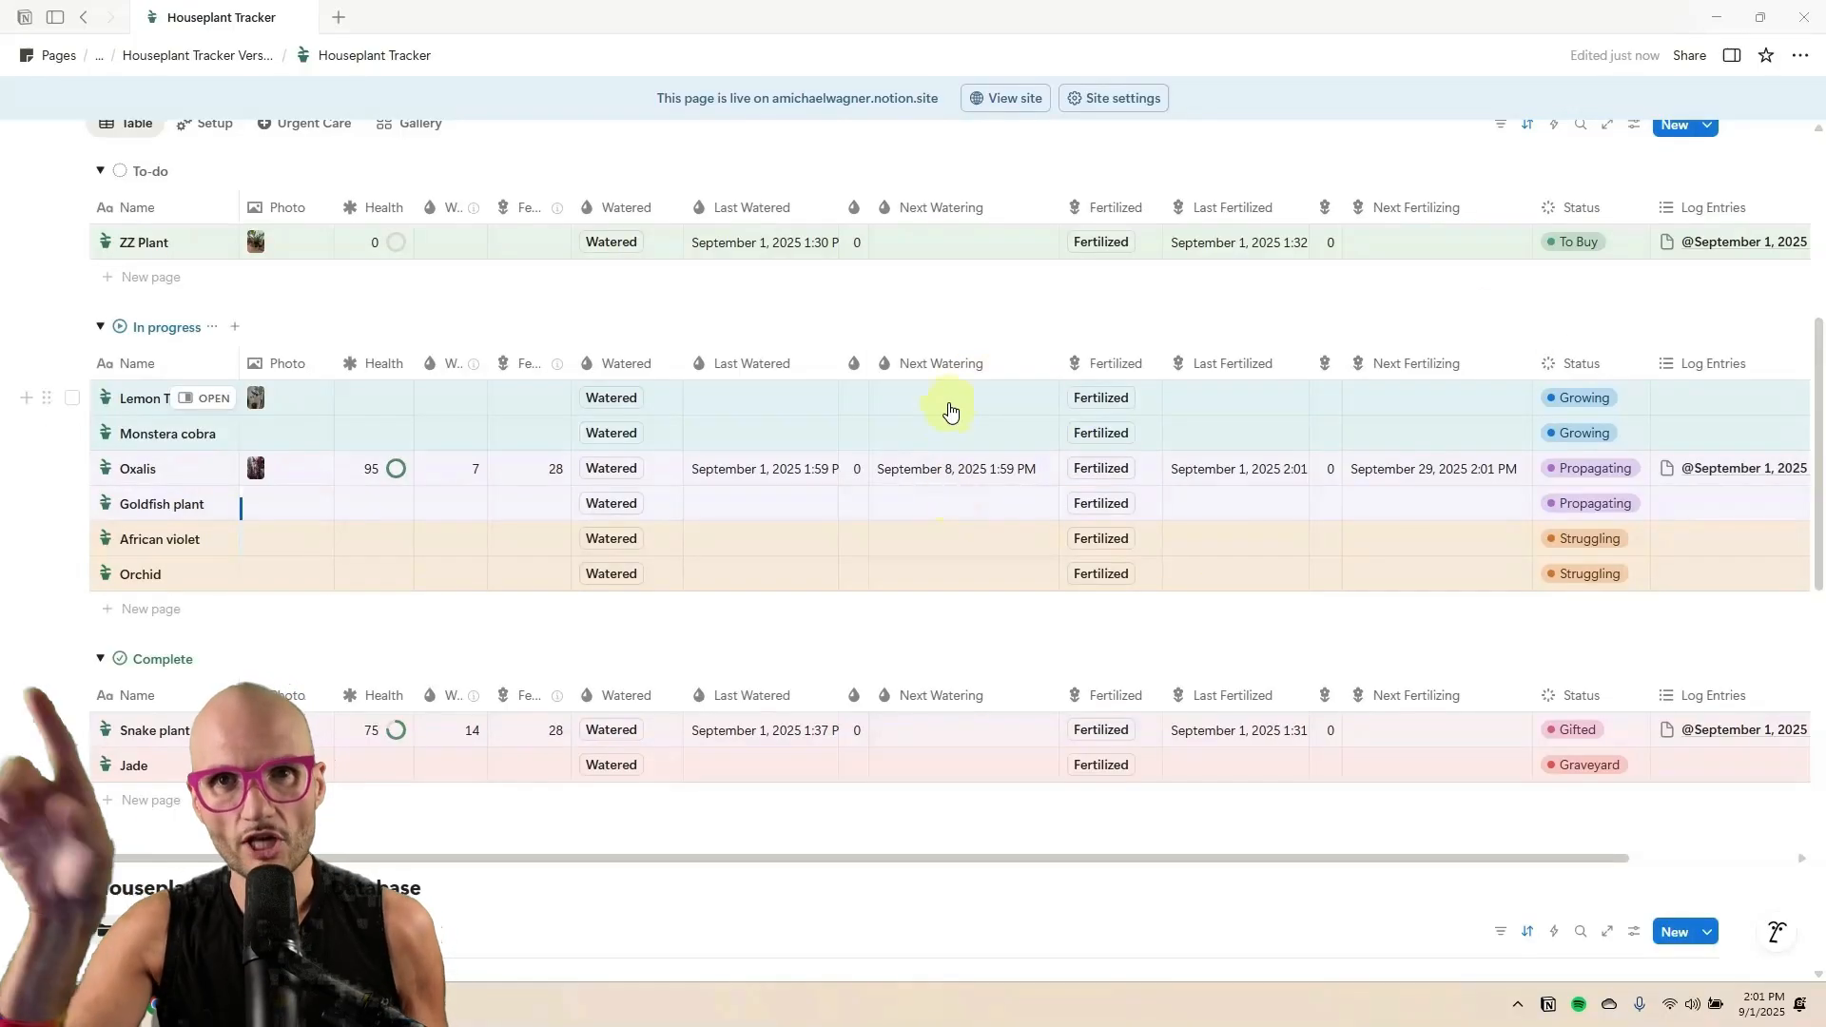
# Add a checkbox property named Needs Water with the water drop icon after Log Entries.
pyautogui.hscroll(5, 989, 328)
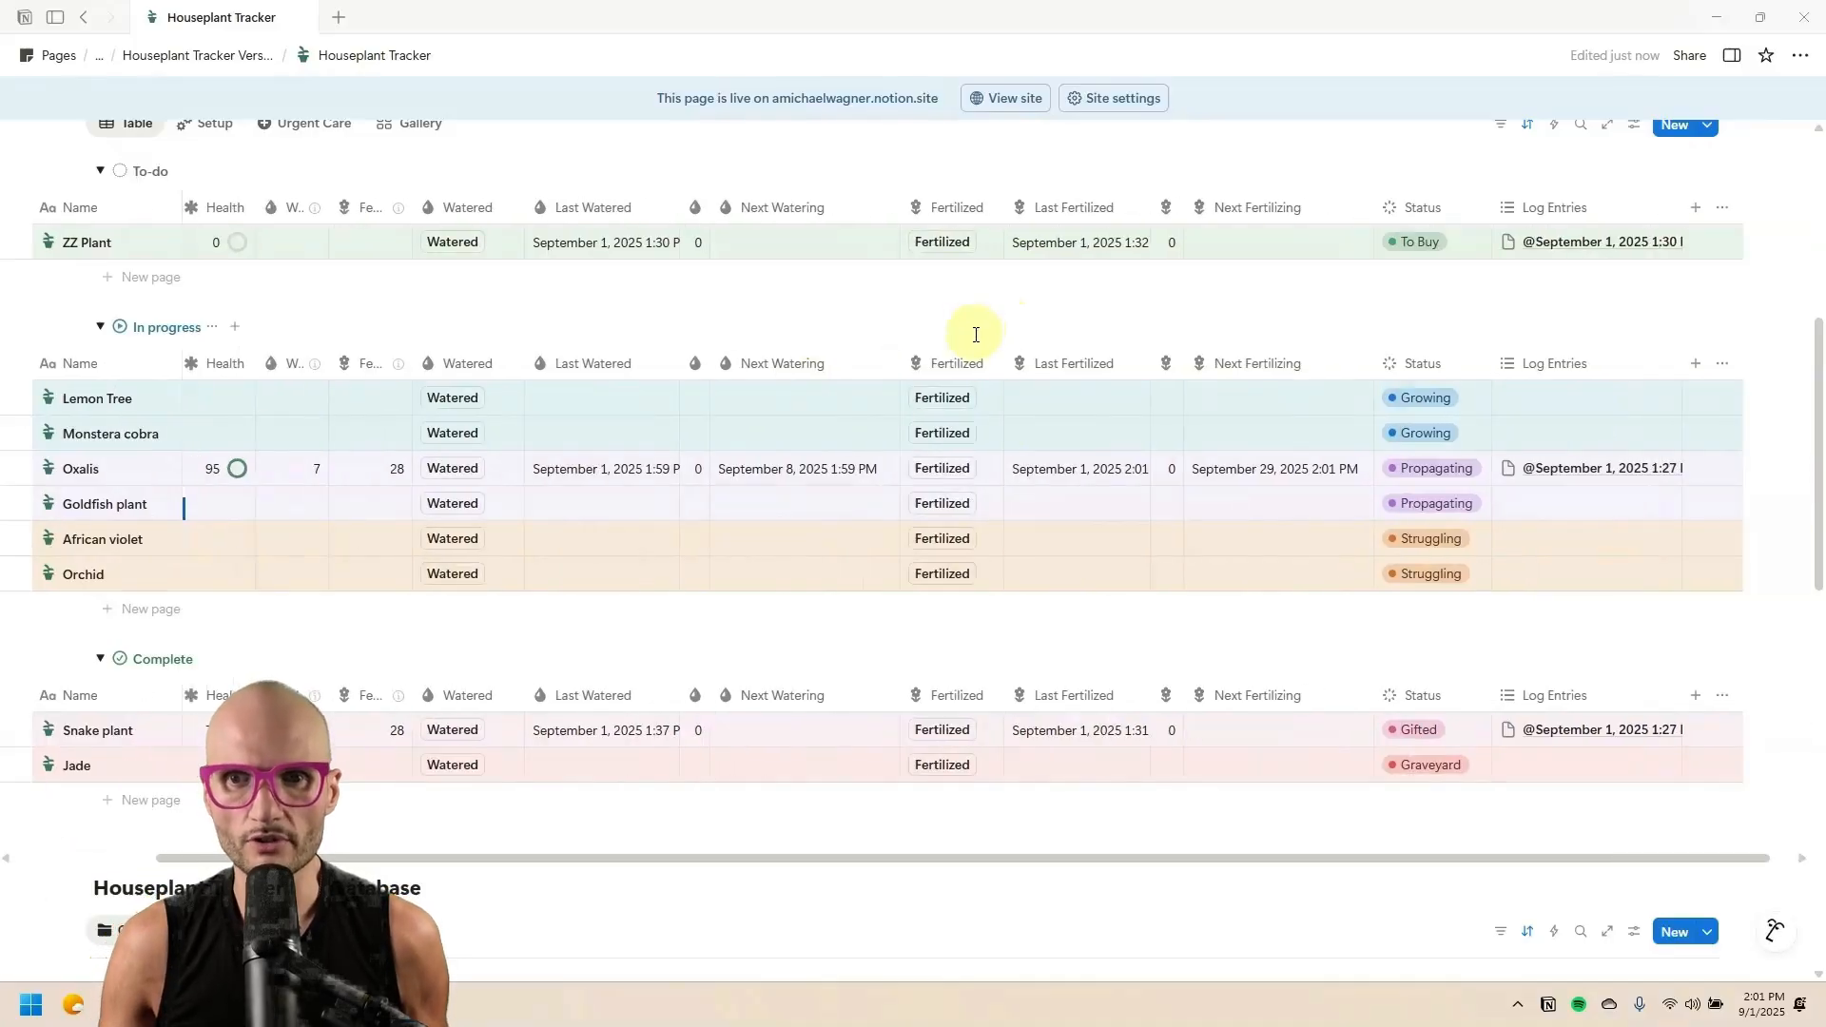
pyautogui.click(1670, 363)
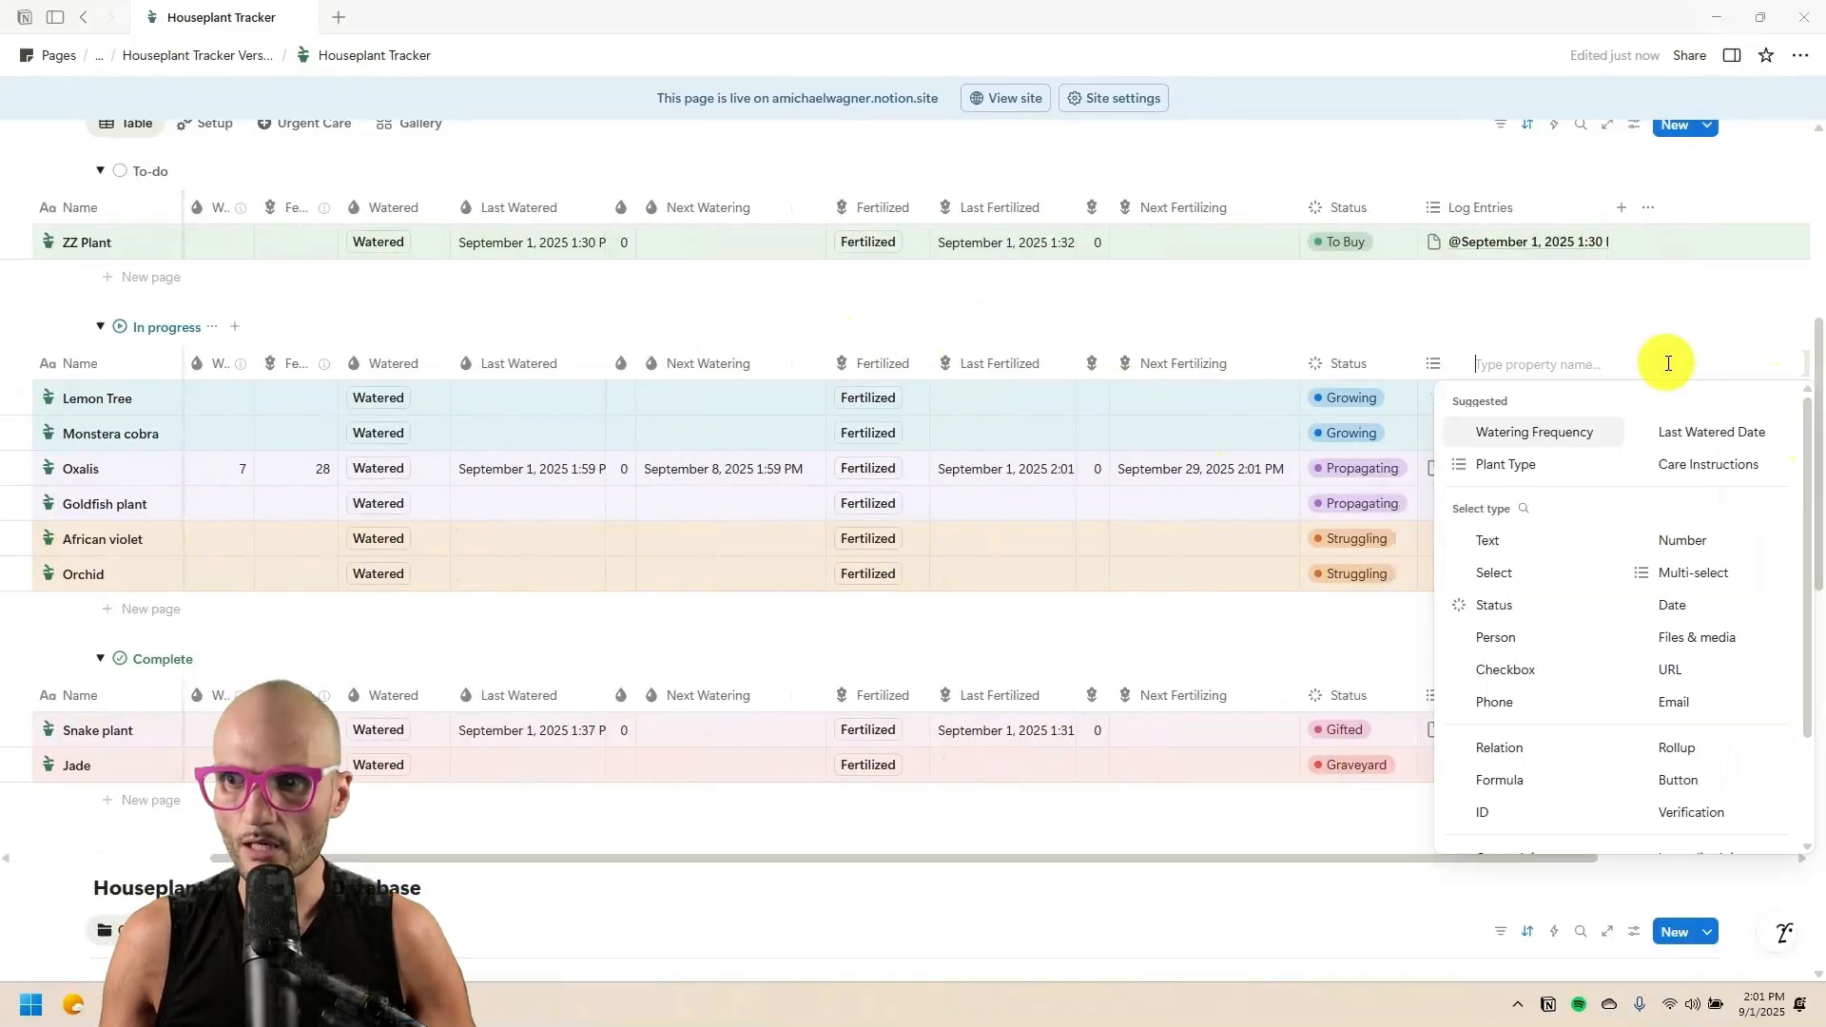
pyautogui.click(1508, 670)
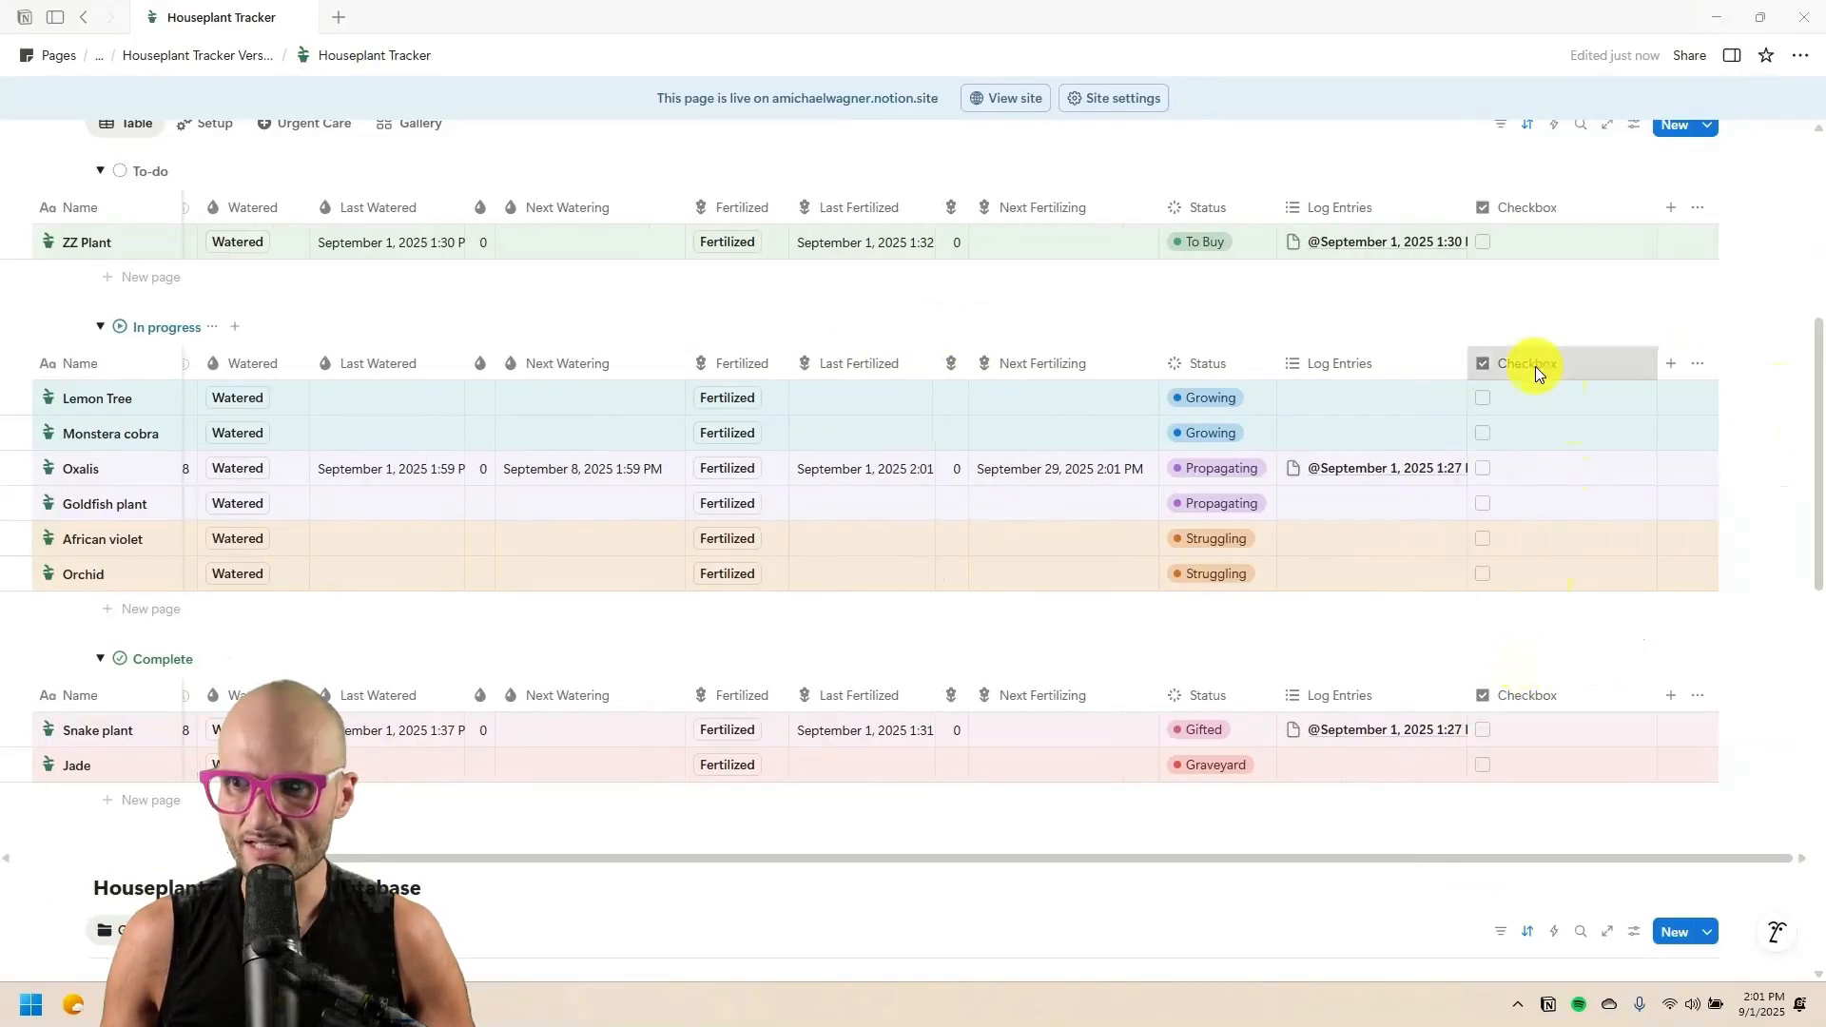
pyautogui.click(1540, 368)
pyautogui.doubleClick(1554, 397)
pyautogui.write('Needs')
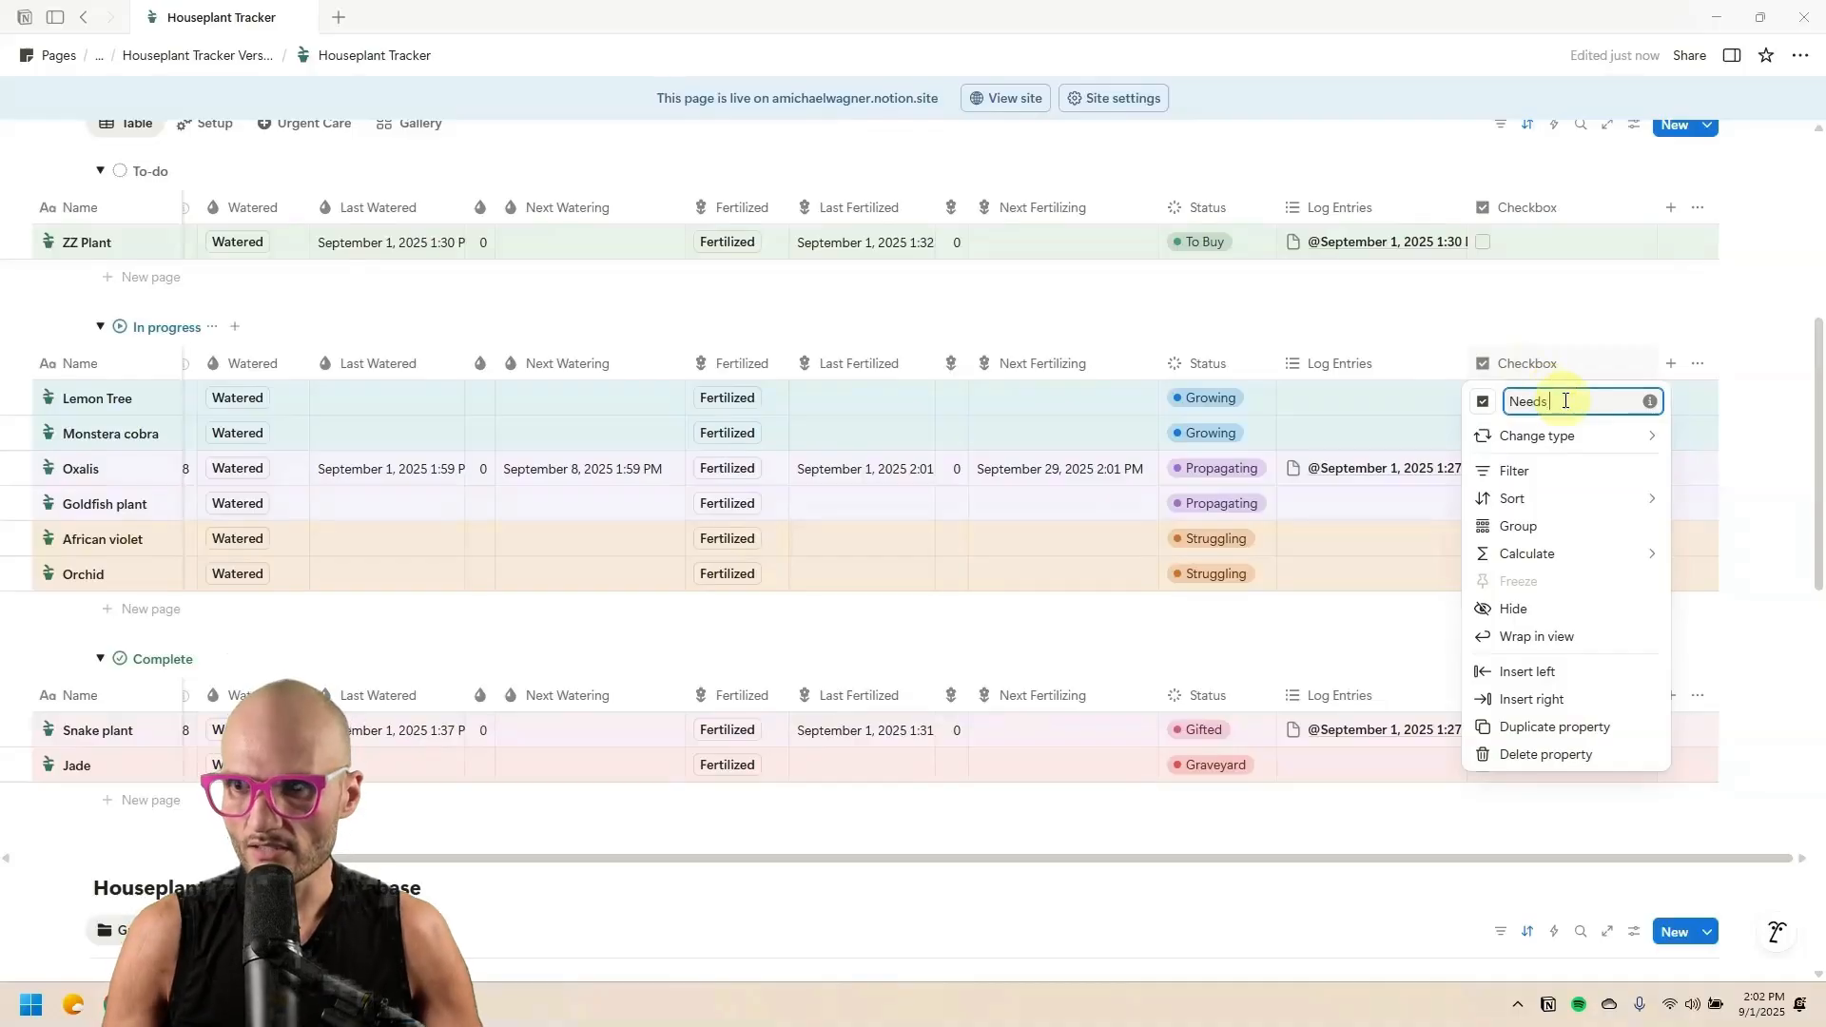
pyautogui.write(' Water')
pyautogui.click(1483, 401)
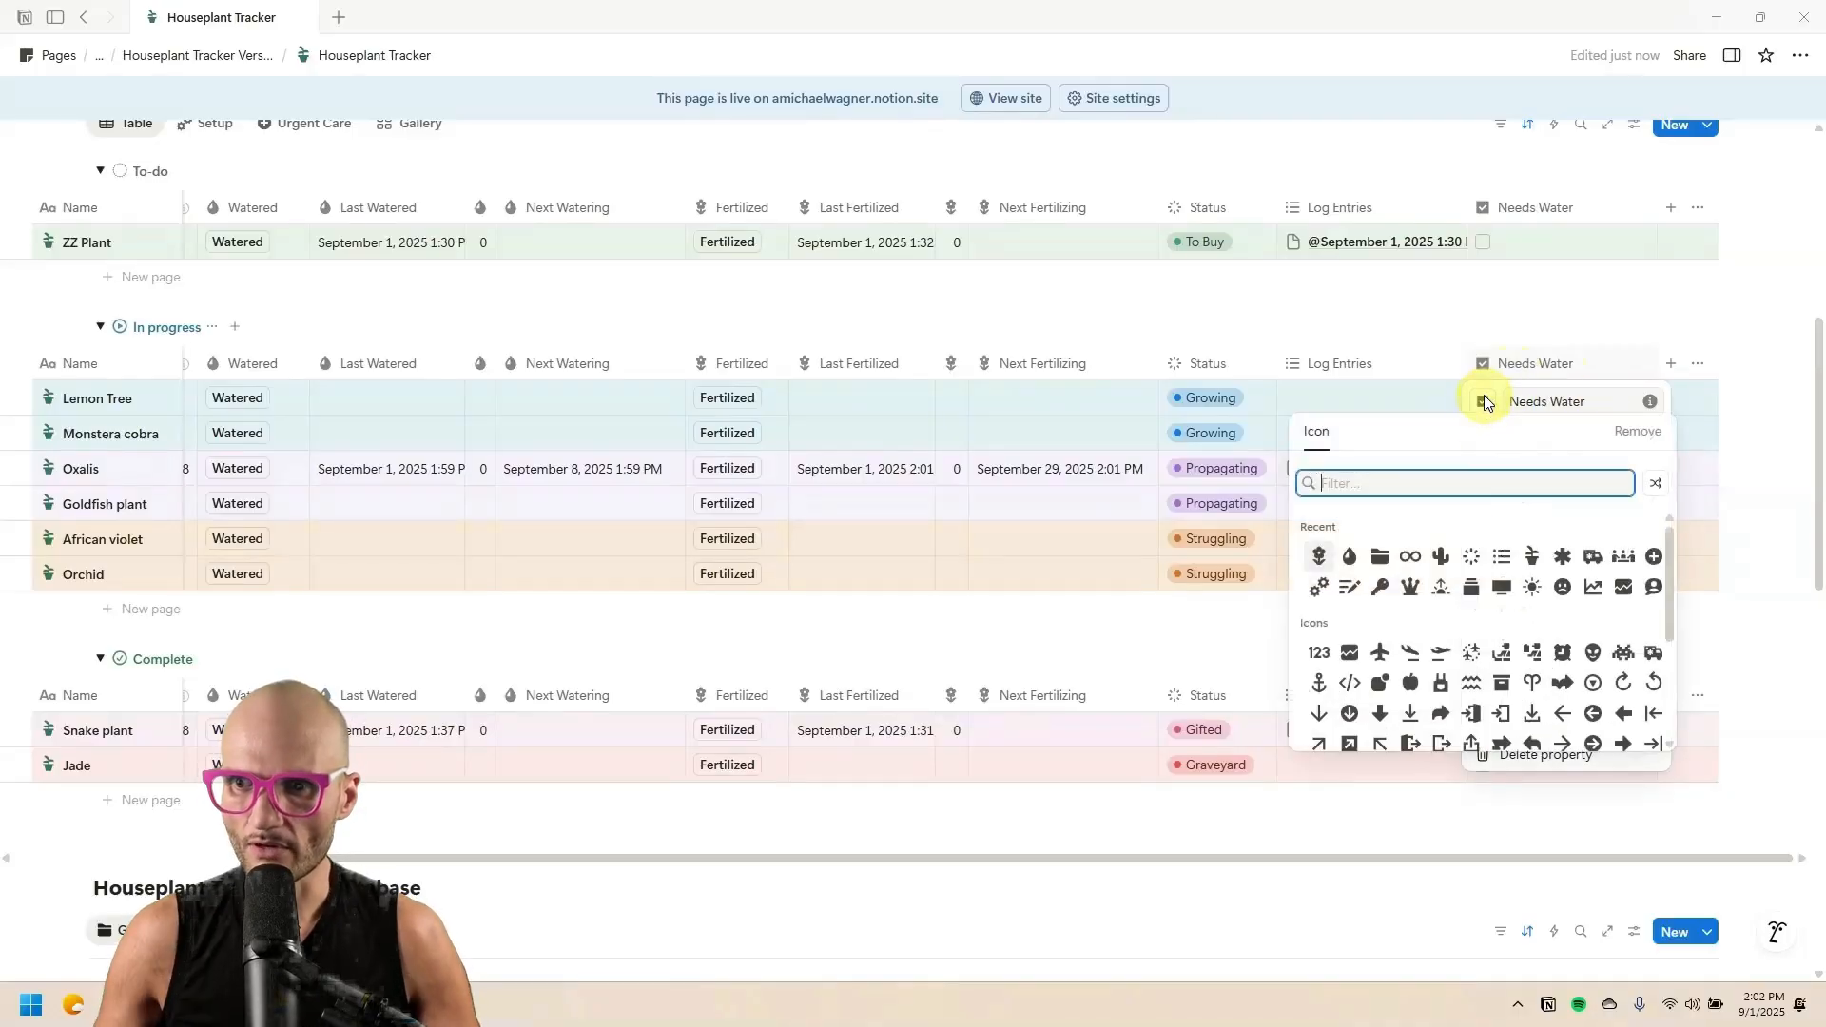
pyautogui.click(1352, 555)
pyautogui.click(1533, 368)
# Duplicate the Needs Water property, name the copy Needs Fertilizer, and give it the flower icon.
pyautogui.click(1533, 366)
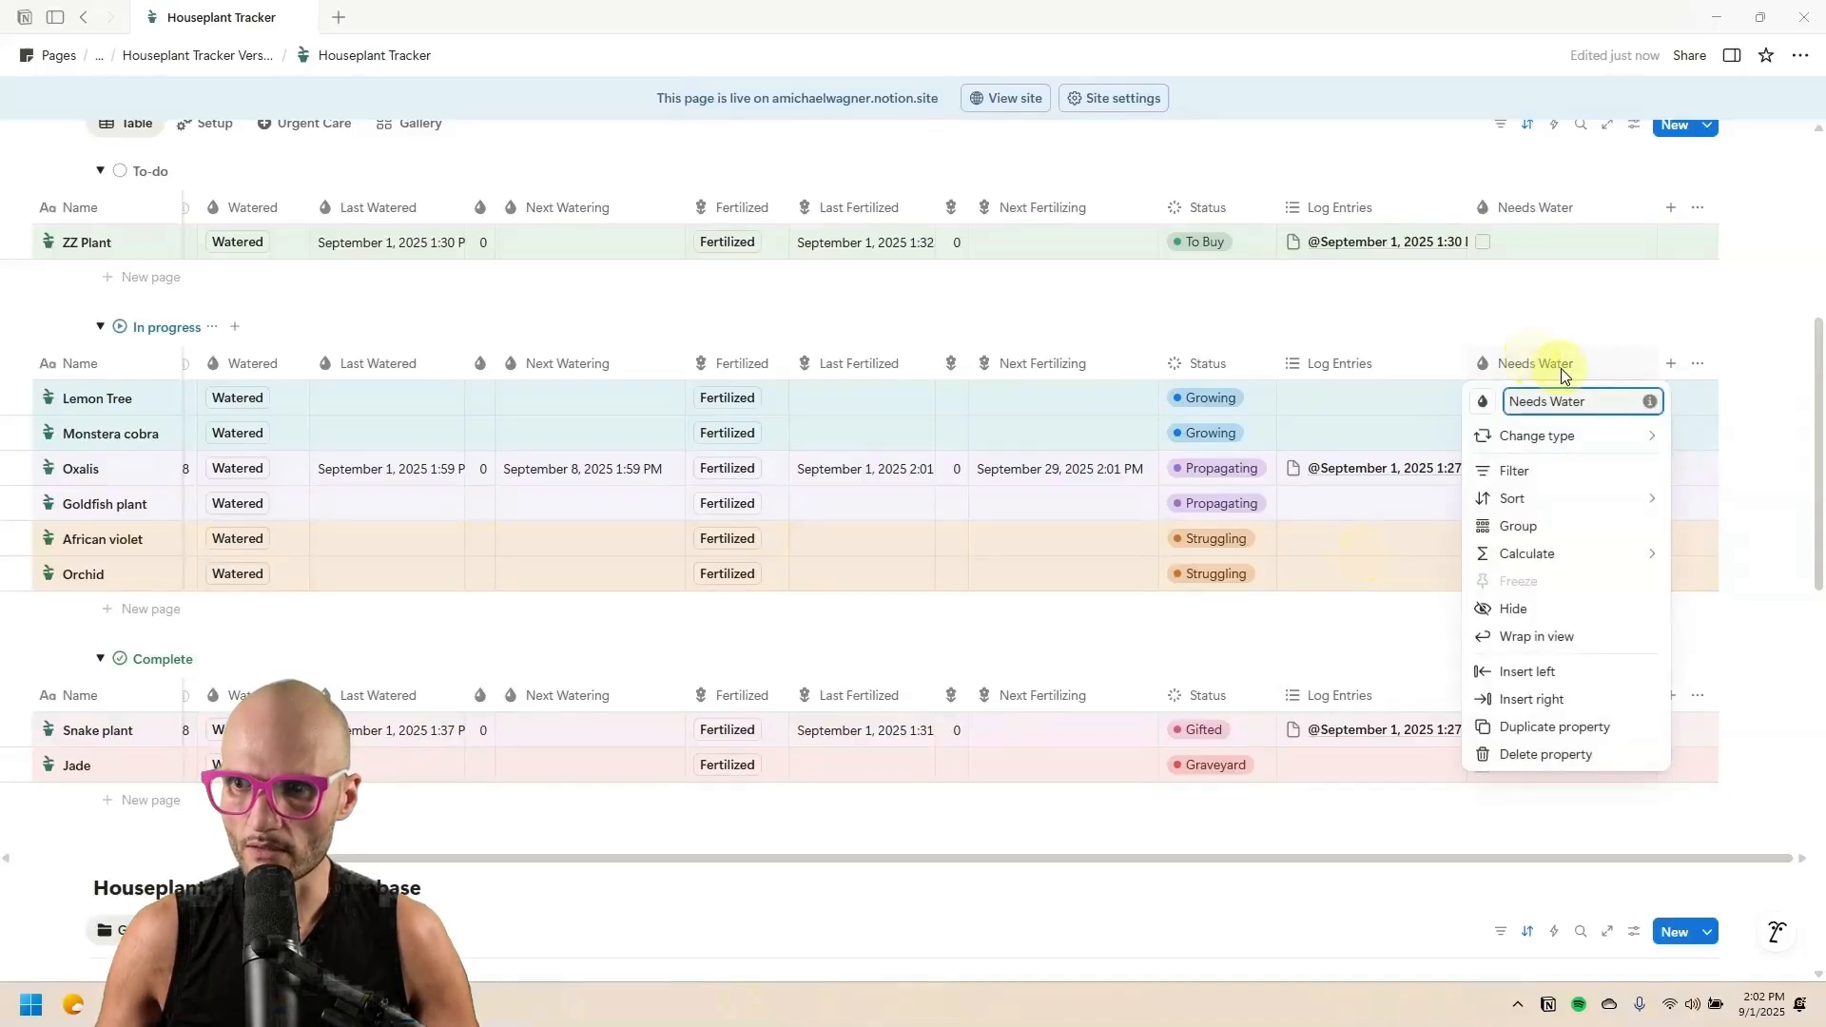
pyautogui.click(1554, 726)
pyautogui.click(1691, 371)
pyautogui.moveTo(1687, 401); pyautogui.dragTo(1803, 401)
pyautogui.write('Fertilizer')
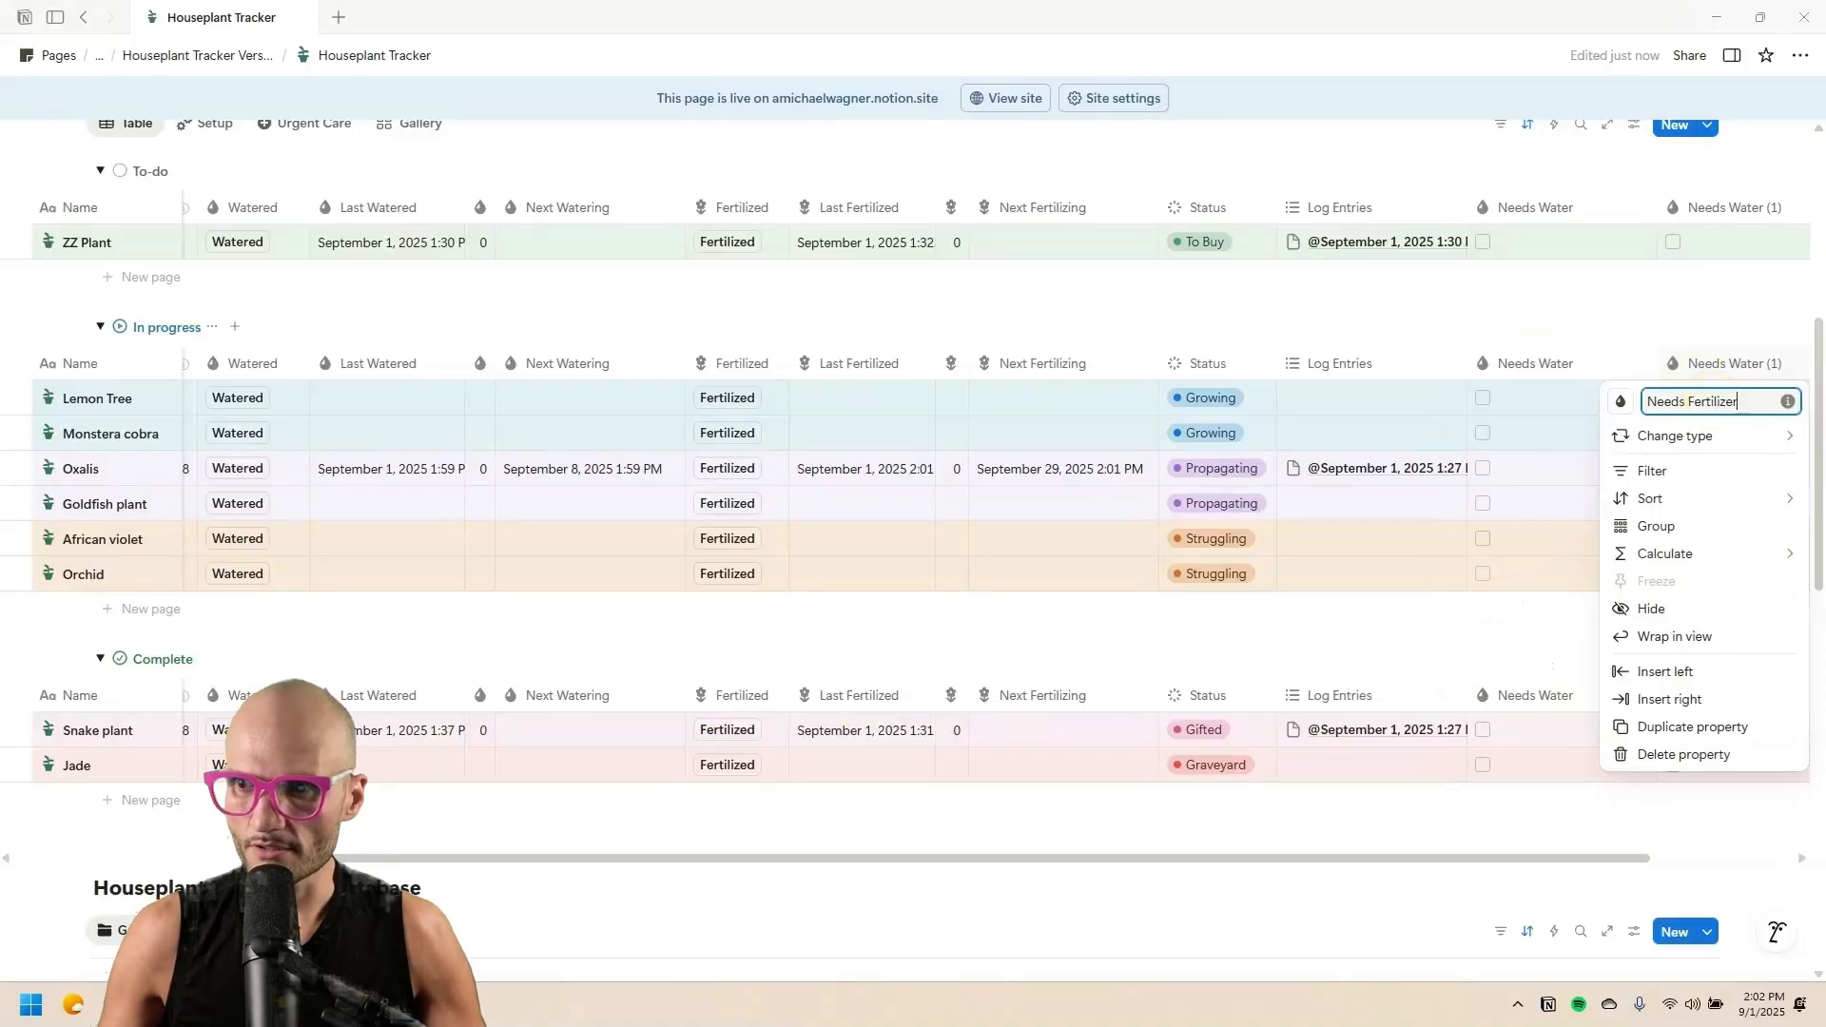
pyautogui.click(1620, 401)
pyautogui.click(1490, 554)
pyautogui.click(1536, 314)
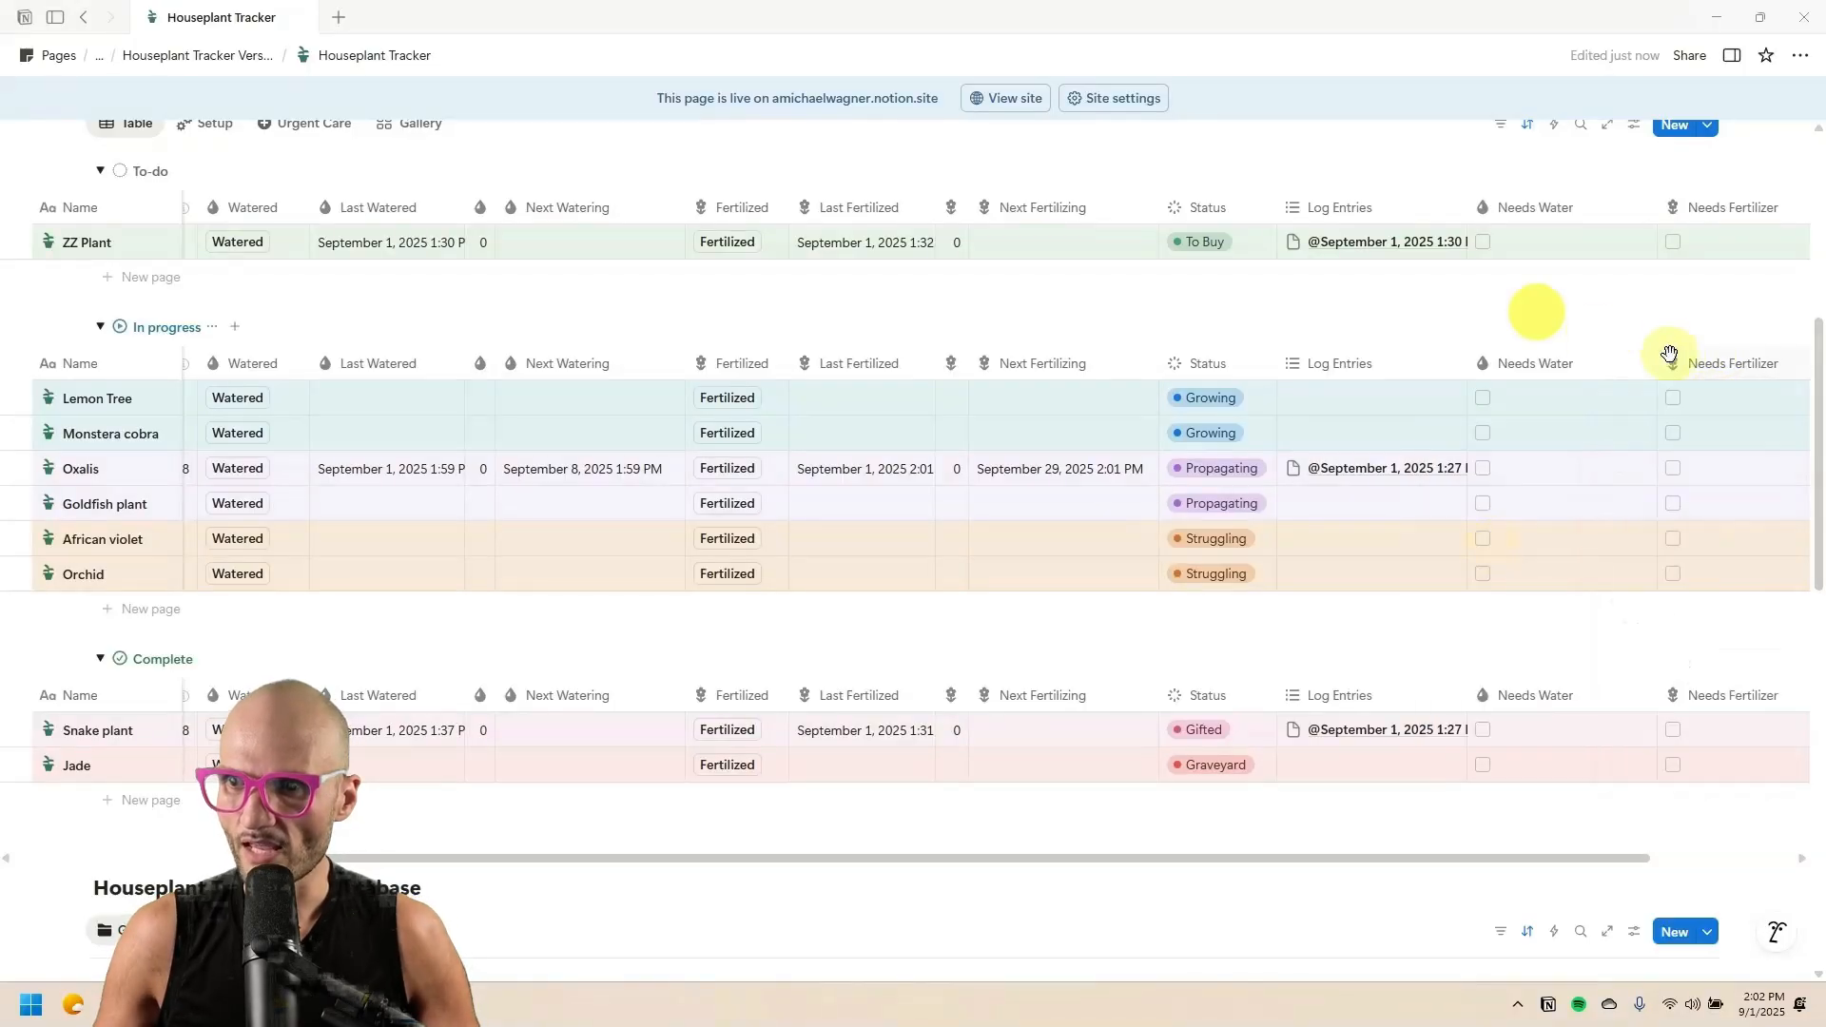
# Narrow the Needs Water and Needs Fertilizer columns until only their header icons show.
pyautogui.moveTo(1633, 374); pyautogui.dragTo(1494, 385)
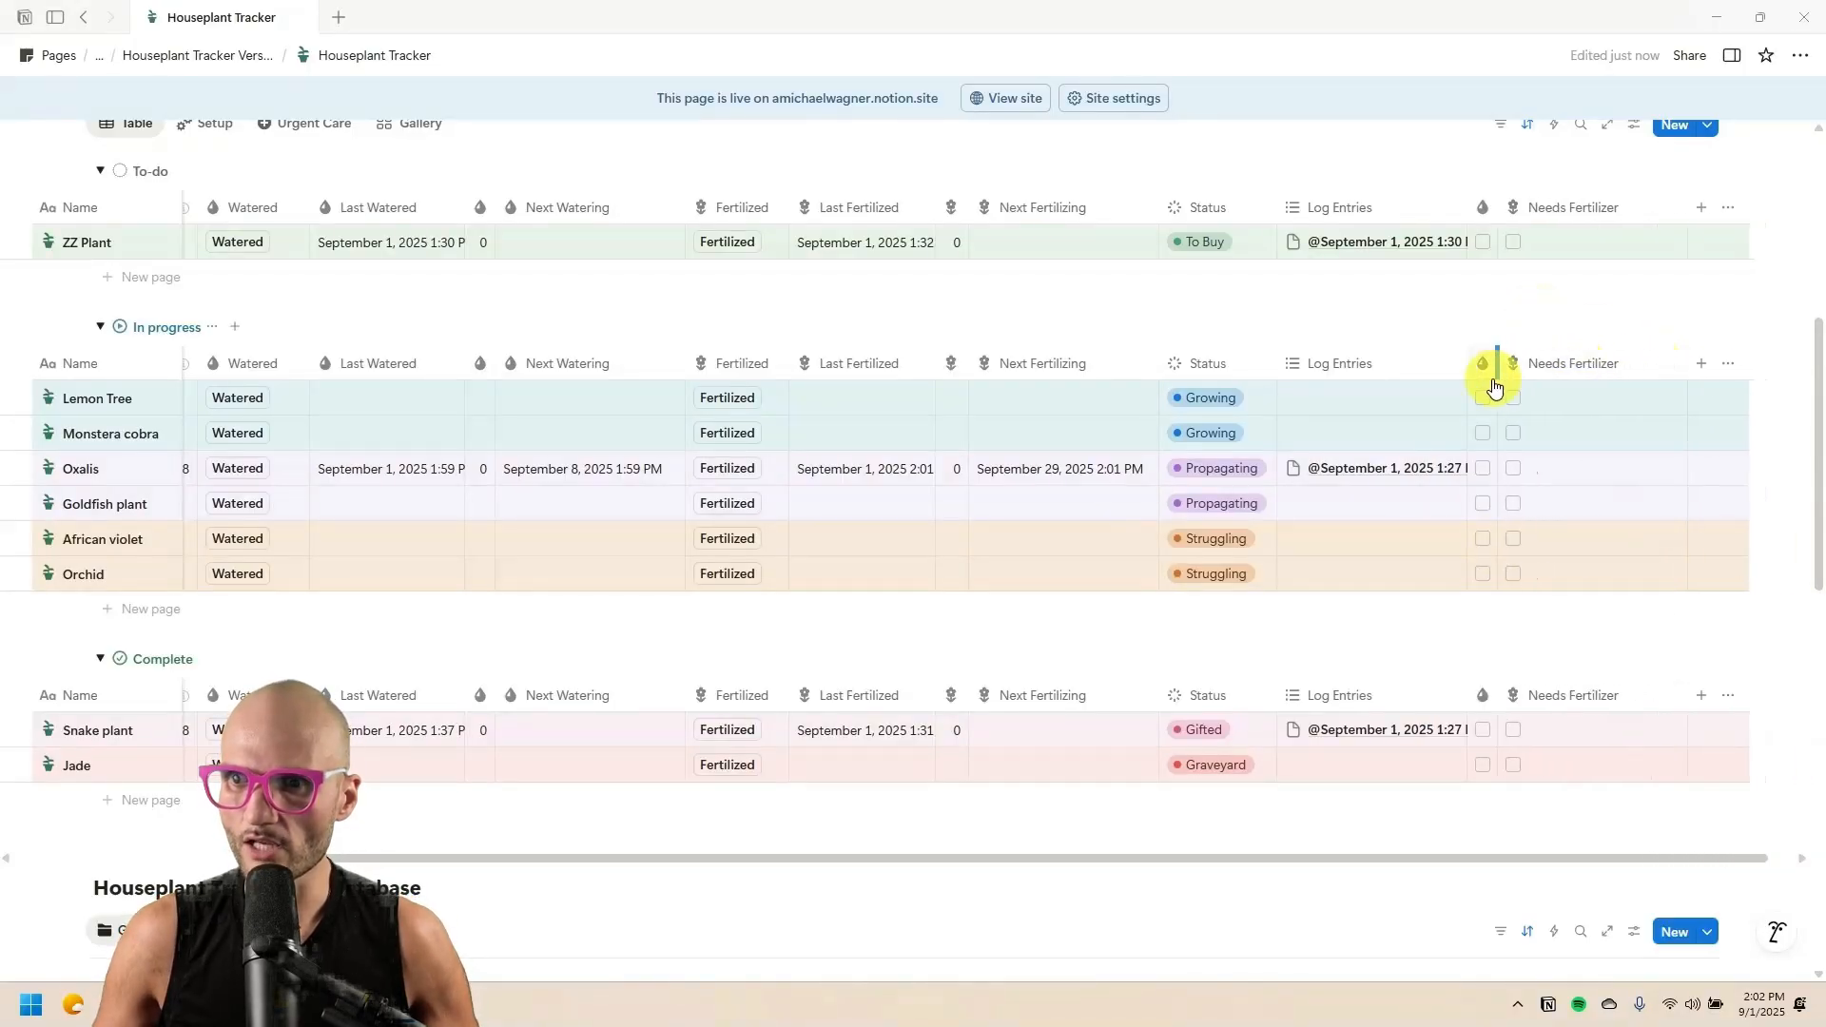
pyautogui.moveTo(1683, 358); pyautogui.dragTo(1533, 373)
pyautogui.moveTo(1533, 373); pyautogui.dragTo(1531, 375)
pyautogui.press('alt')
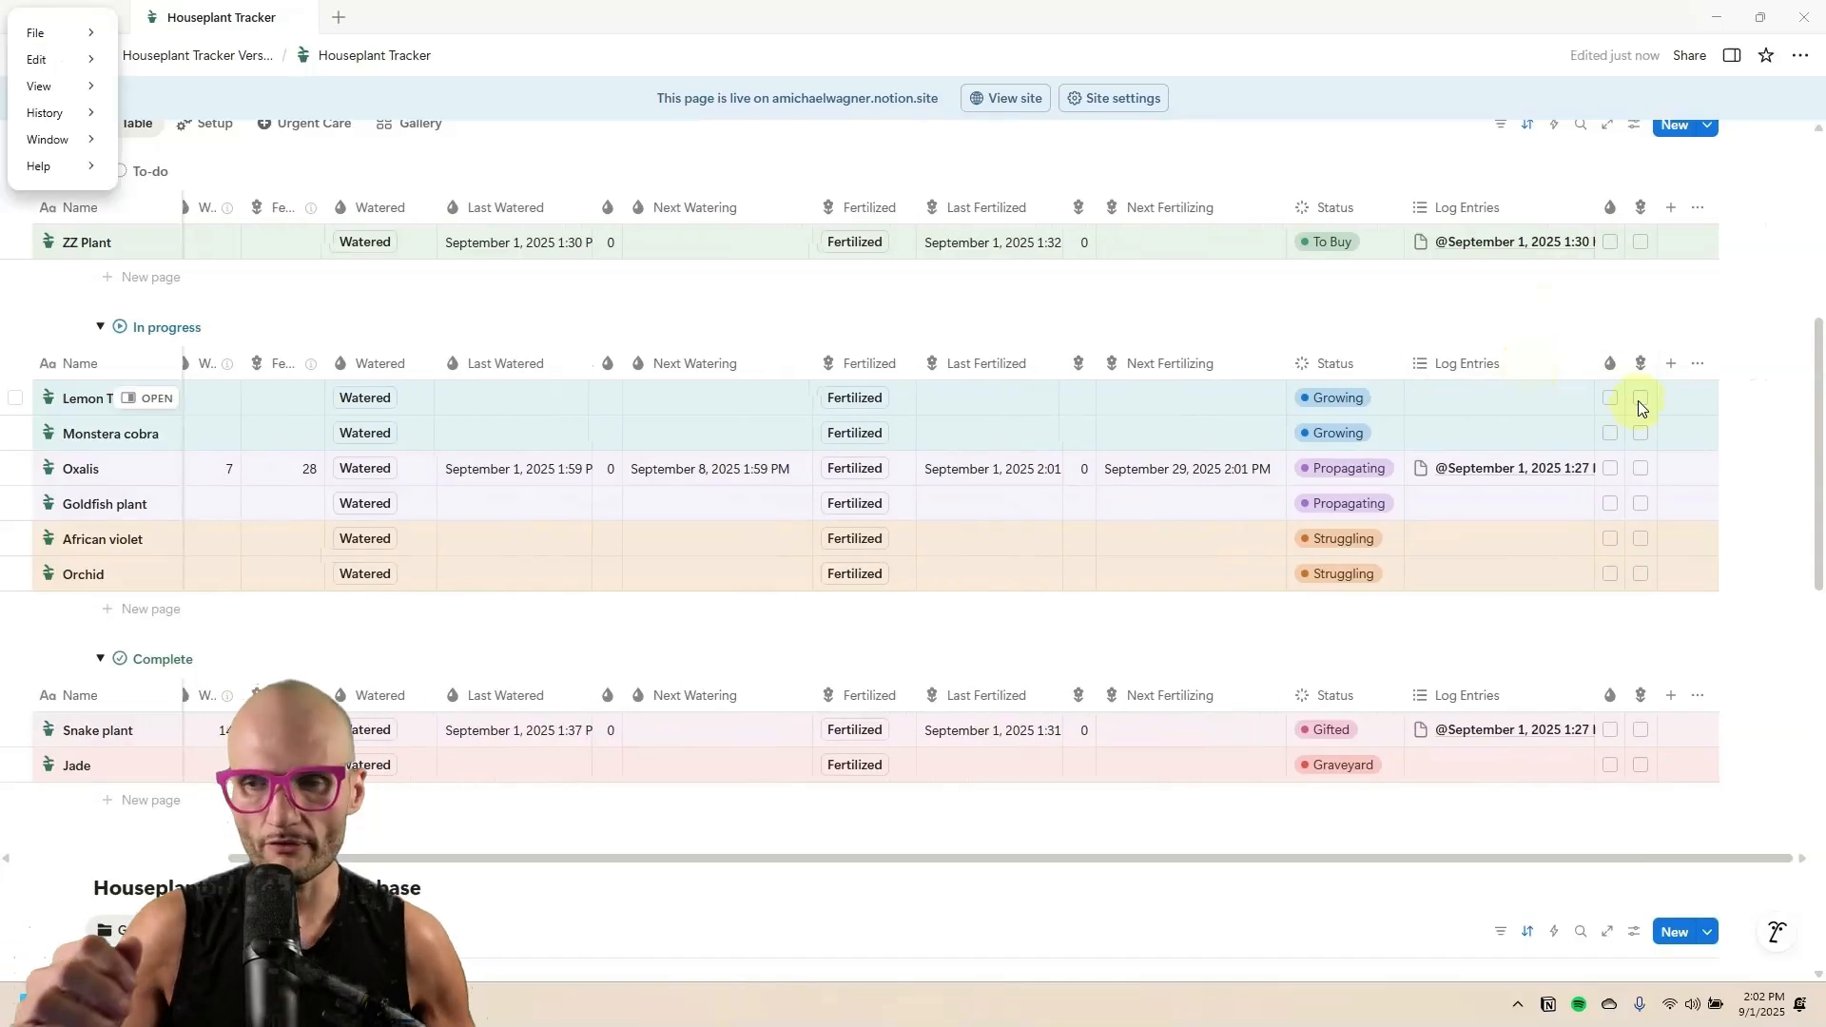
pyautogui.click(1740, 311)
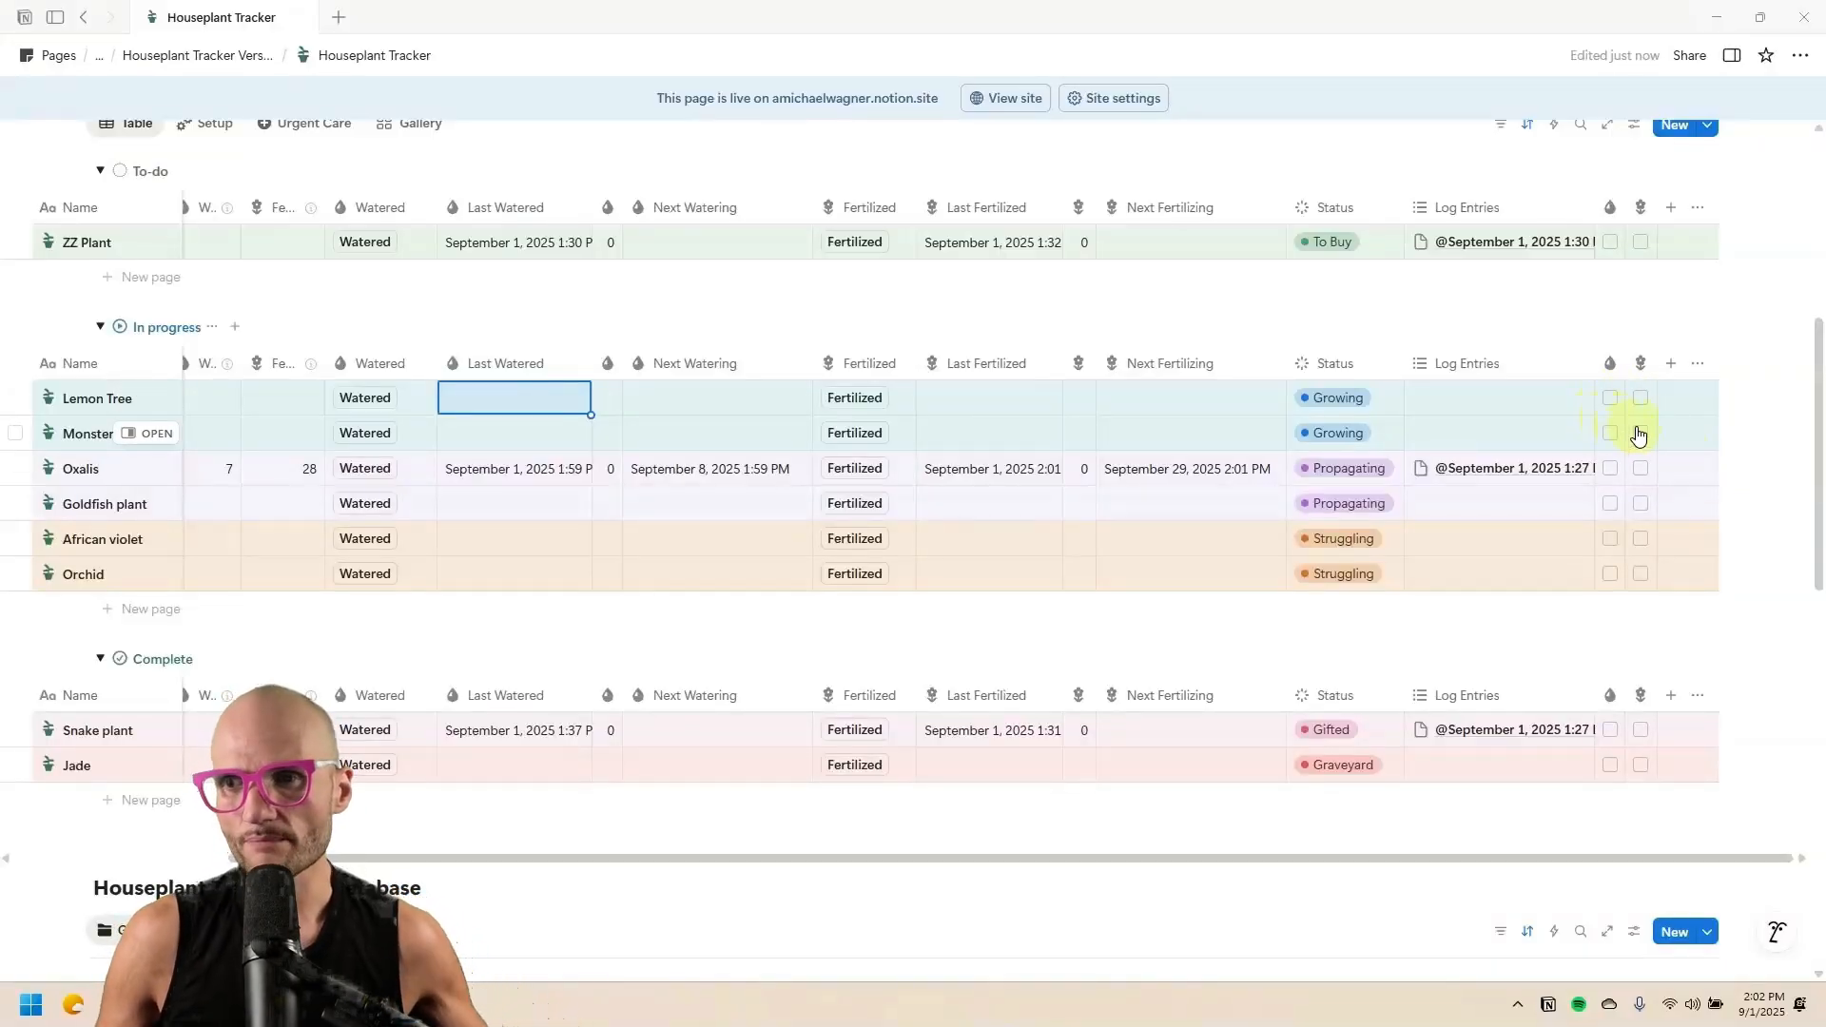
# Create a database automation named Needs Water/Fertilizer with a recurring trigger of every day around midnight.
pyautogui.scroll(1, 1637, 434)
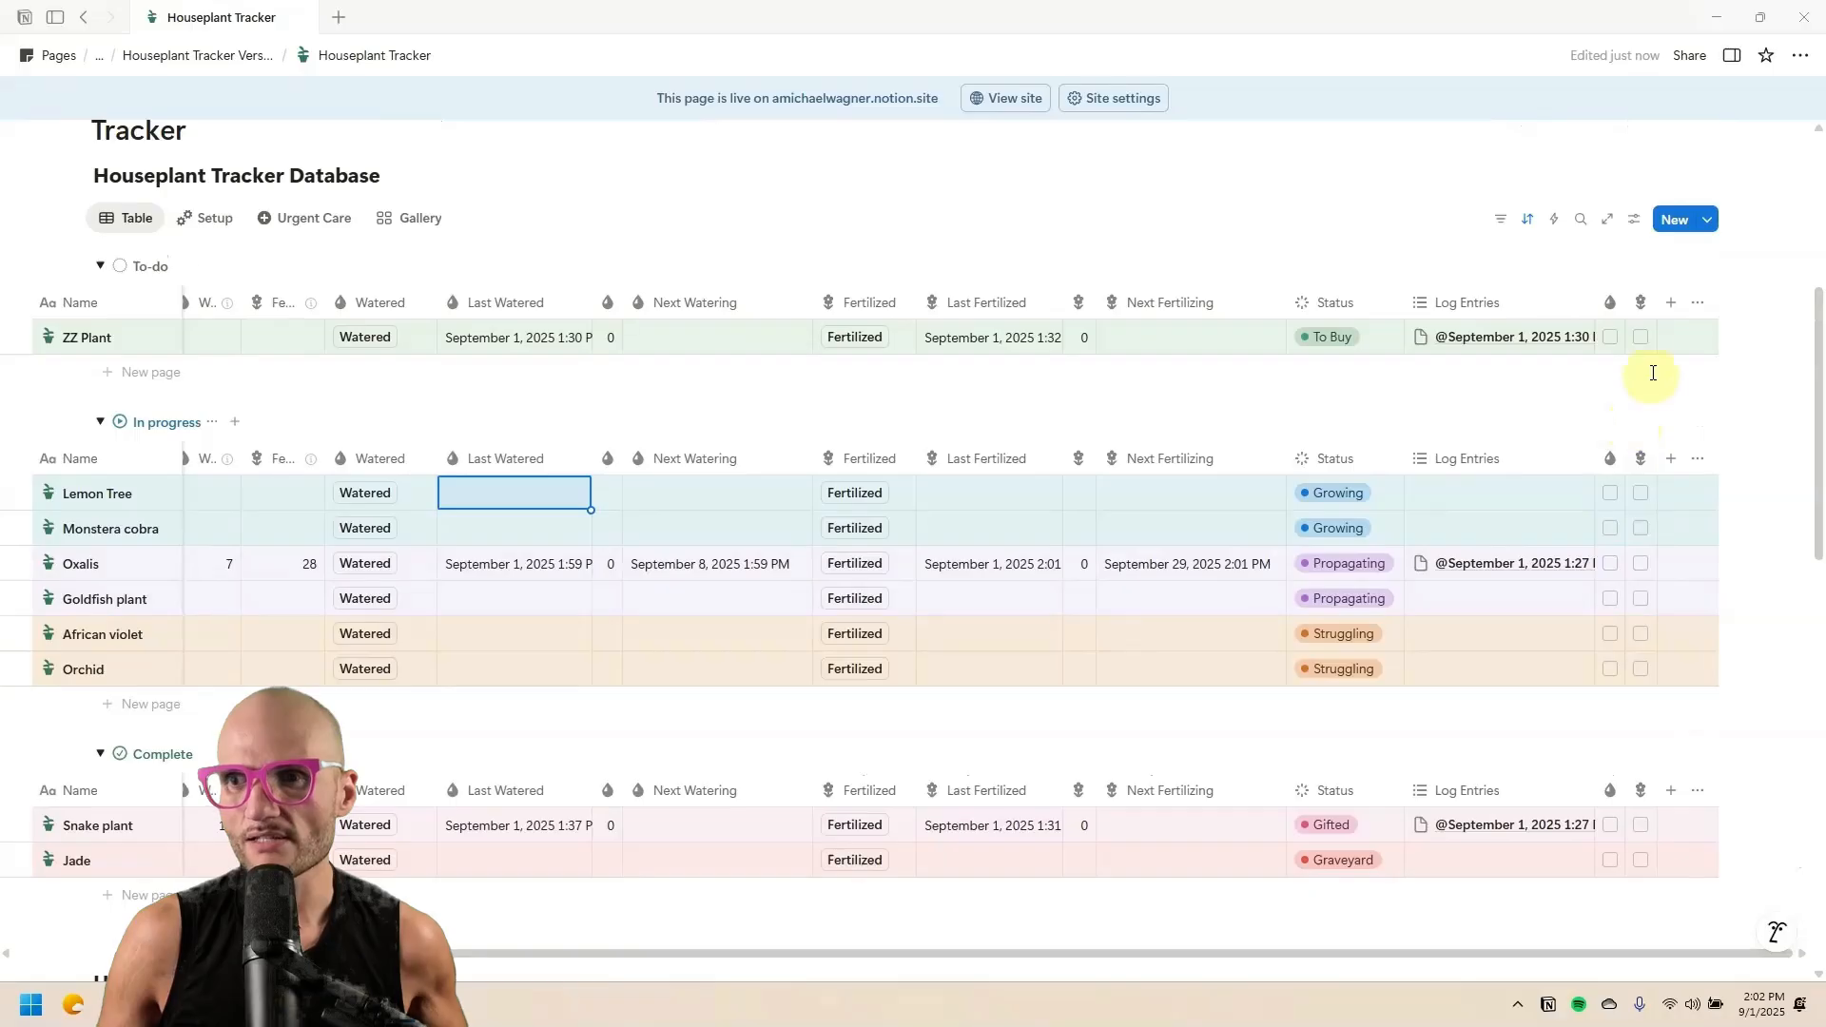
pyautogui.click(1556, 223)
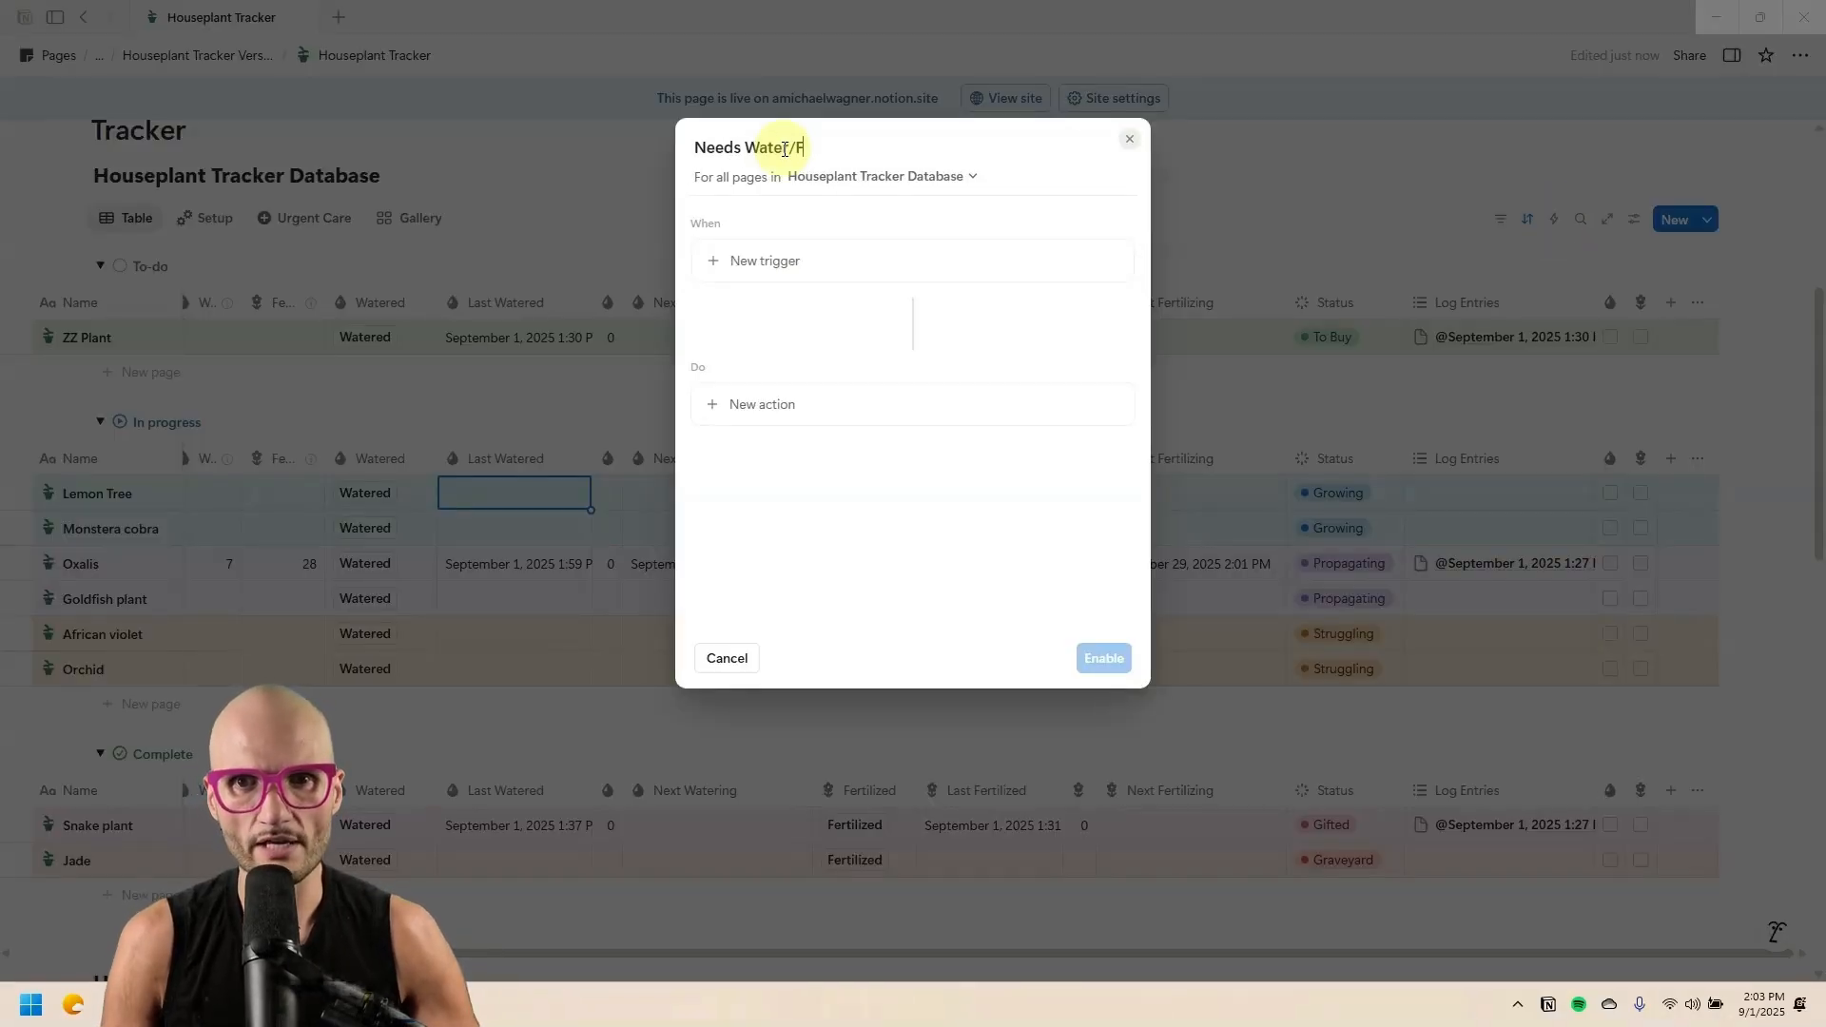
pyautogui.write('rtilizer')
pyautogui.click(770, 253)
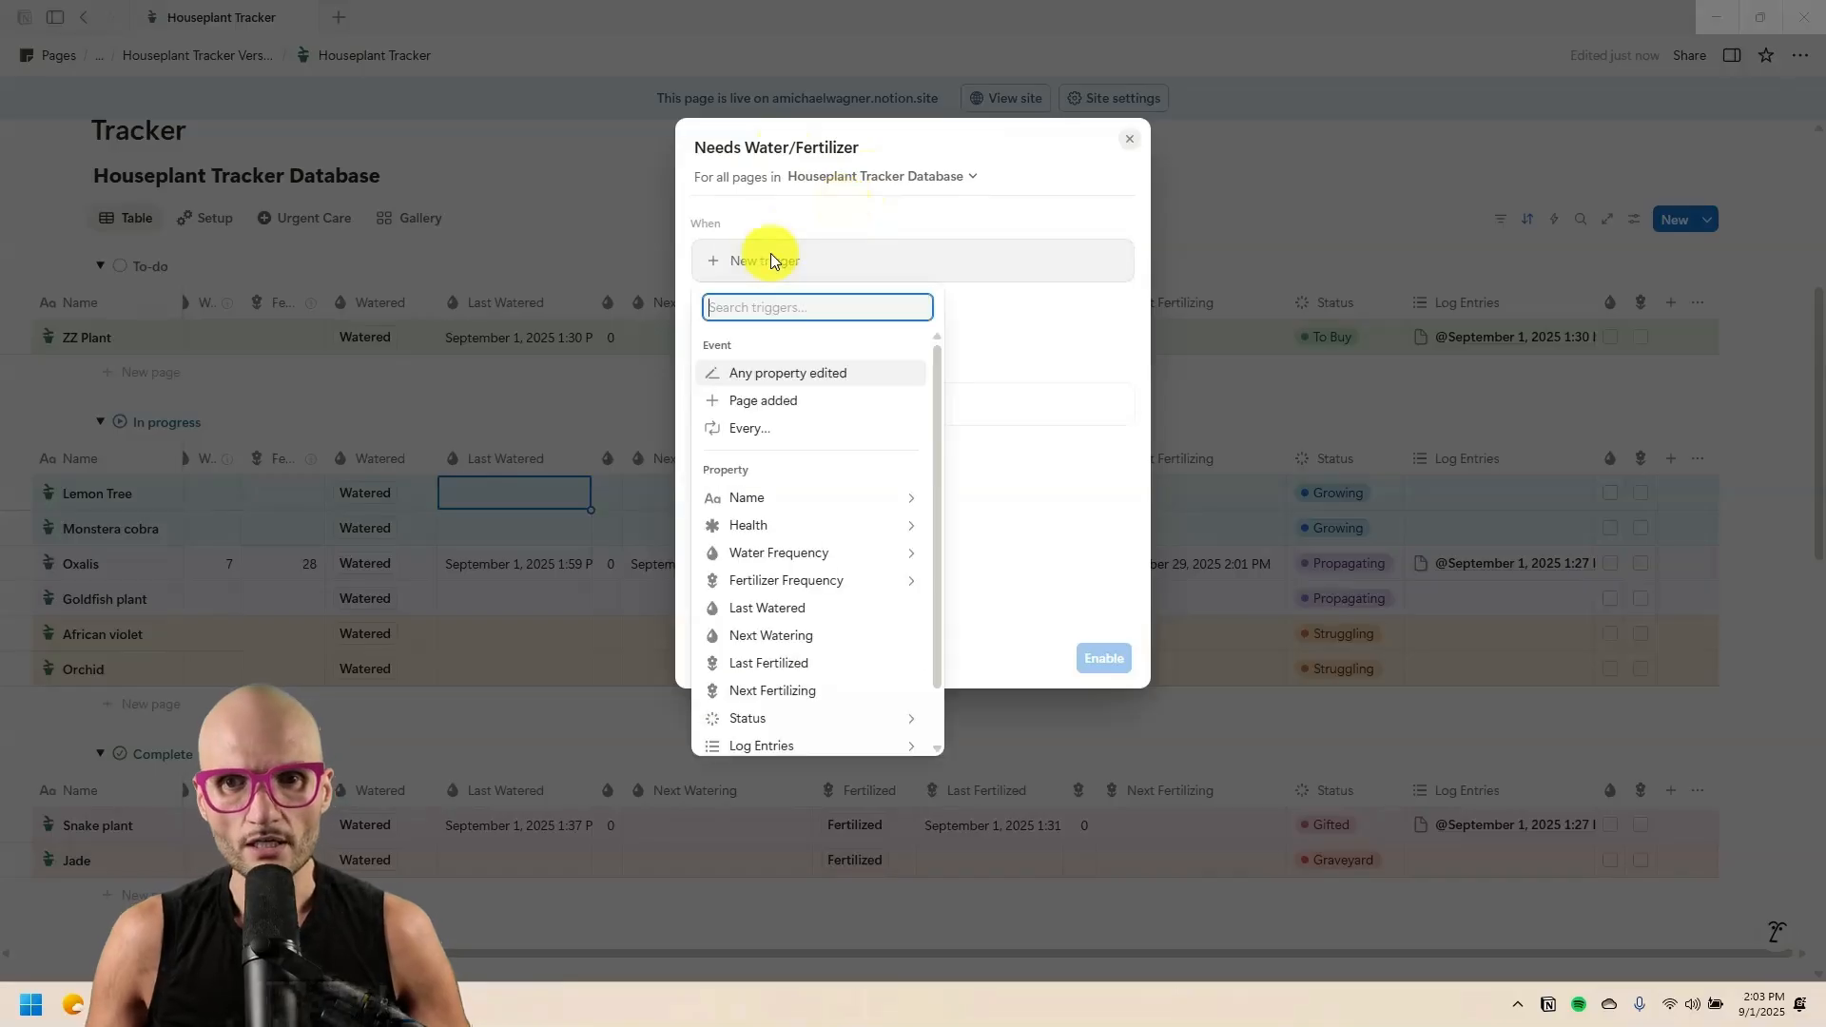
pyautogui.click(770, 445)
pyautogui.click(815, 285)
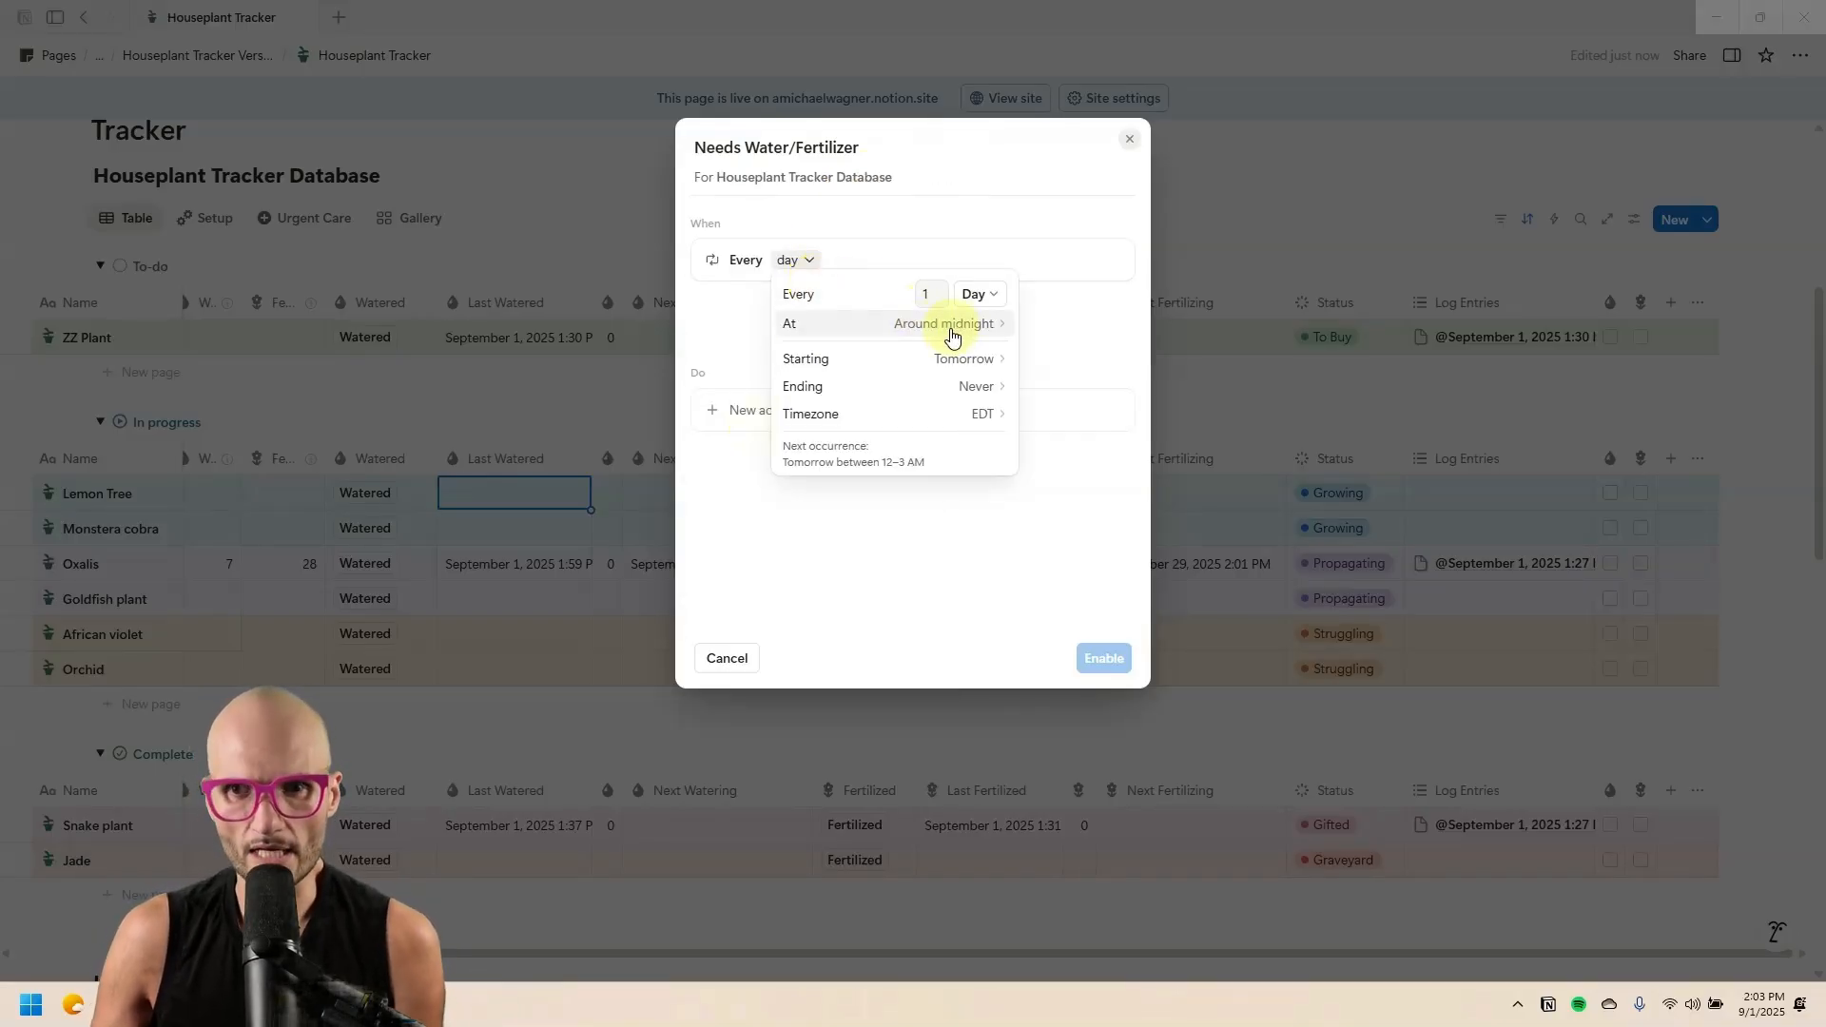
pyautogui.click(1083, 329)
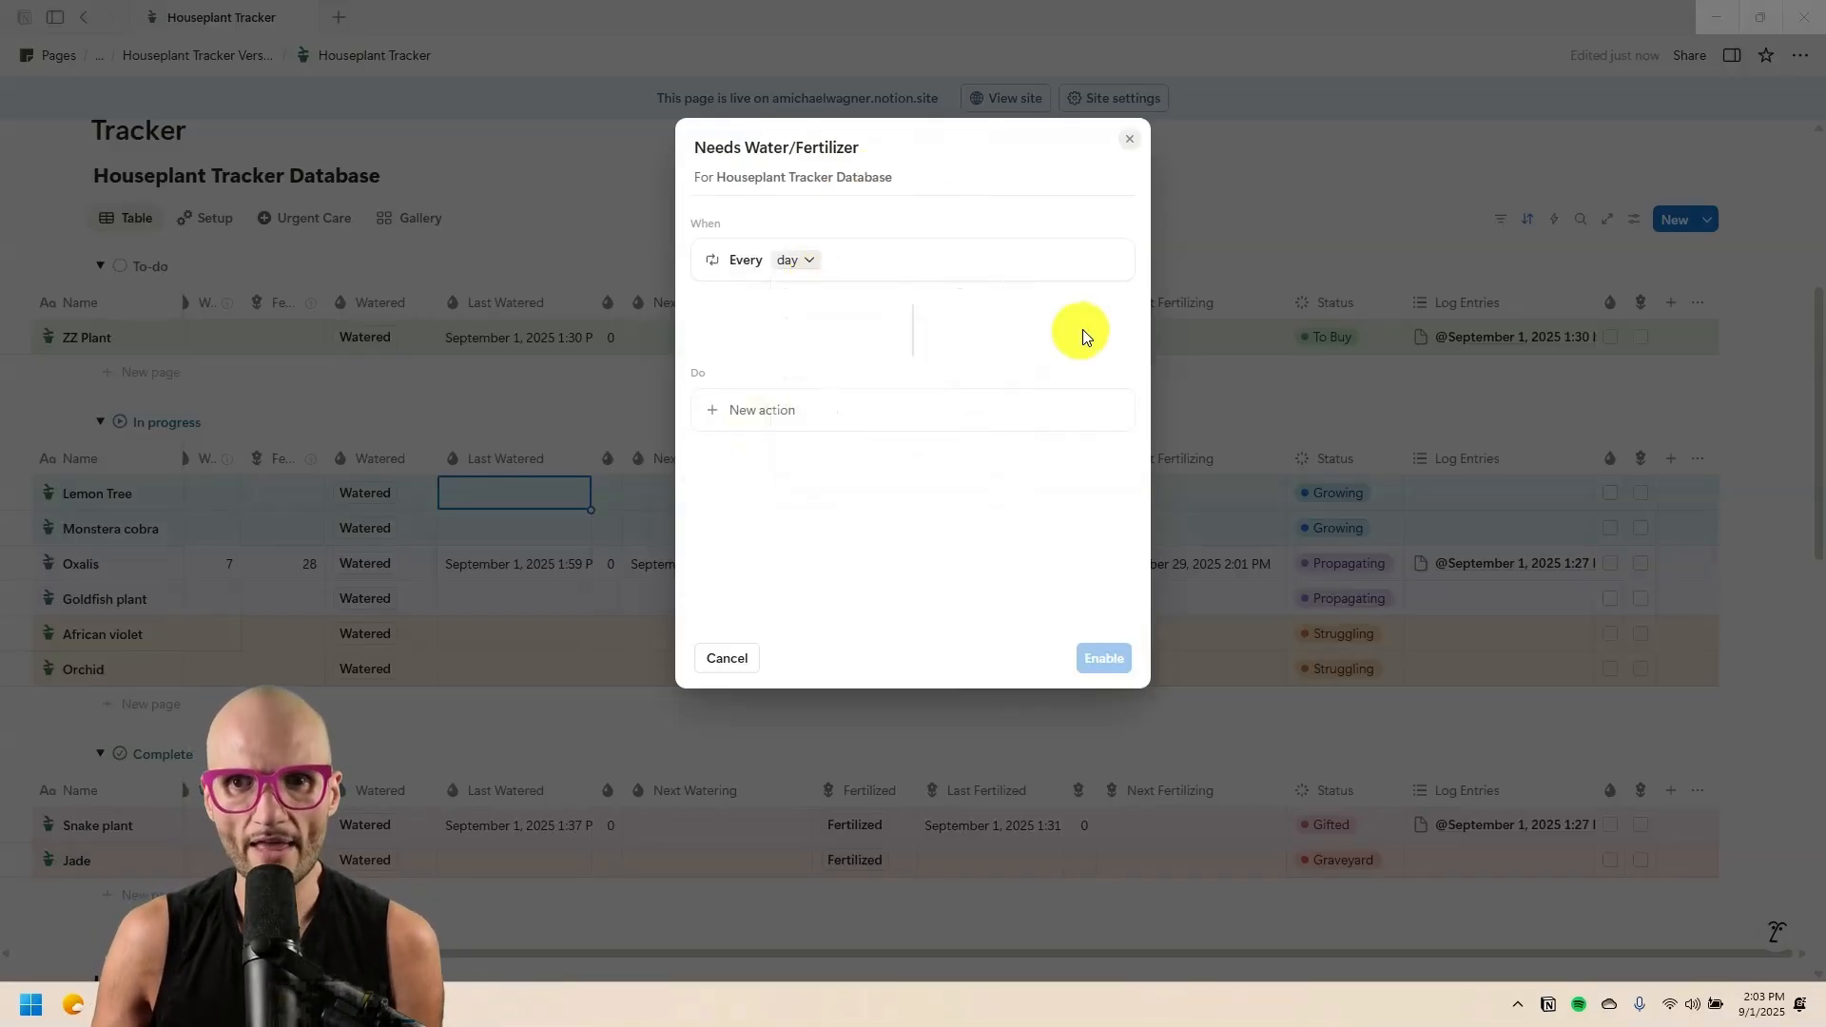
pyautogui.click(778, 268)
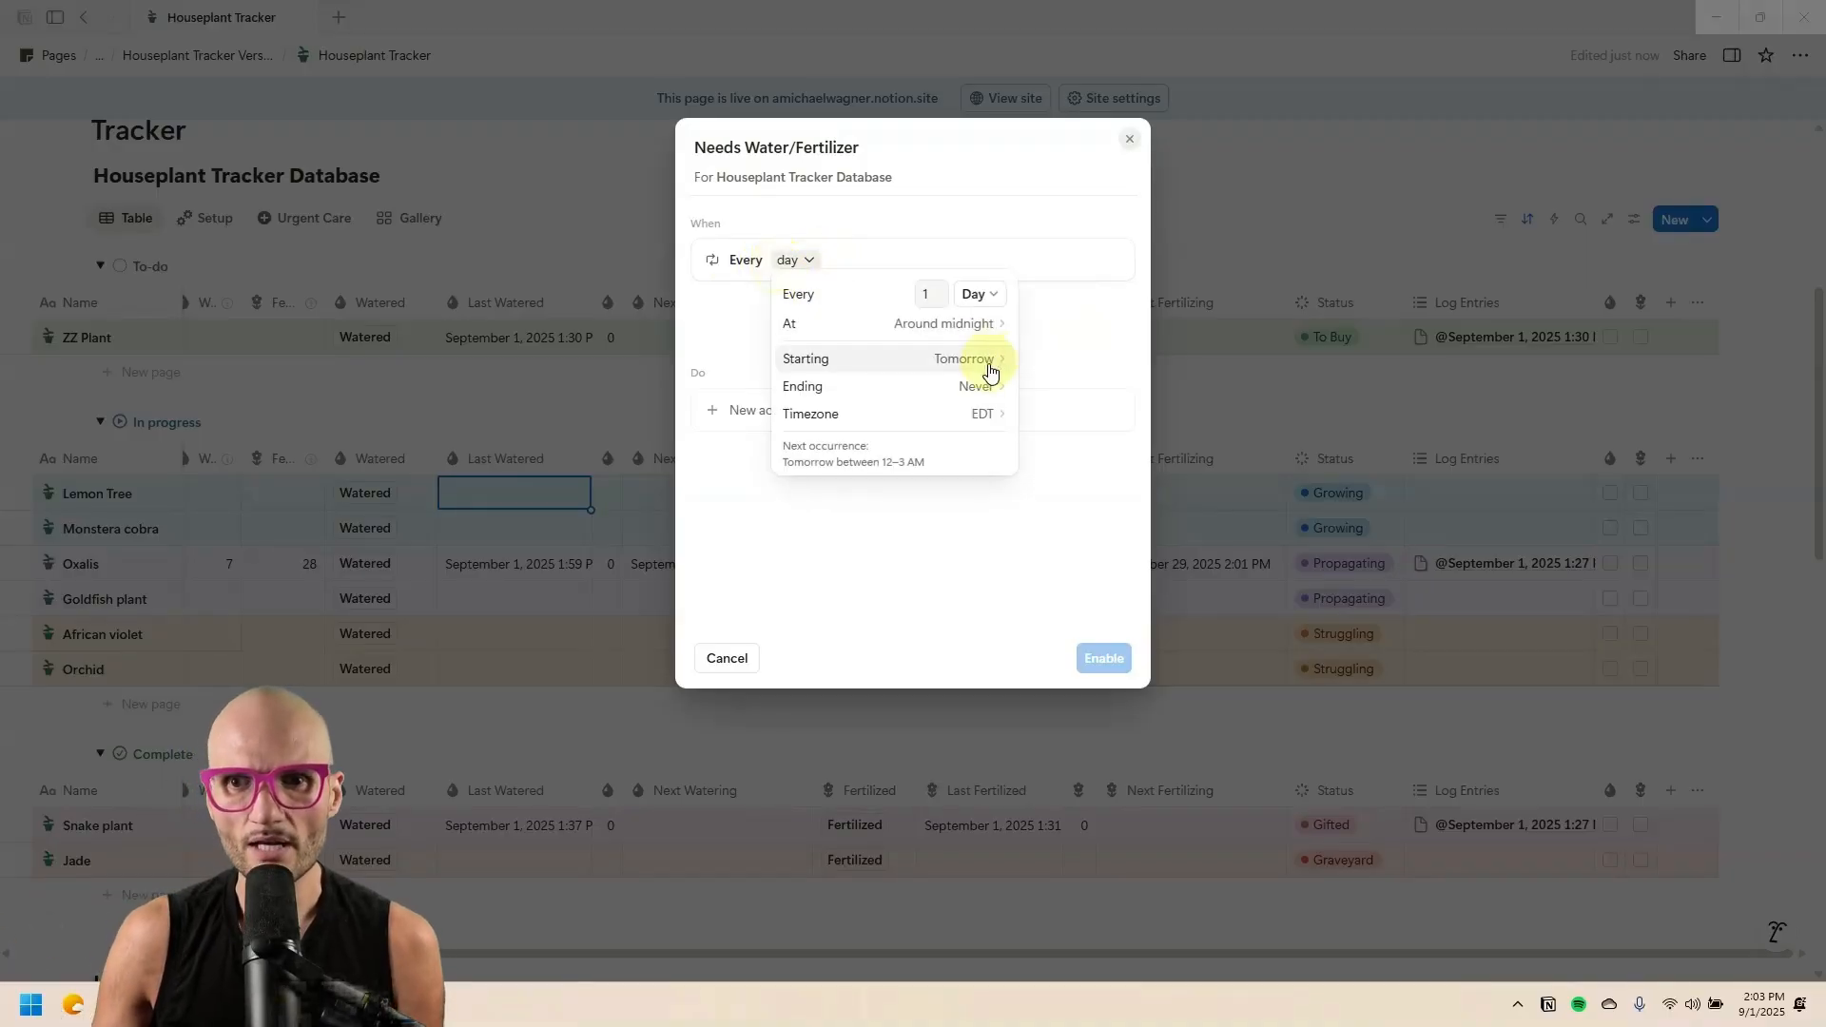
pyautogui.moveTo(989, 325)
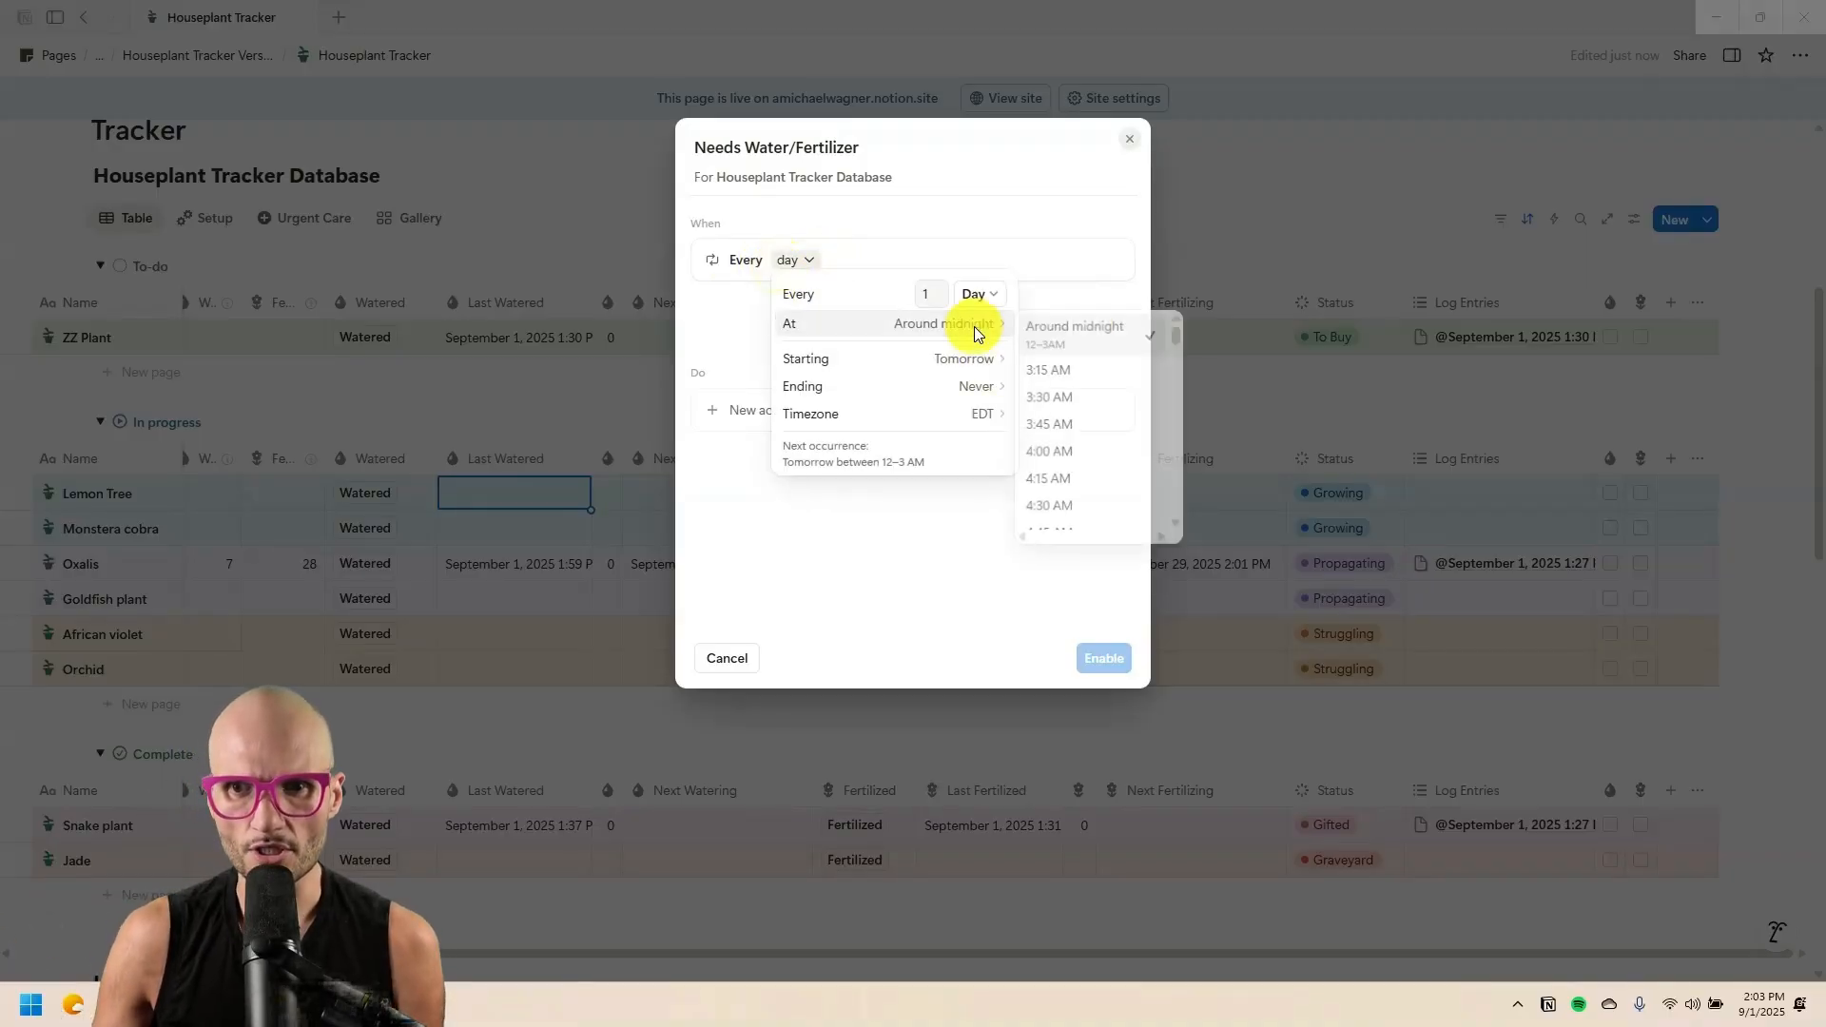
pyautogui.click(949, 215)
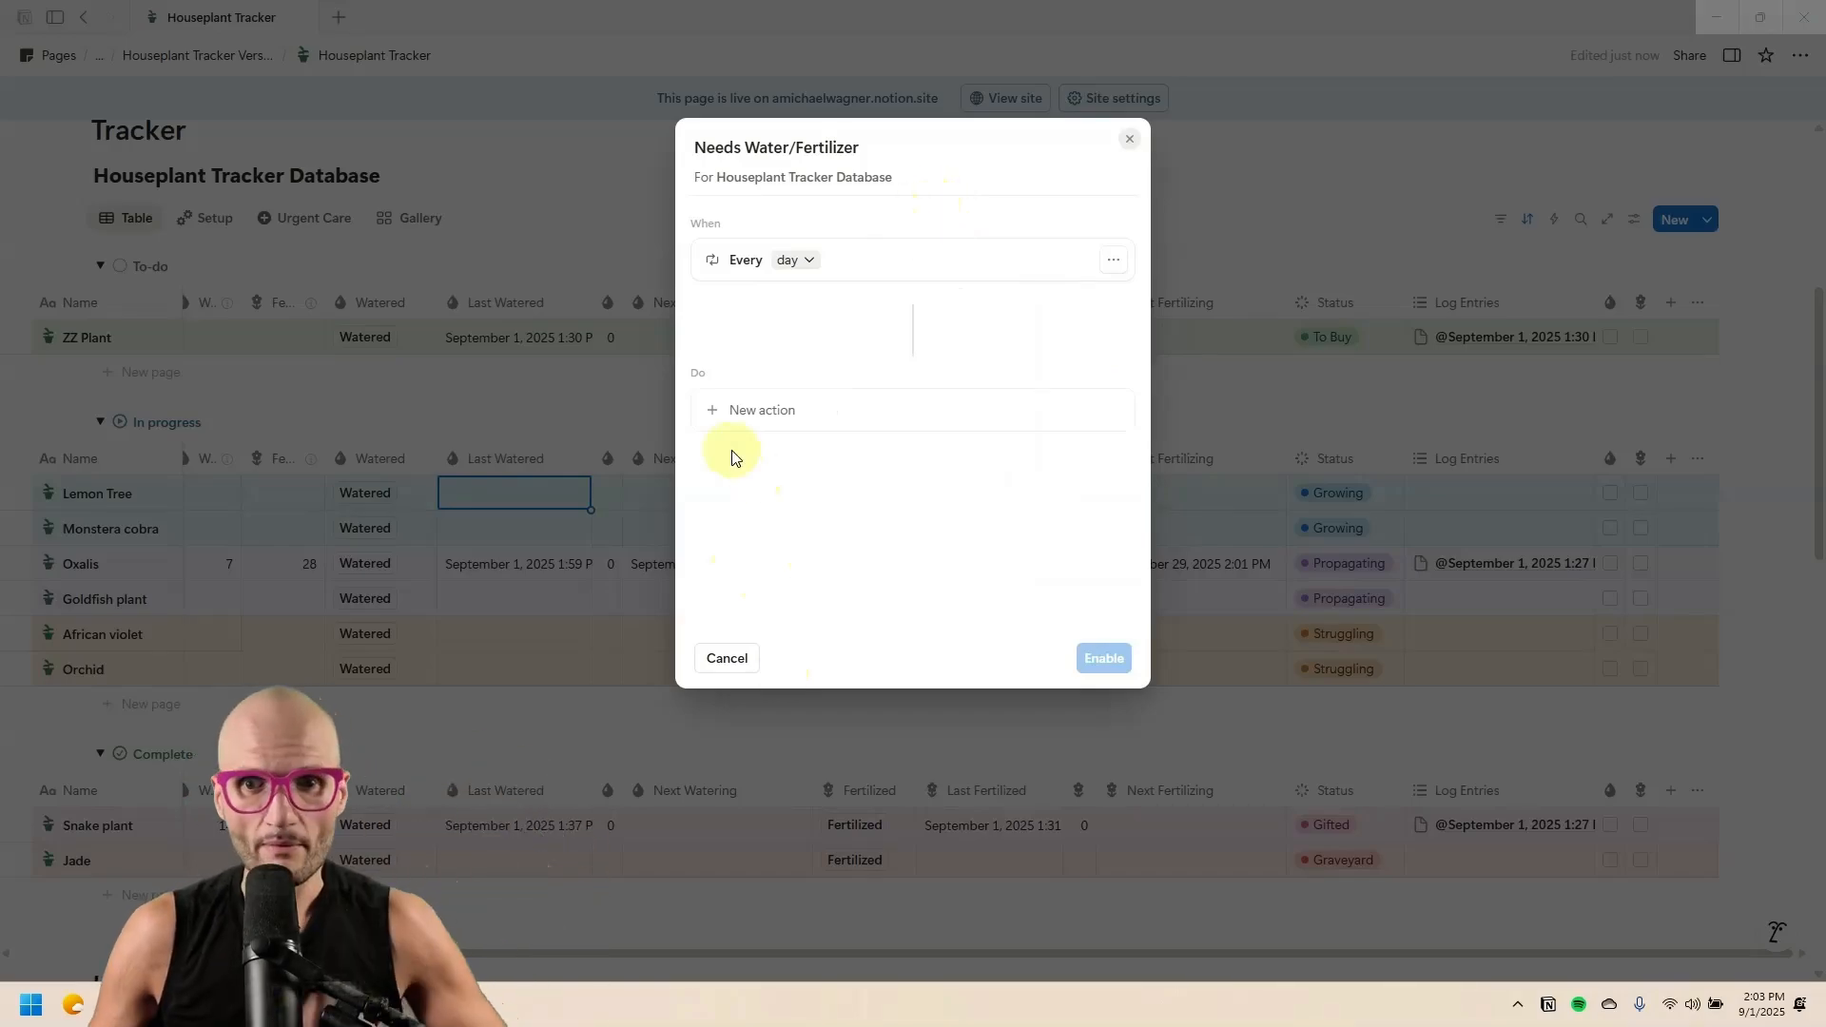
# Add an action that edits pages in Houseplant Tracker Database, filtered to those whose Next Watering start date is today.
pyautogui.click(750, 409)
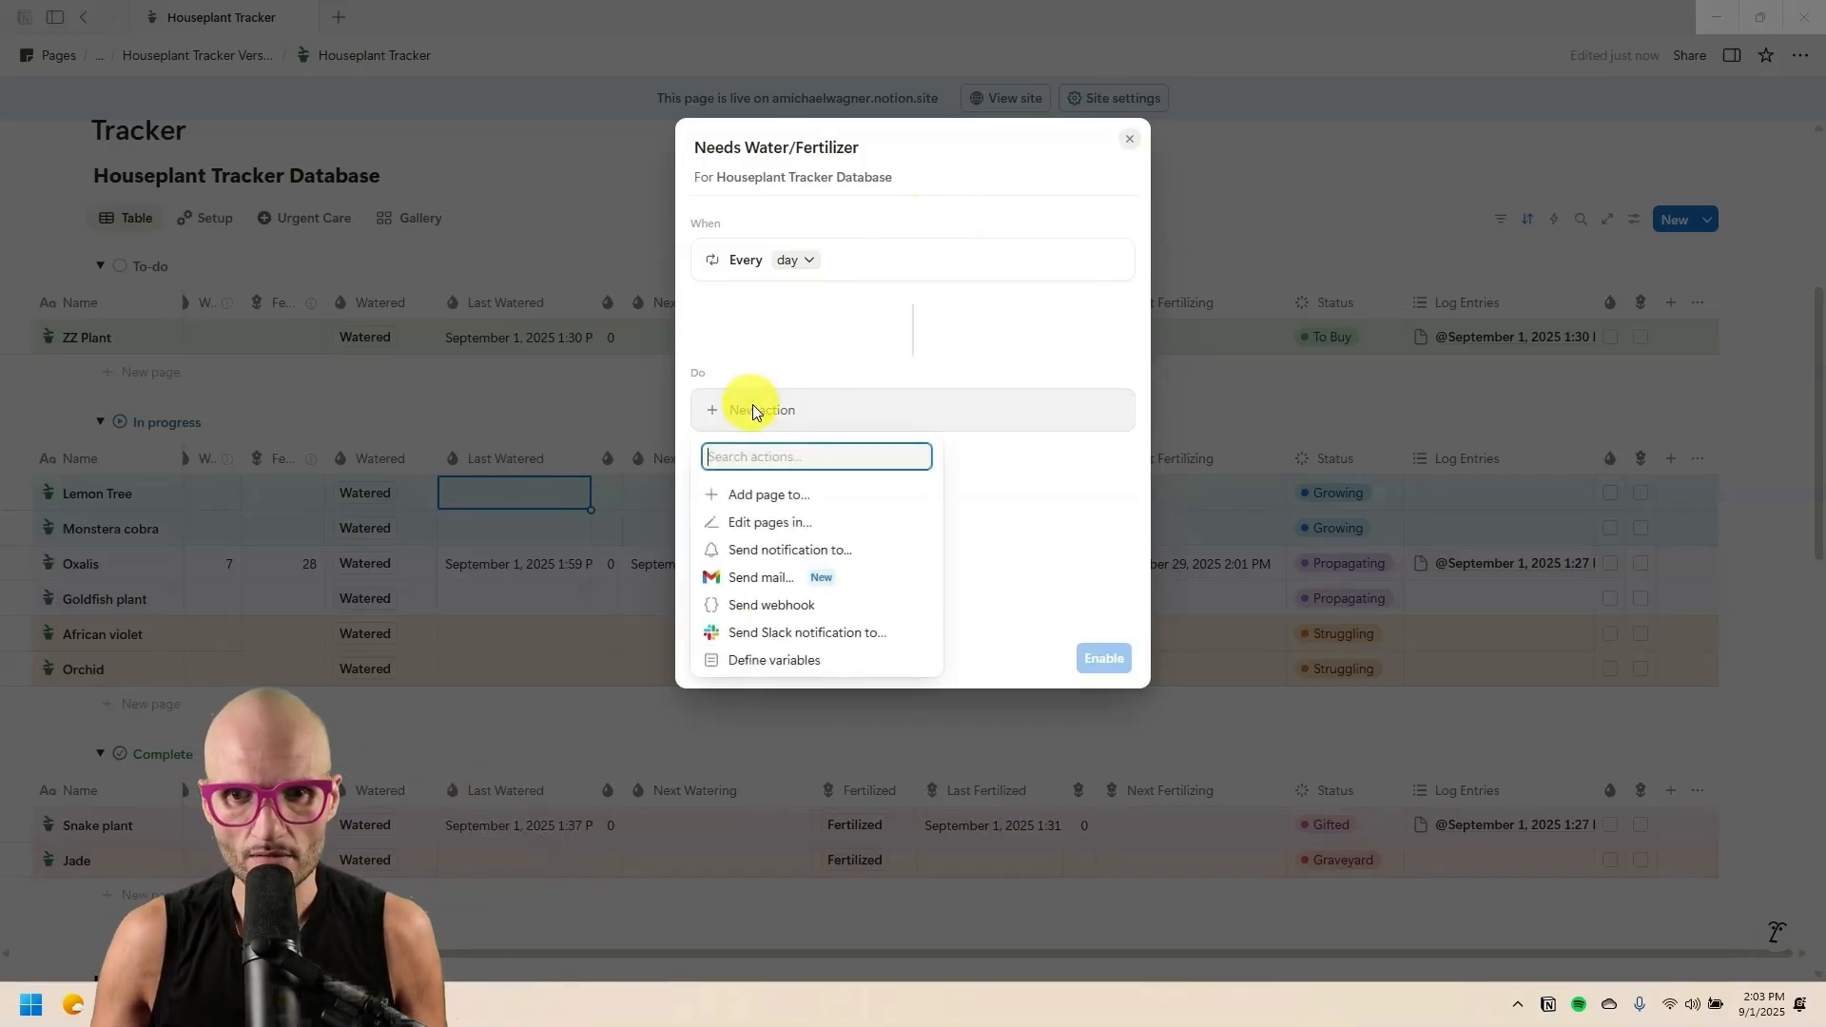
pyautogui.click(818, 521)
pyautogui.click(829, 516)
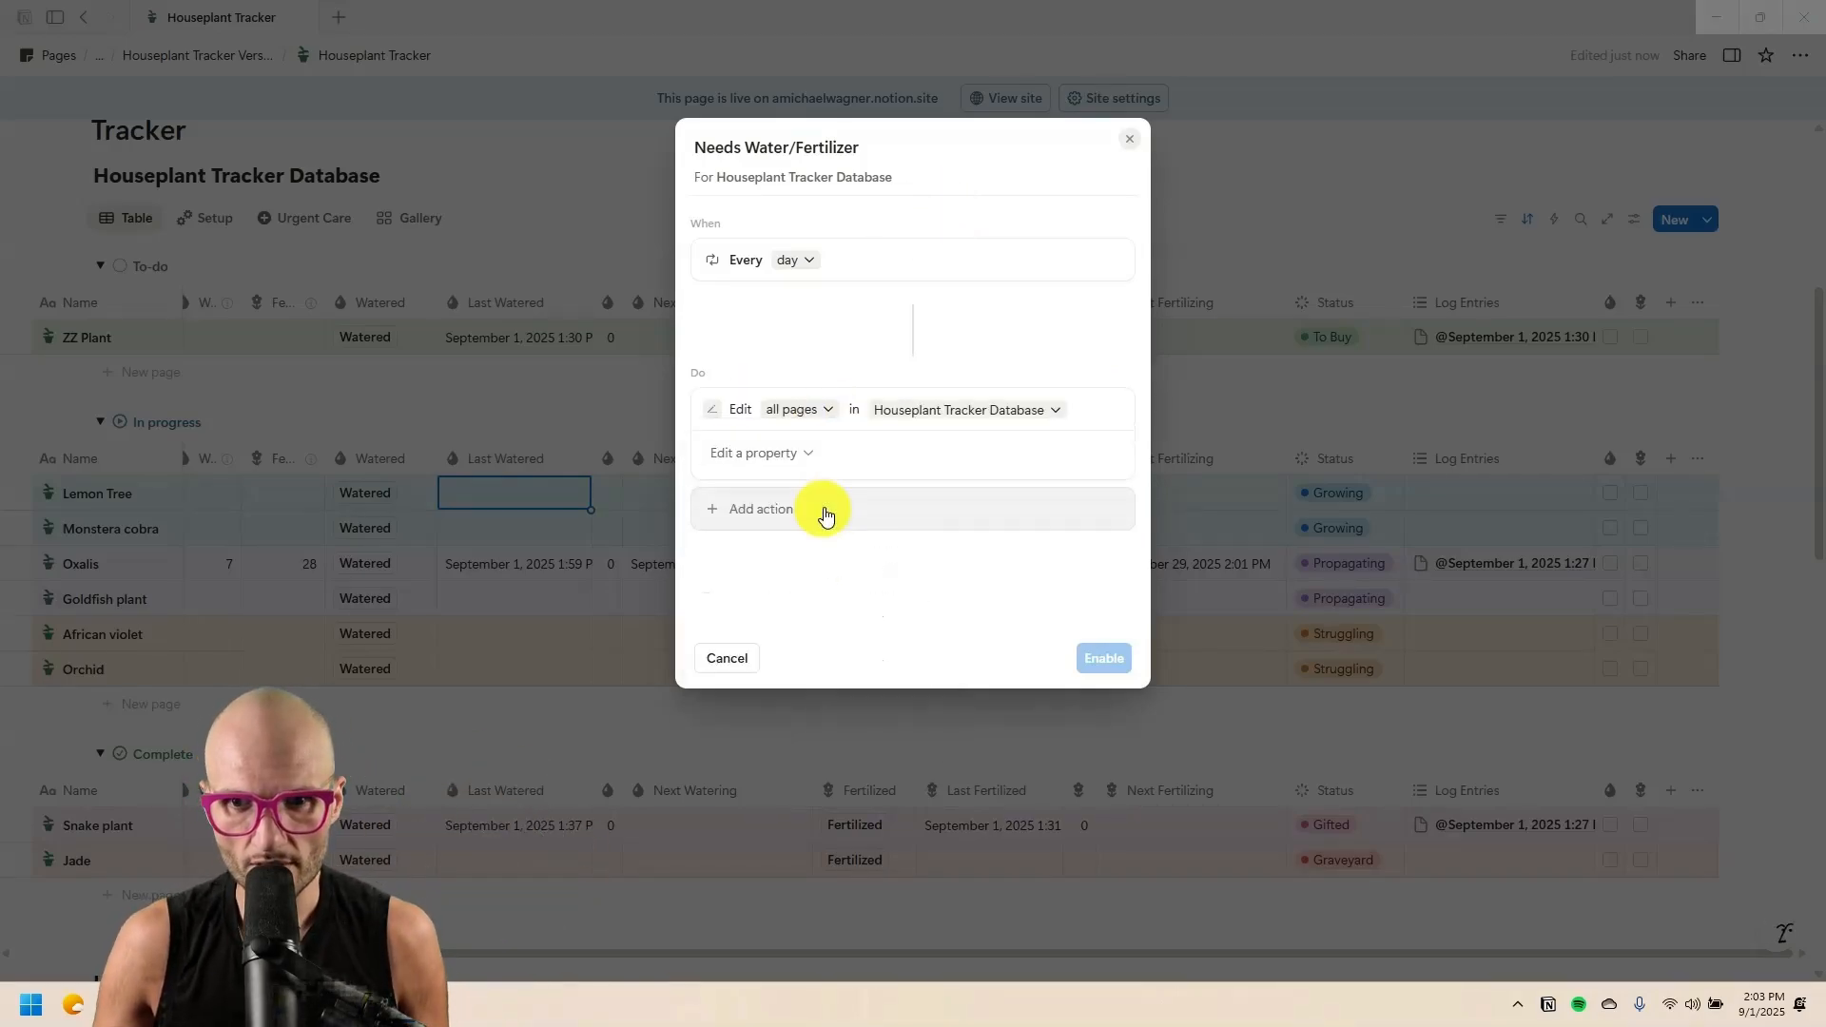
pyautogui.click(807, 412)
pyautogui.click(728, 440)
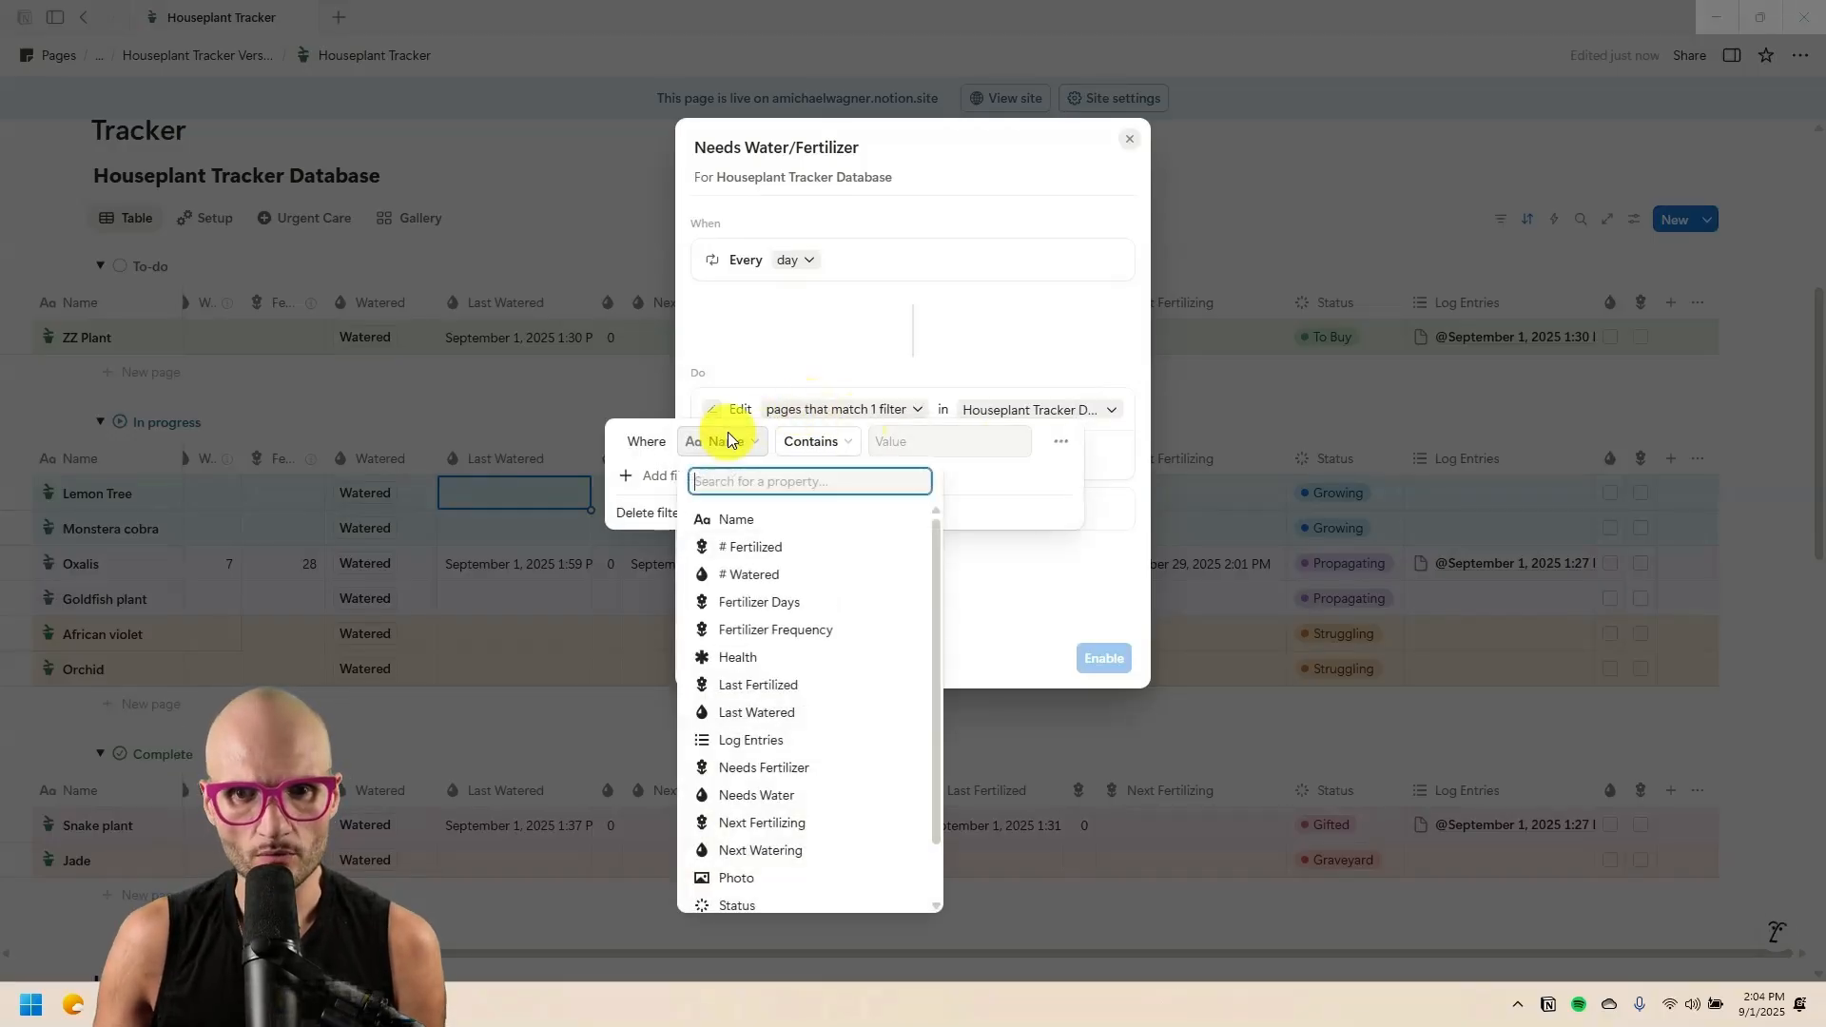
pyautogui.click(830, 852)
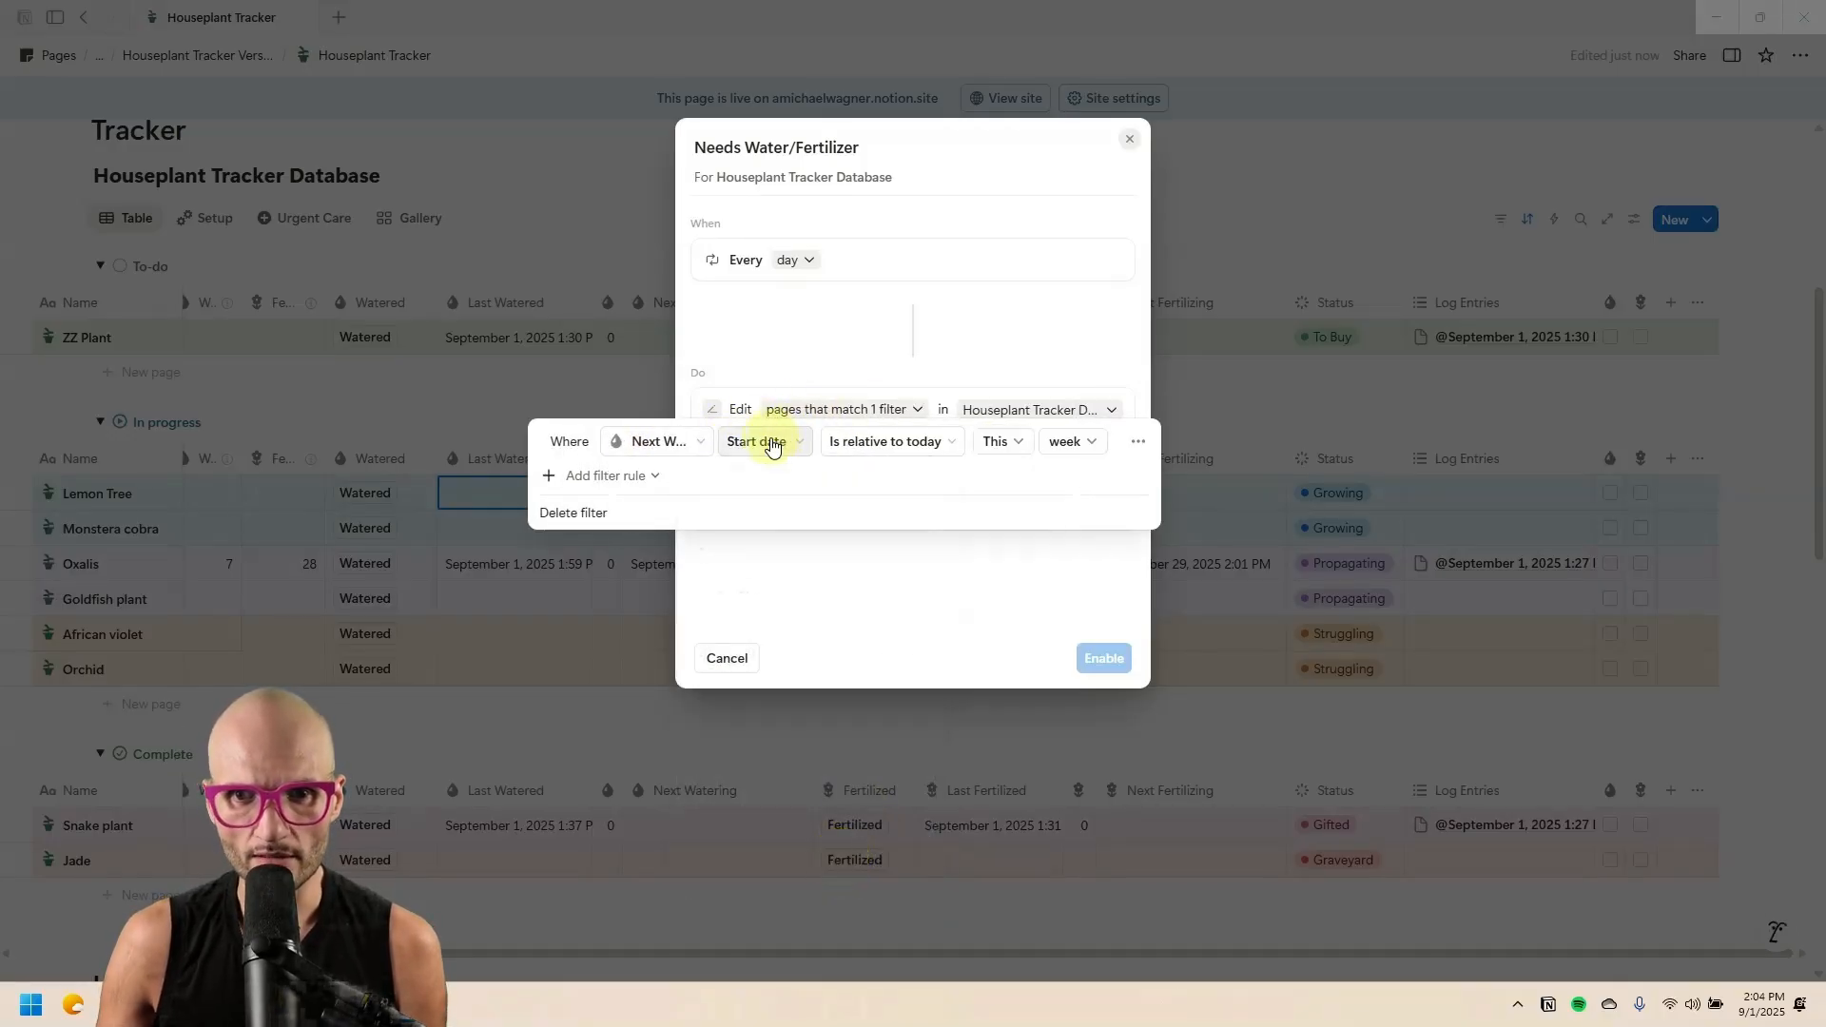
pyautogui.click(918, 443)
pyautogui.click(936, 471)
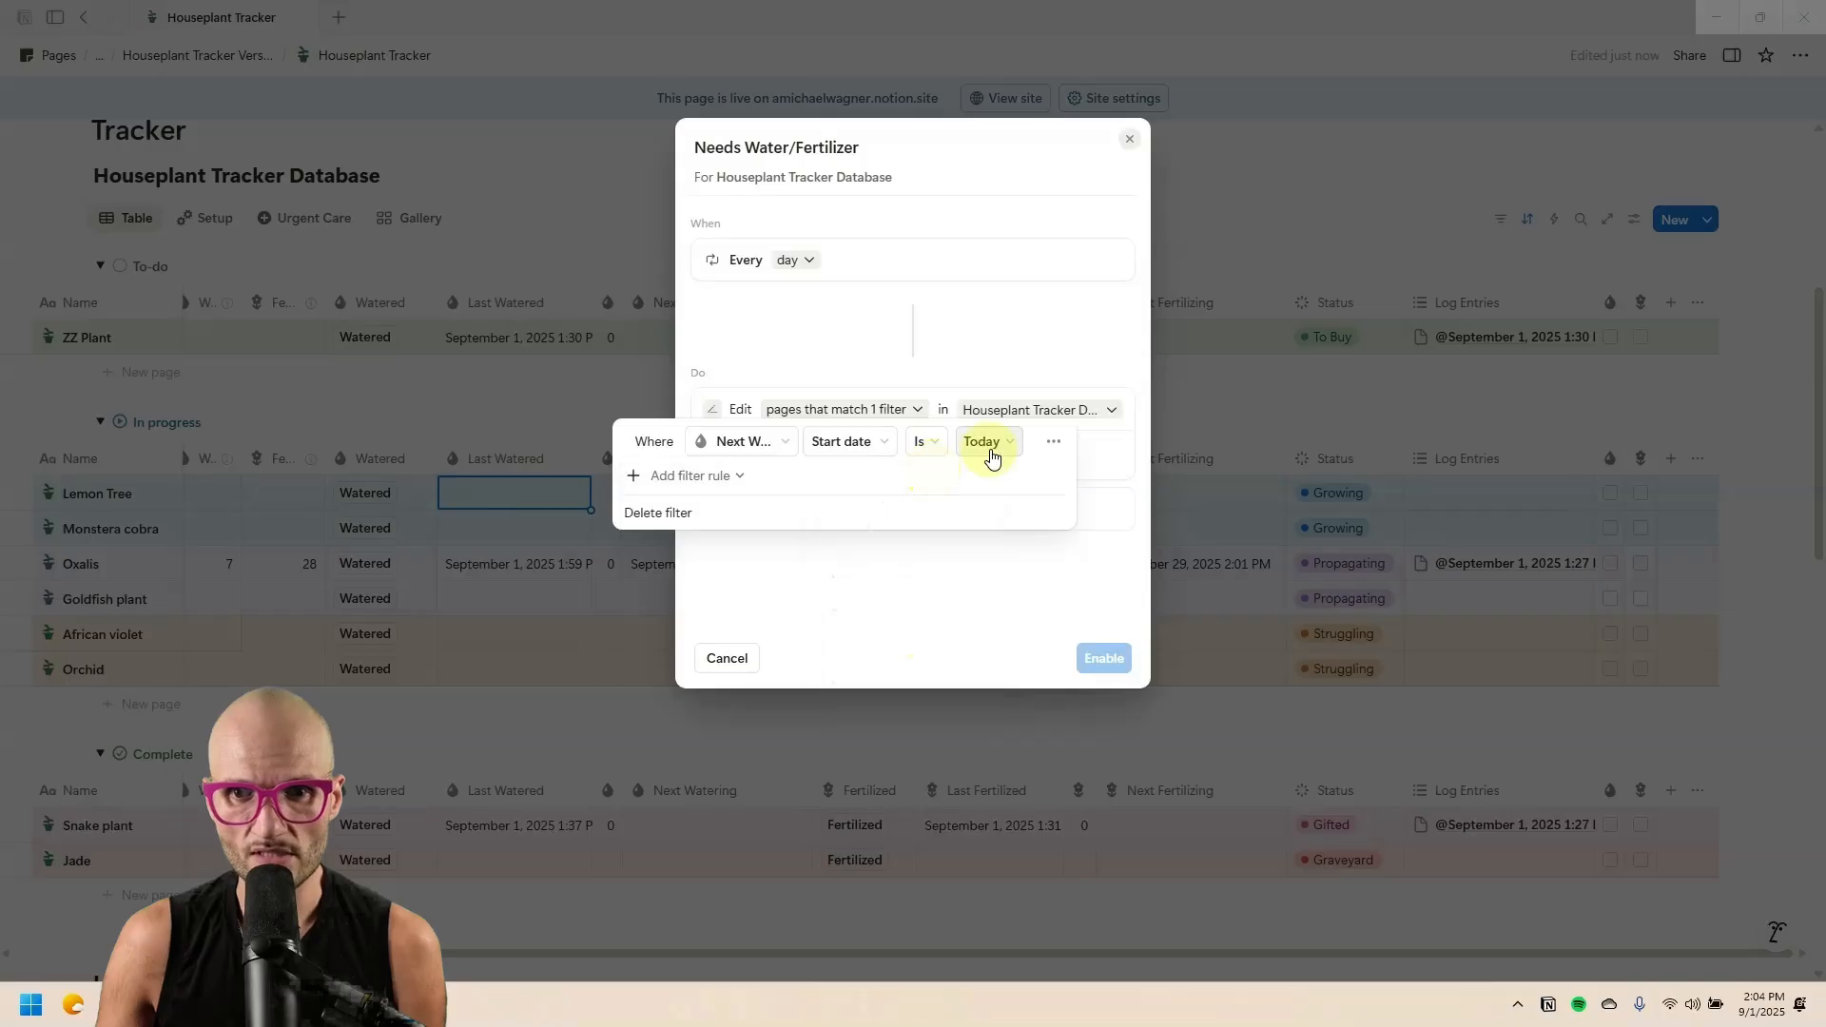
pyautogui.click(933, 325)
# Have the watering action set the Needs Water property to checked.
pyautogui.click(769, 456)
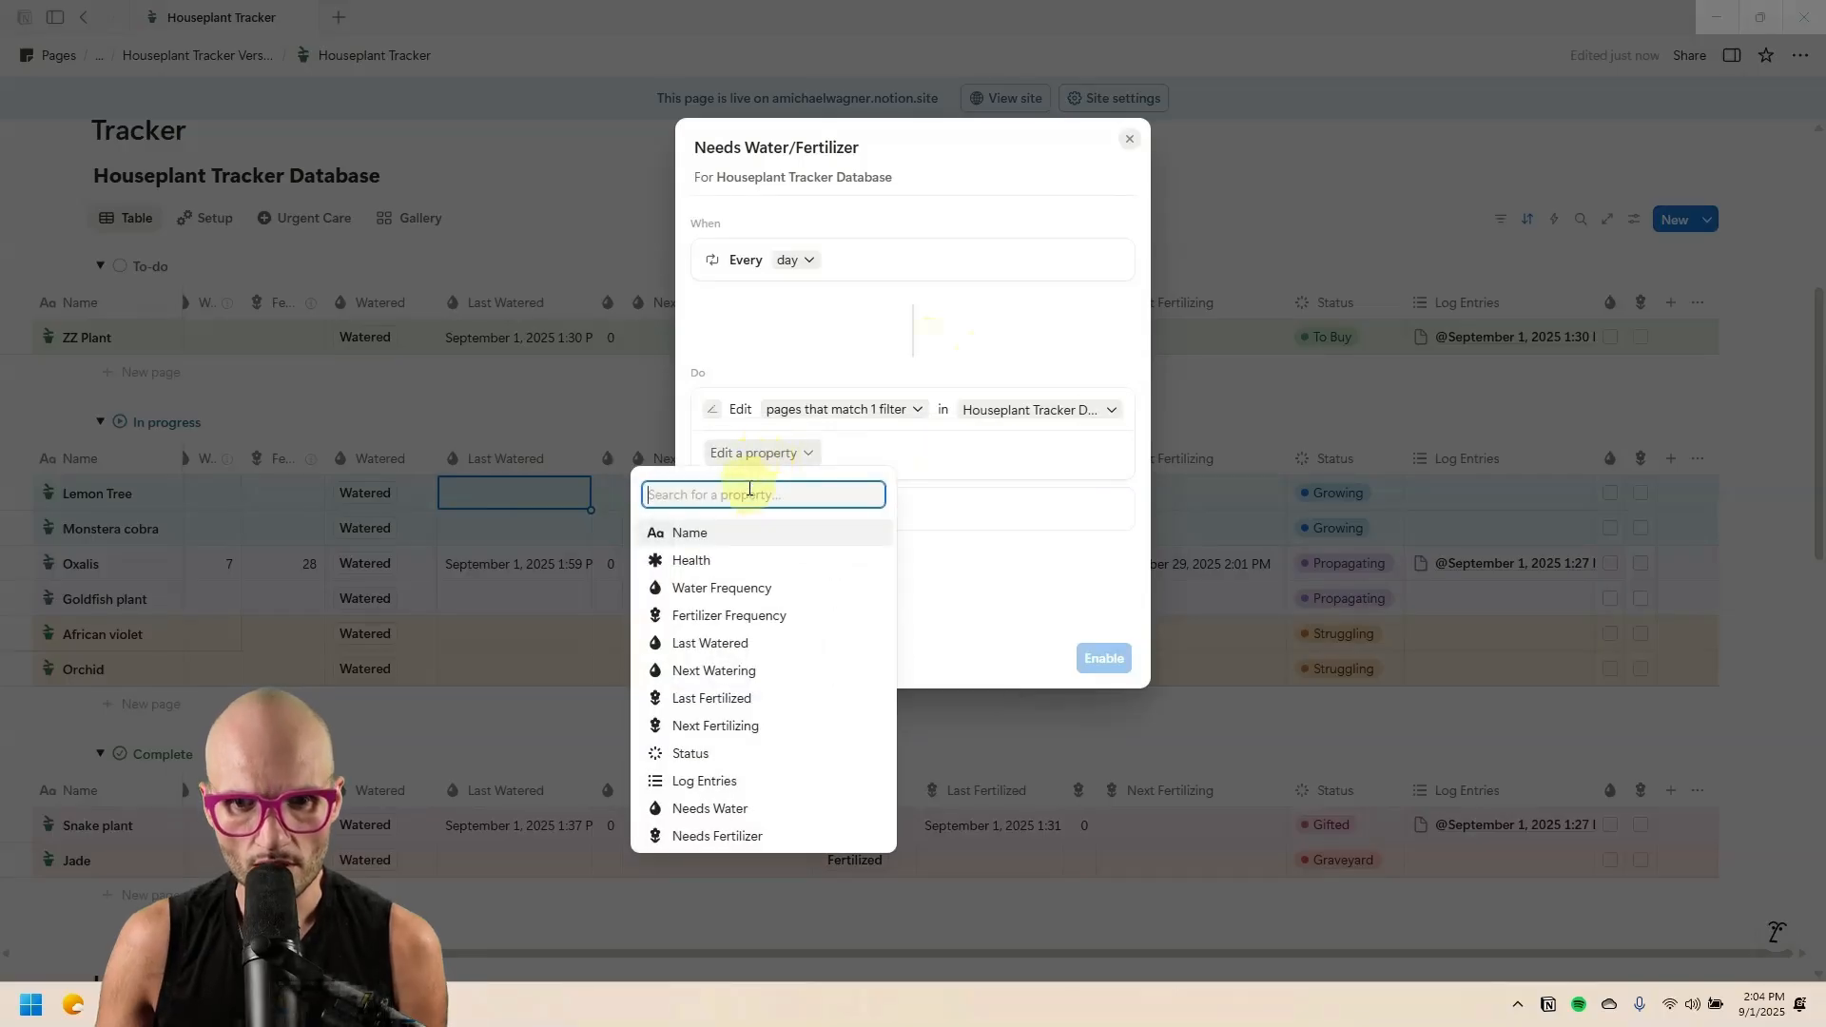
pyautogui.click(797, 810)
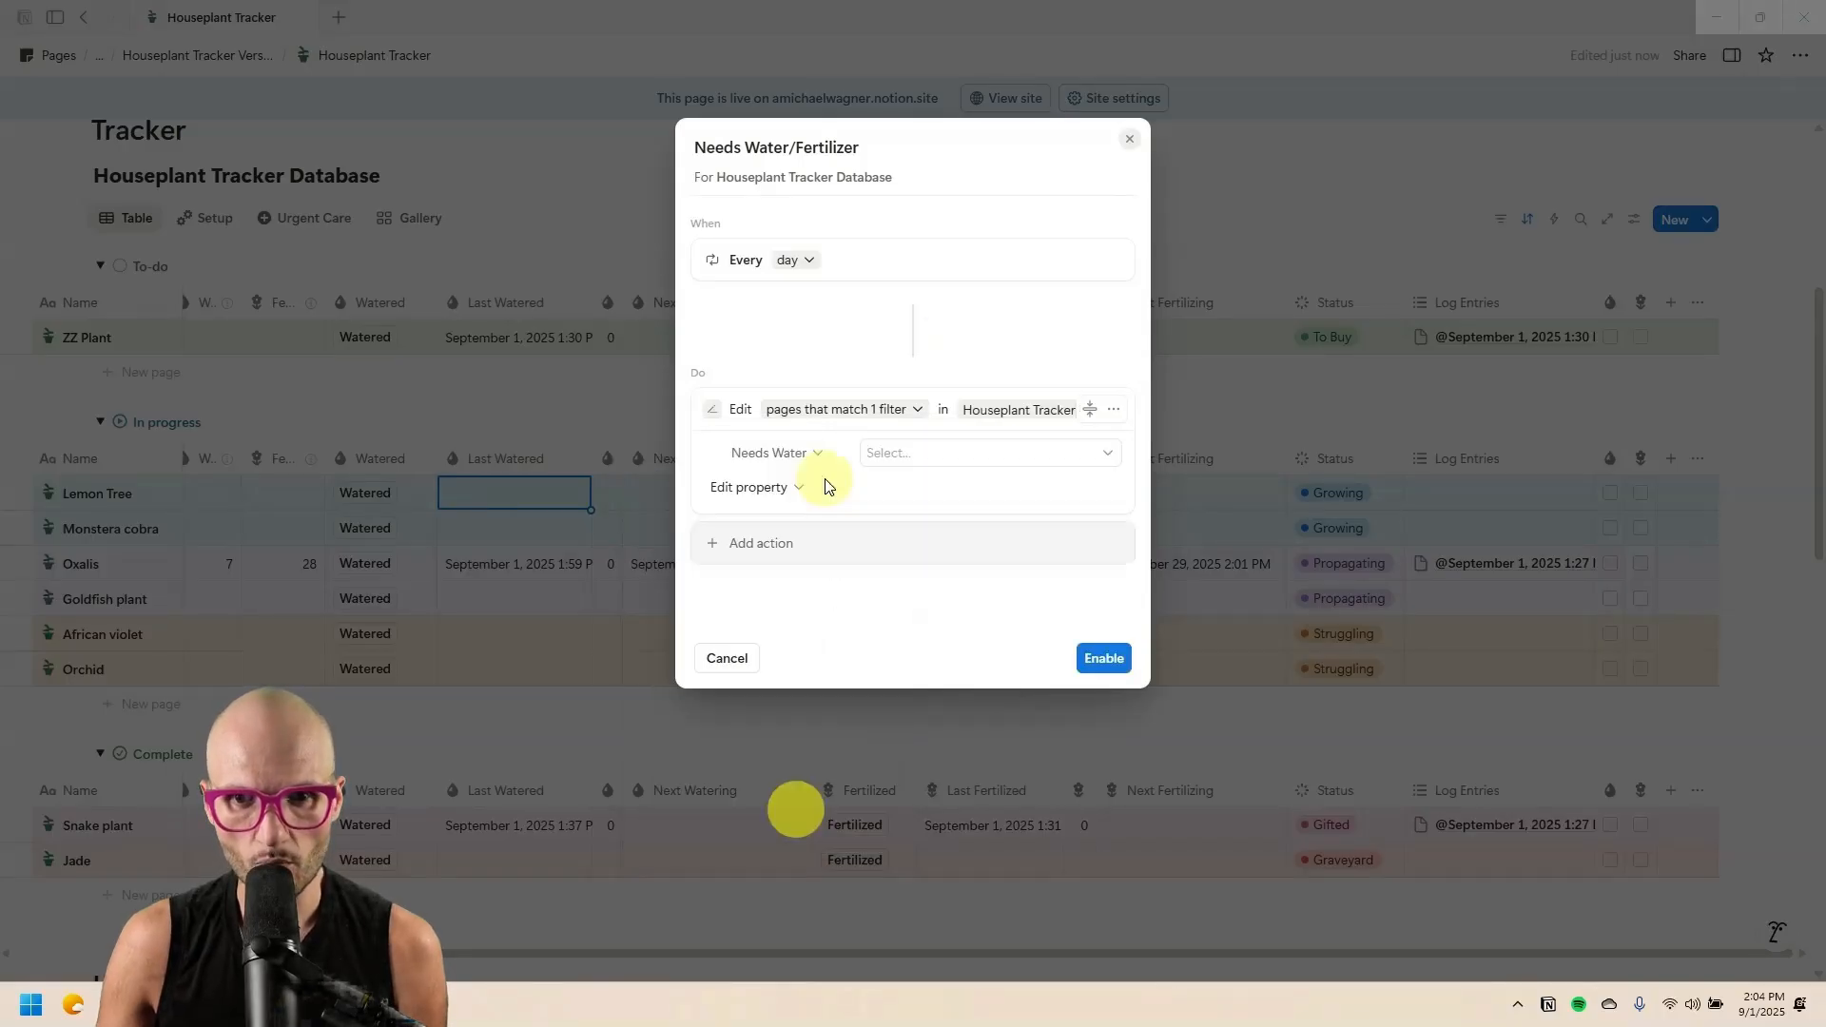
pyautogui.click(921, 463)
pyautogui.click(949, 540)
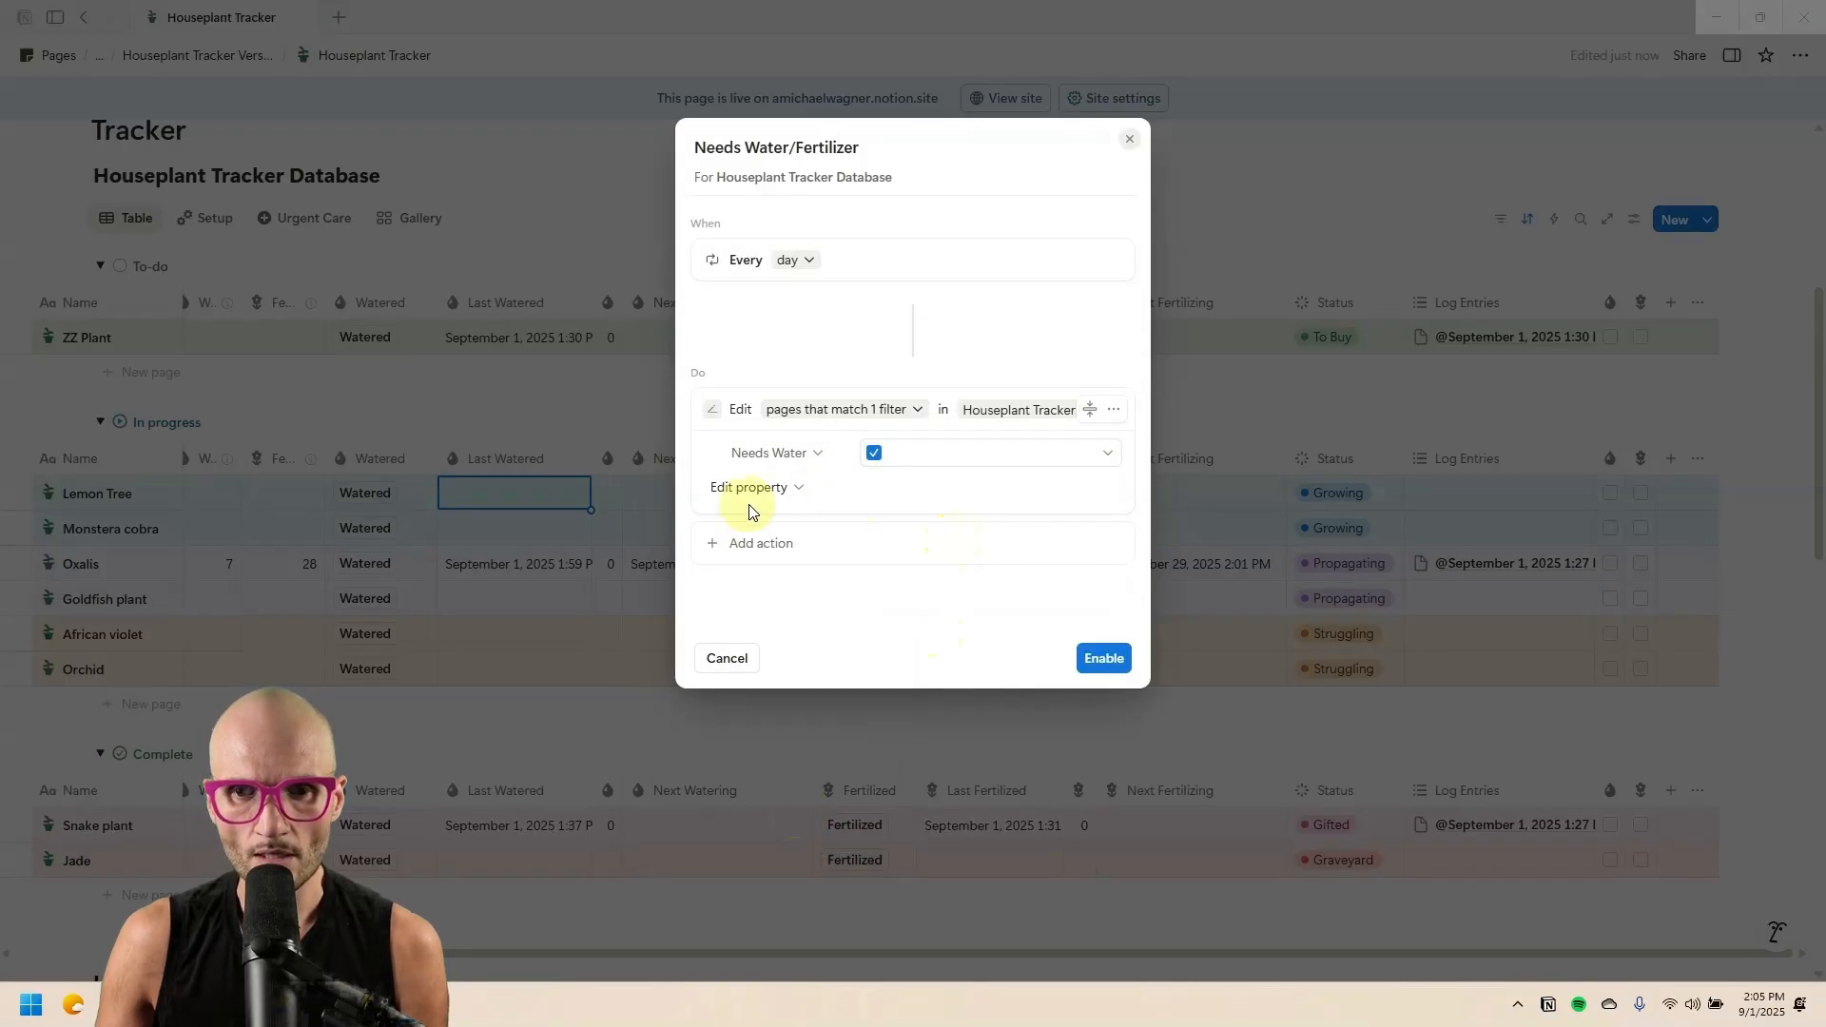
# Add a second action that edits Houseplant Tracker Database pages whose Next Fertilizing start date is today.
pyautogui.click(758, 543)
pyautogui.click(810, 649)
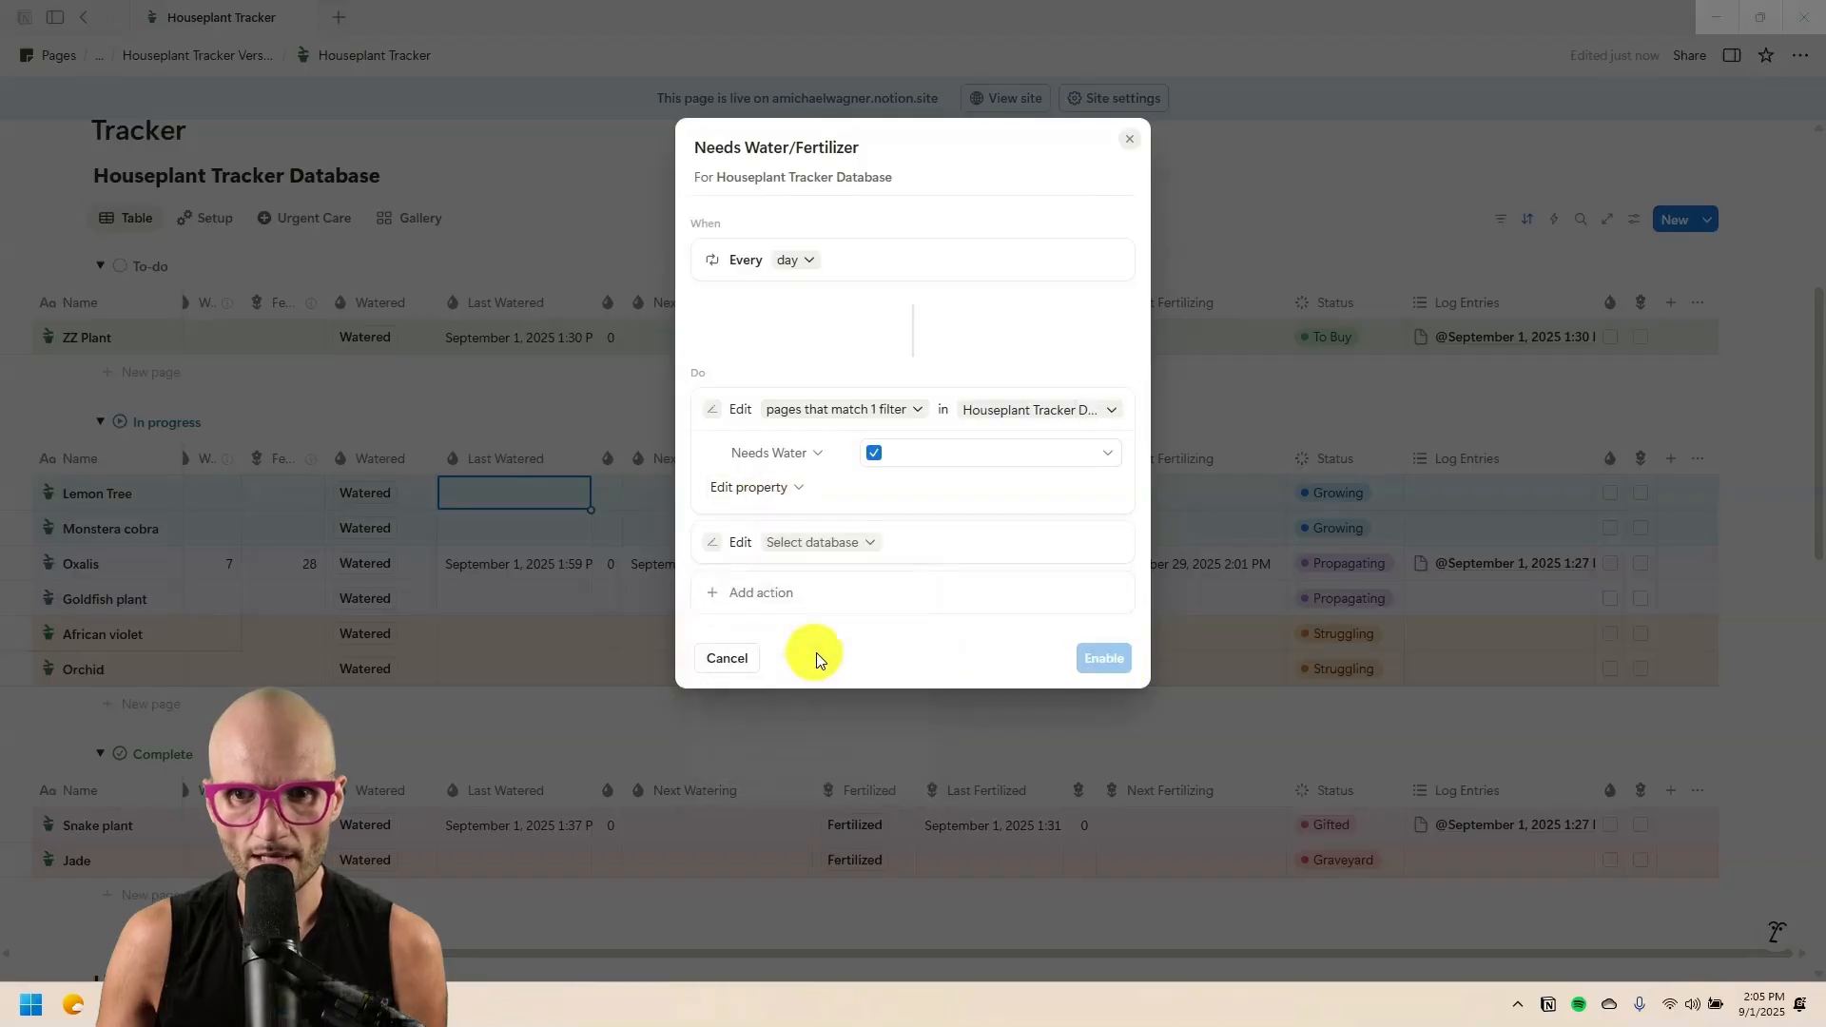
pyautogui.click(827, 541)
pyautogui.click(868, 658)
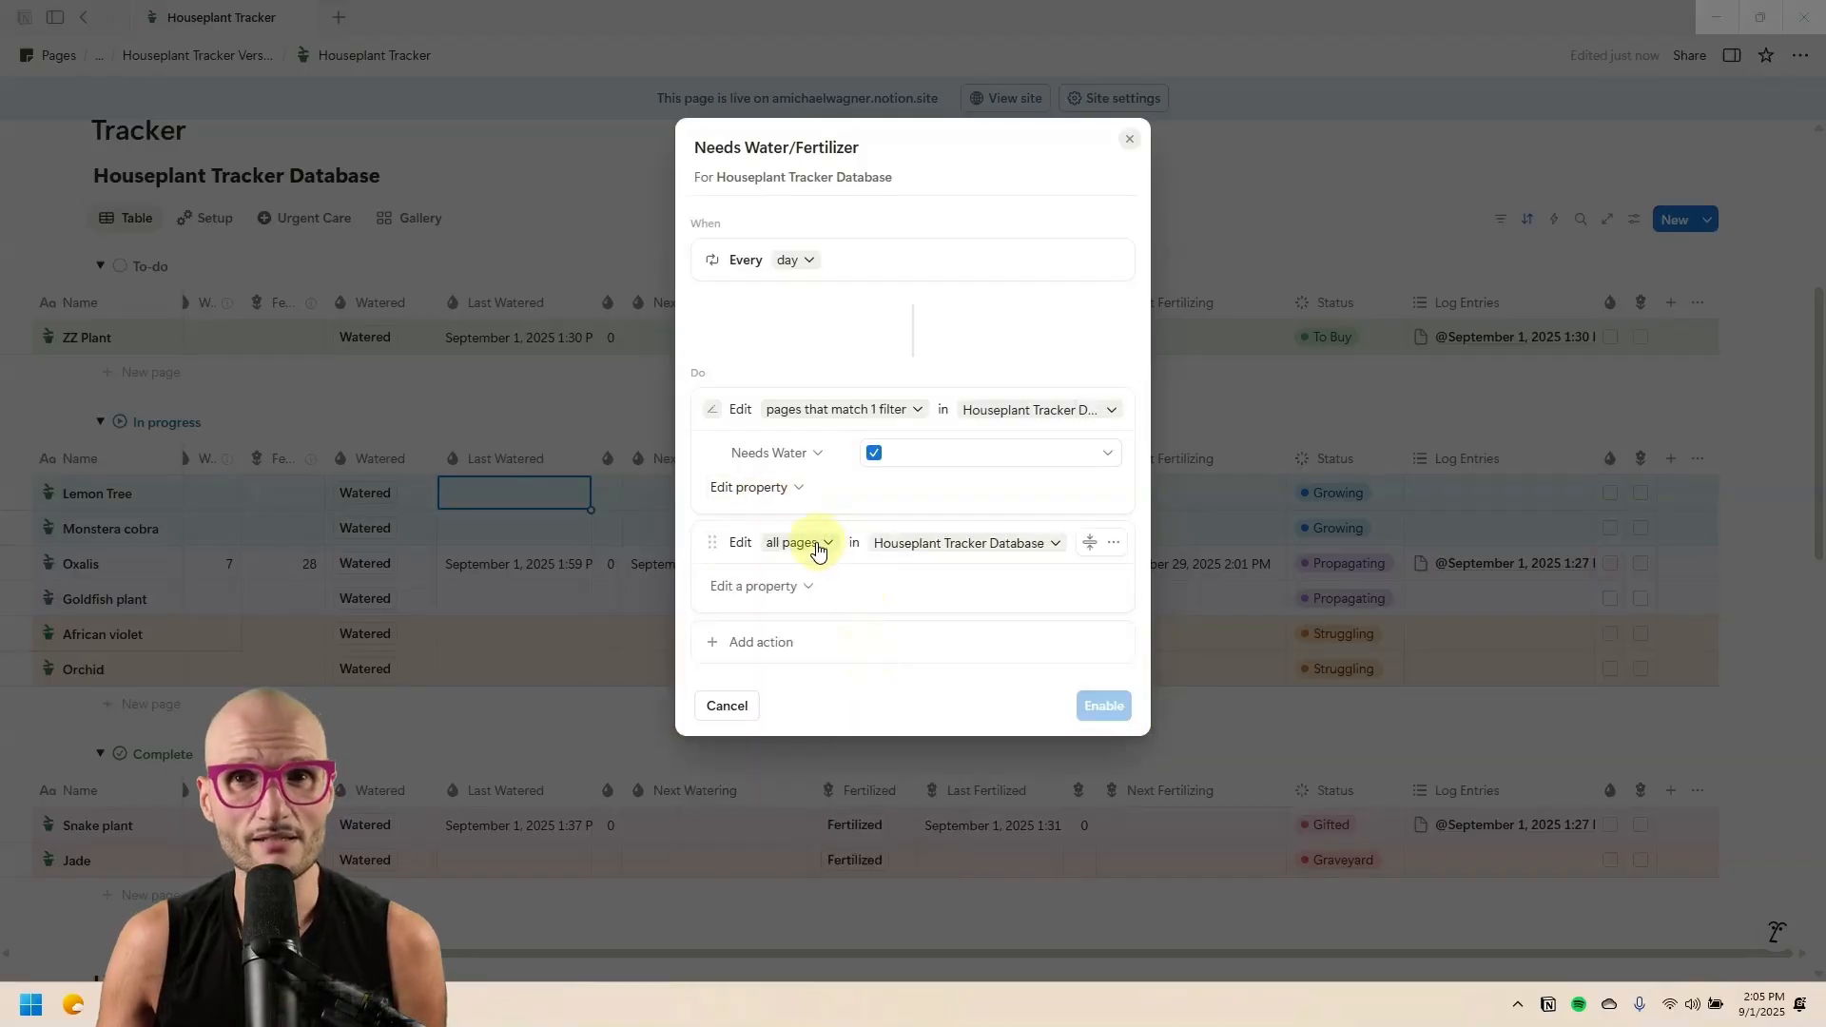
pyautogui.click(810, 552)
pyautogui.click(740, 576)
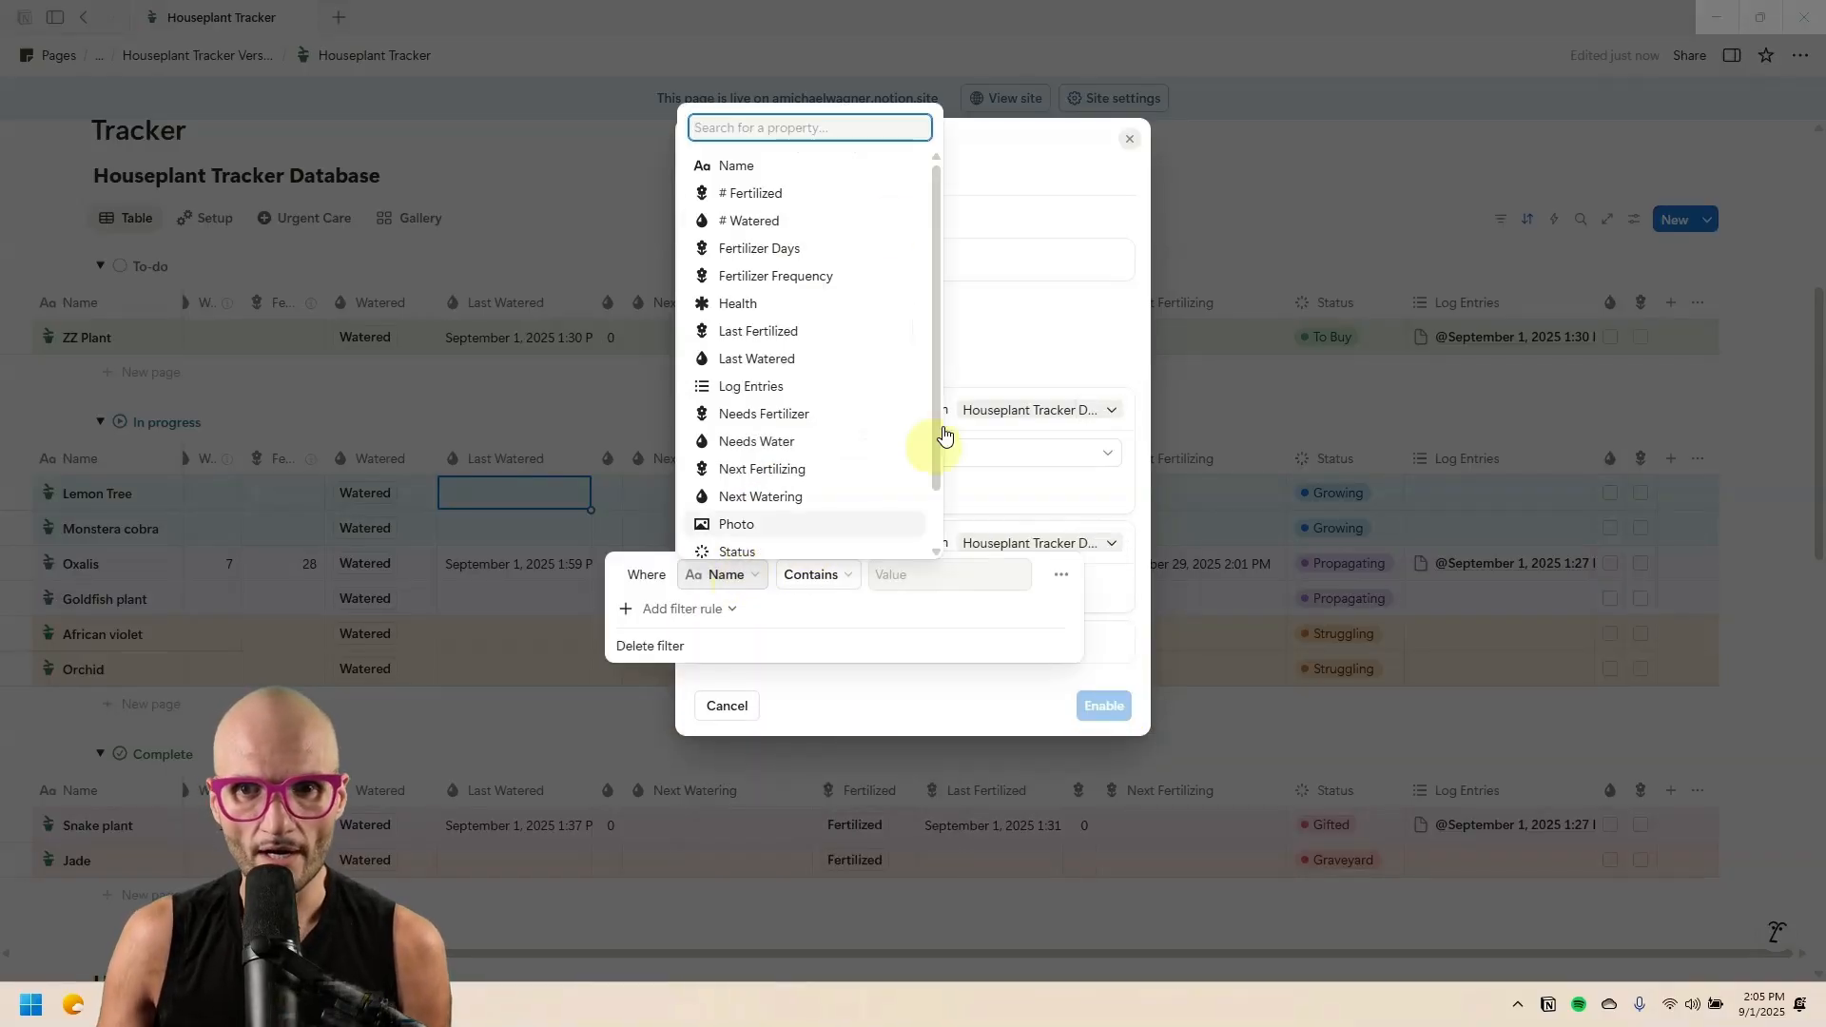
pyautogui.click(837, 487)
pyautogui.click(860, 576)
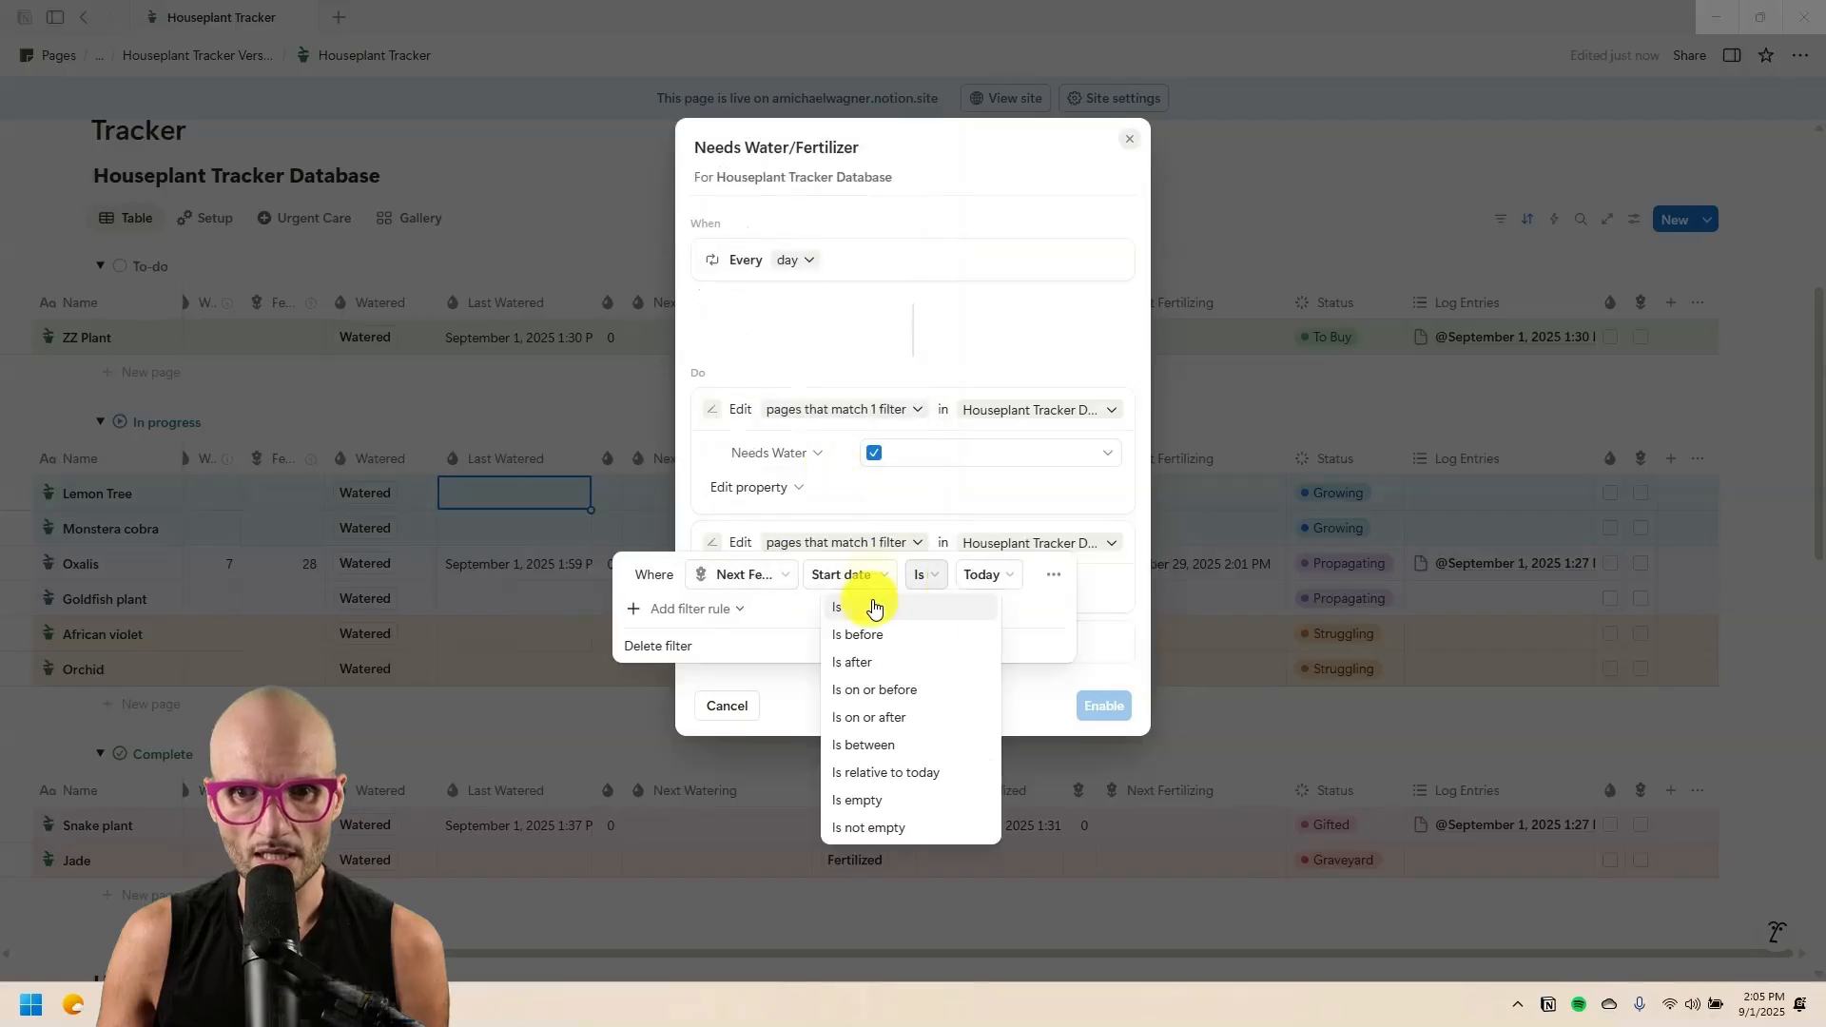
pyautogui.click(867, 613)
pyautogui.click(1094, 604)
# Have the second action set Needs Fertilizer to checked, and enable the automation.
pyautogui.click(766, 590)
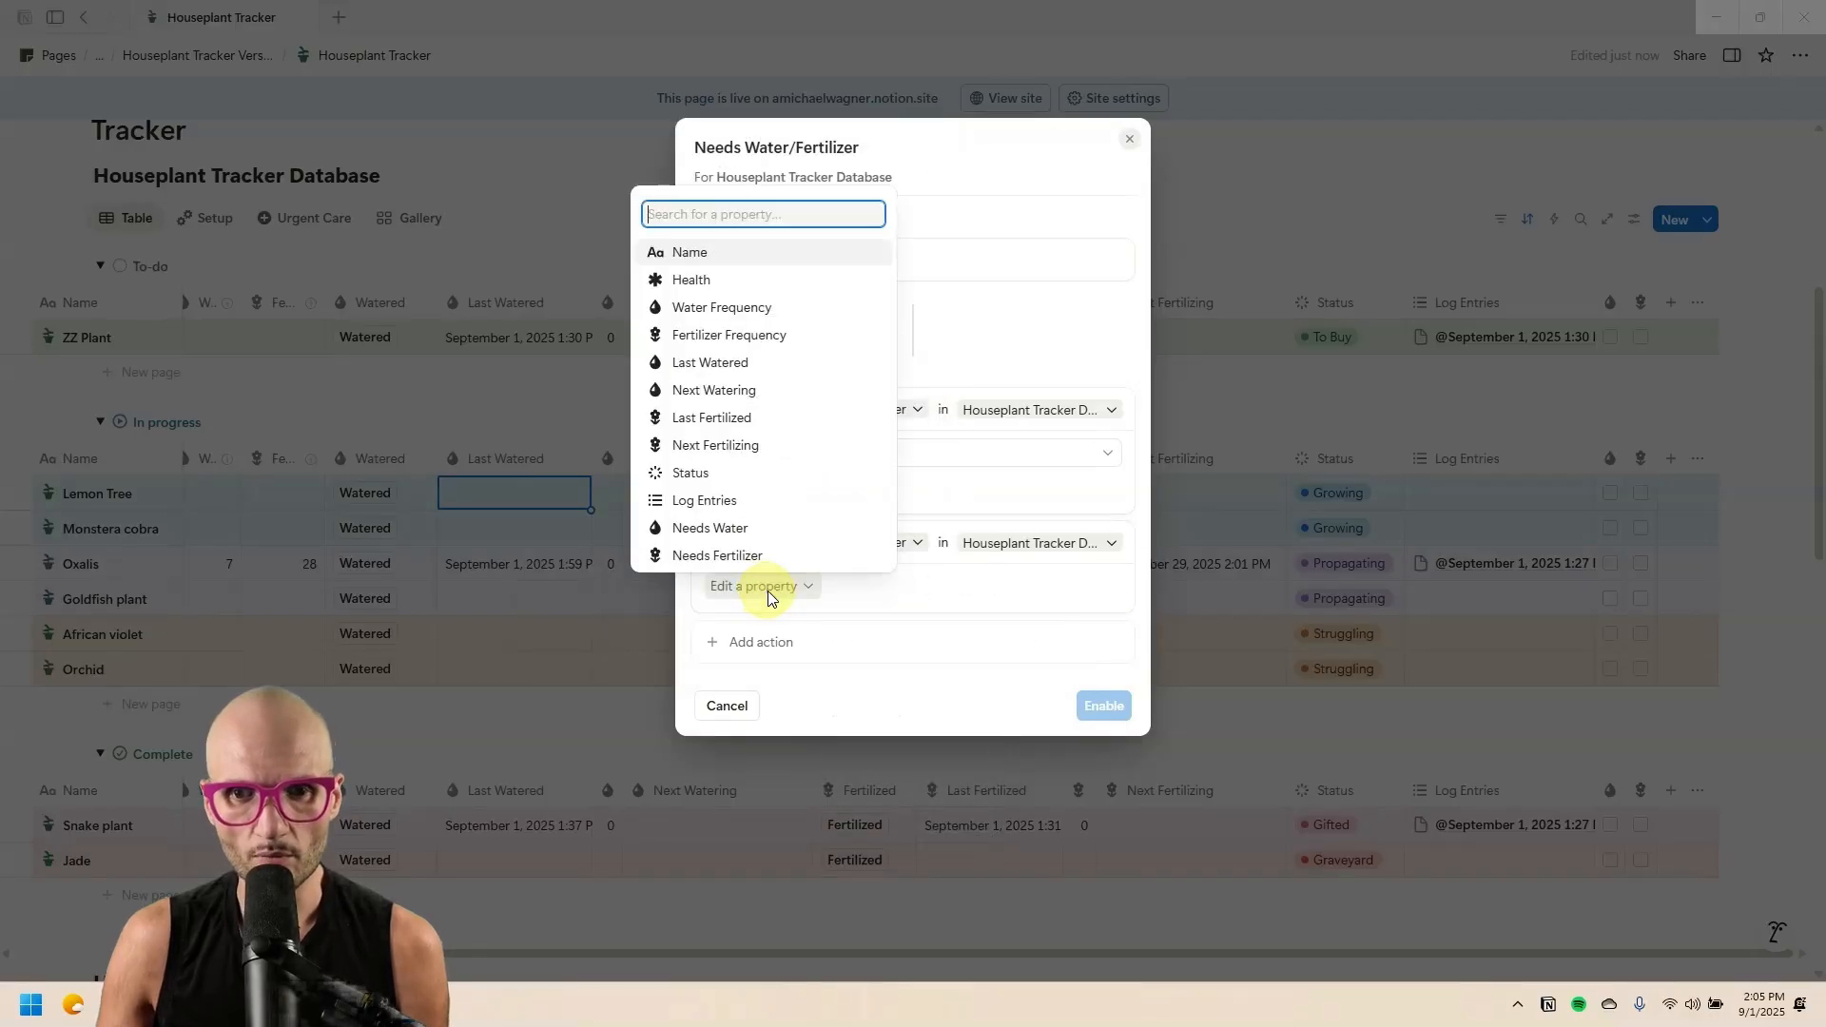
pyautogui.click(748, 556)
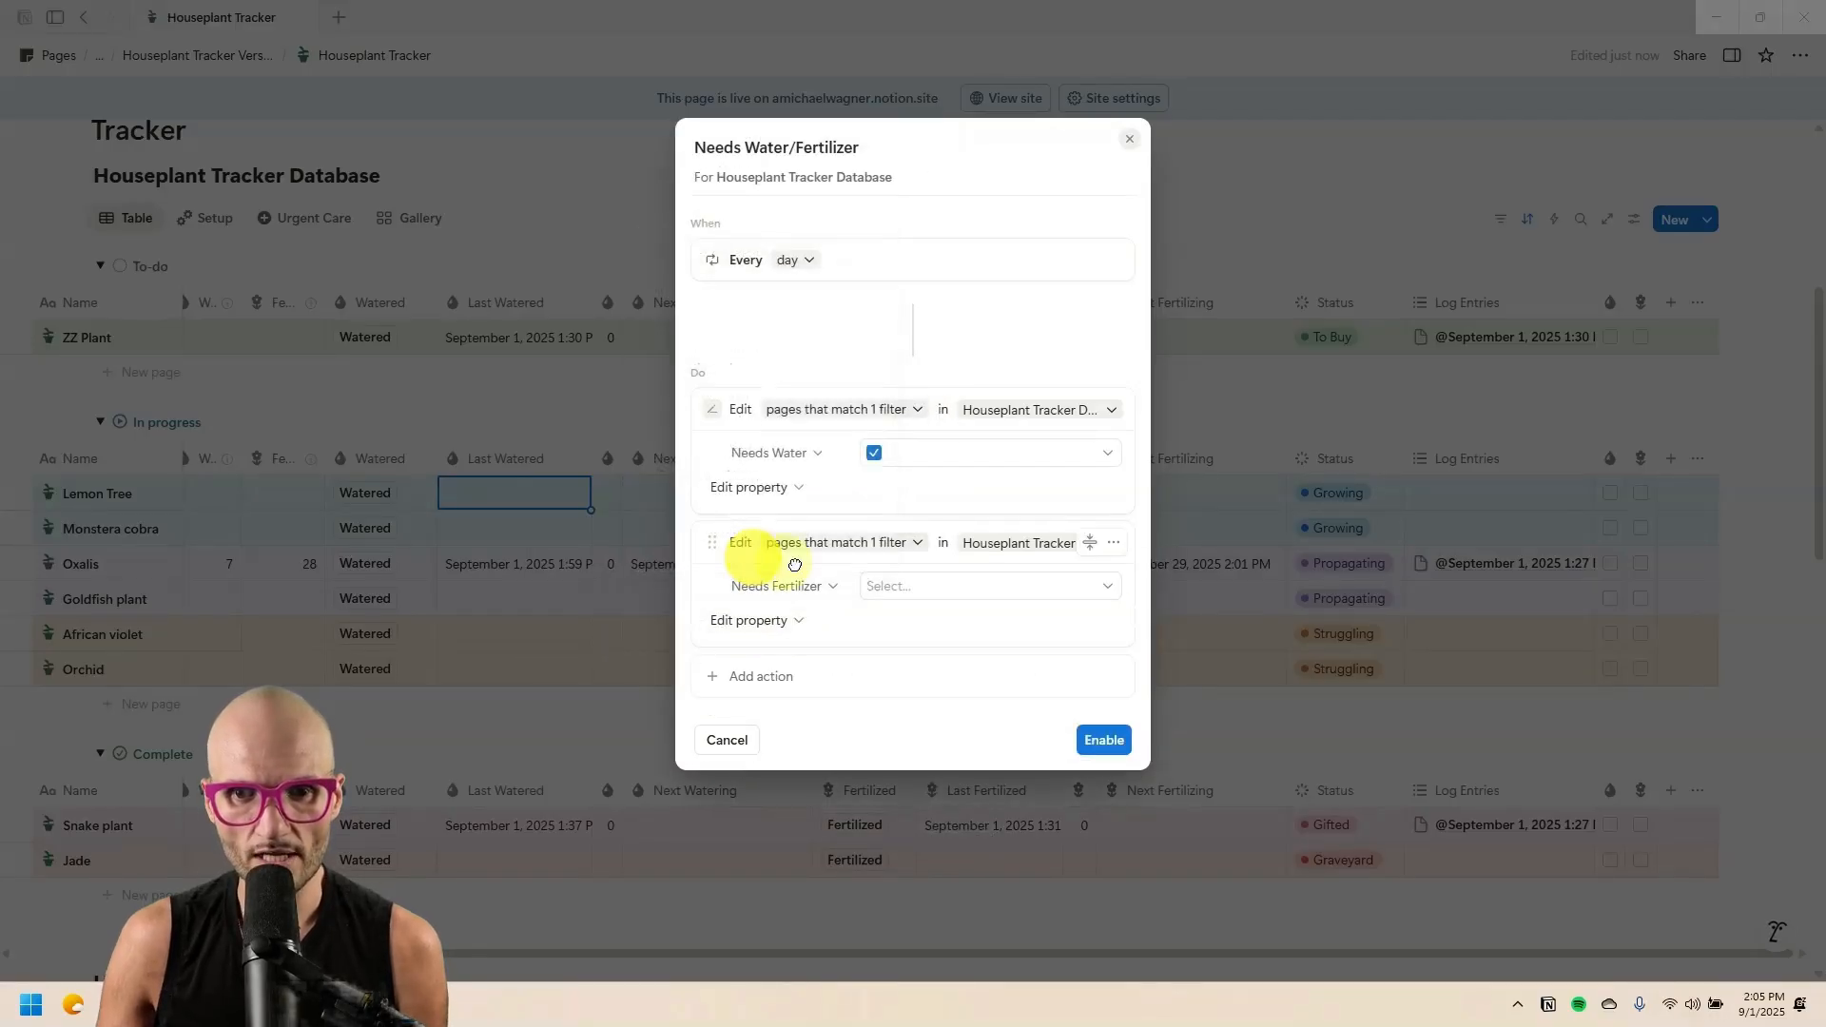
pyautogui.click(945, 591)
pyautogui.click(879, 643)
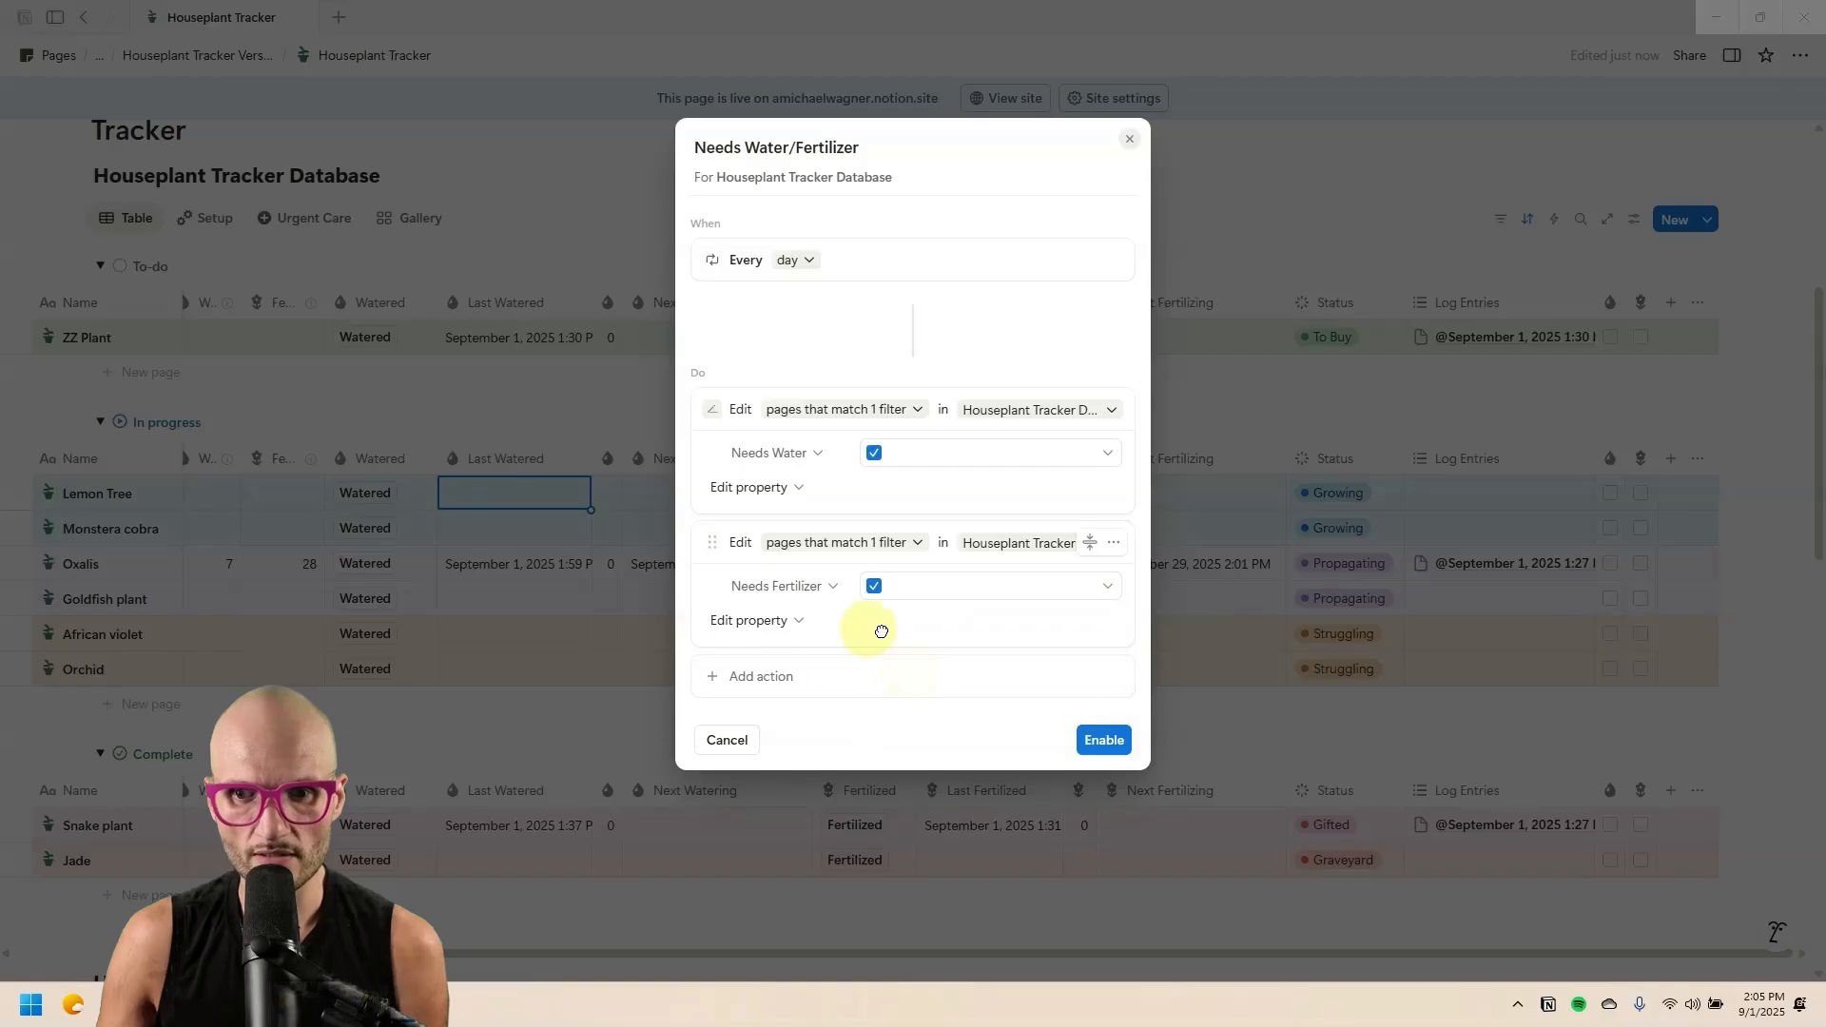
pyautogui.click(1101, 739)
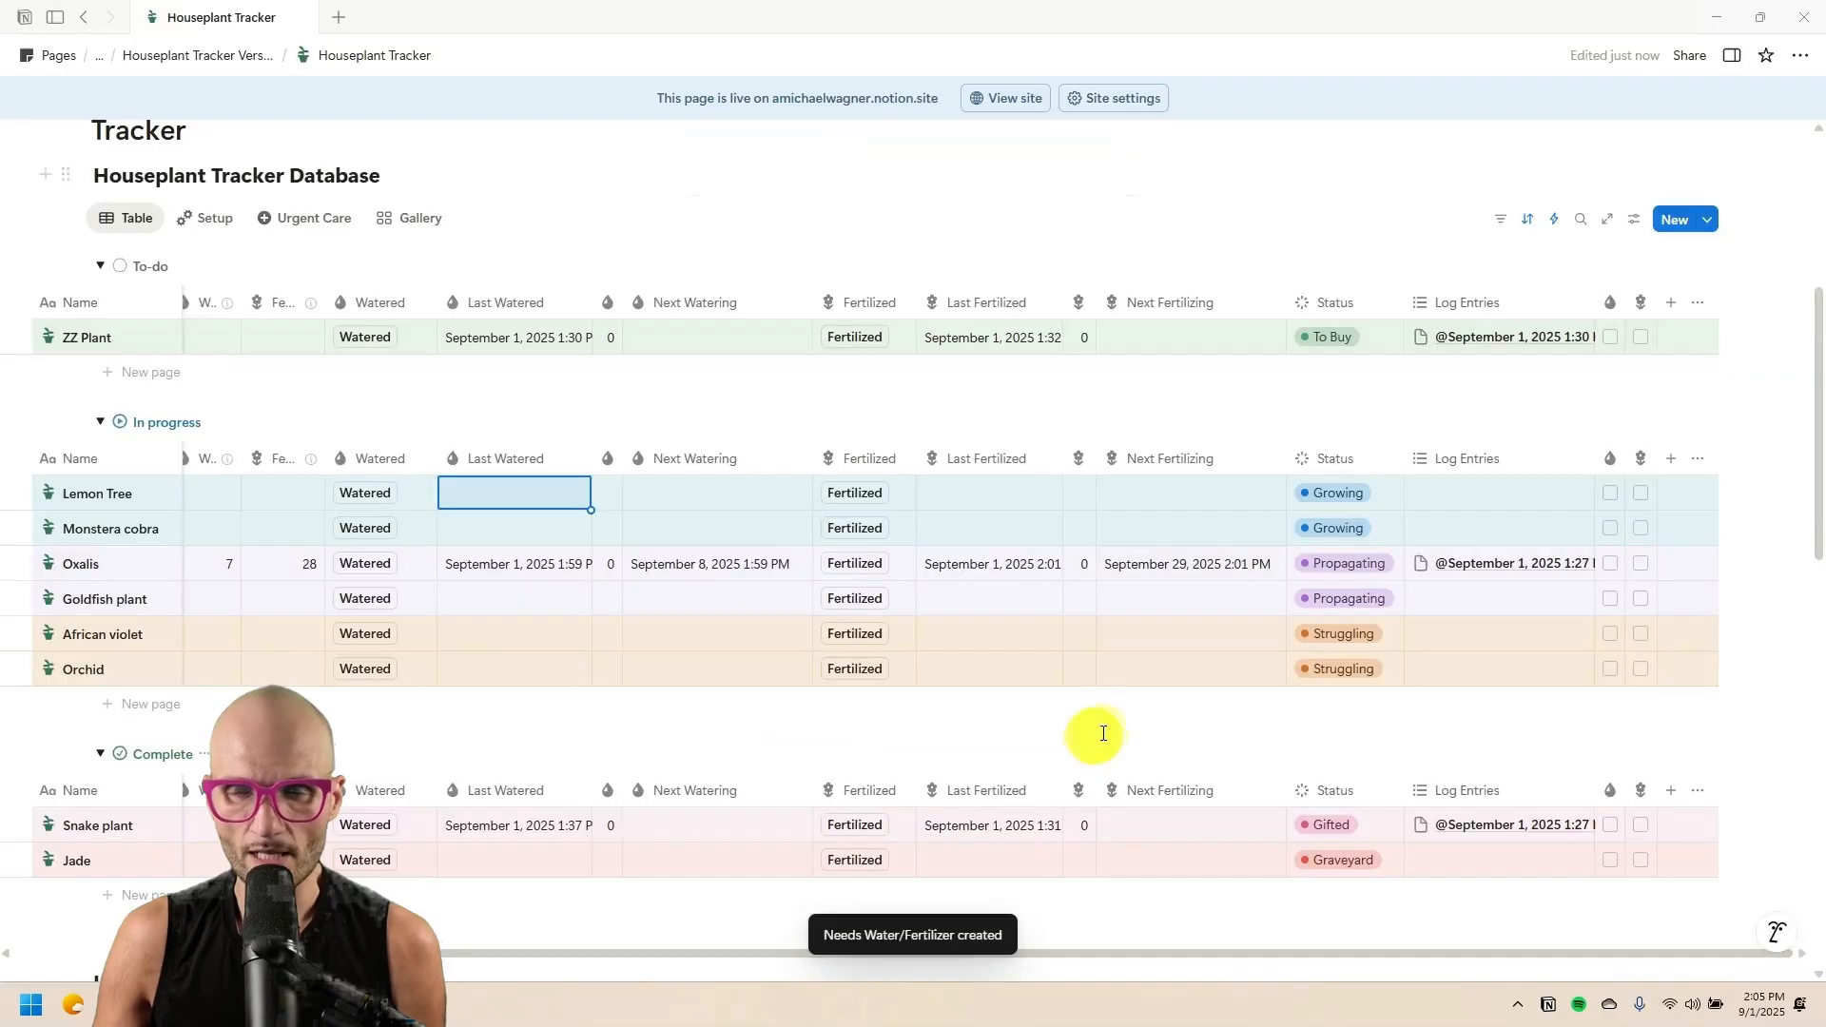
# Reopen the Needs Water/Fertilizer automation to review its daily trigger, and close it without changes.
pyautogui.click(1555, 222)
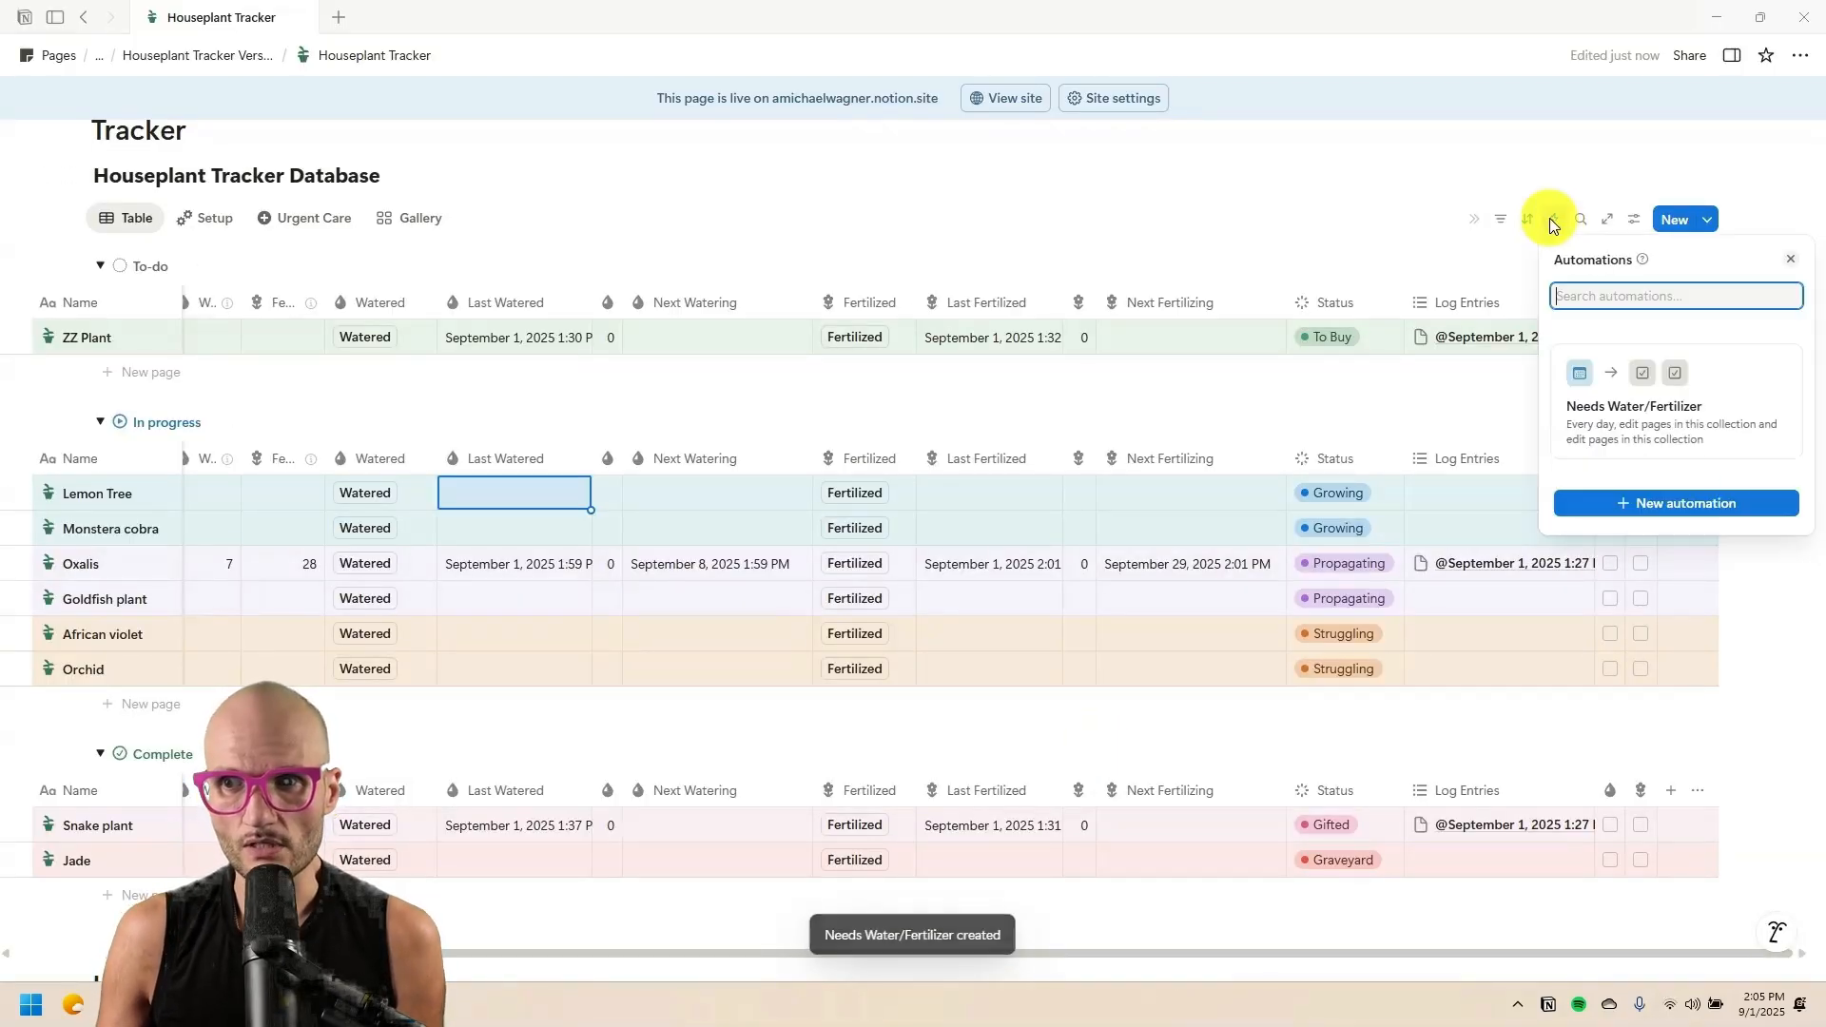
pyautogui.click(1671, 433)
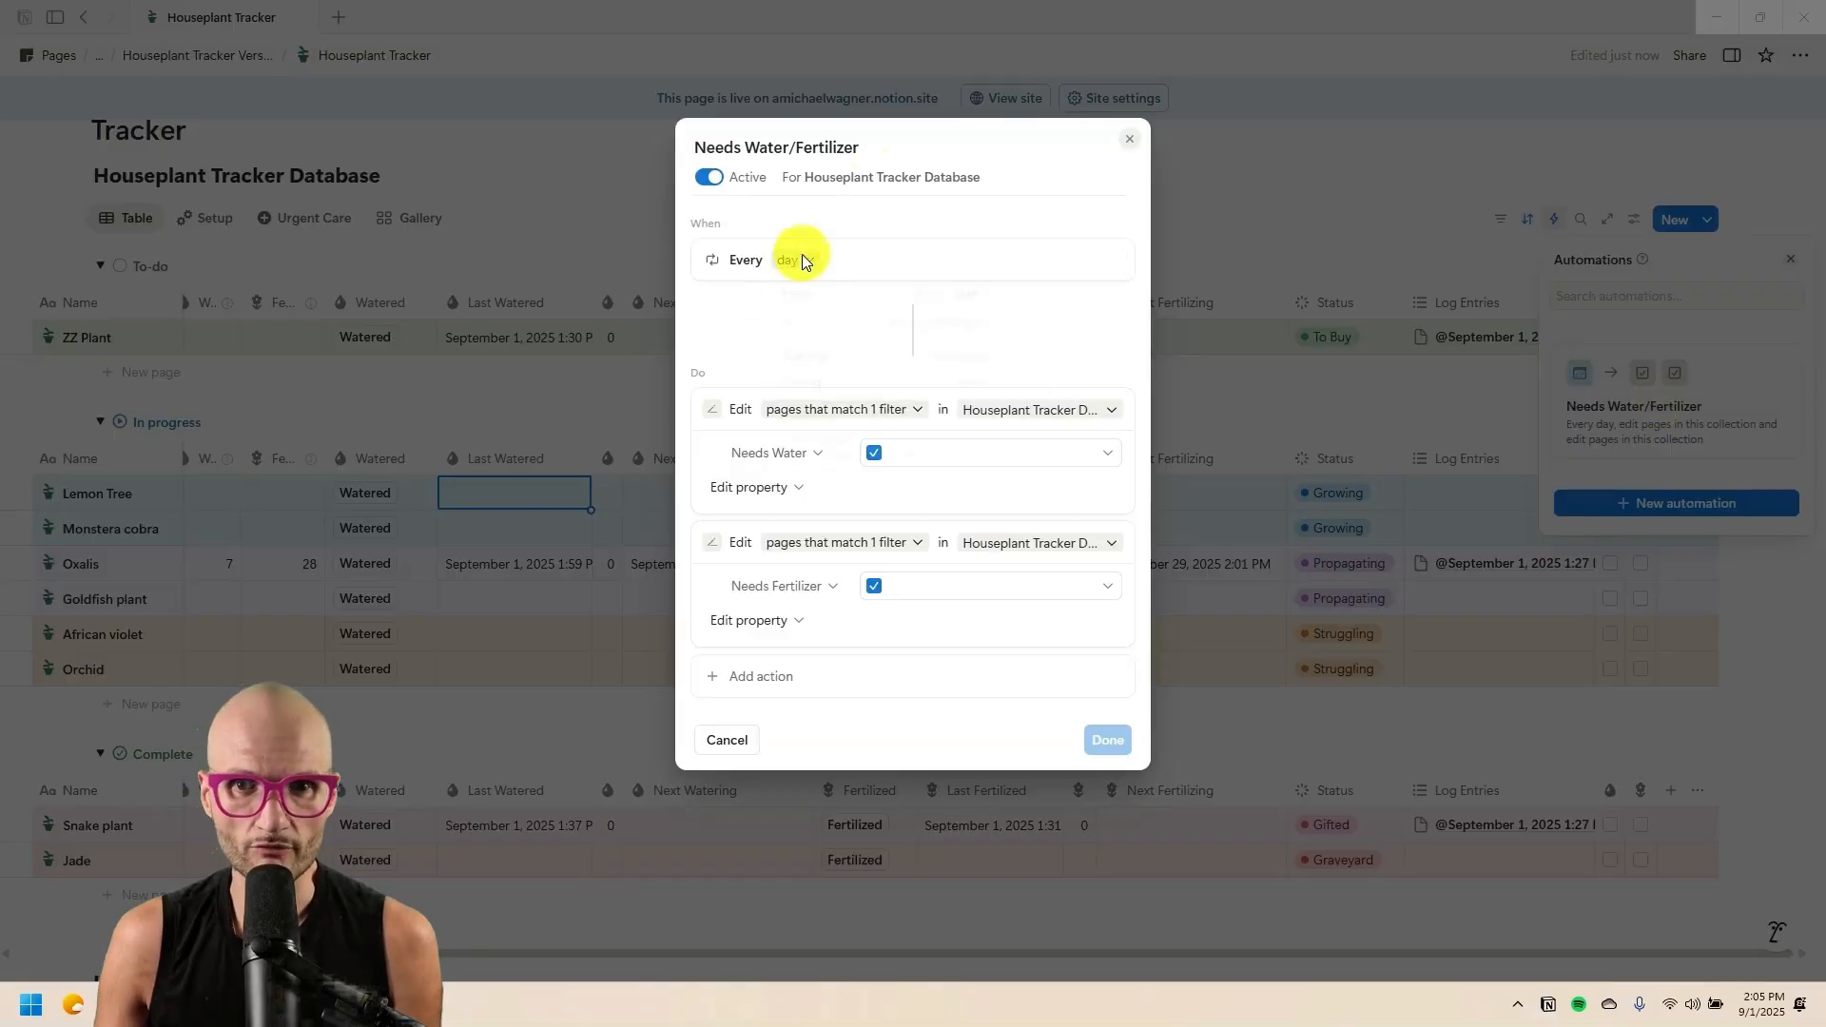
pyautogui.click(908, 211)
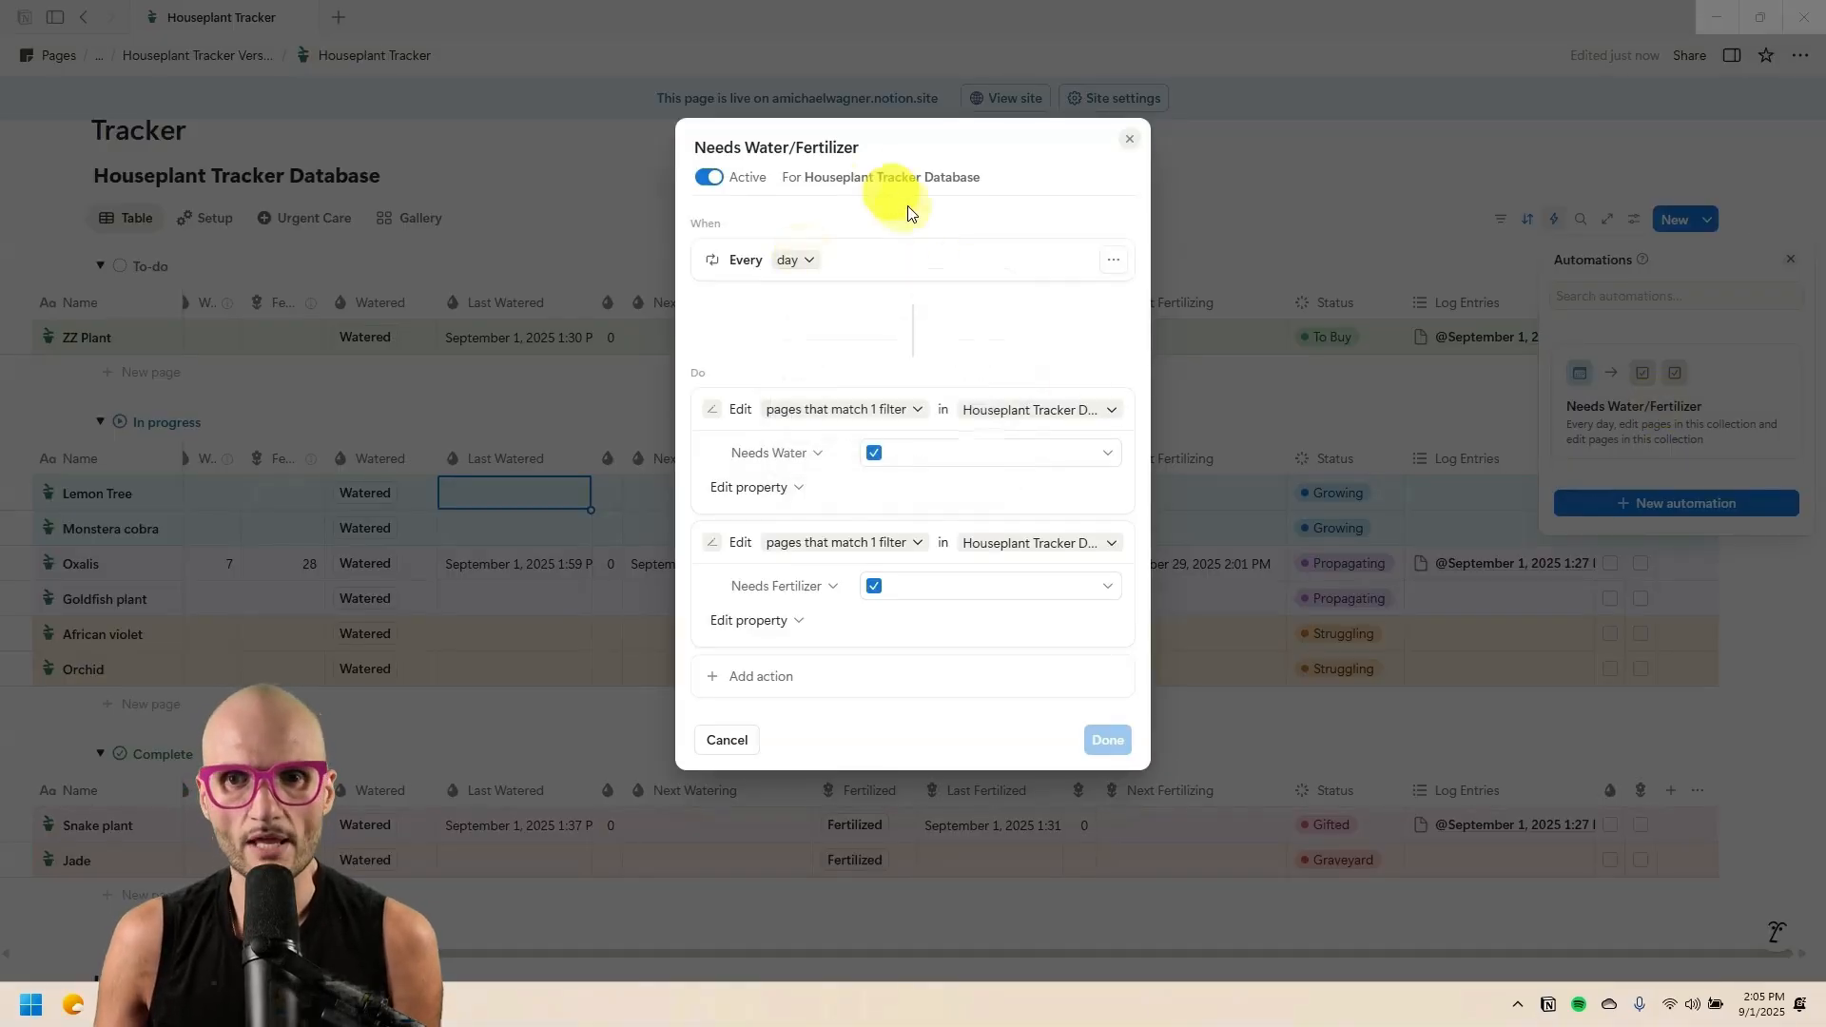
pyautogui.click(1130, 139)
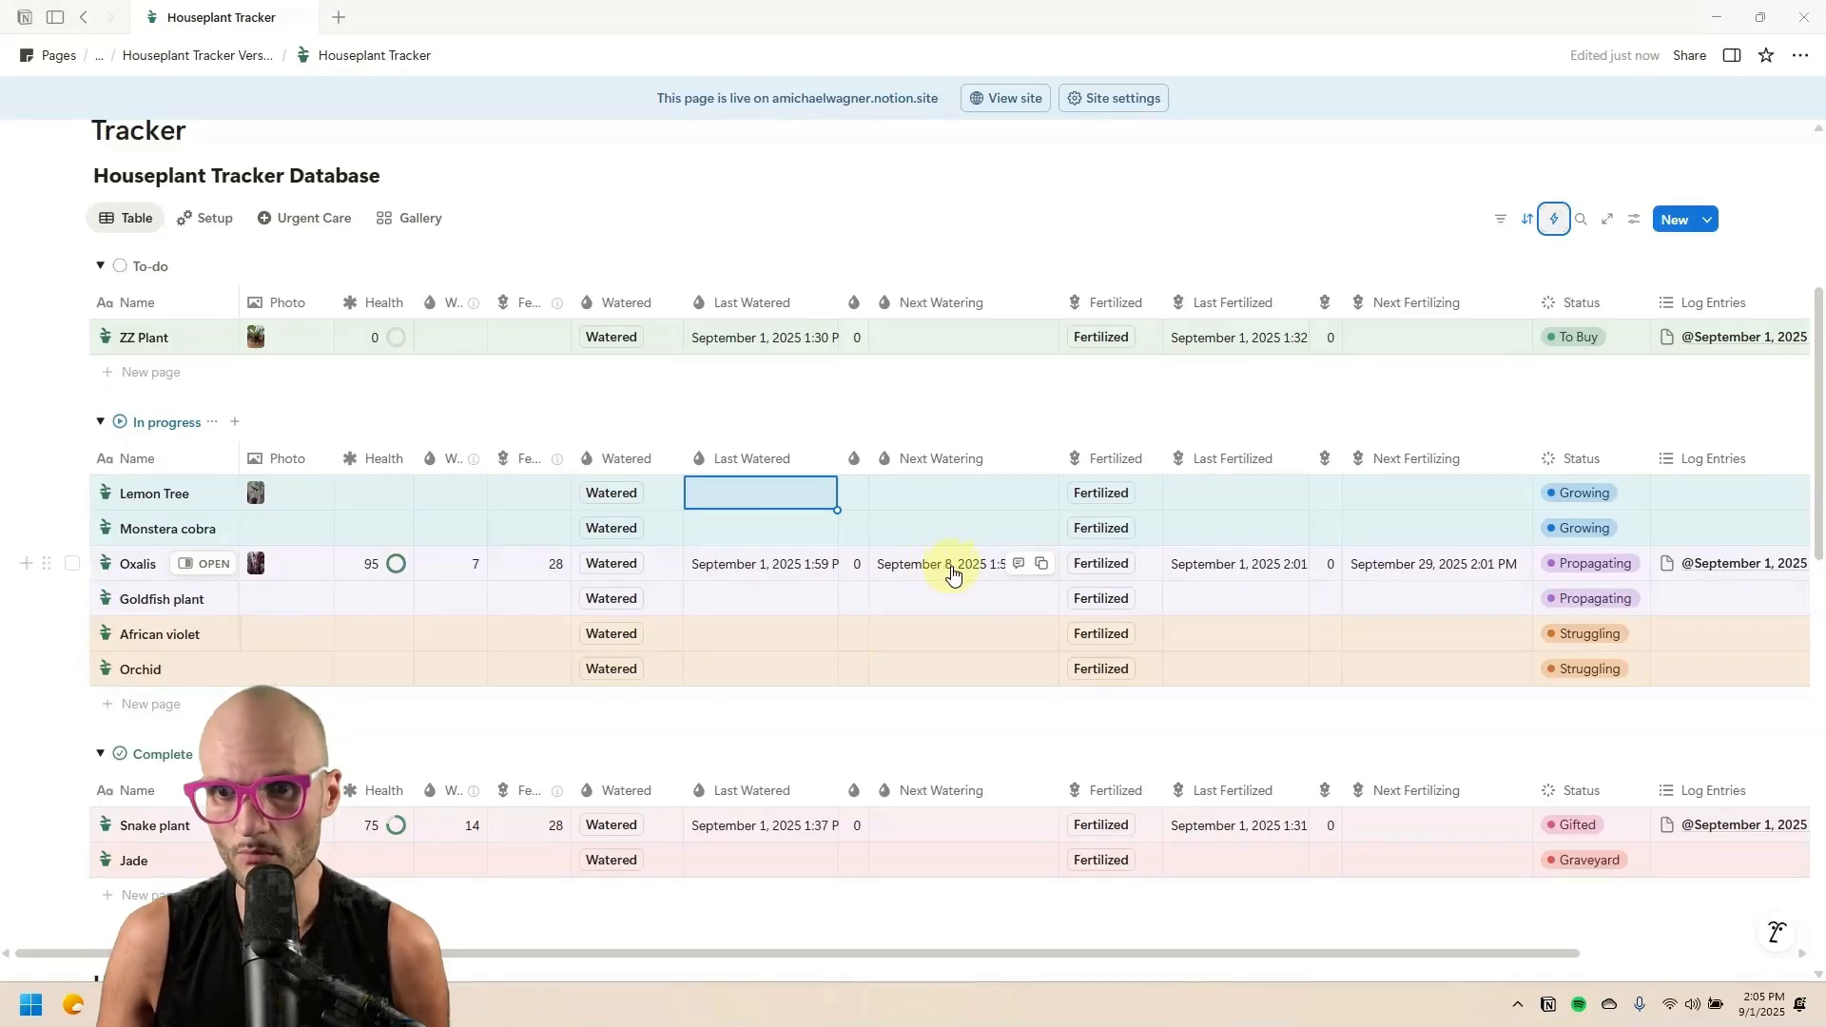
# Set Oxalis's Next Watering date to September 2, 2025 and check its Needs Water and Needs Fertilizer boxes.
pyautogui.click(924, 574)
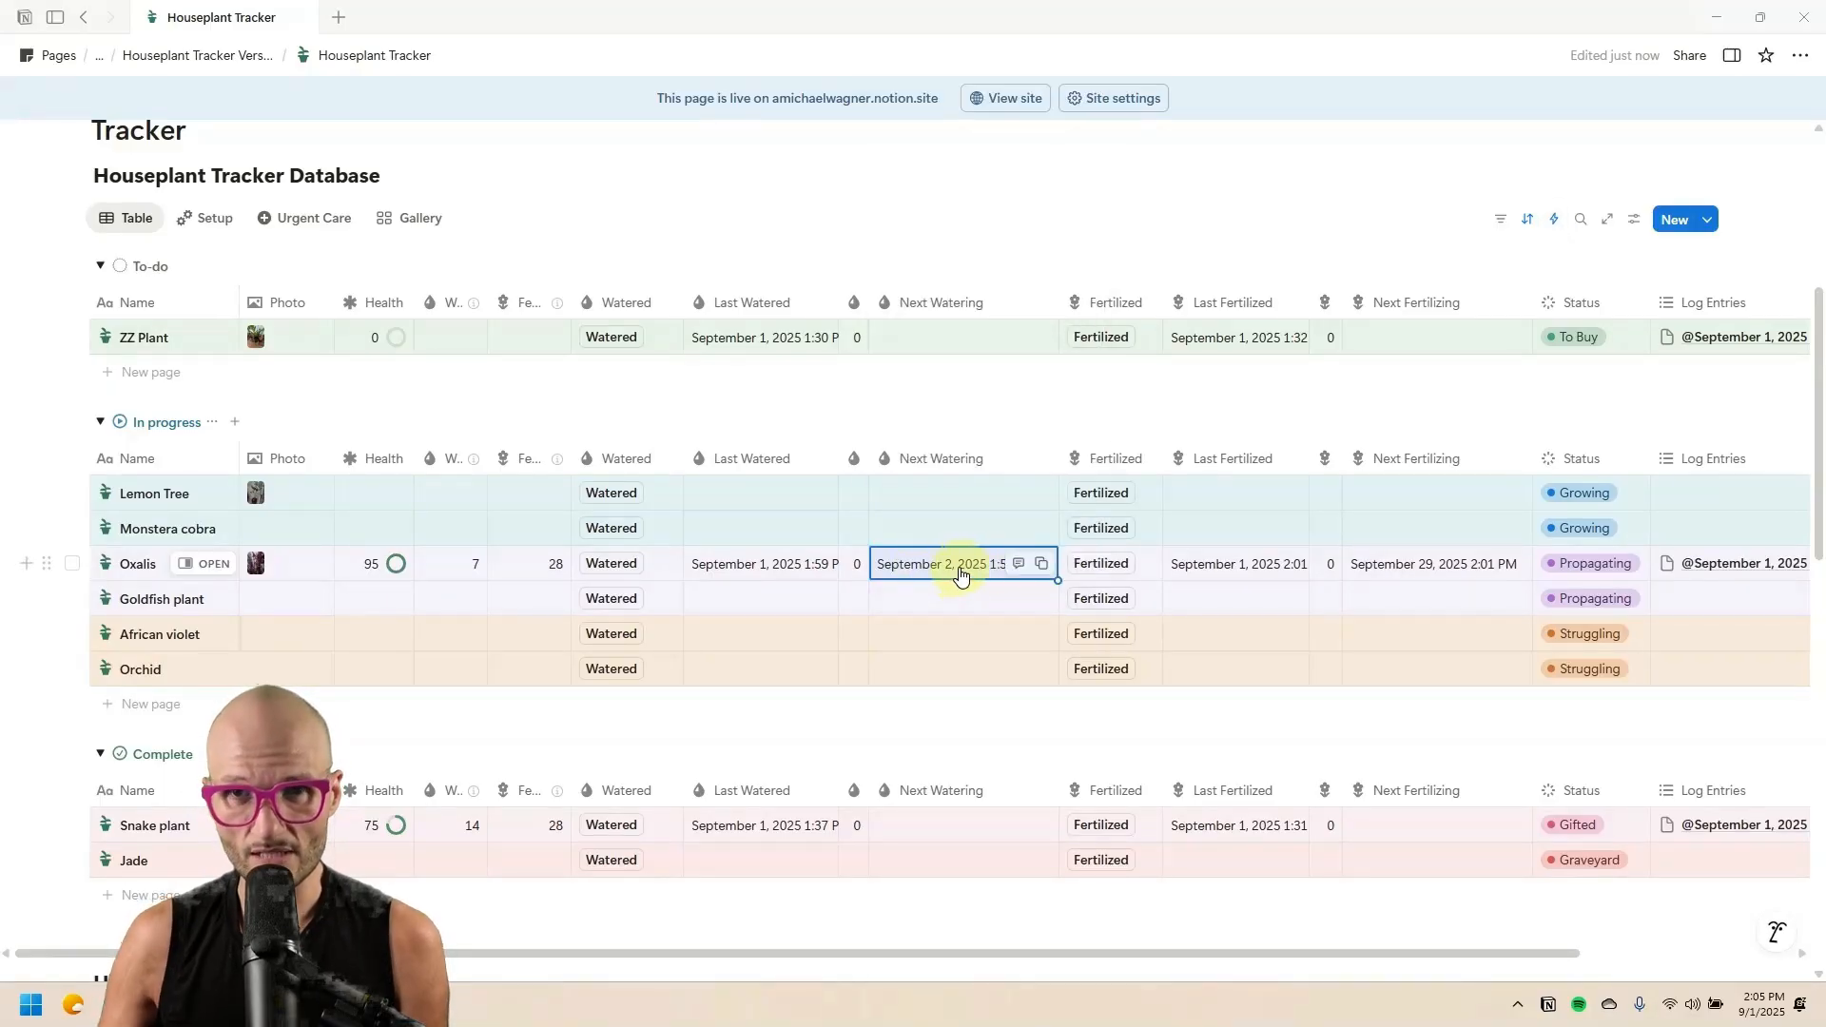
pyautogui.hscroll(3, 1088, 570)
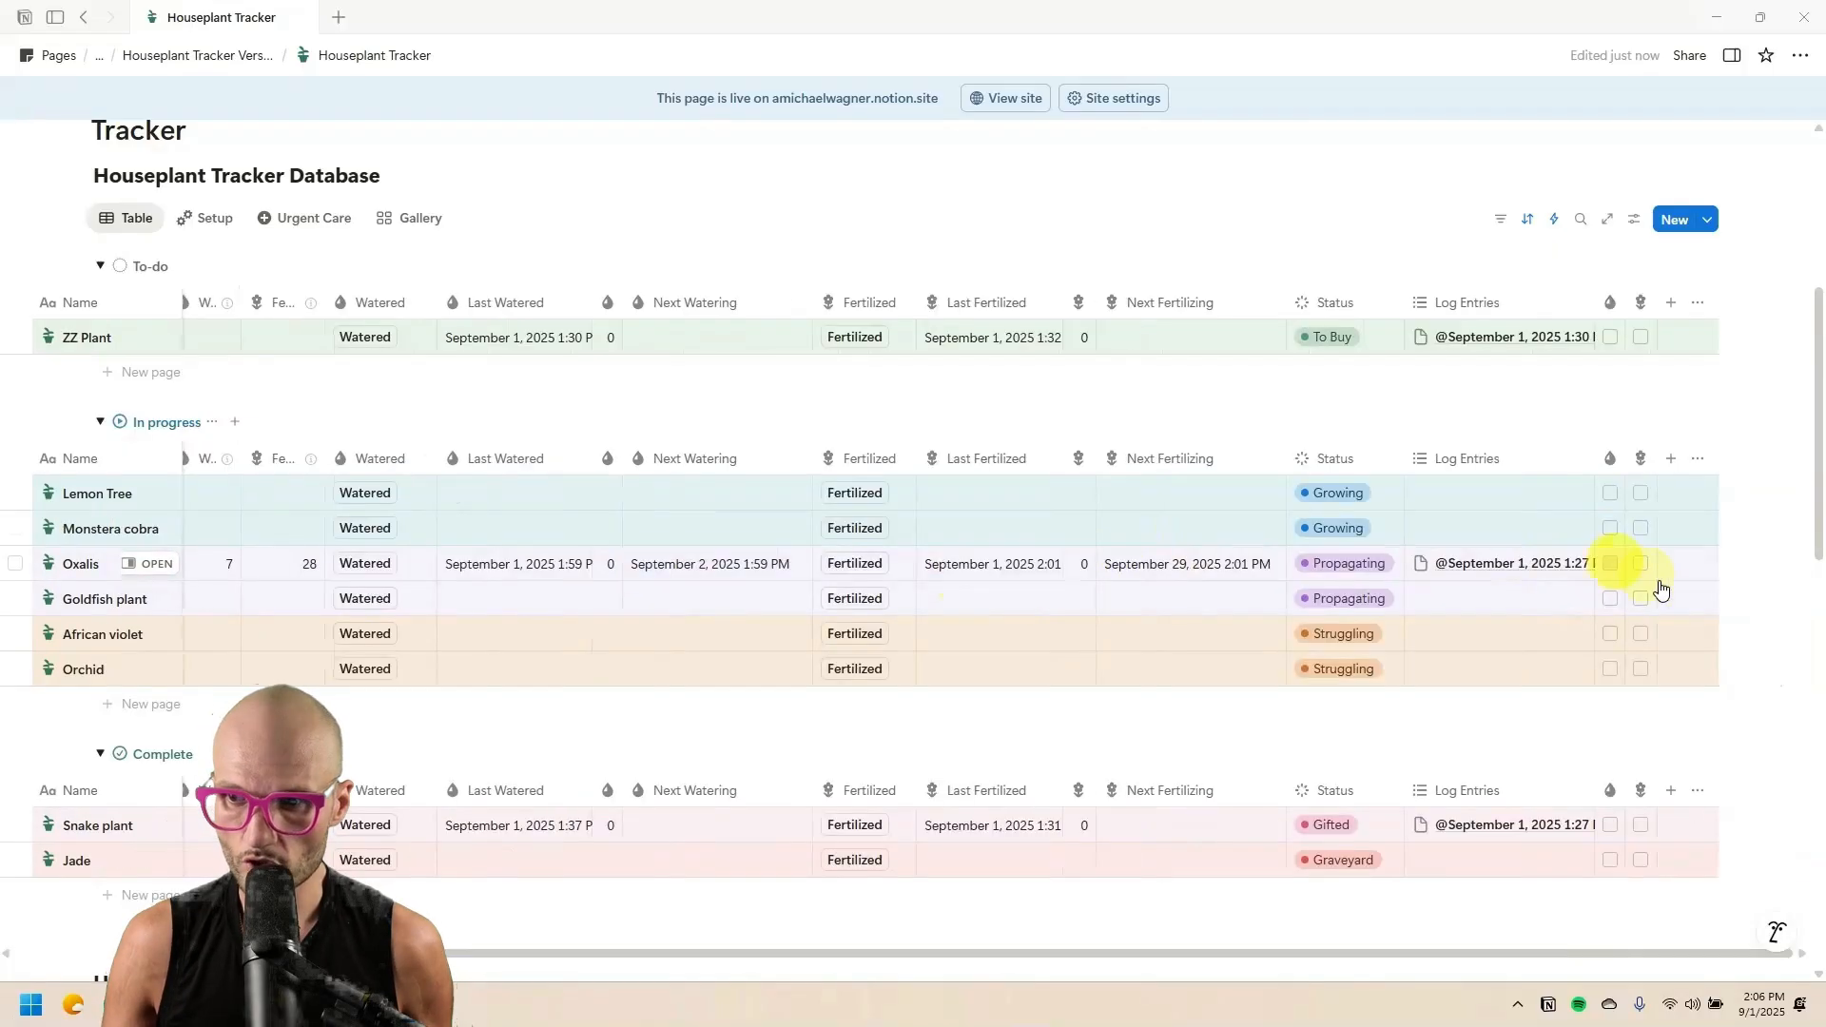
pyautogui.click(1610, 563)
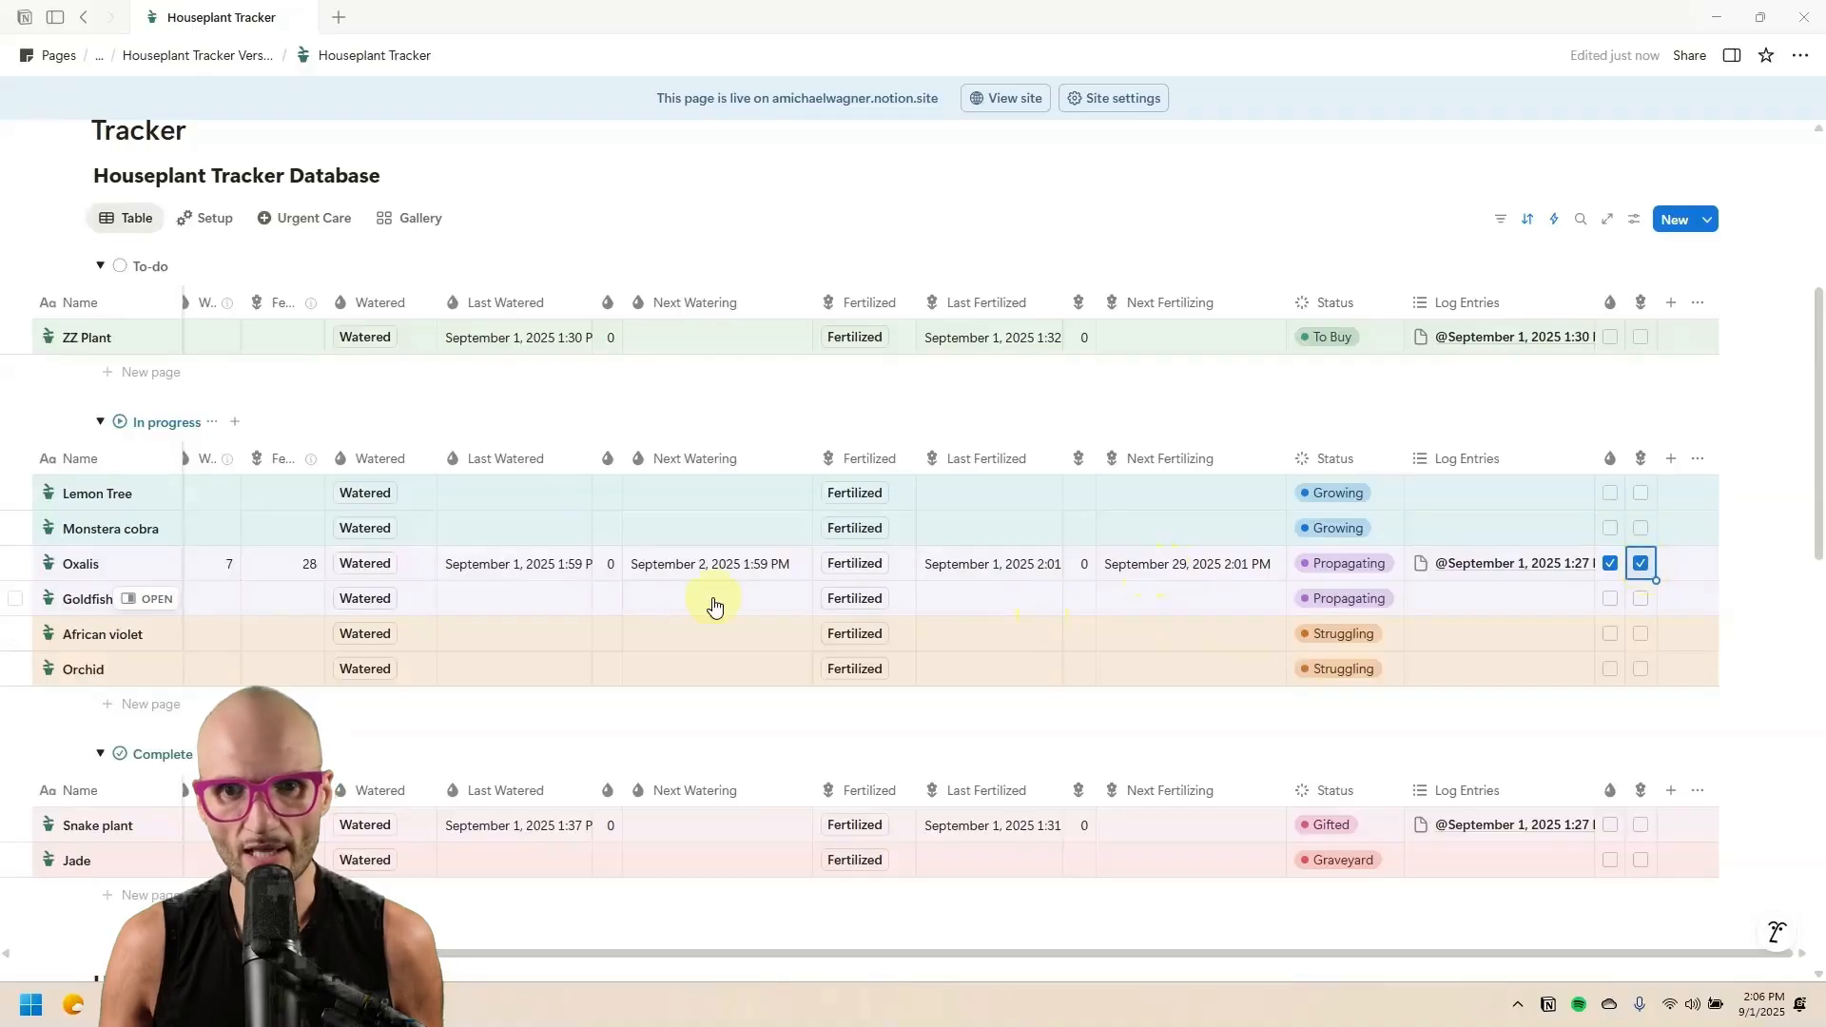
pyautogui.hscroll(-3, 754, 606)
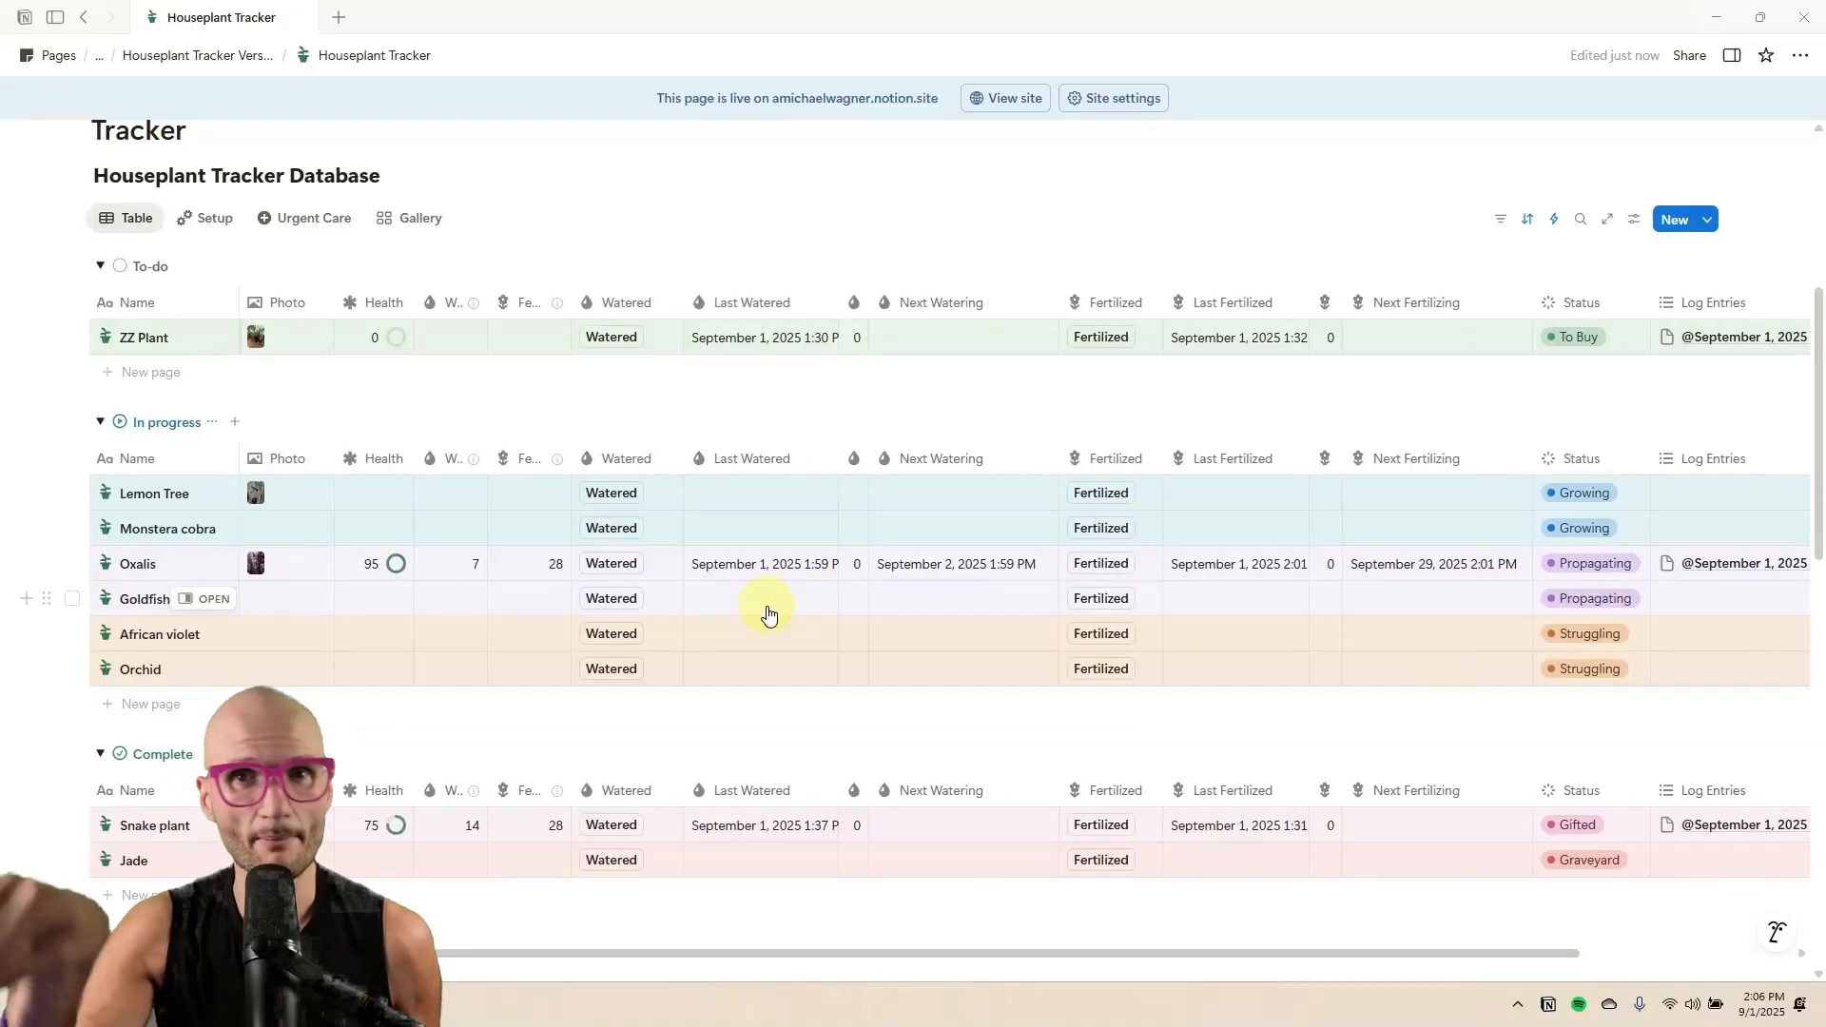
# Have the Watered button's Next Watering edit action also set Needs Water to unchecked, and save the automation.
pyautogui.hscroll(3, 813, 561)
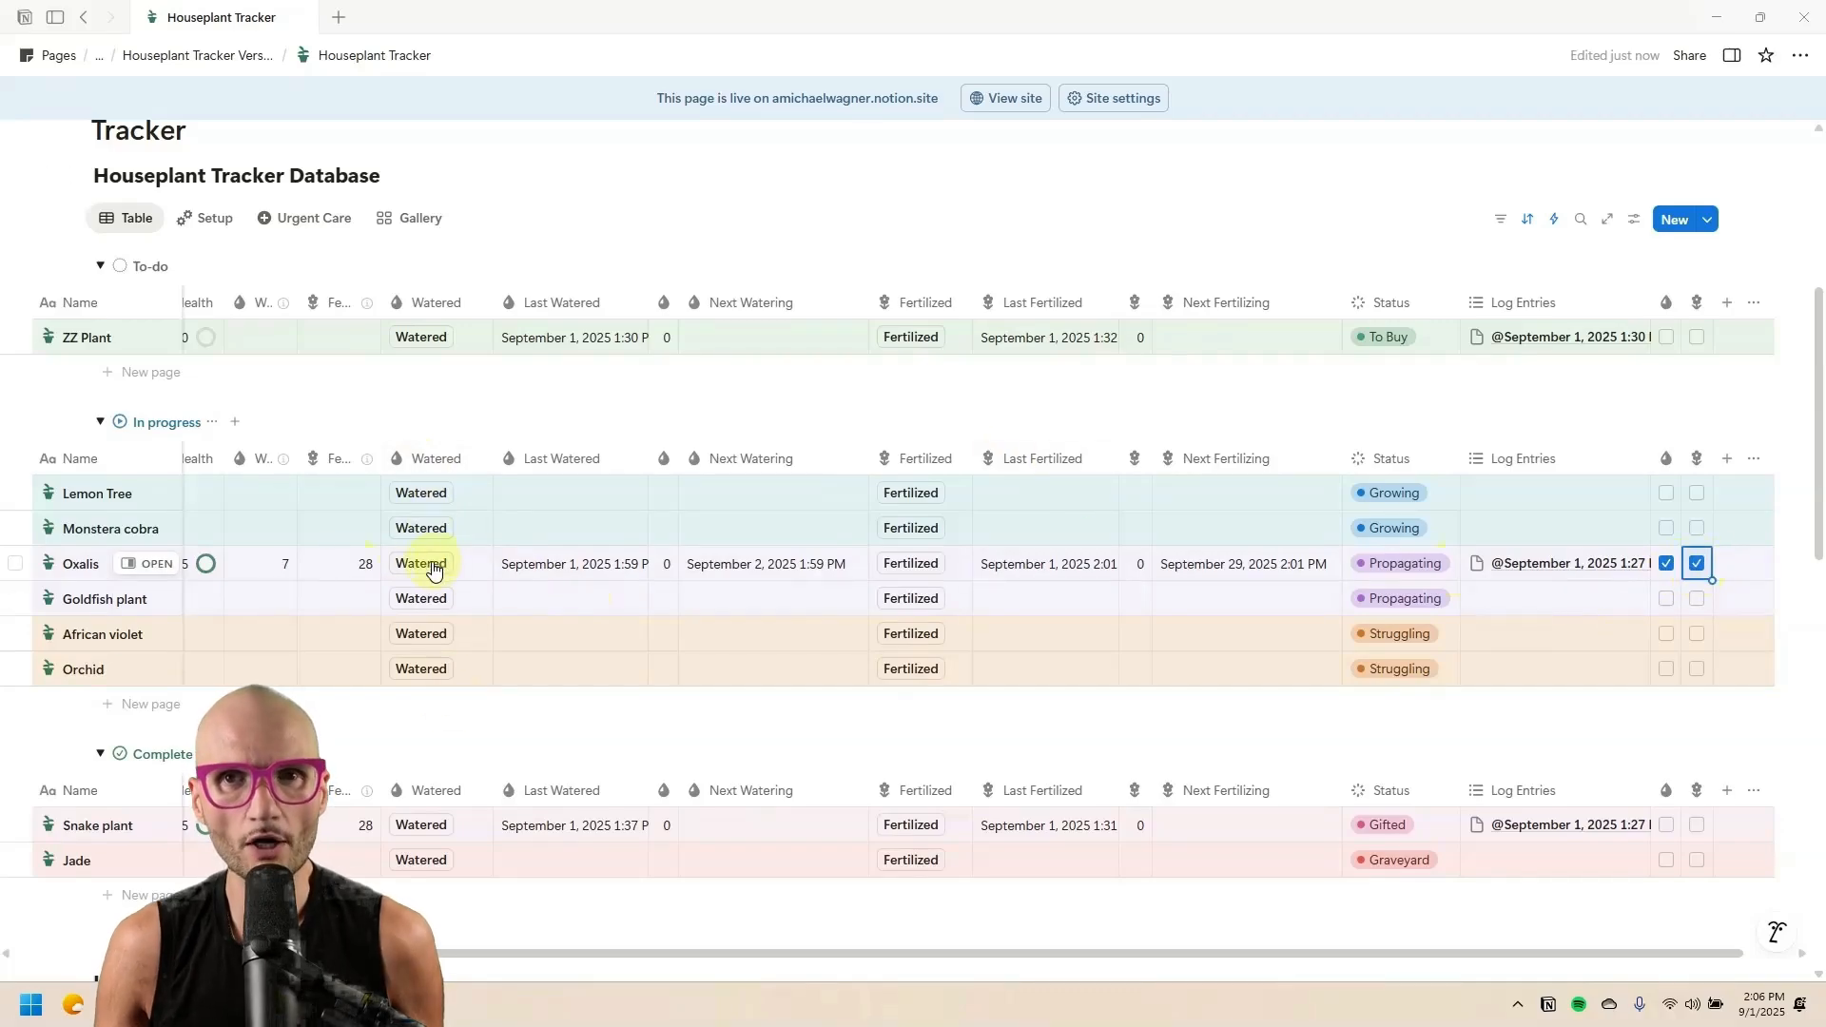
pyautogui.click(440, 460)
pyautogui.click(470, 533)
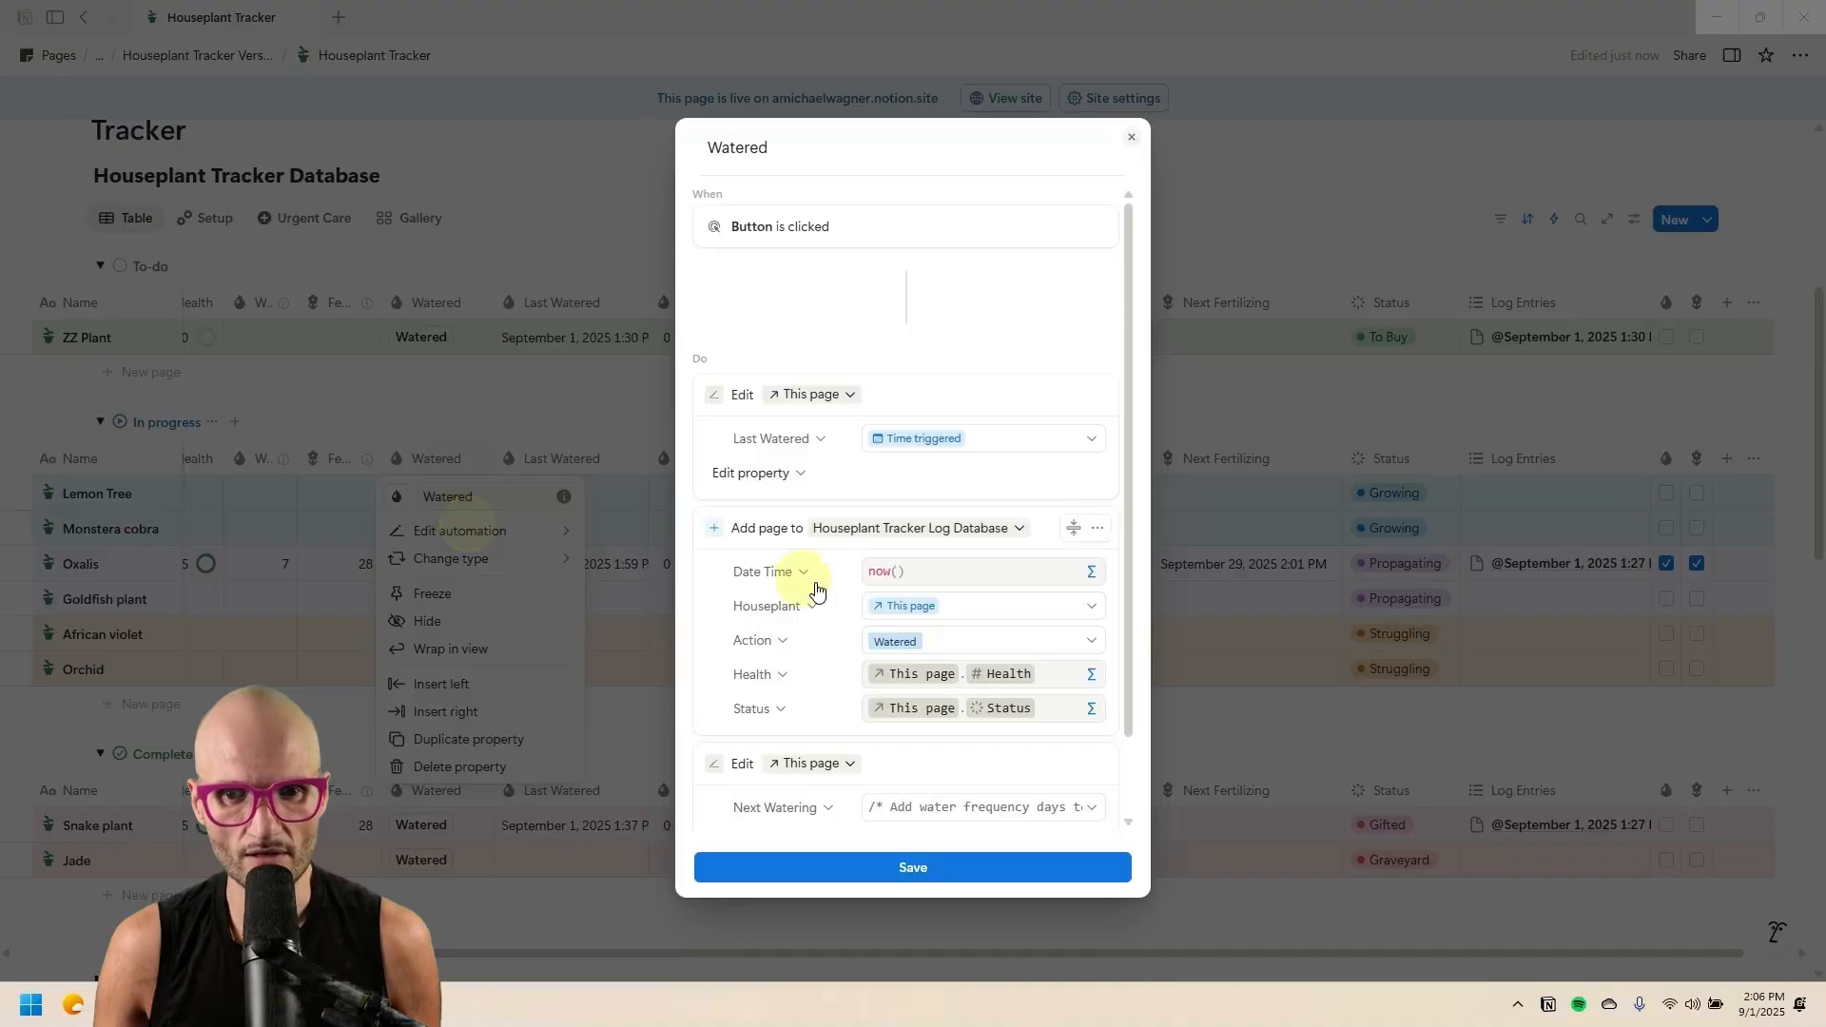
pyautogui.scroll(-2, 799, 666)
pyautogui.click(761, 752)
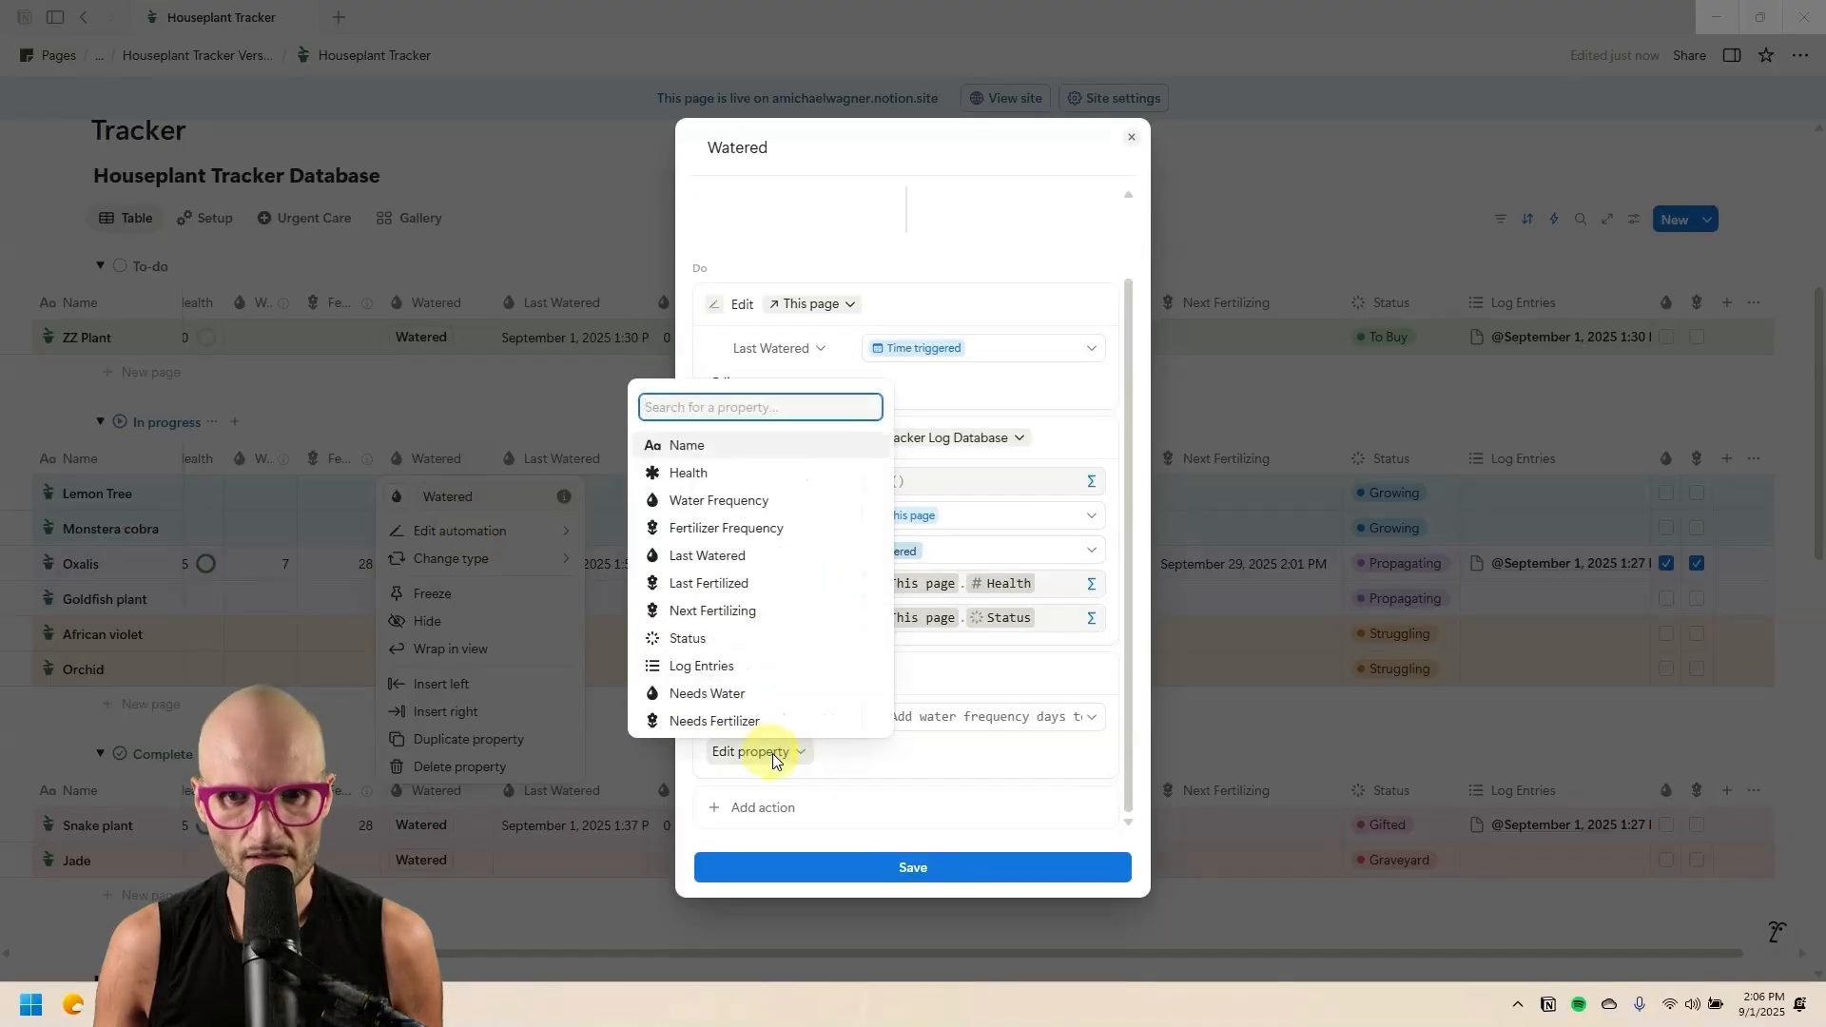
pyautogui.click(751, 761)
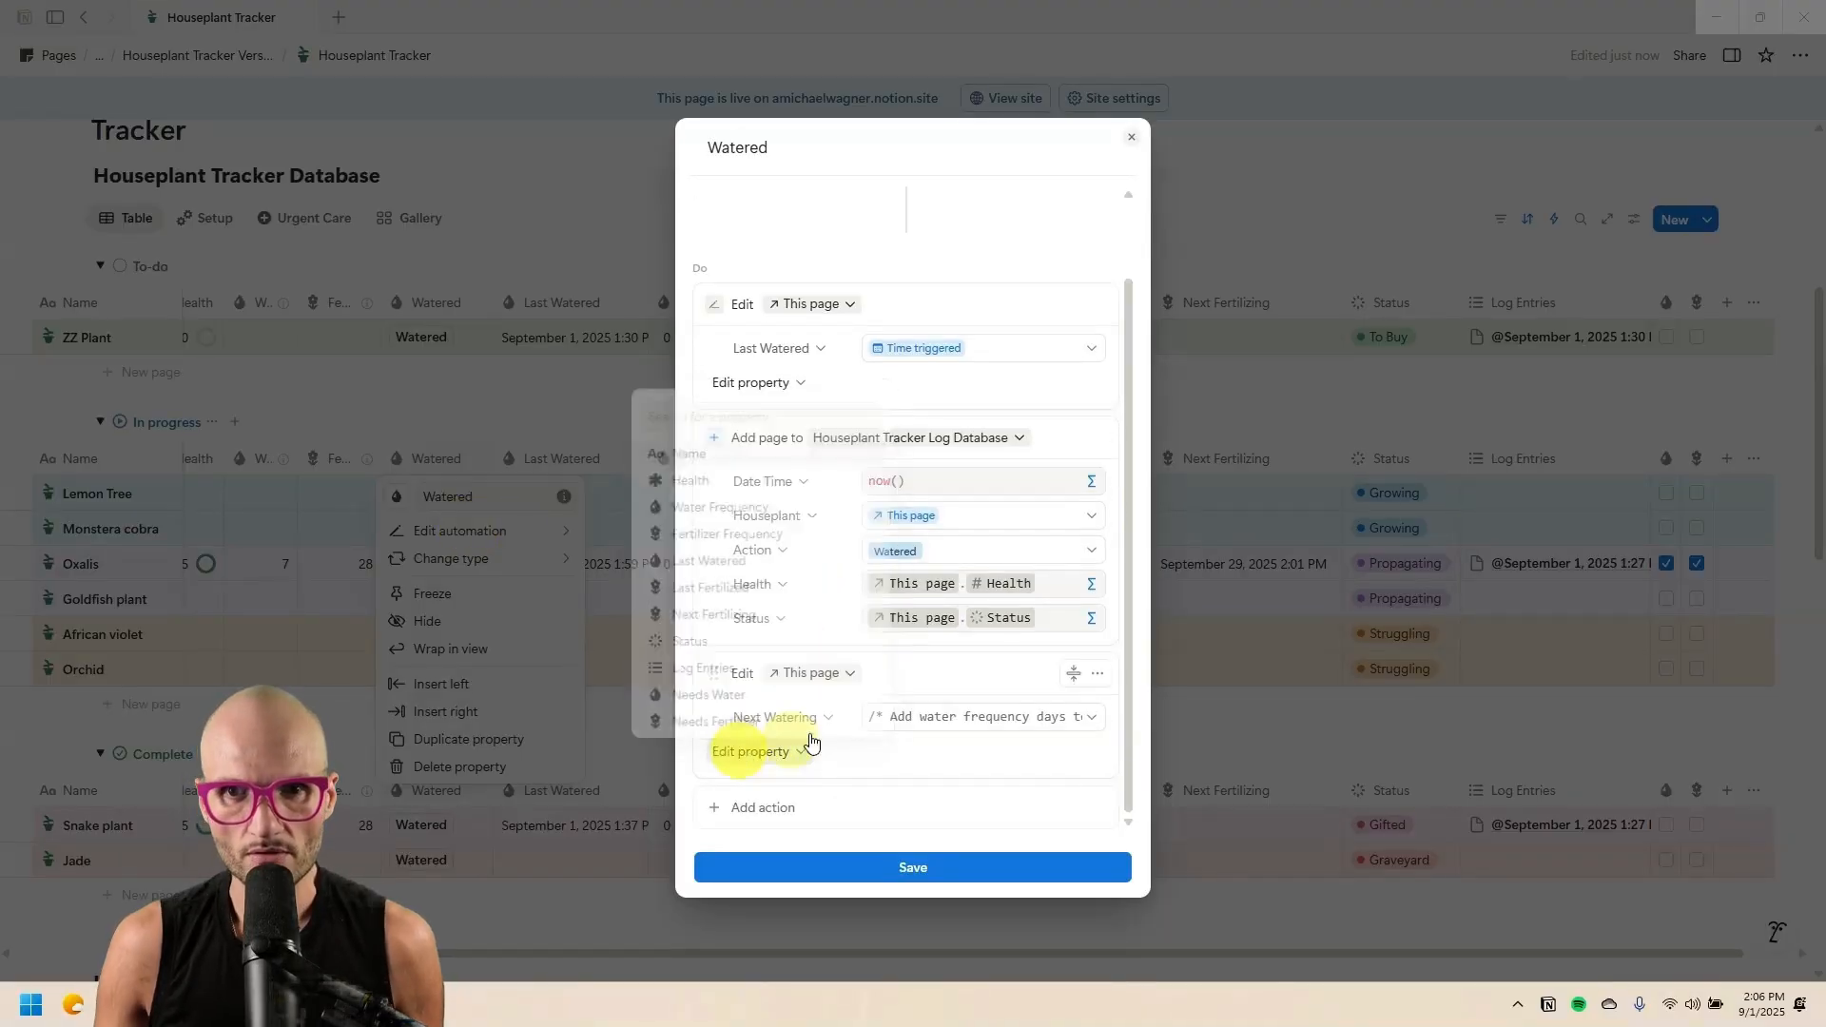
pyautogui.click(779, 759)
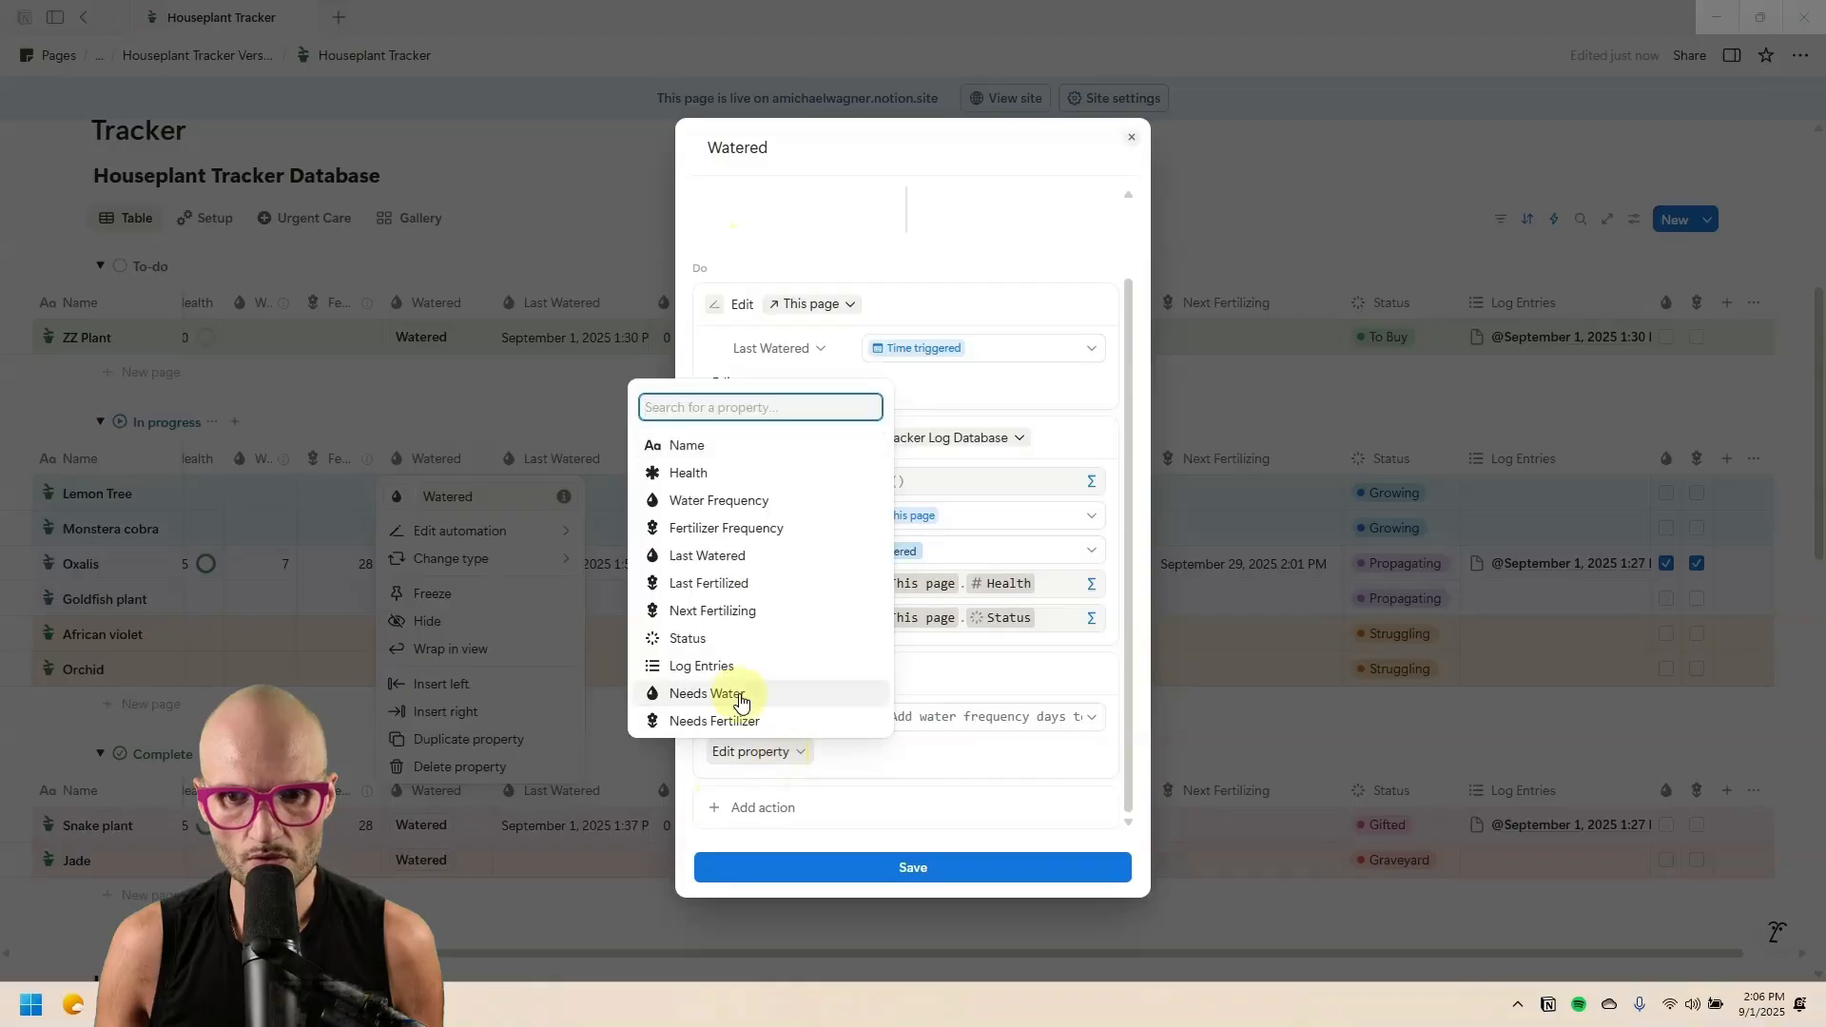
pyautogui.click(708, 693)
pyautogui.click(920, 751)
pyautogui.click(945, 839)
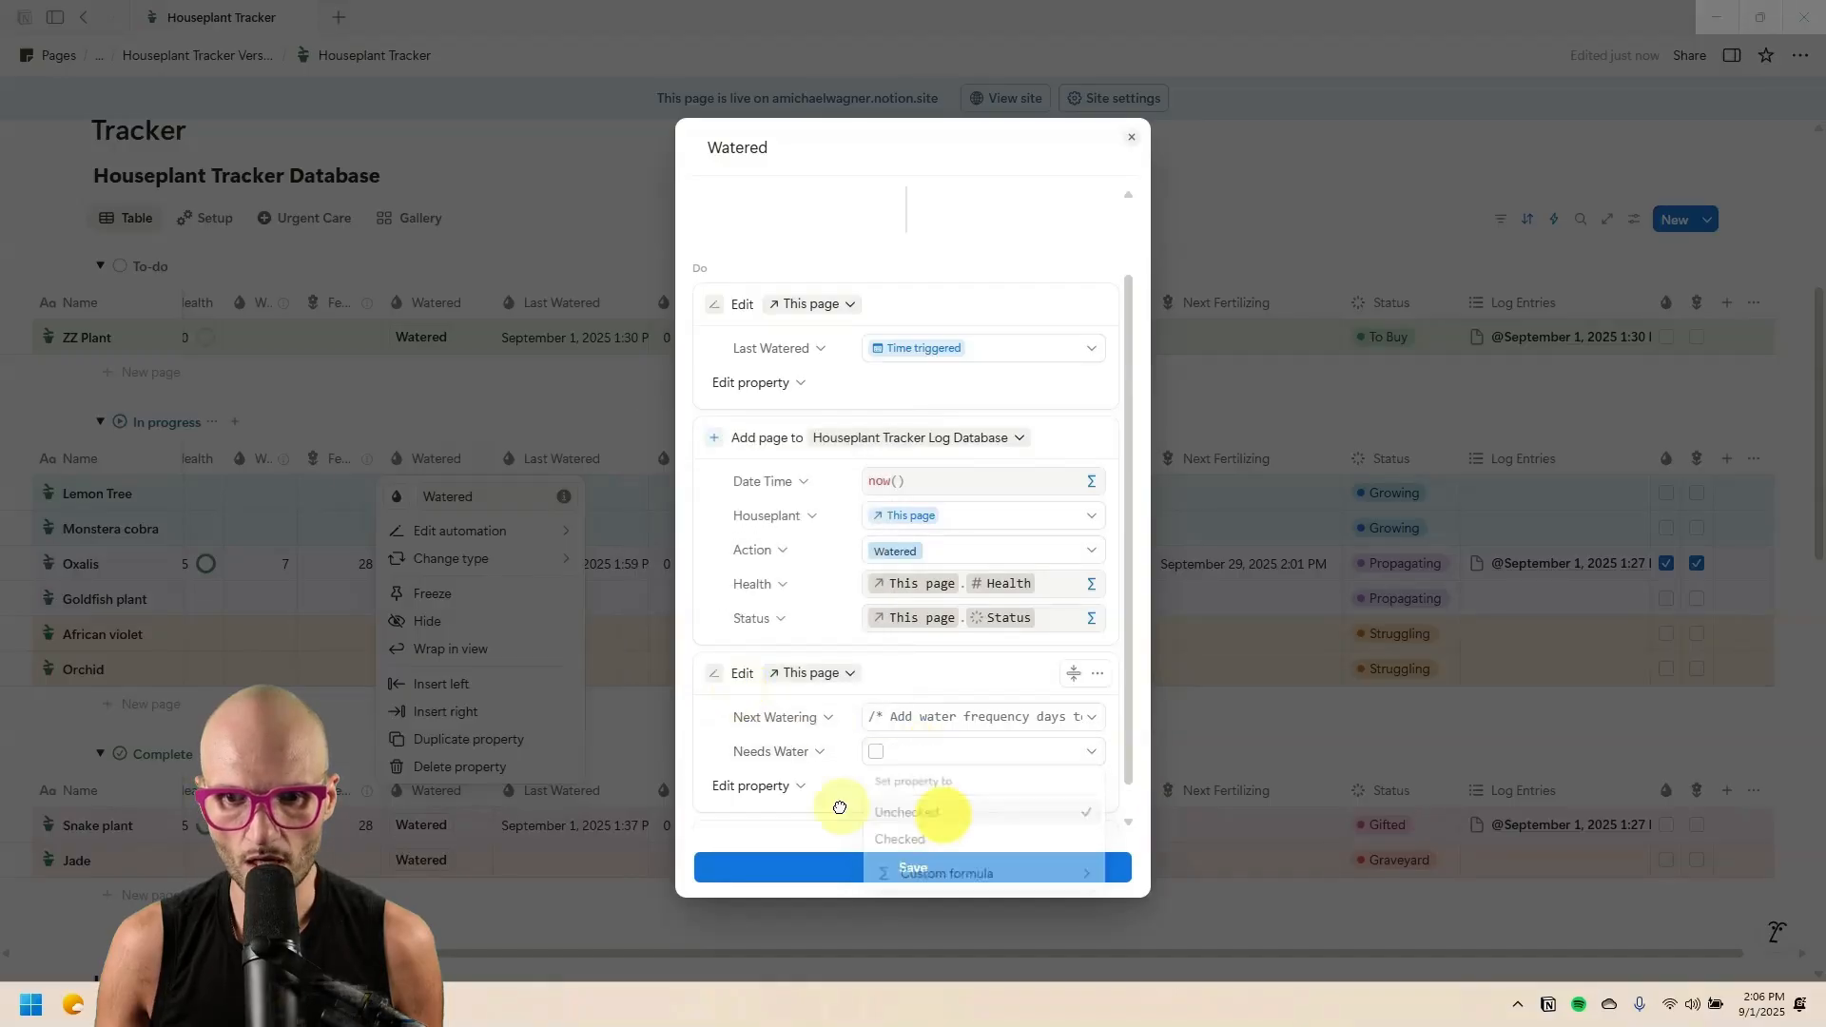
pyautogui.click(904, 866)
pyautogui.click(478, 466)
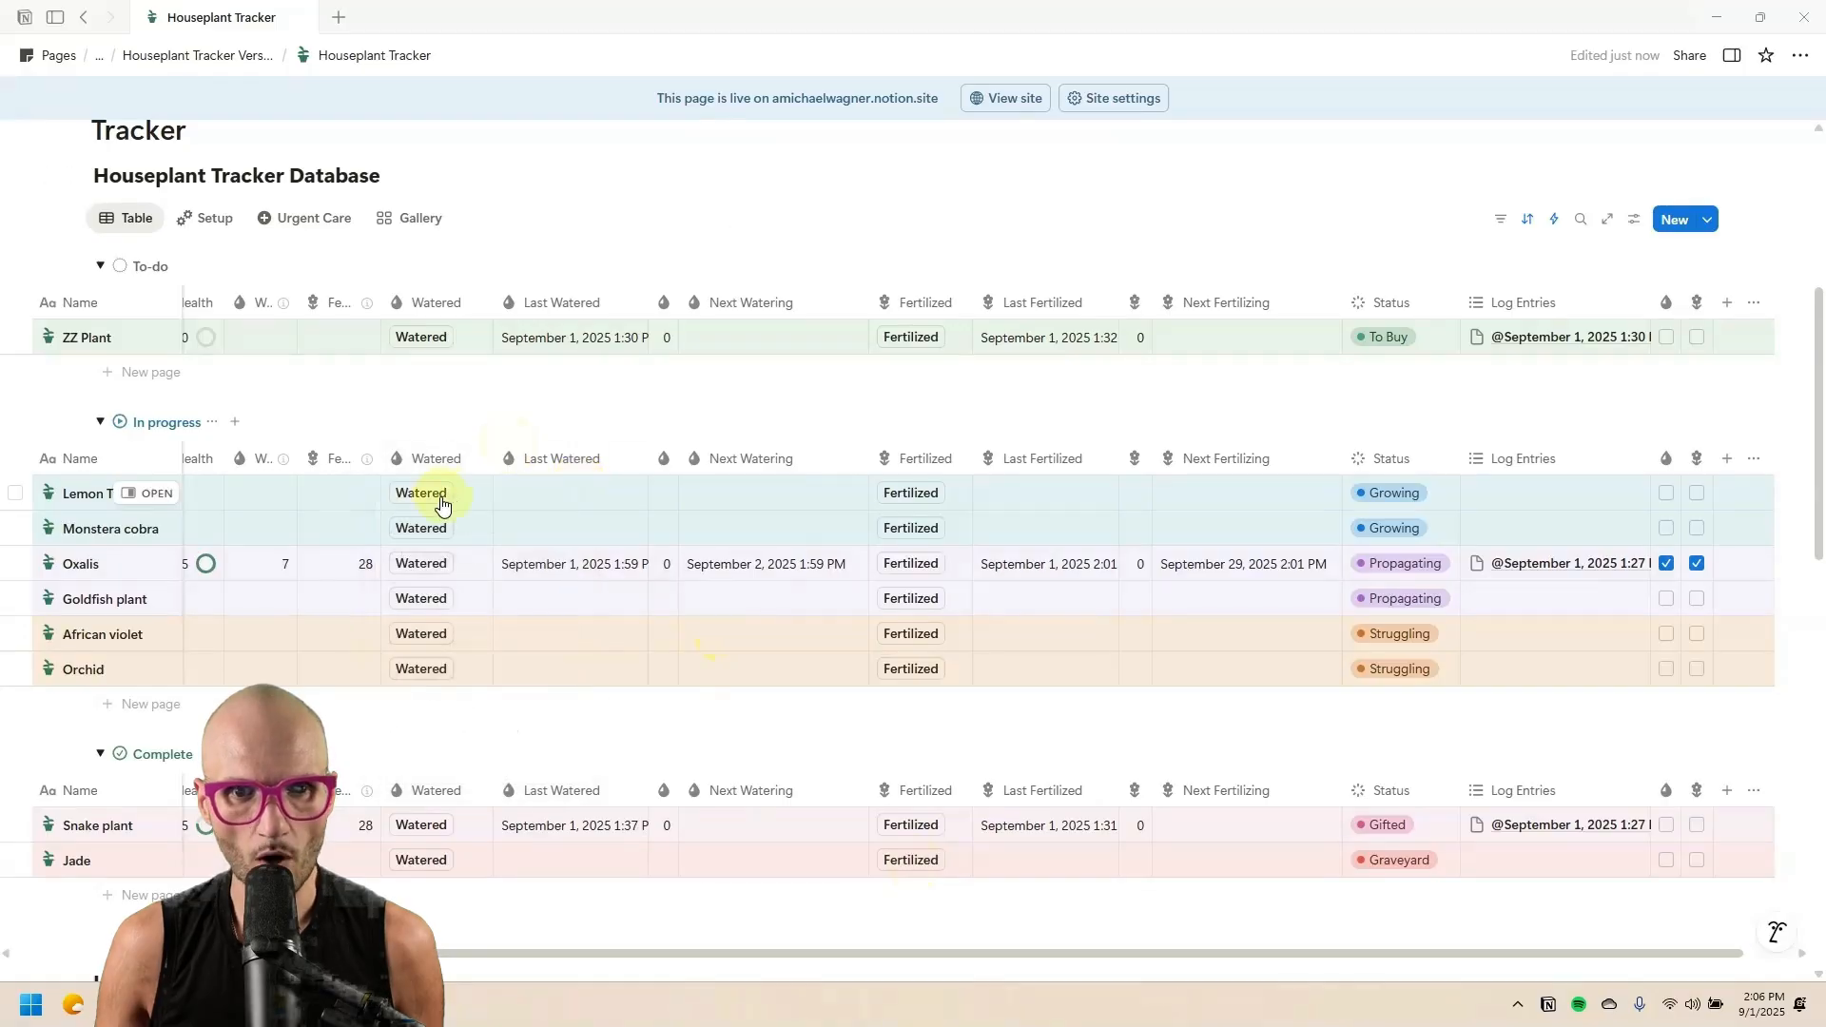
# Have the Fertilized button's last edit action also set Needs Fertilizer to unchecked, save it, and run Fertilized on Oxalis.
pyautogui.click(927, 460)
pyautogui.click(977, 535)
pyautogui.scroll(-2, 970, 547)
pyautogui.click(761, 752)
pyautogui.click(772, 721)
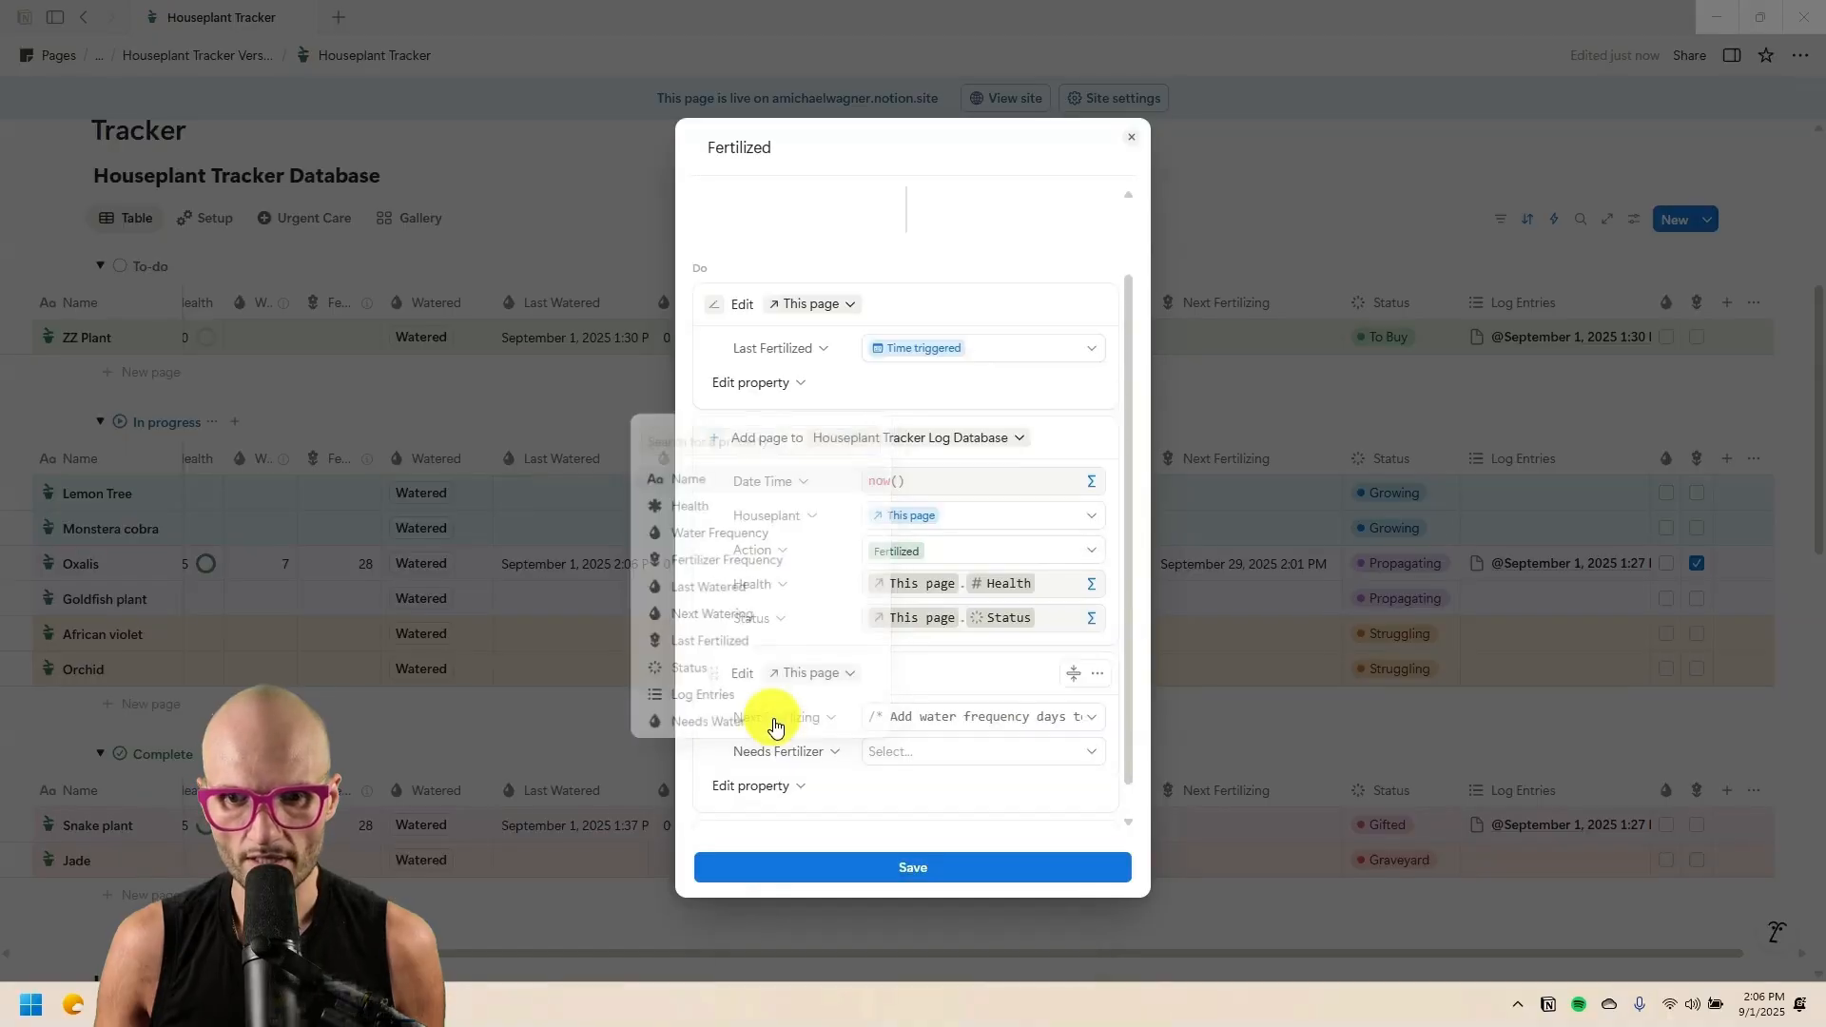
pyautogui.click(989, 758)
pyautogui.click(961, 809)
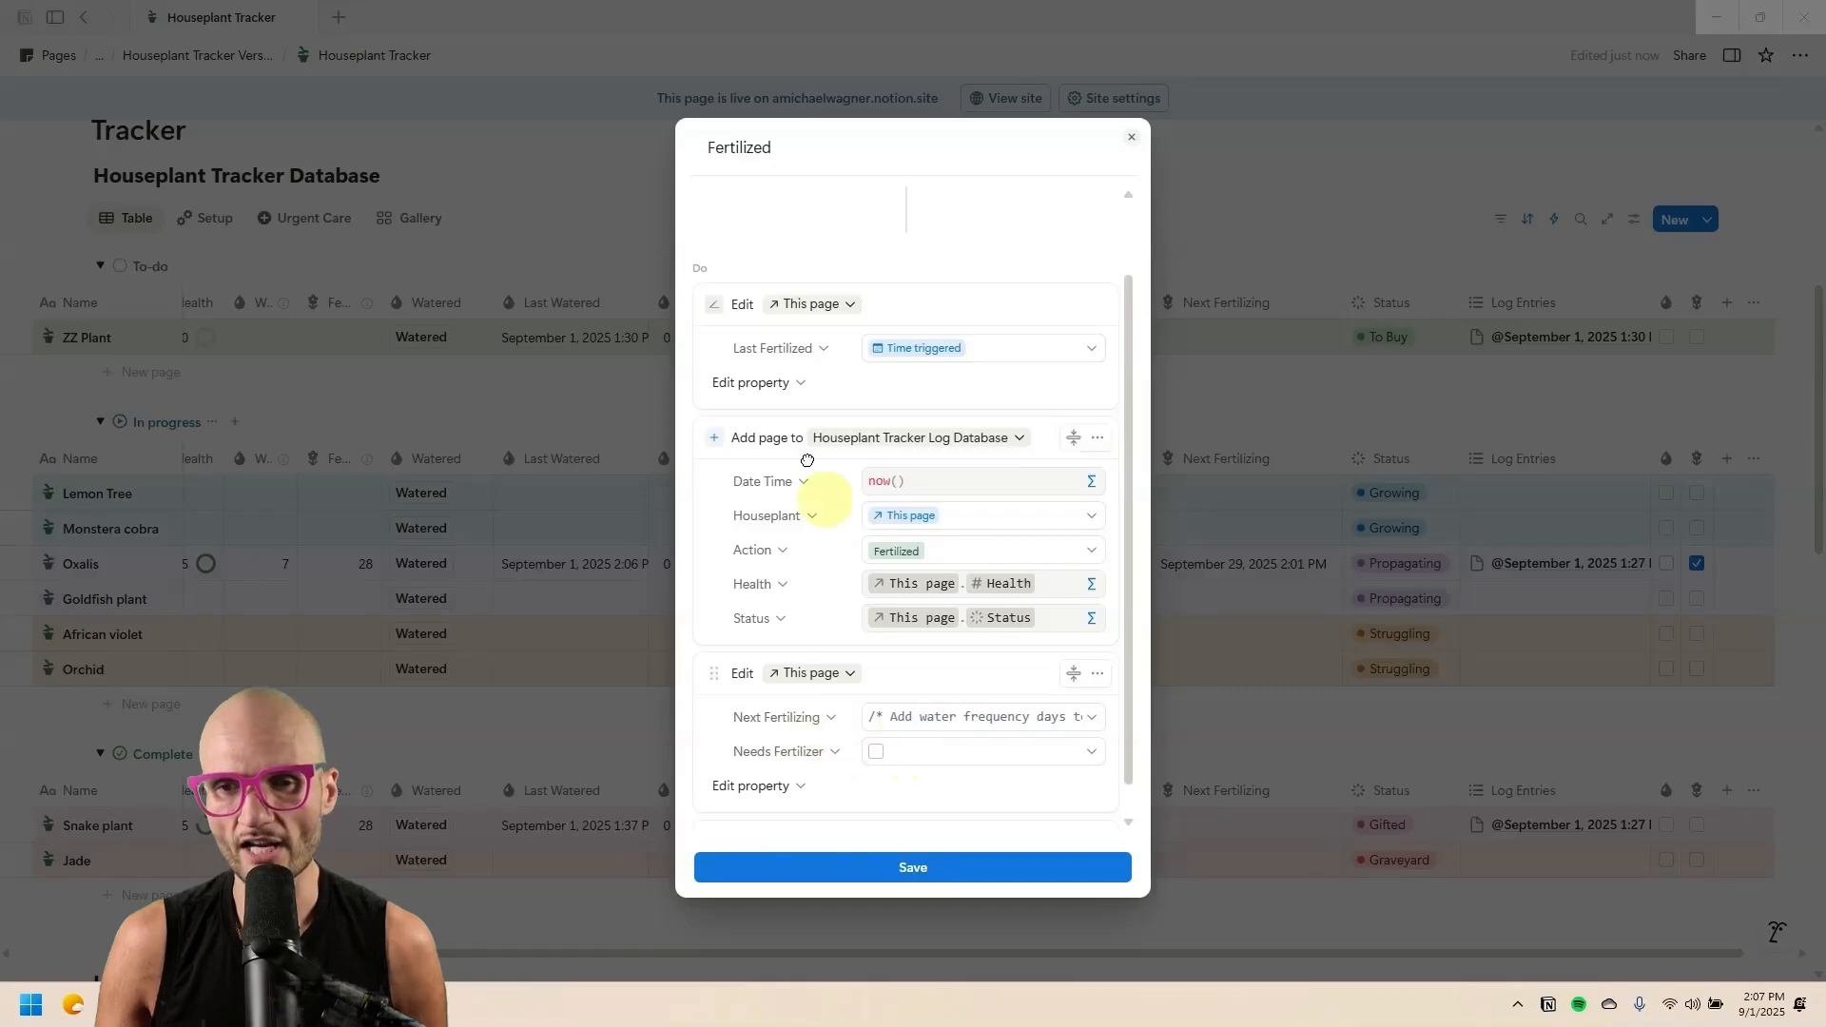
pyautogui.click(913, 867)
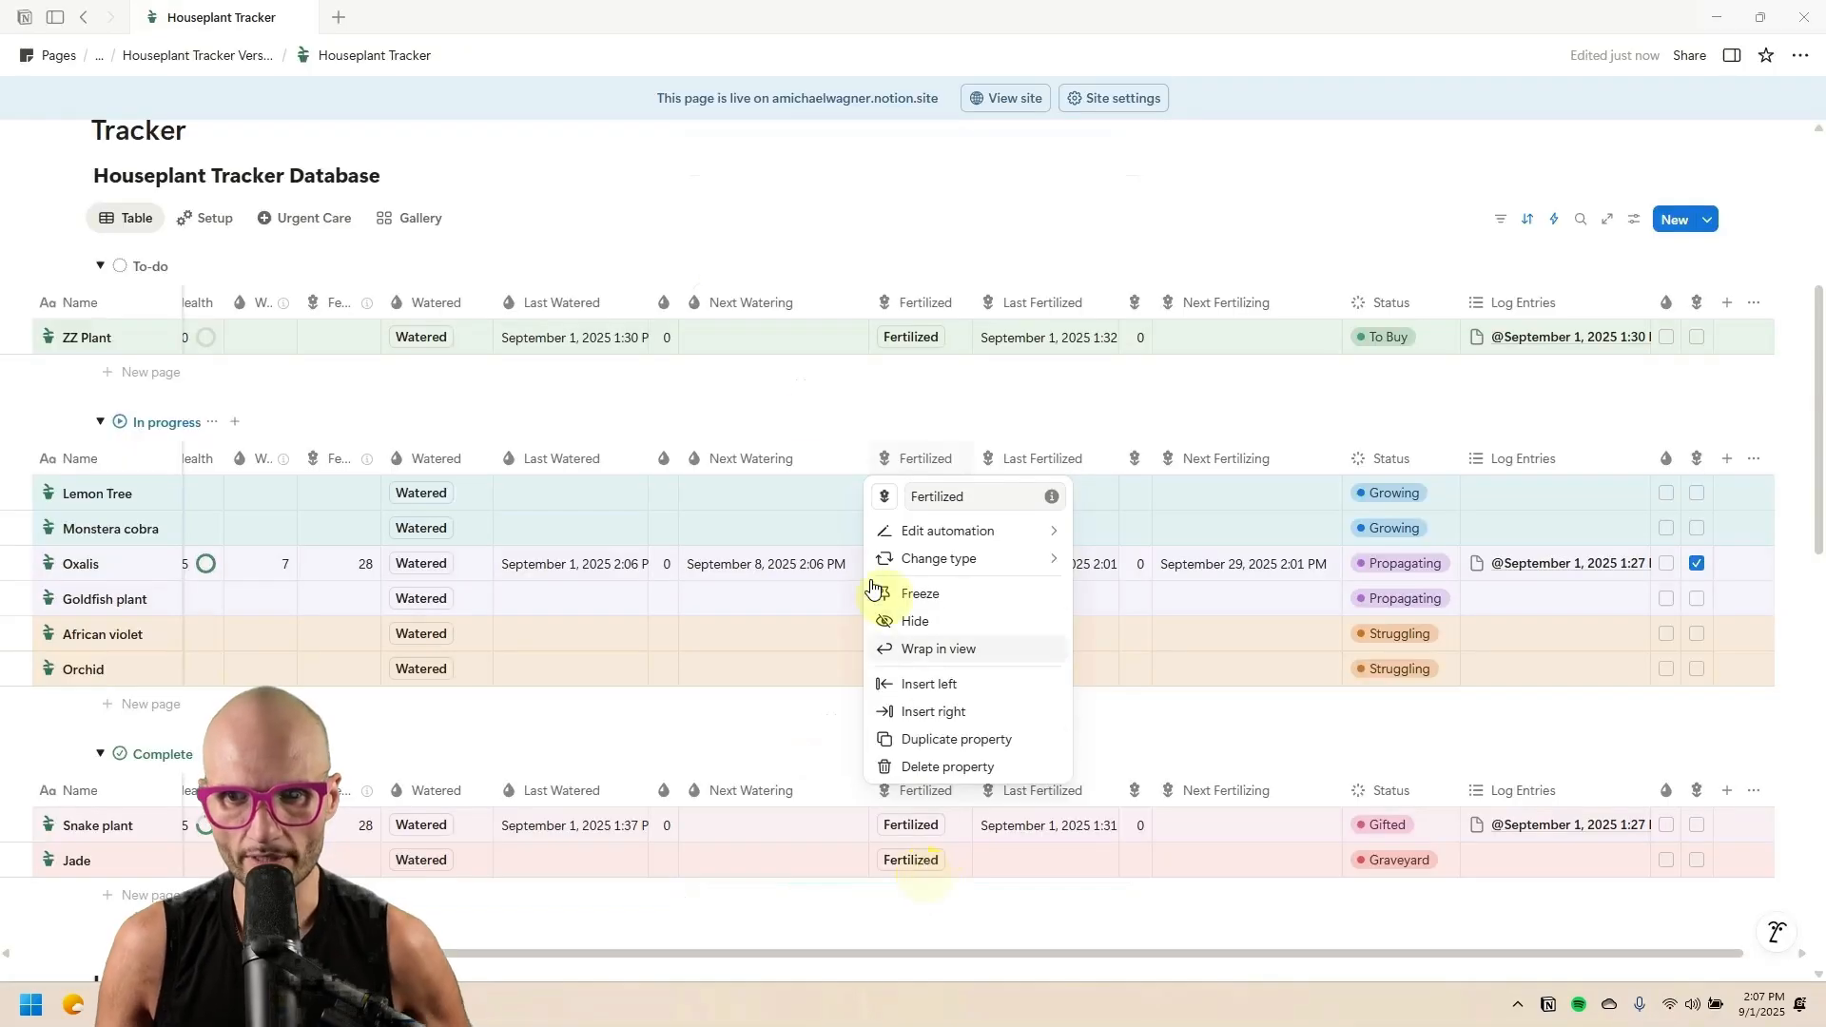
pyautogui.press('Escape')
pyautogui.click(915, 573)
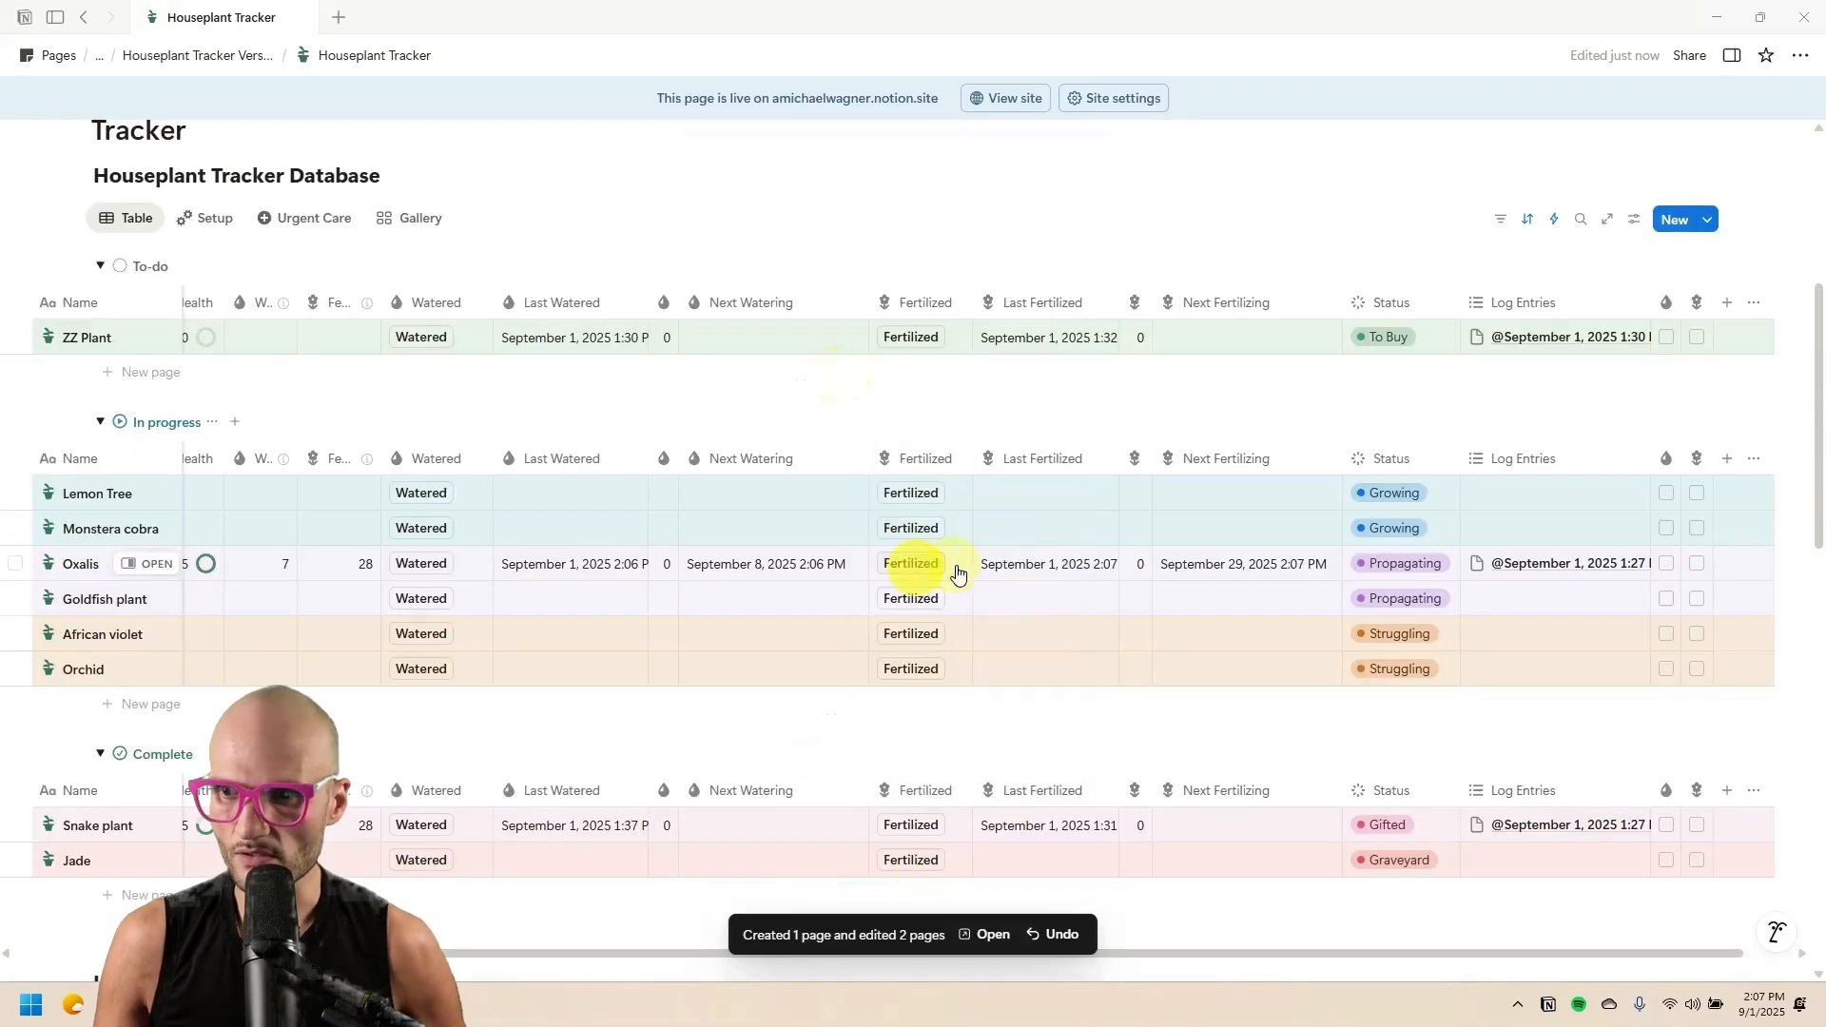
# Check Needs Water and Needs Fertilizer for Oxalis, Needs Water for ZZ Plant, and Needs Fertilizer for Snake plant.
pyautogui.click(1696, 565)
pyautogui.scroll(1, 1703, 615)
pyautogui.click(1667, 431)
pyautogui.scroll(-3, 1703, 513)
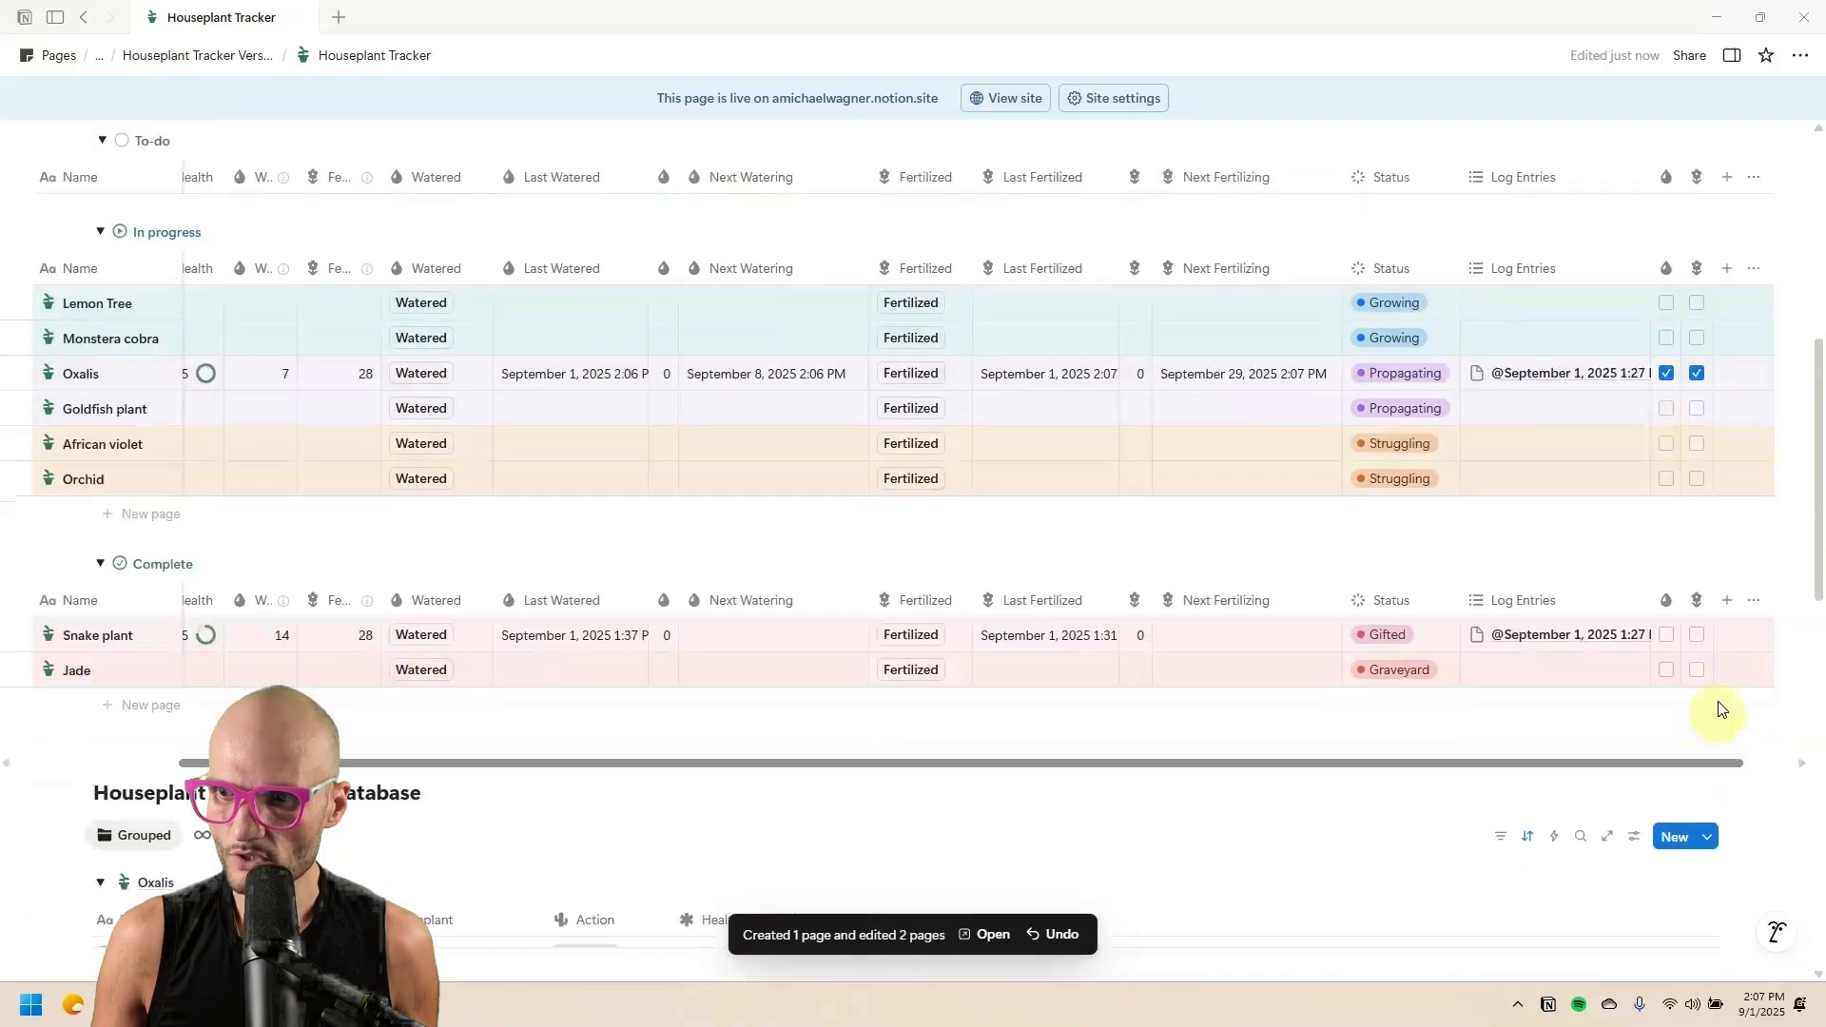
pyautogui.click(1700, 637)
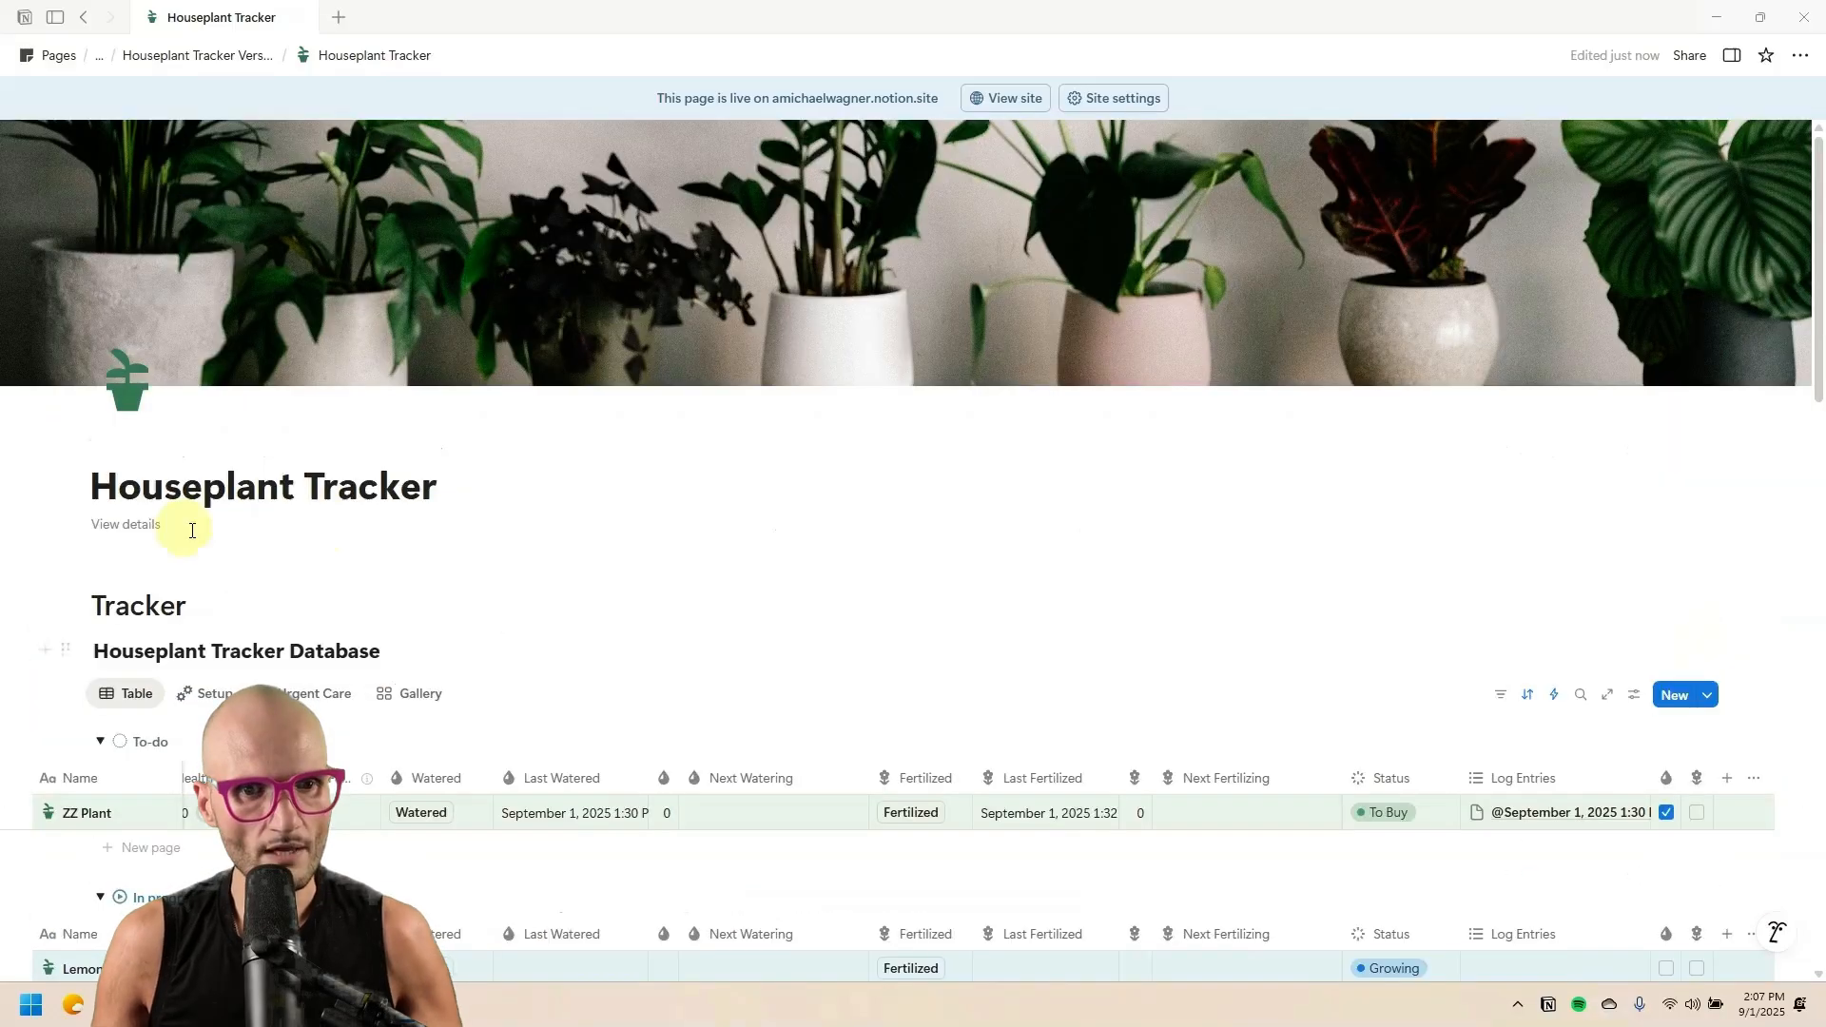
# Starting from the Table view of the Houseplant Tracker Database, add a new table view named Today.
pyautogui.scroll(-2, 238, 618)
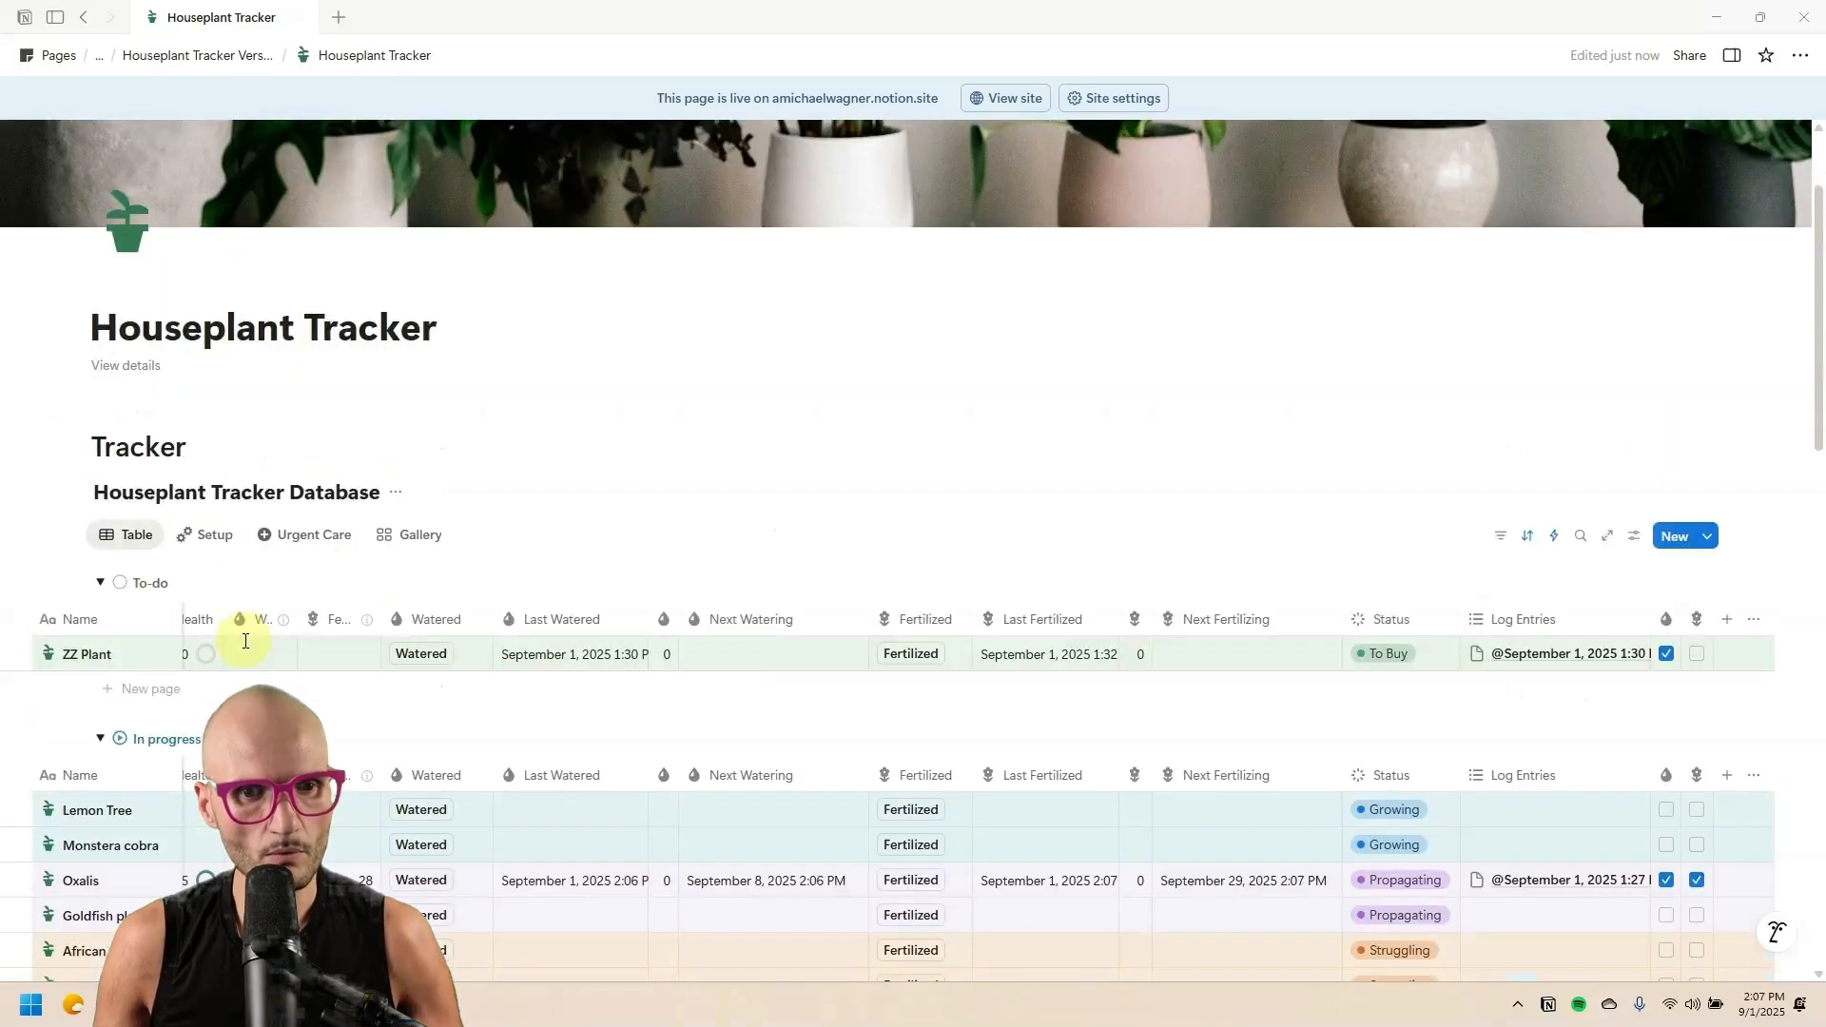
pyautogui.scroll(-2, 245, 640)
pyautogui.click(207, 313)
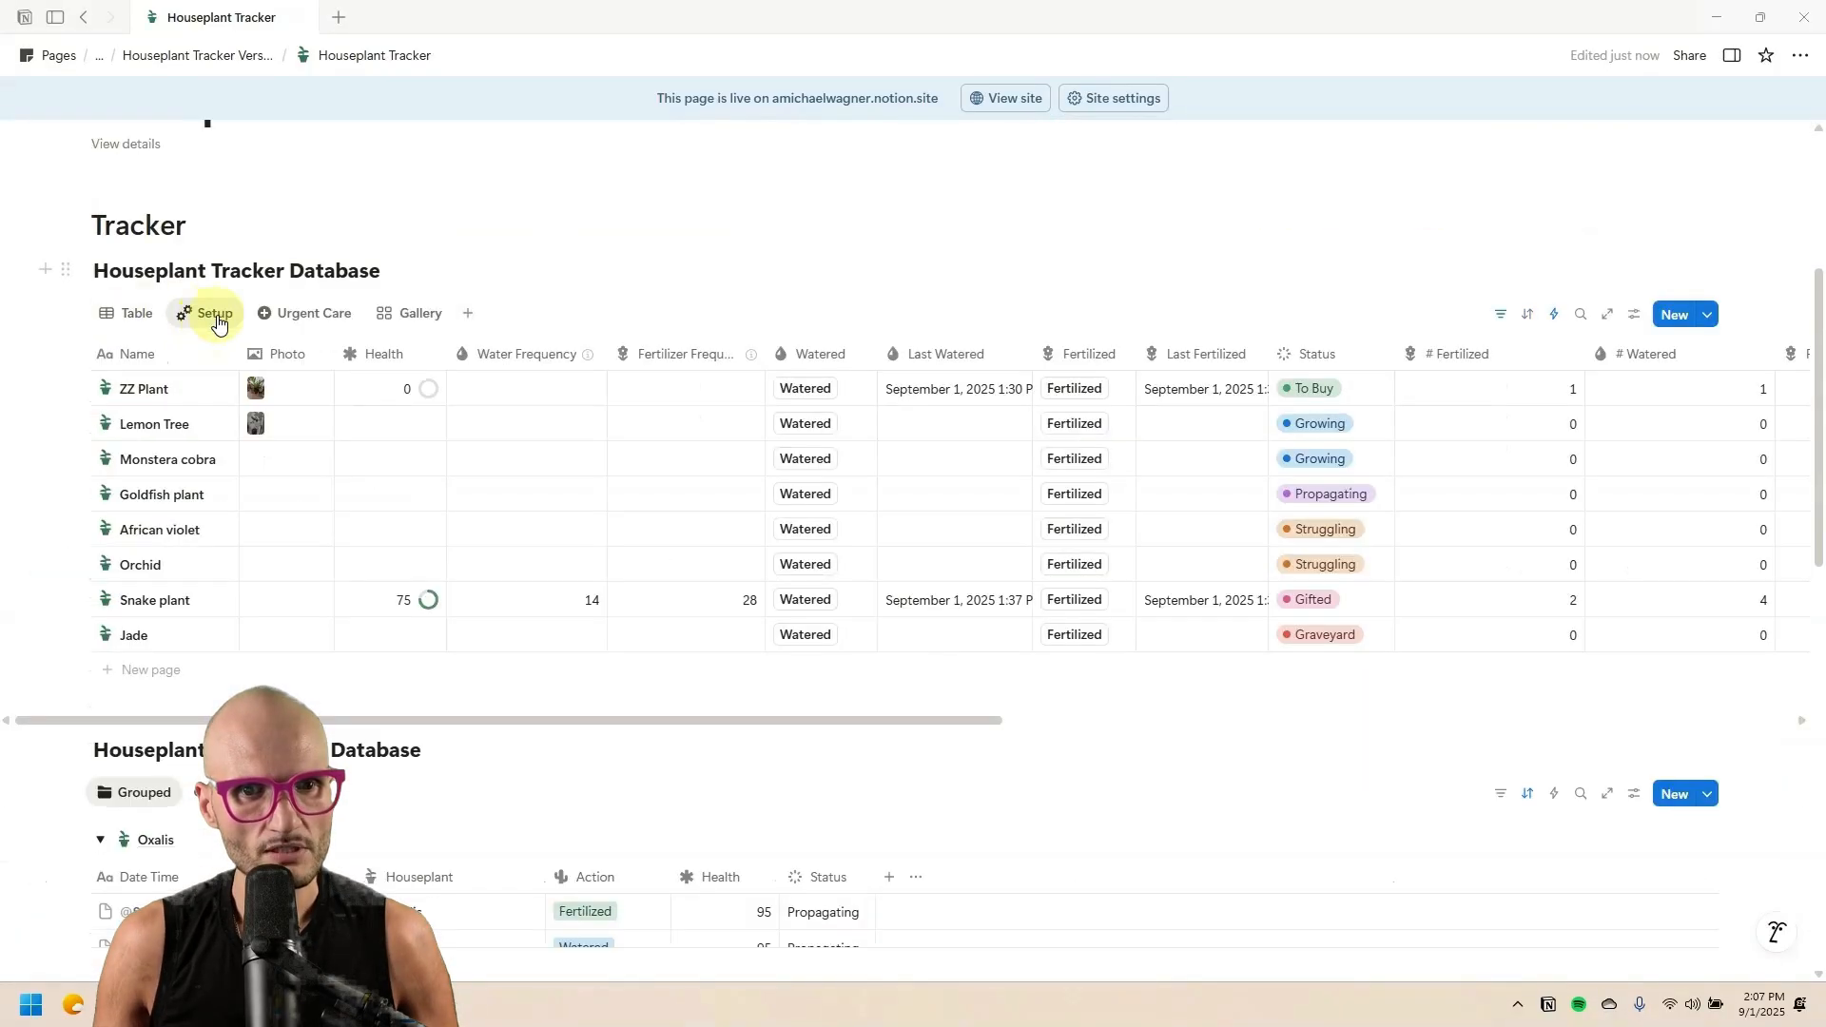
pyautogui.click(319, 317)
pyautogui.click(139, 314)
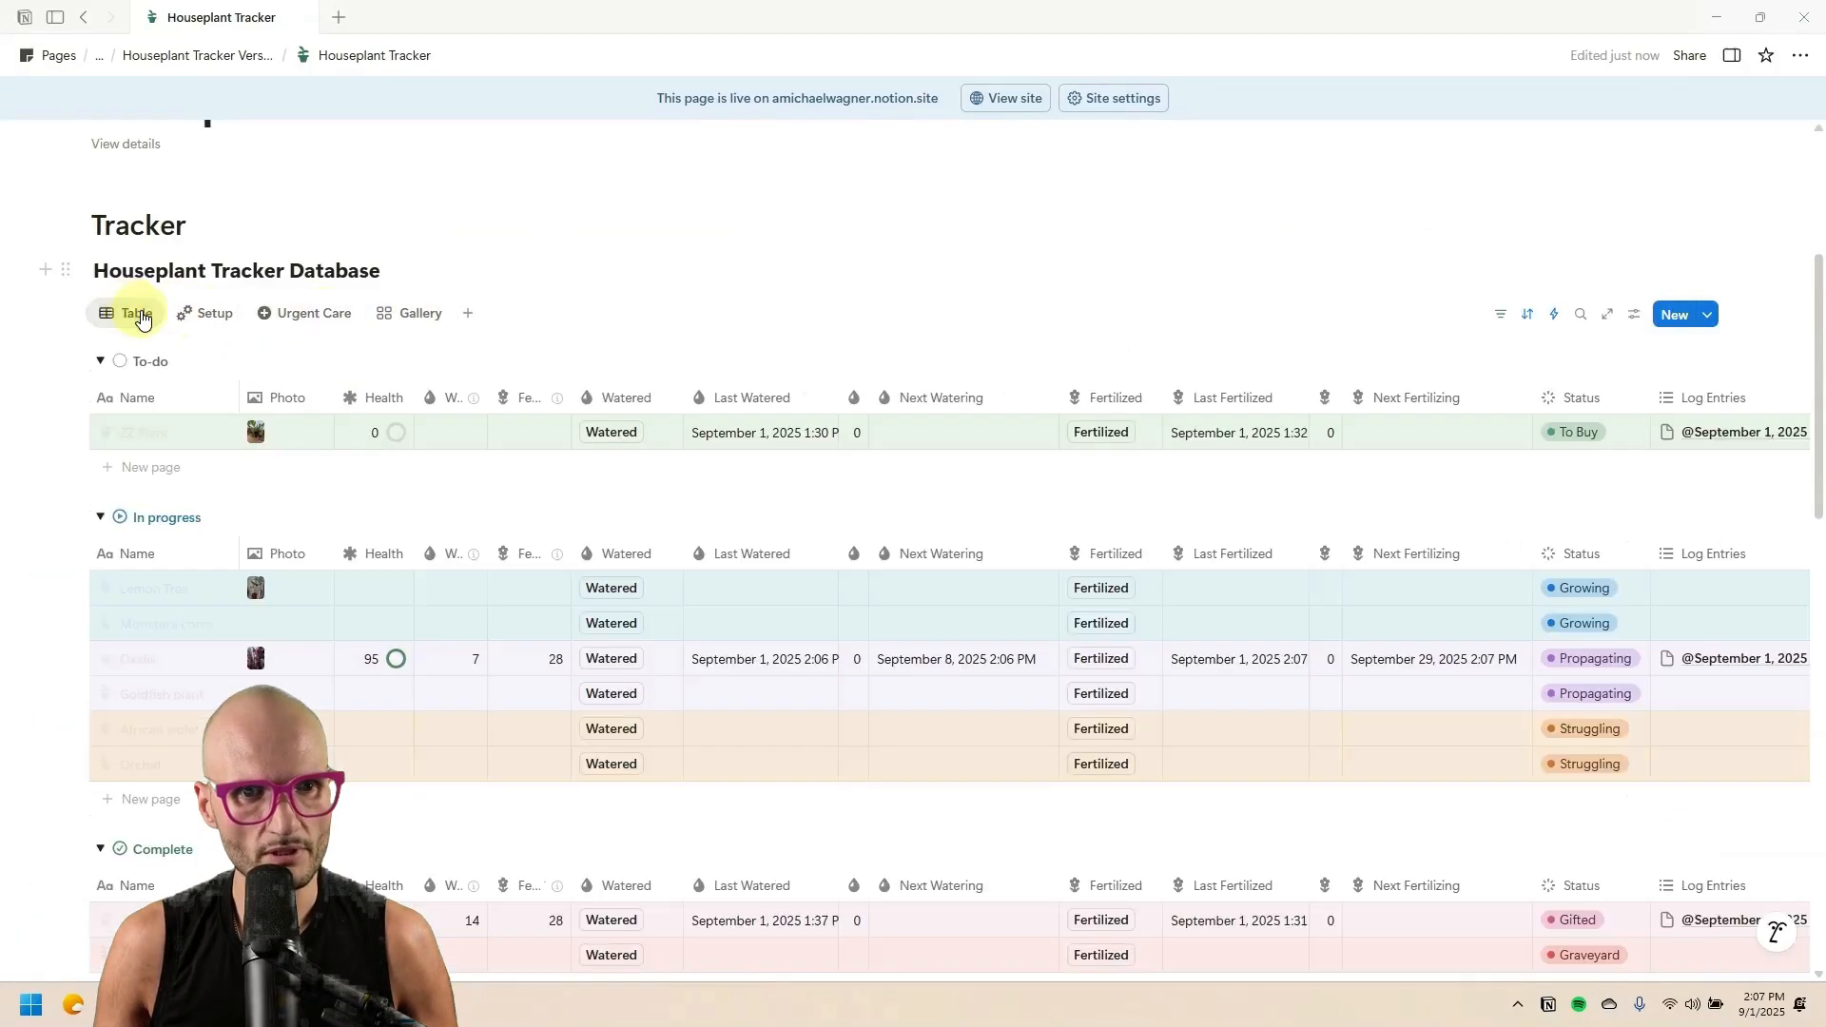
pyautogui.click(467, 313)
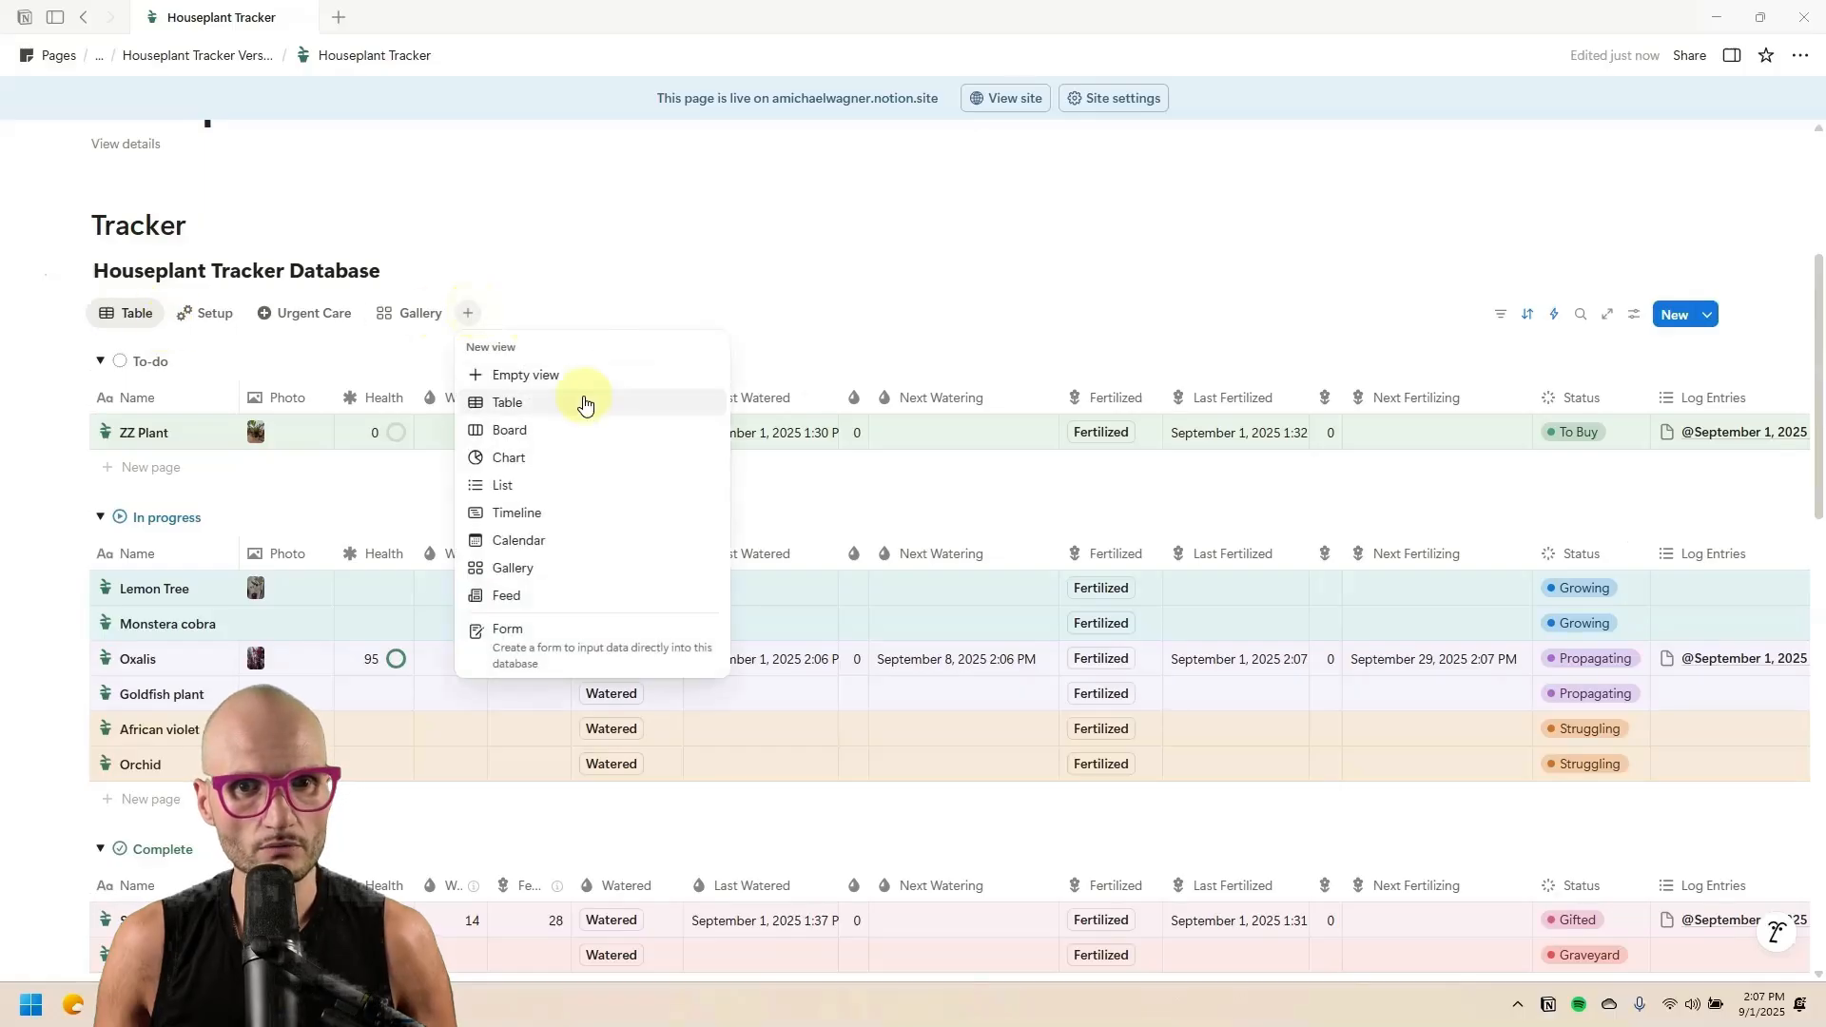
pyautogui.click(507, 402)
pyautogui.click(227, 311)
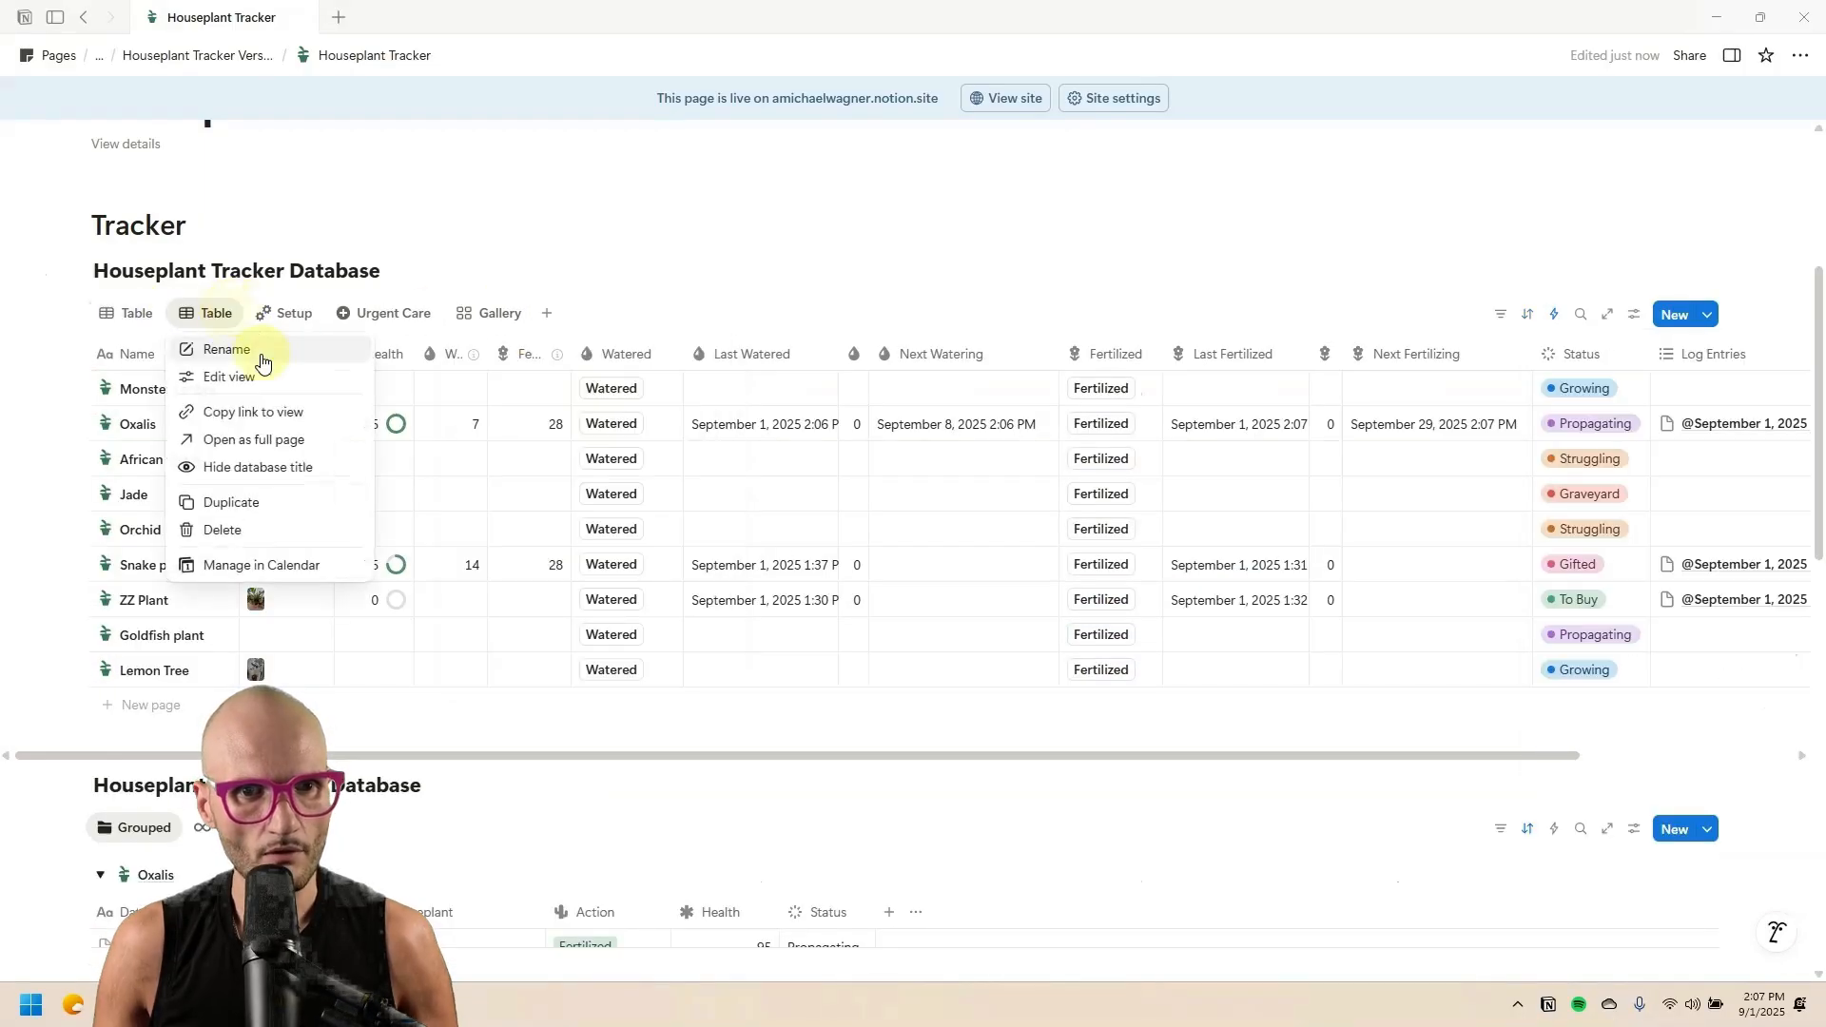
pyautogui.click(252, 353)
pyautogui.write('Today')
# Search the icons for a calendar, apply one to the Today view, and close the view settings.
pyautogui.click(1569, 394)
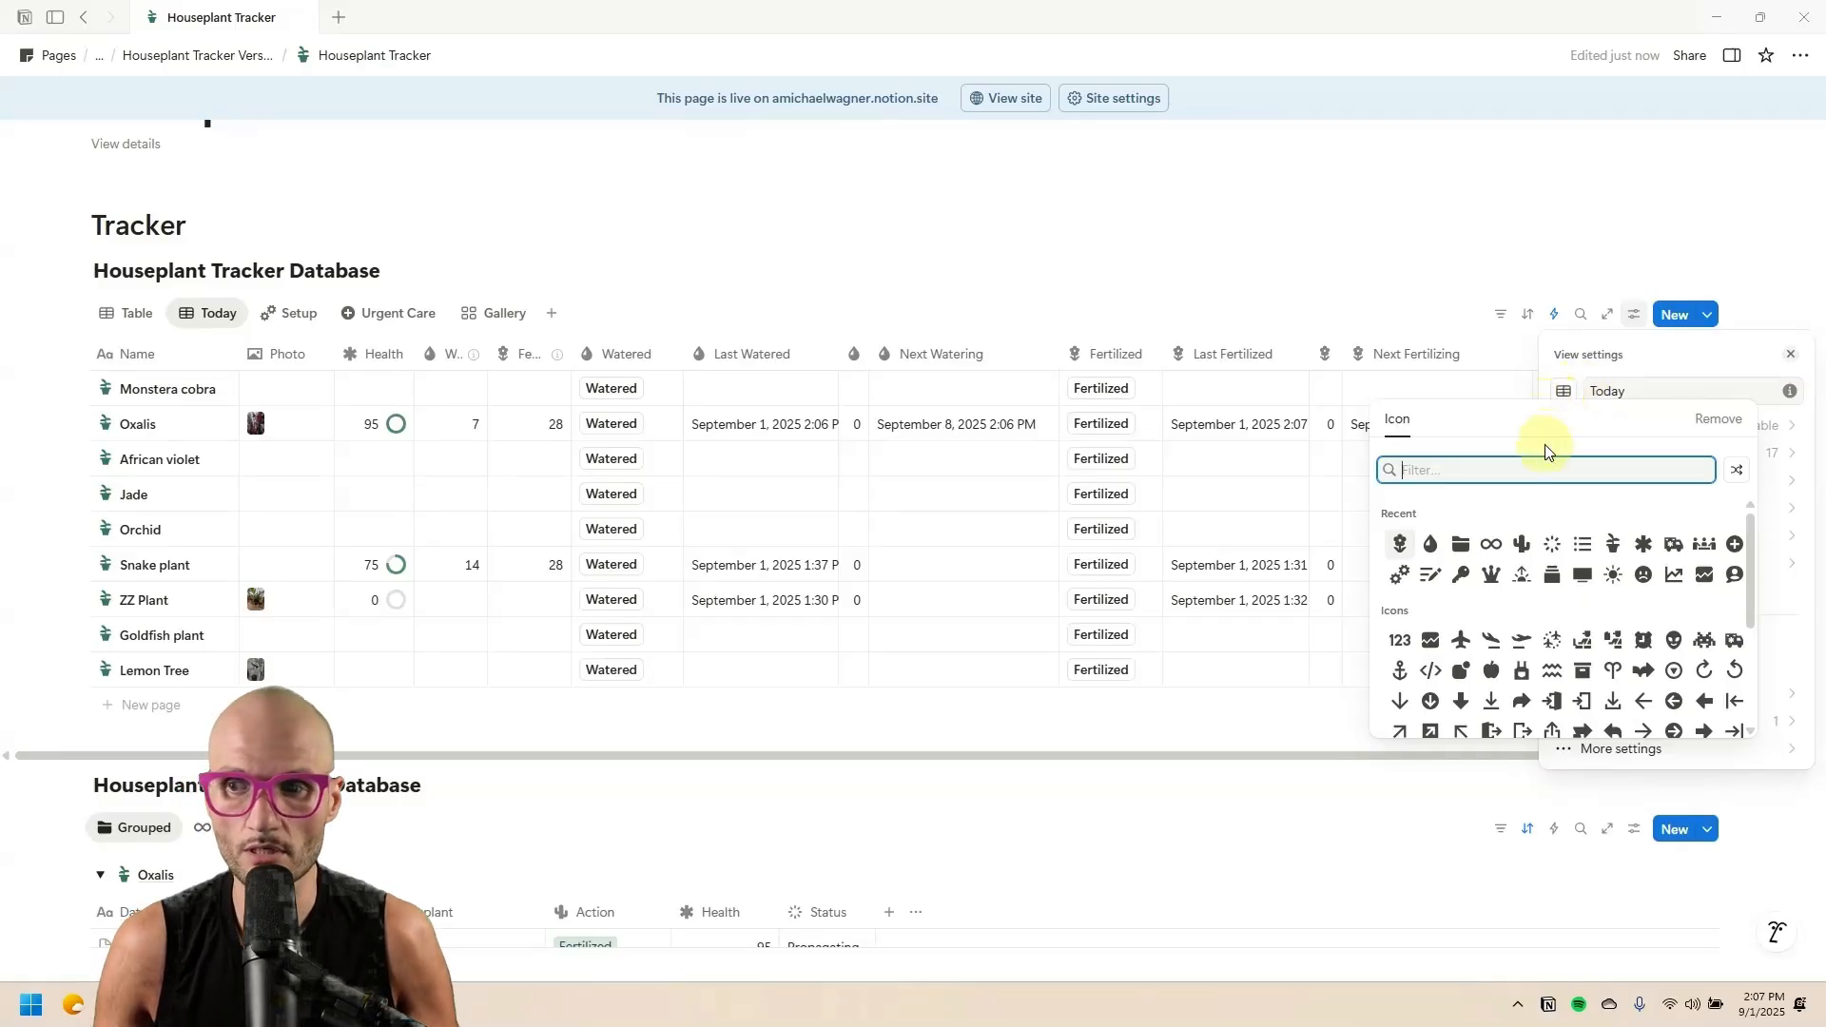
pyautogui.write('cale')
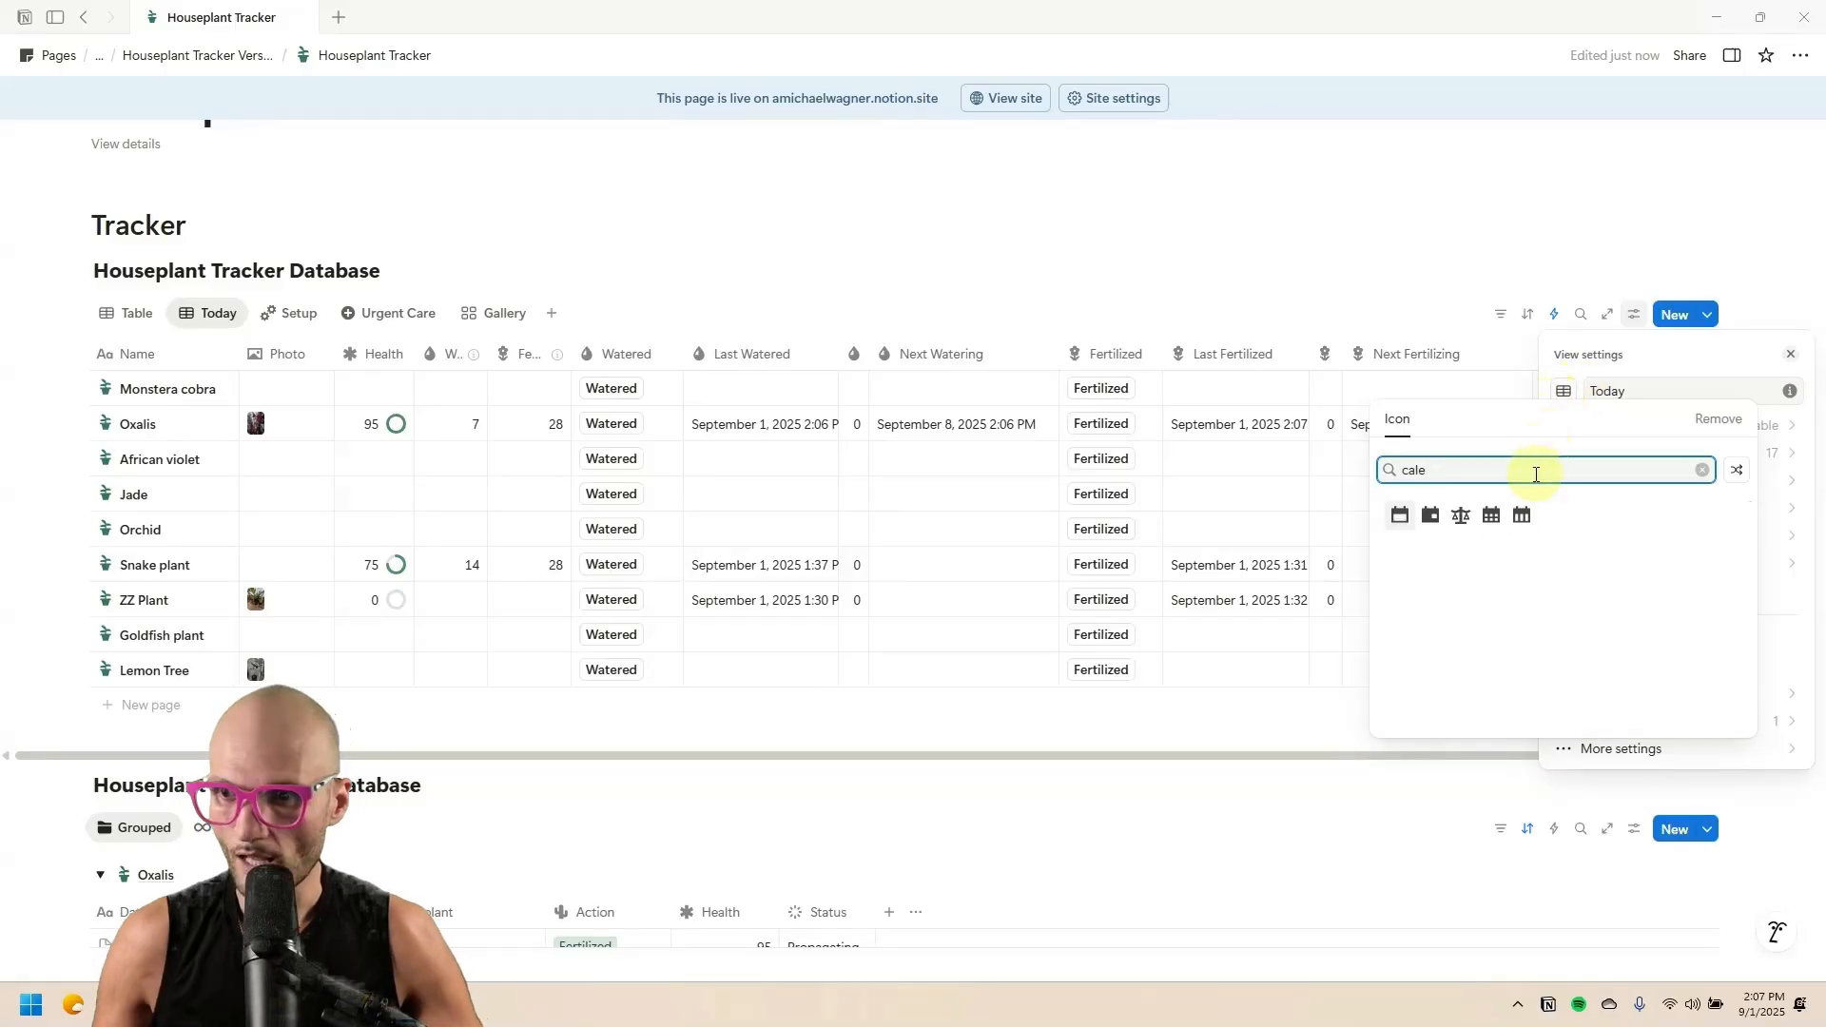
pyautogui.click(1432, 516)
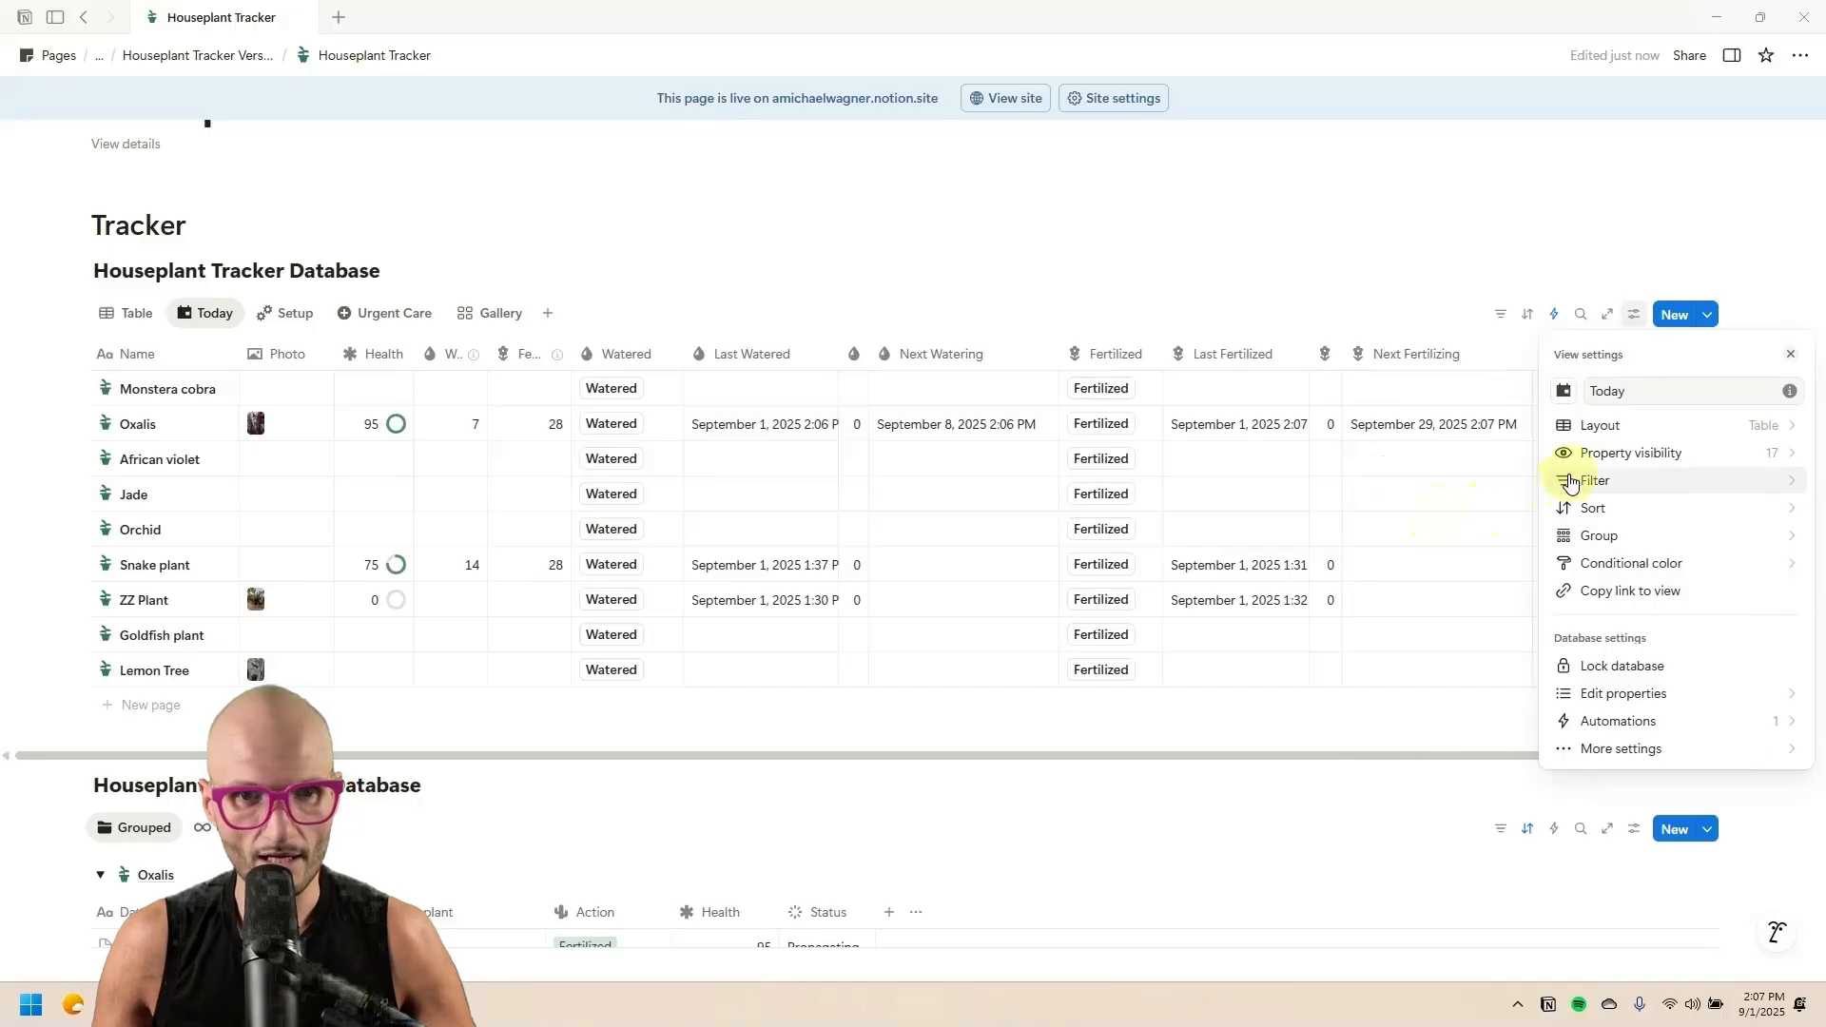
pyautogui.click(980, 226)
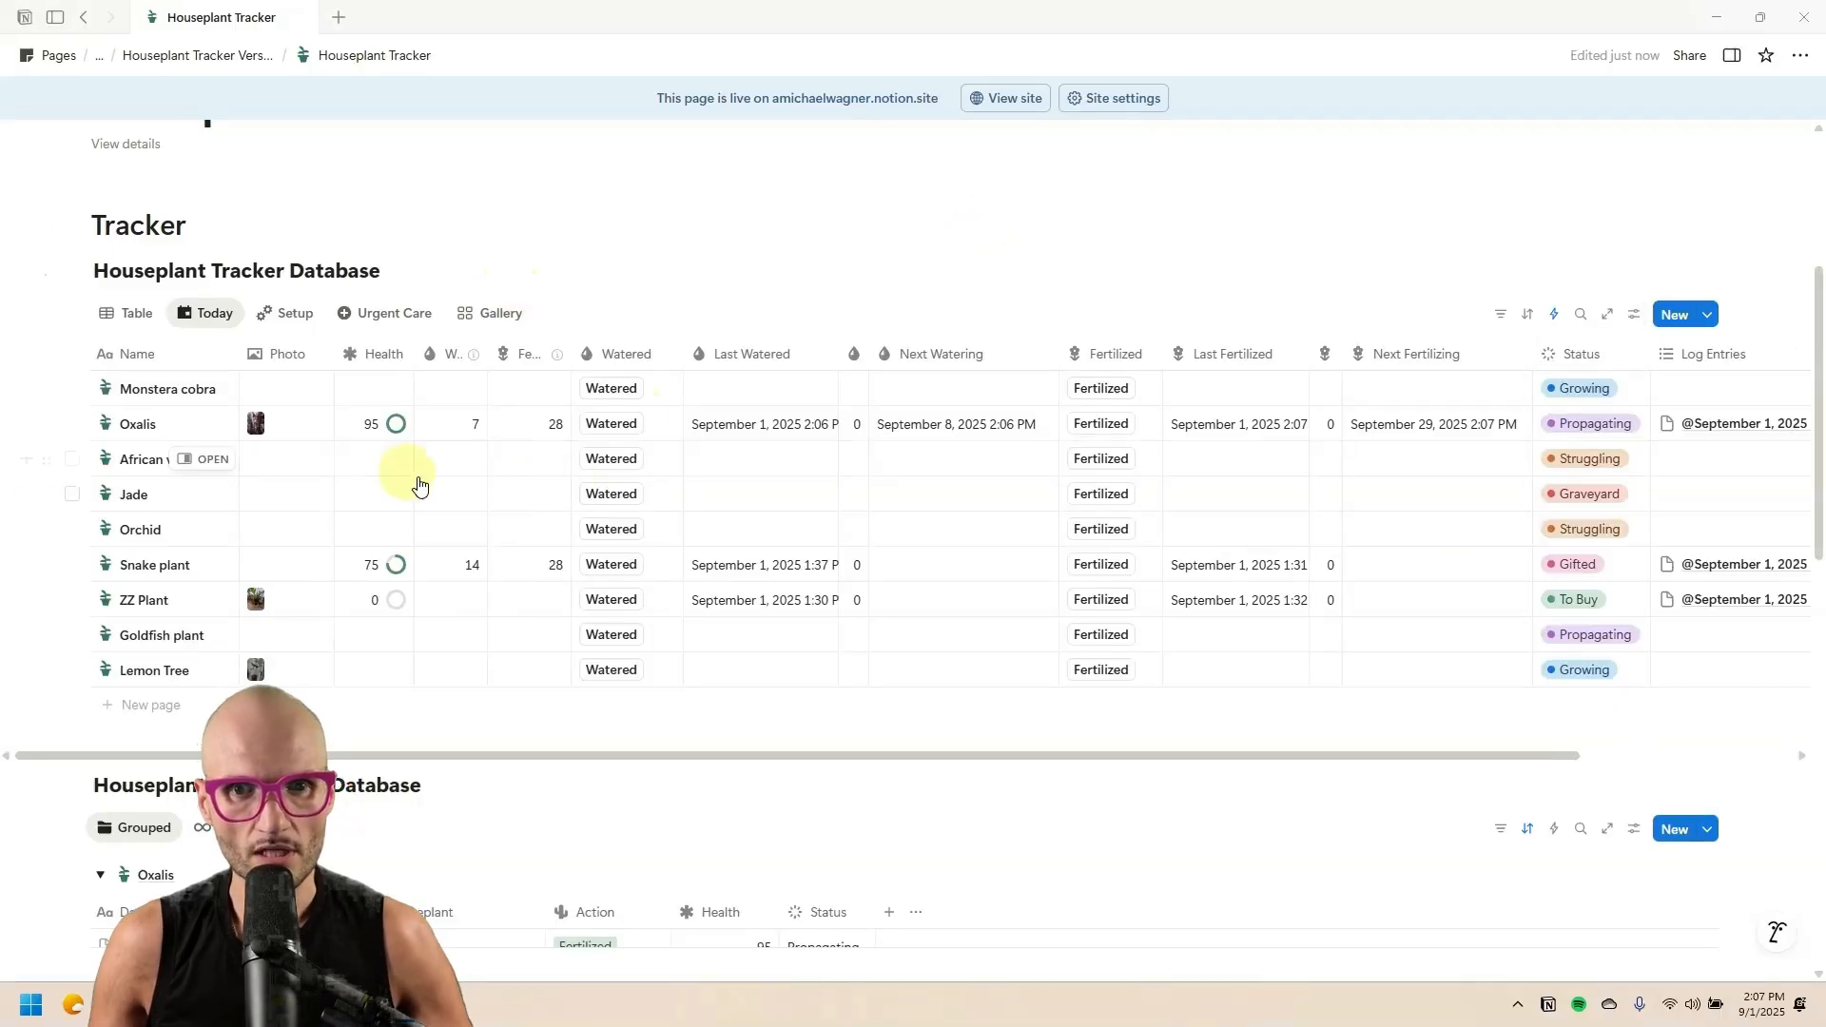
# Hide the Water Frequency, Fertilizer Frequency, Last Watered and Water Days columns in the Today view.
pyautogui.click(447, 356)
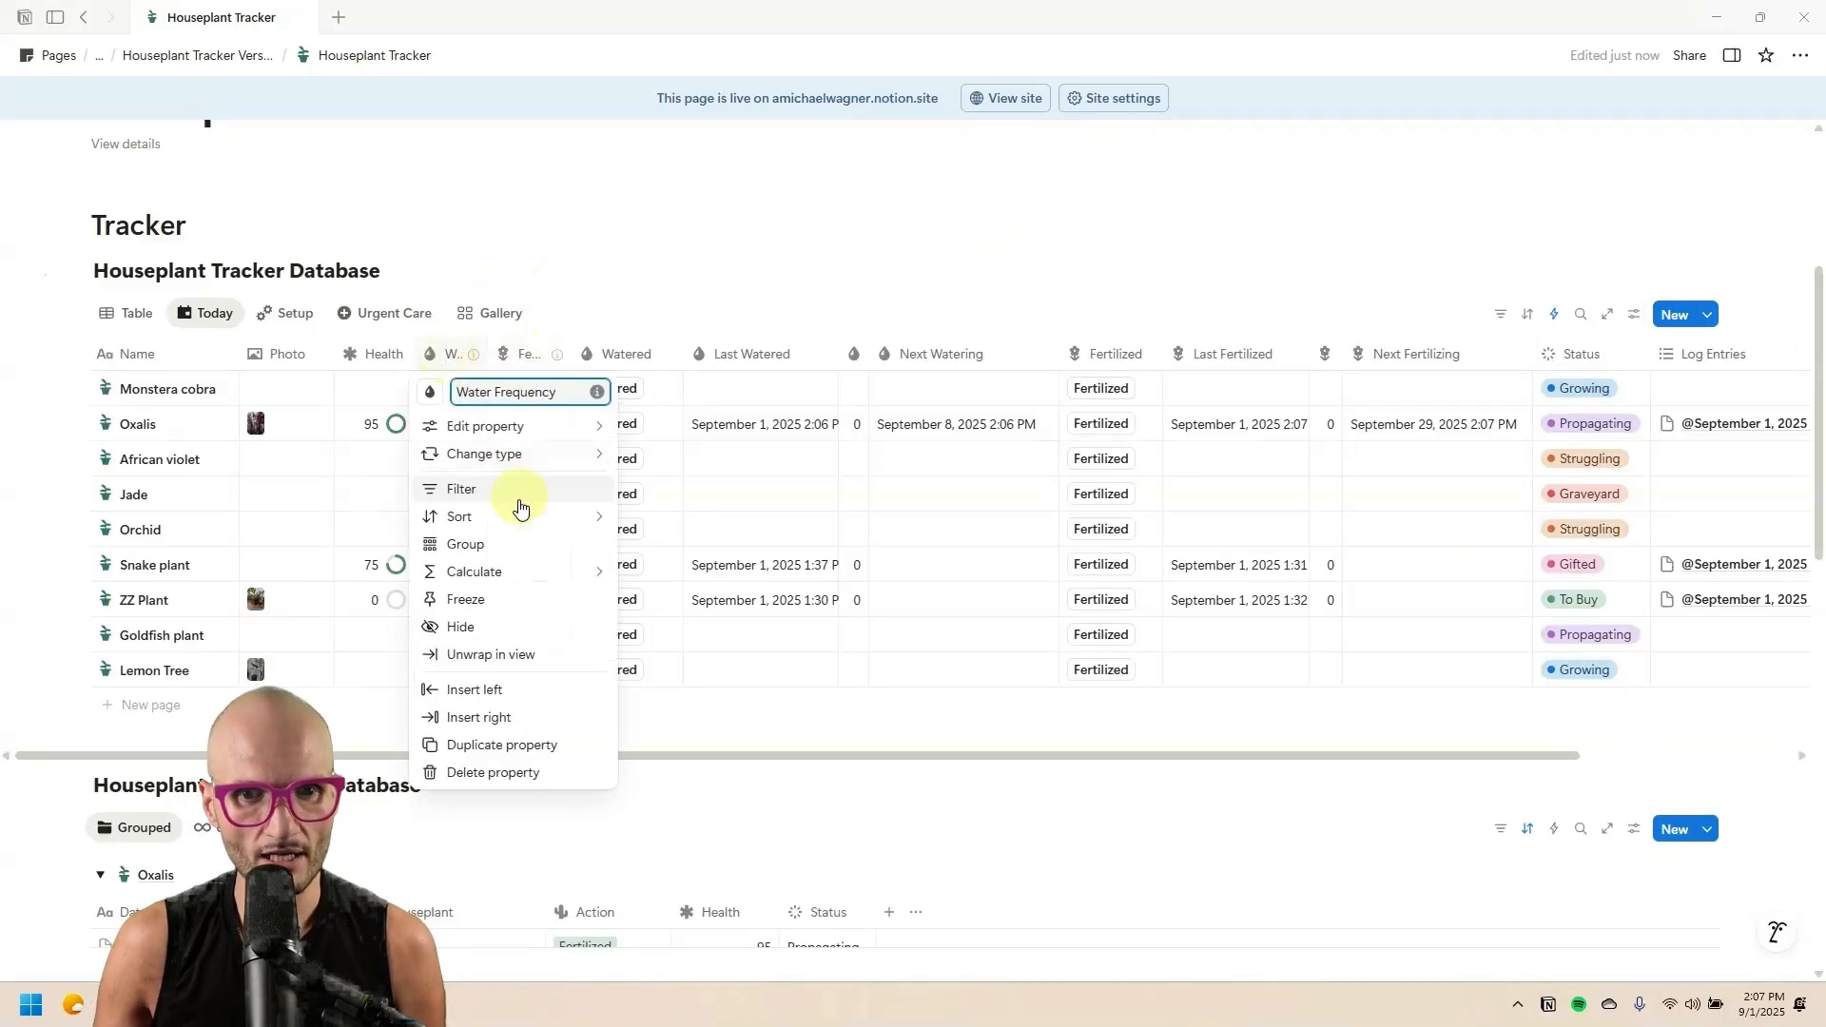
pyautogui.click(503, 626)
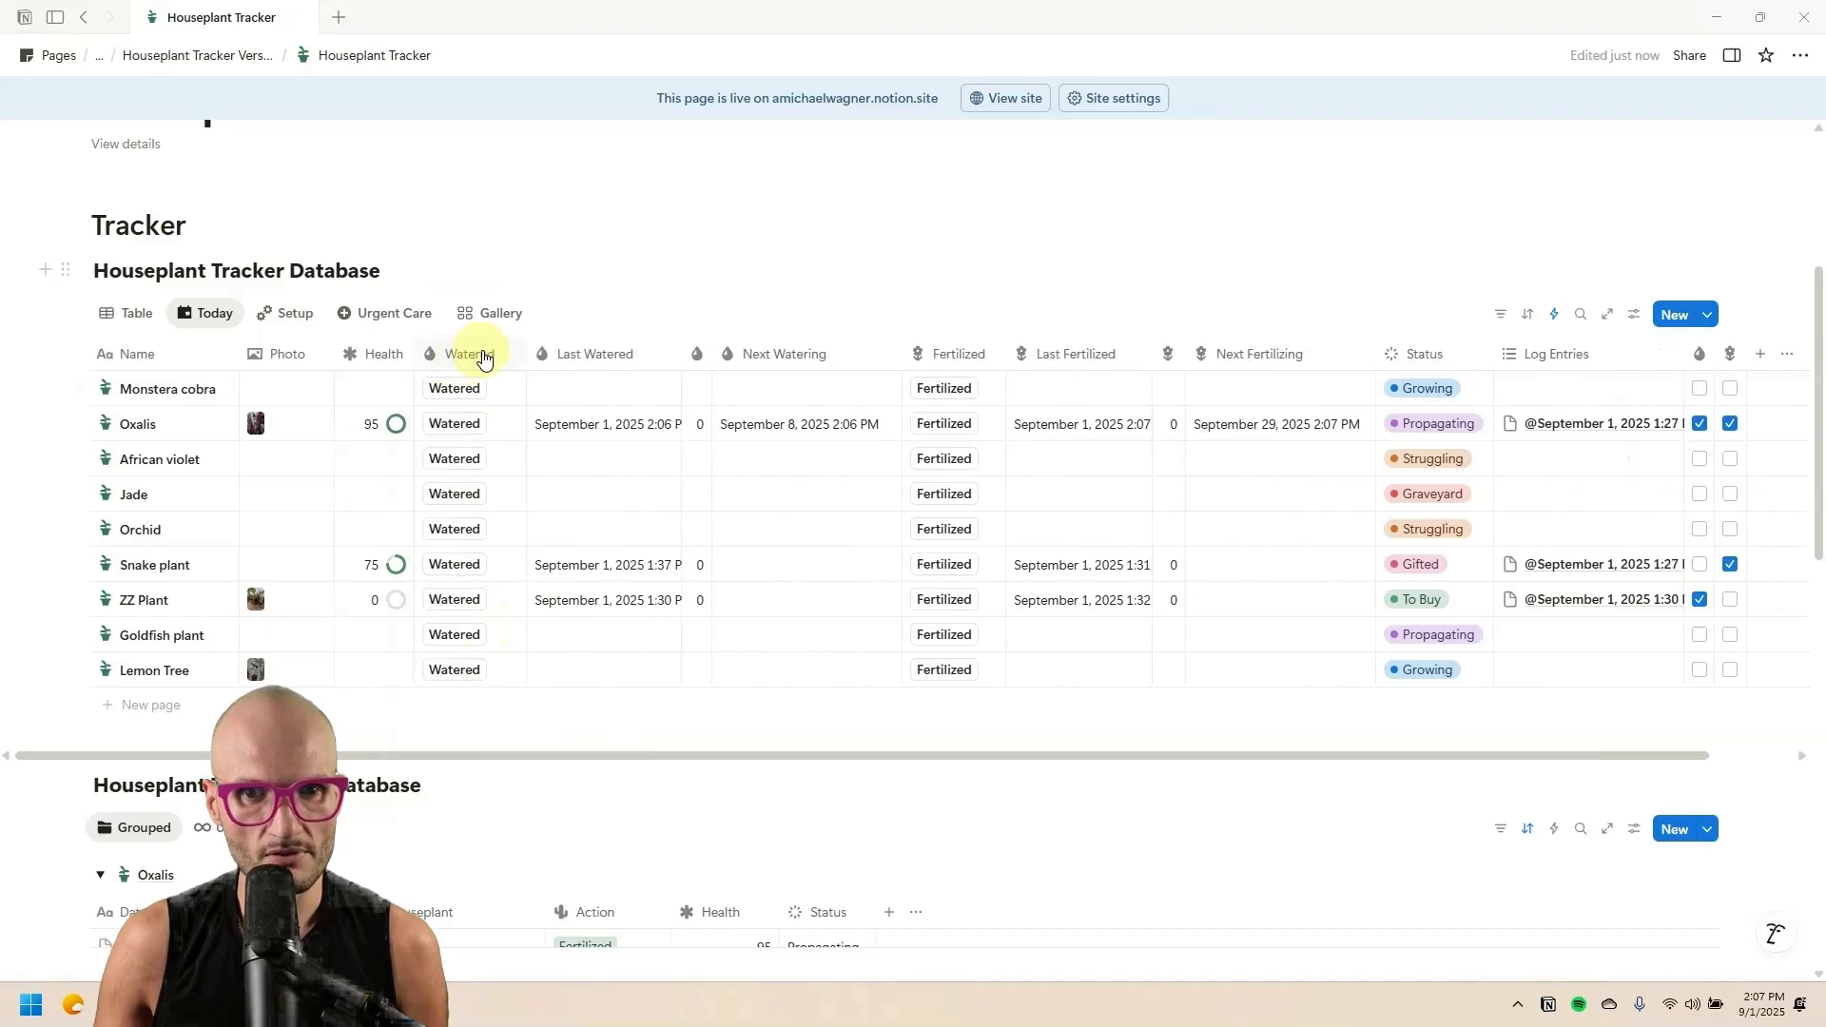
pyautogui.click(609, 353)
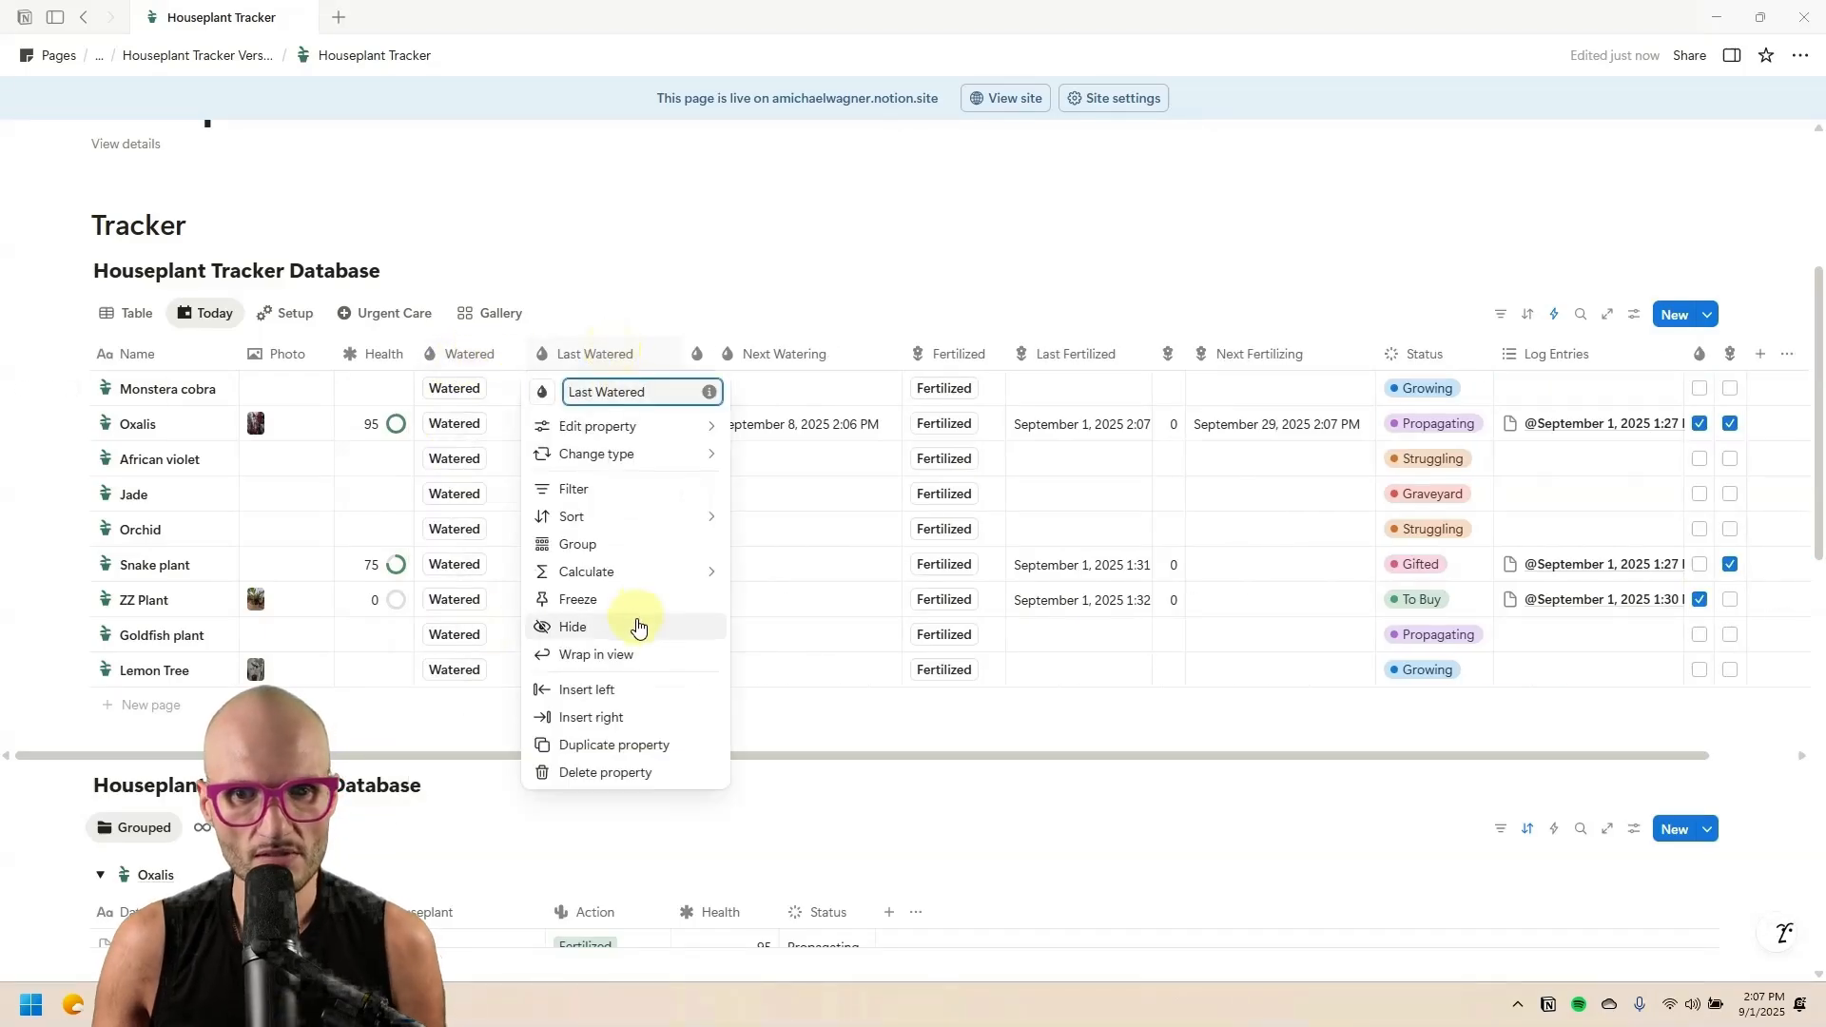
pyautogui.click(636, 626)
pyautogui.click(542, 354)
pyautogui.click(571, 629)
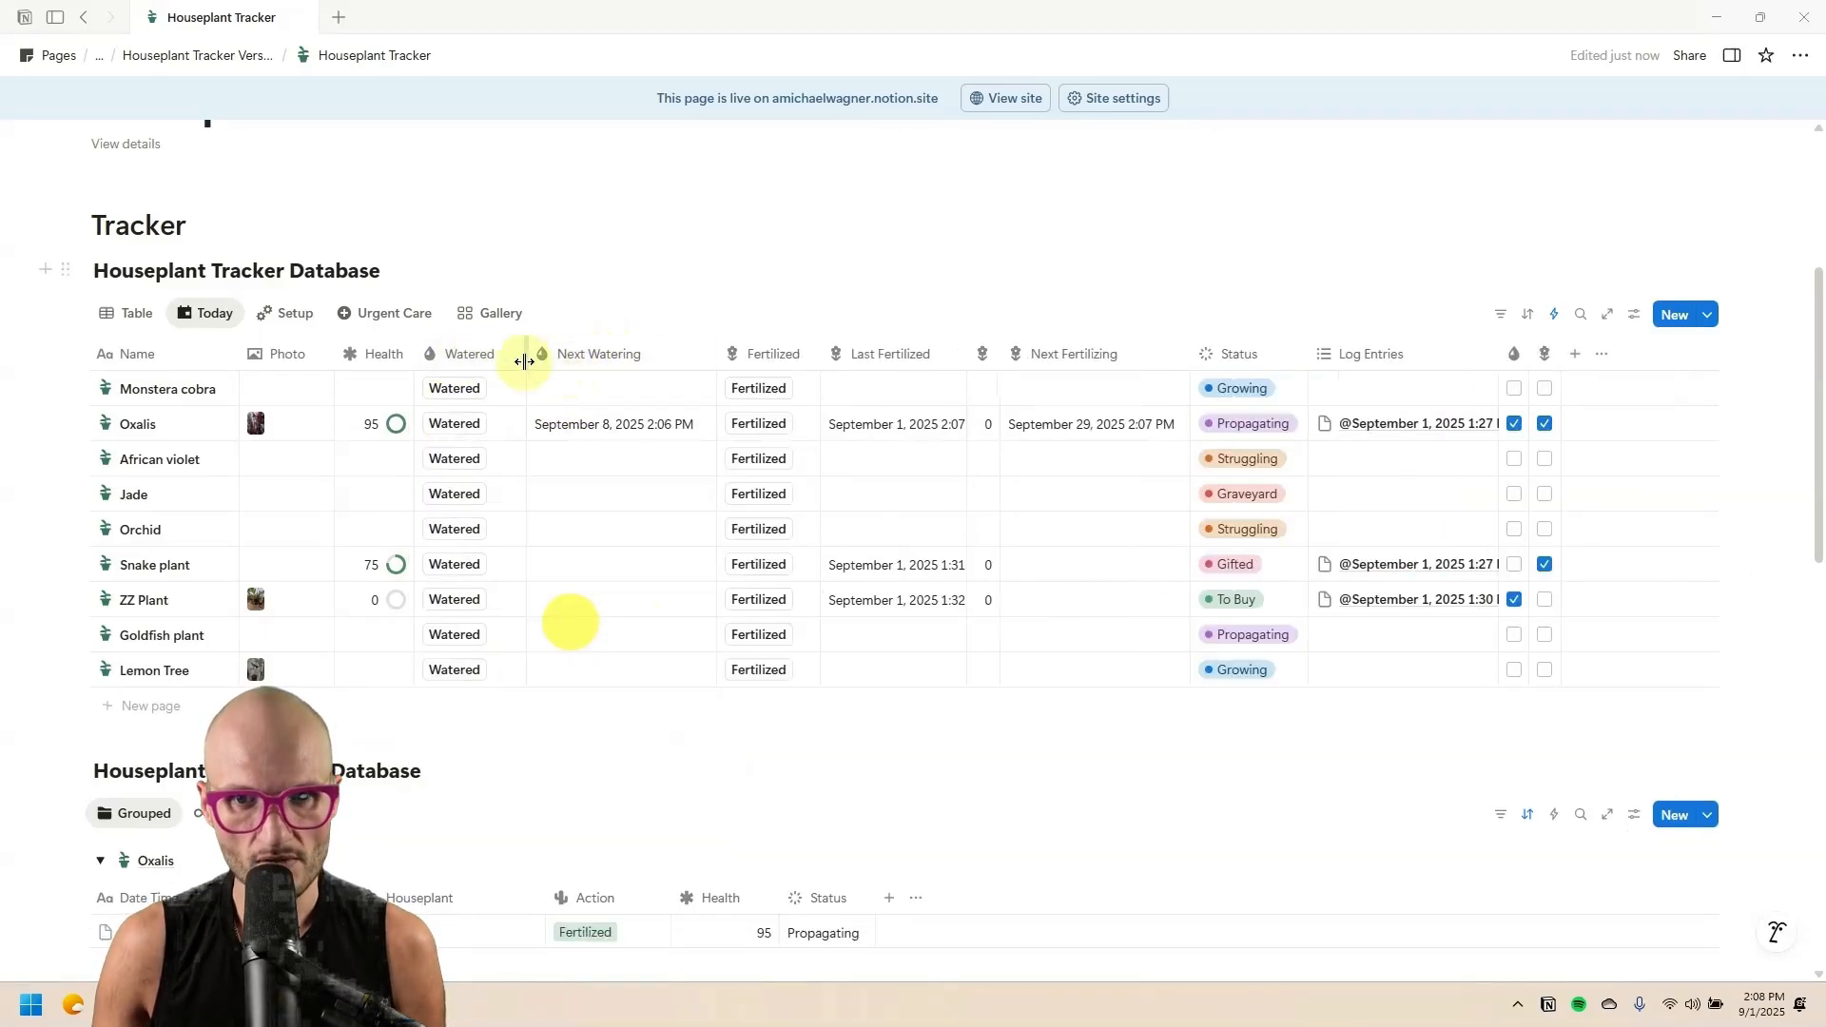
# Hide the Fertilizer Days, Last Fertilized, Next Watering, Next Fertilizing and Log Entries columns in the Today view.
pyautogui.click(990, 356)
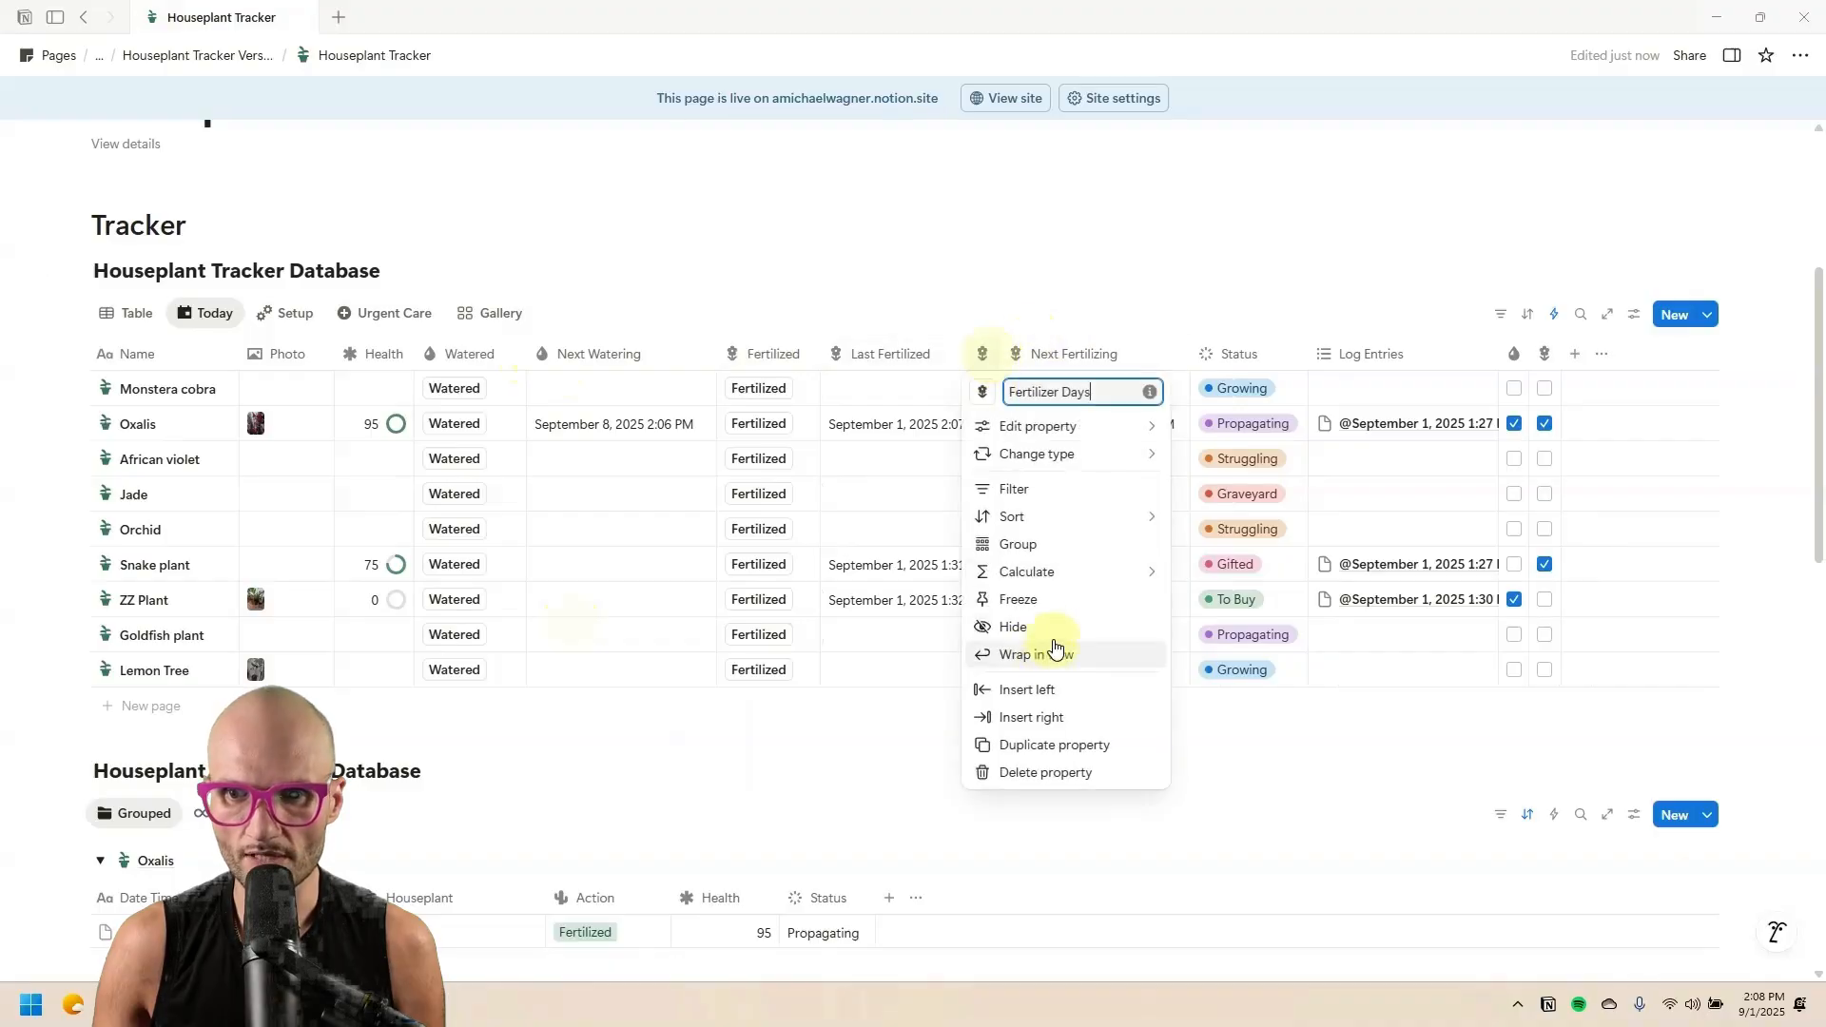
pyautogui.click(1056, 628)
pyautogui.click(703, 354)
pyautogui.click(704, 627)
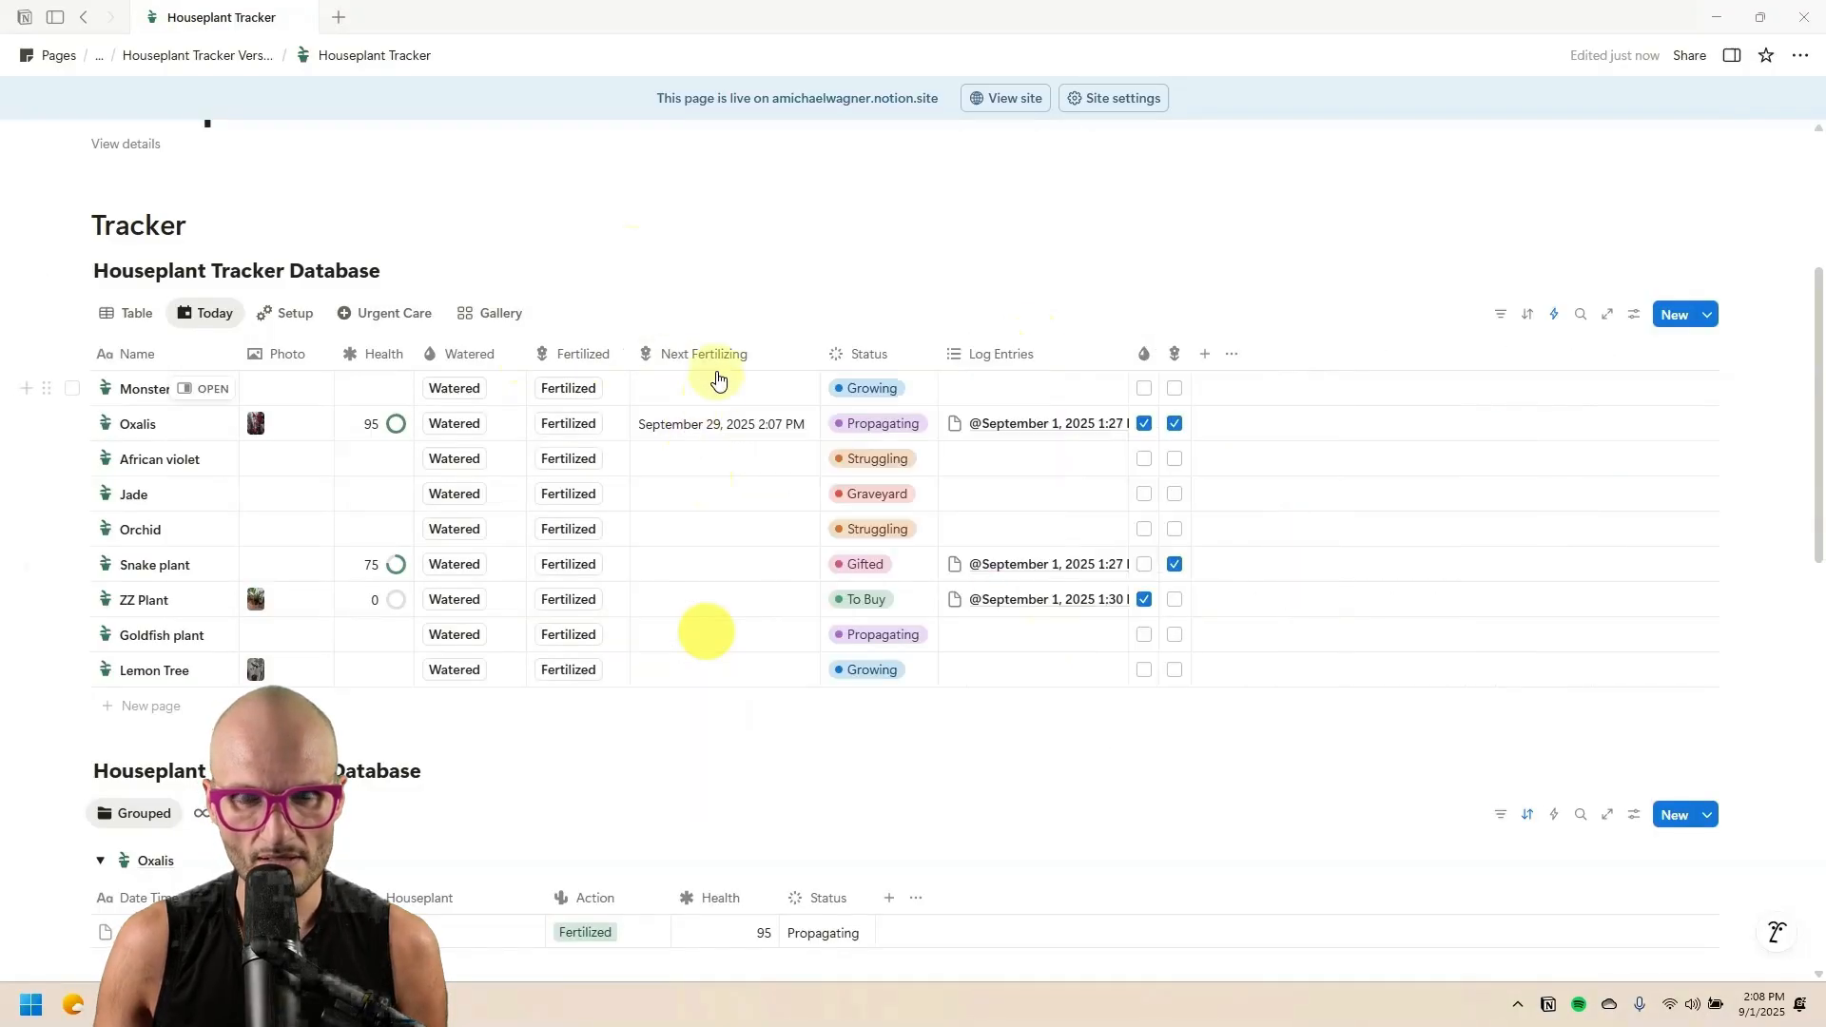
pyautogui.click(717, 357)
pyautogui.click(747, 635)
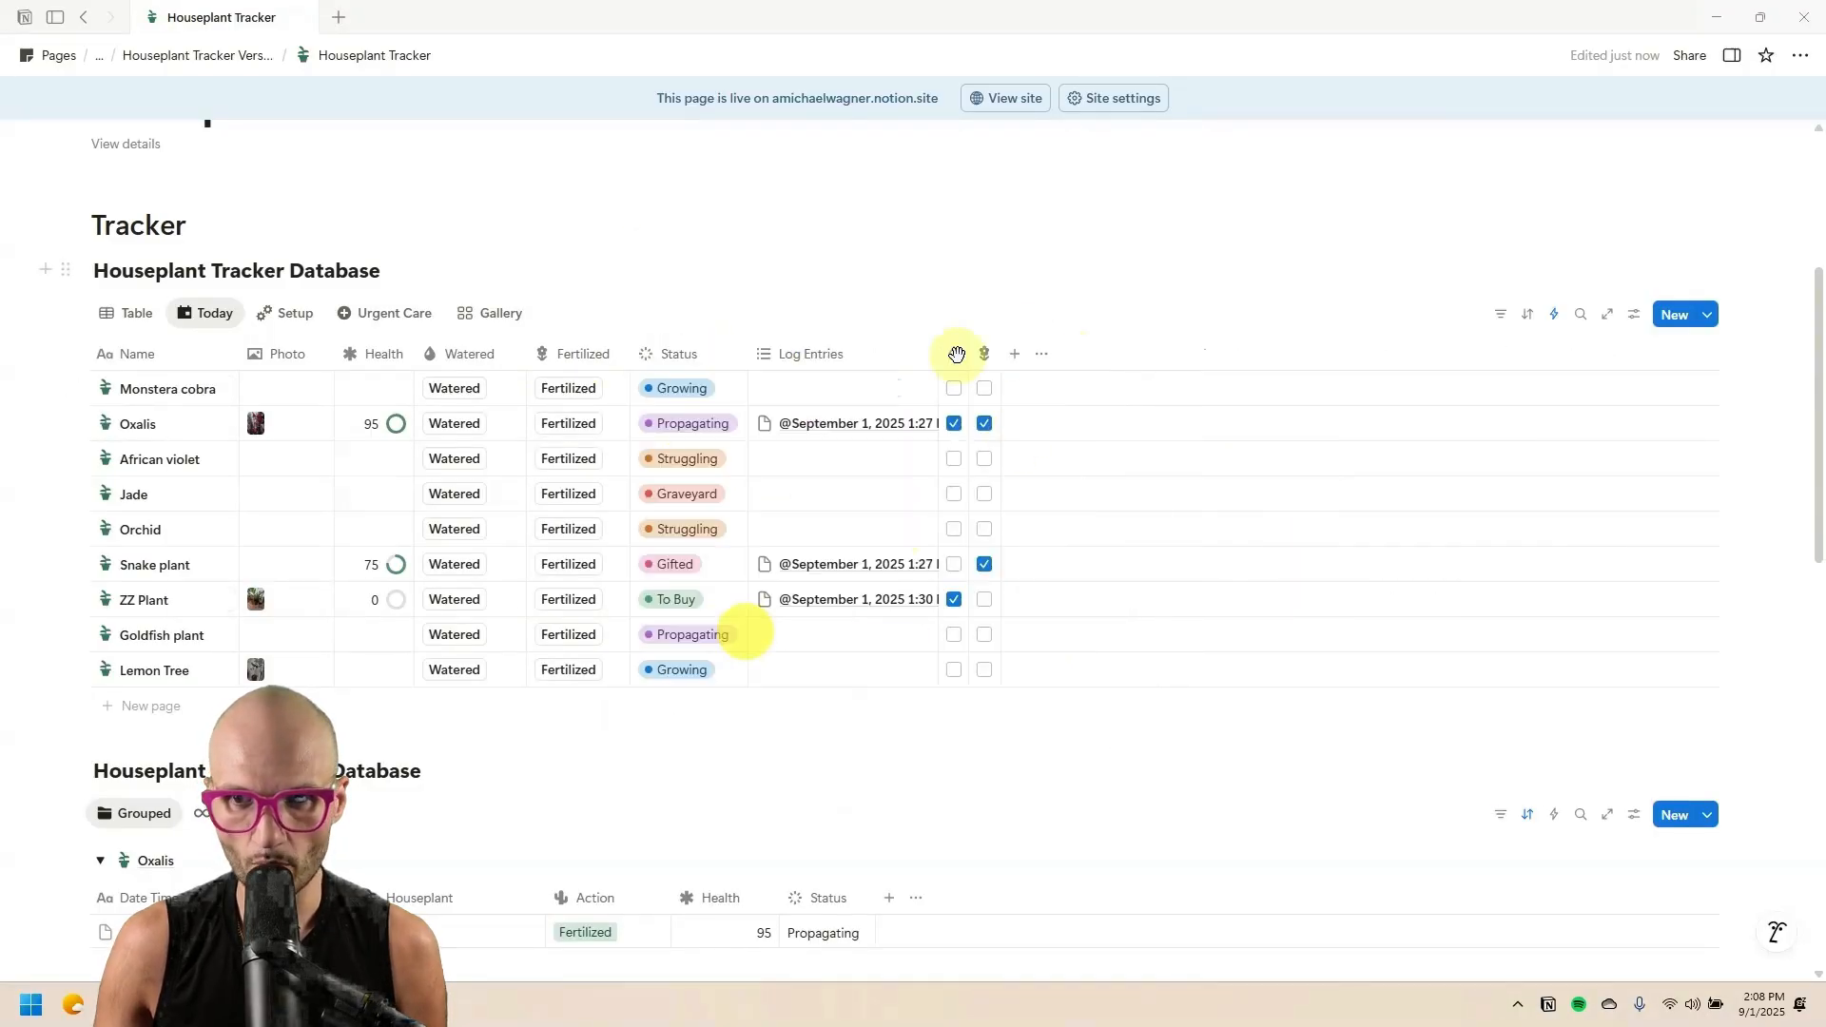
pyautogui.click(828, 357)
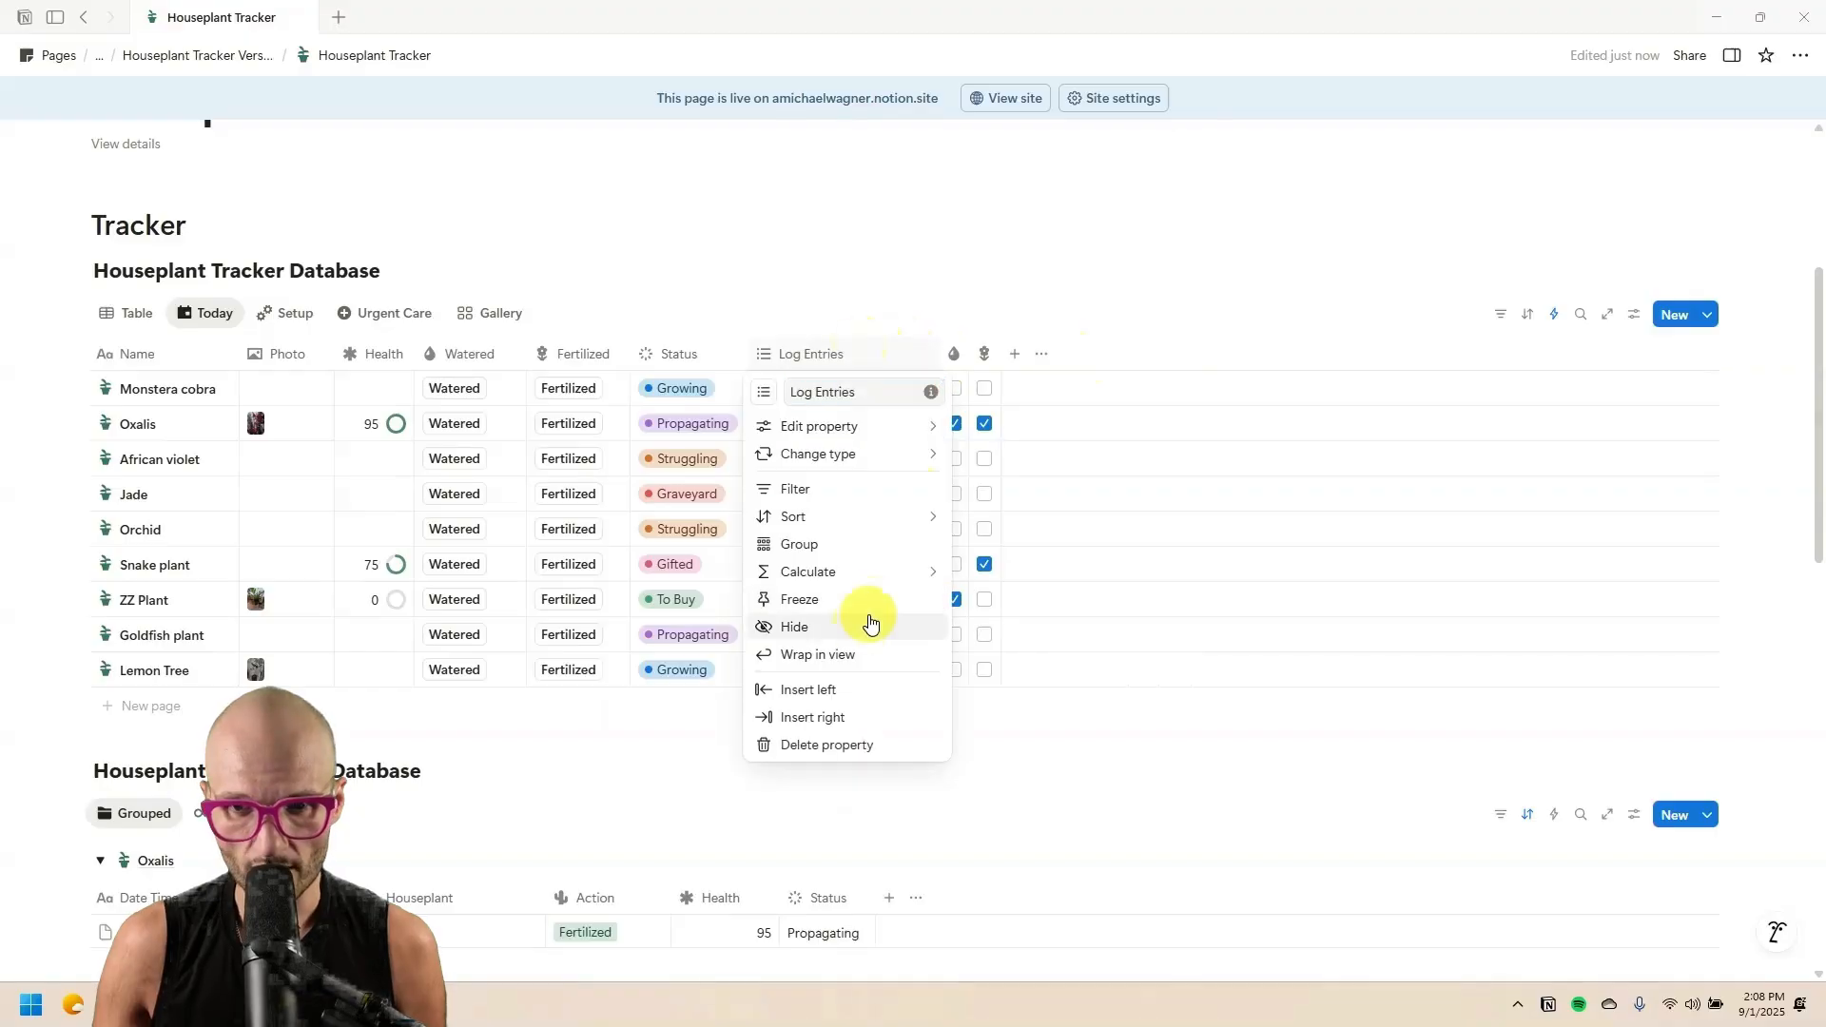
pyautogui.click(843, 626)
# Reorder the columns to Name, Watered, Needs Water, Fertilized, Needs Fertilizer, Photo, Health, Status, and widen Needs Fertilizer.
pyautogui.moveTo(761, 354); pyautogui.dragTo(253, 387)
pyautogui.moveTo(794, 353); pyautogui.dragTo(254, 353)
pyautogui.moveTo(681, 354); pyautogui.dragTo(409, 354)
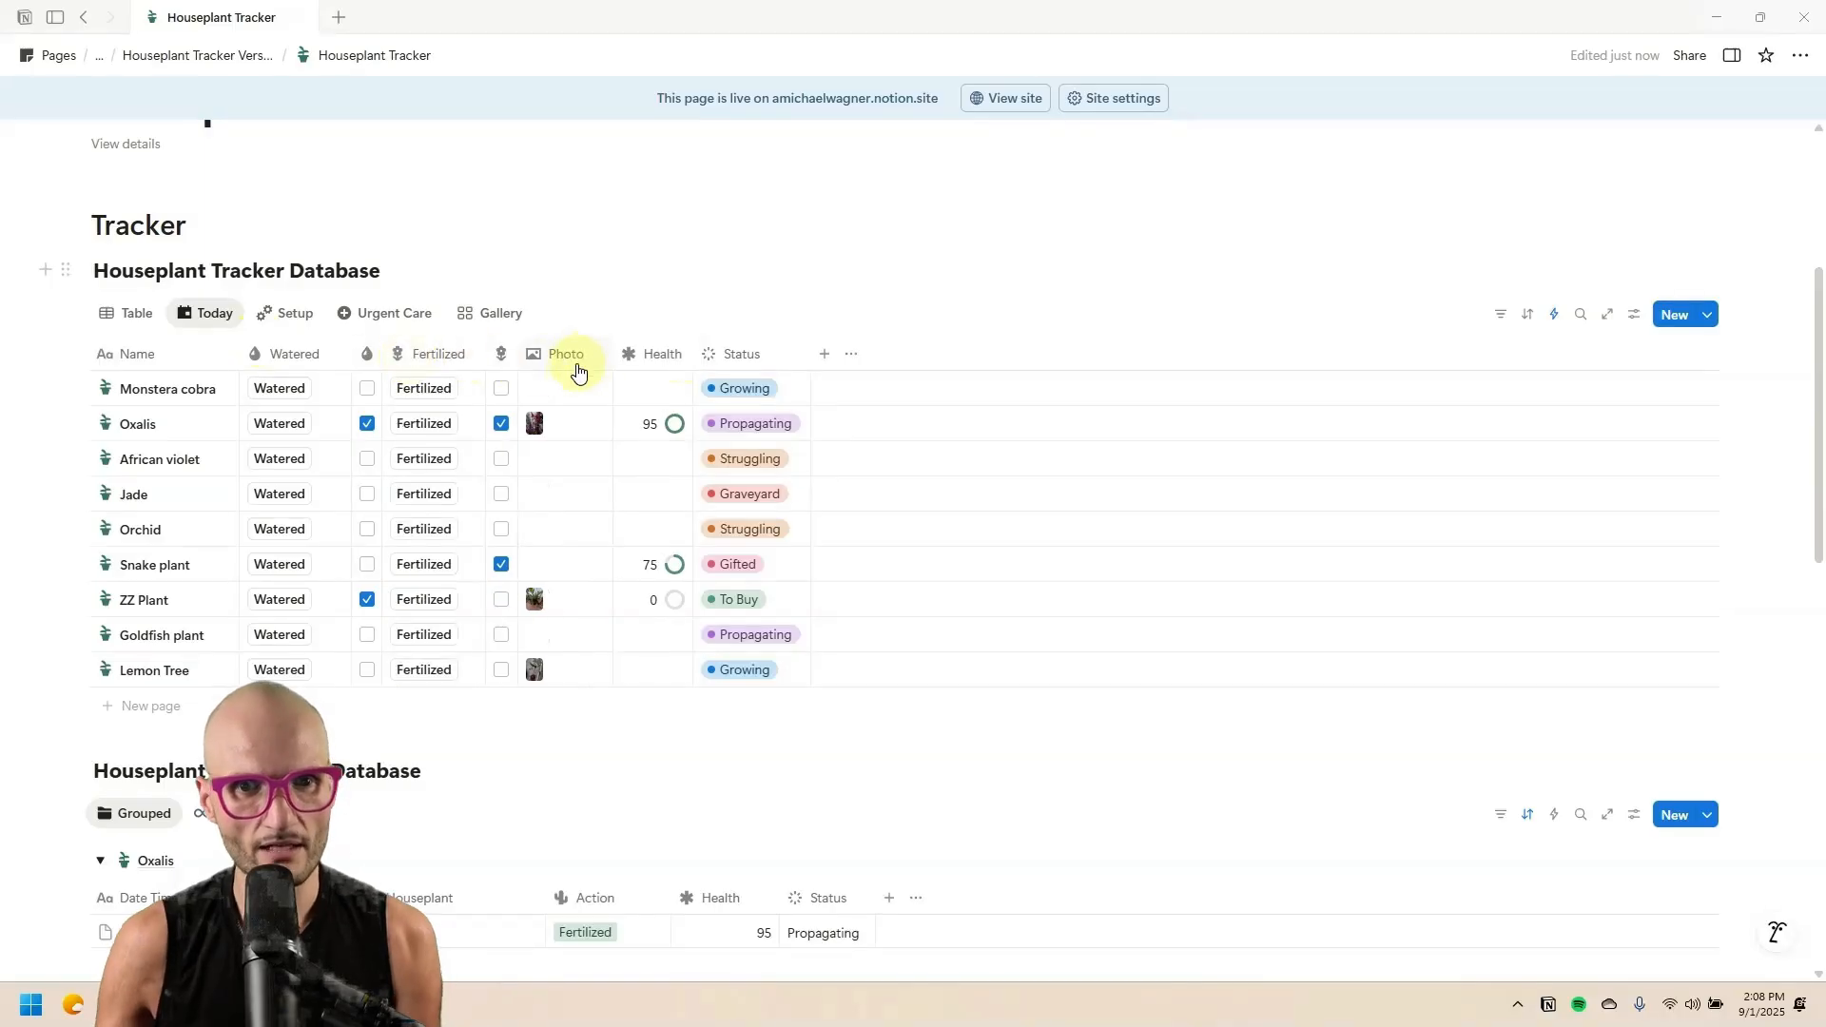
pyautogui.click(521, 351)
pyautogui.click(526, 311)
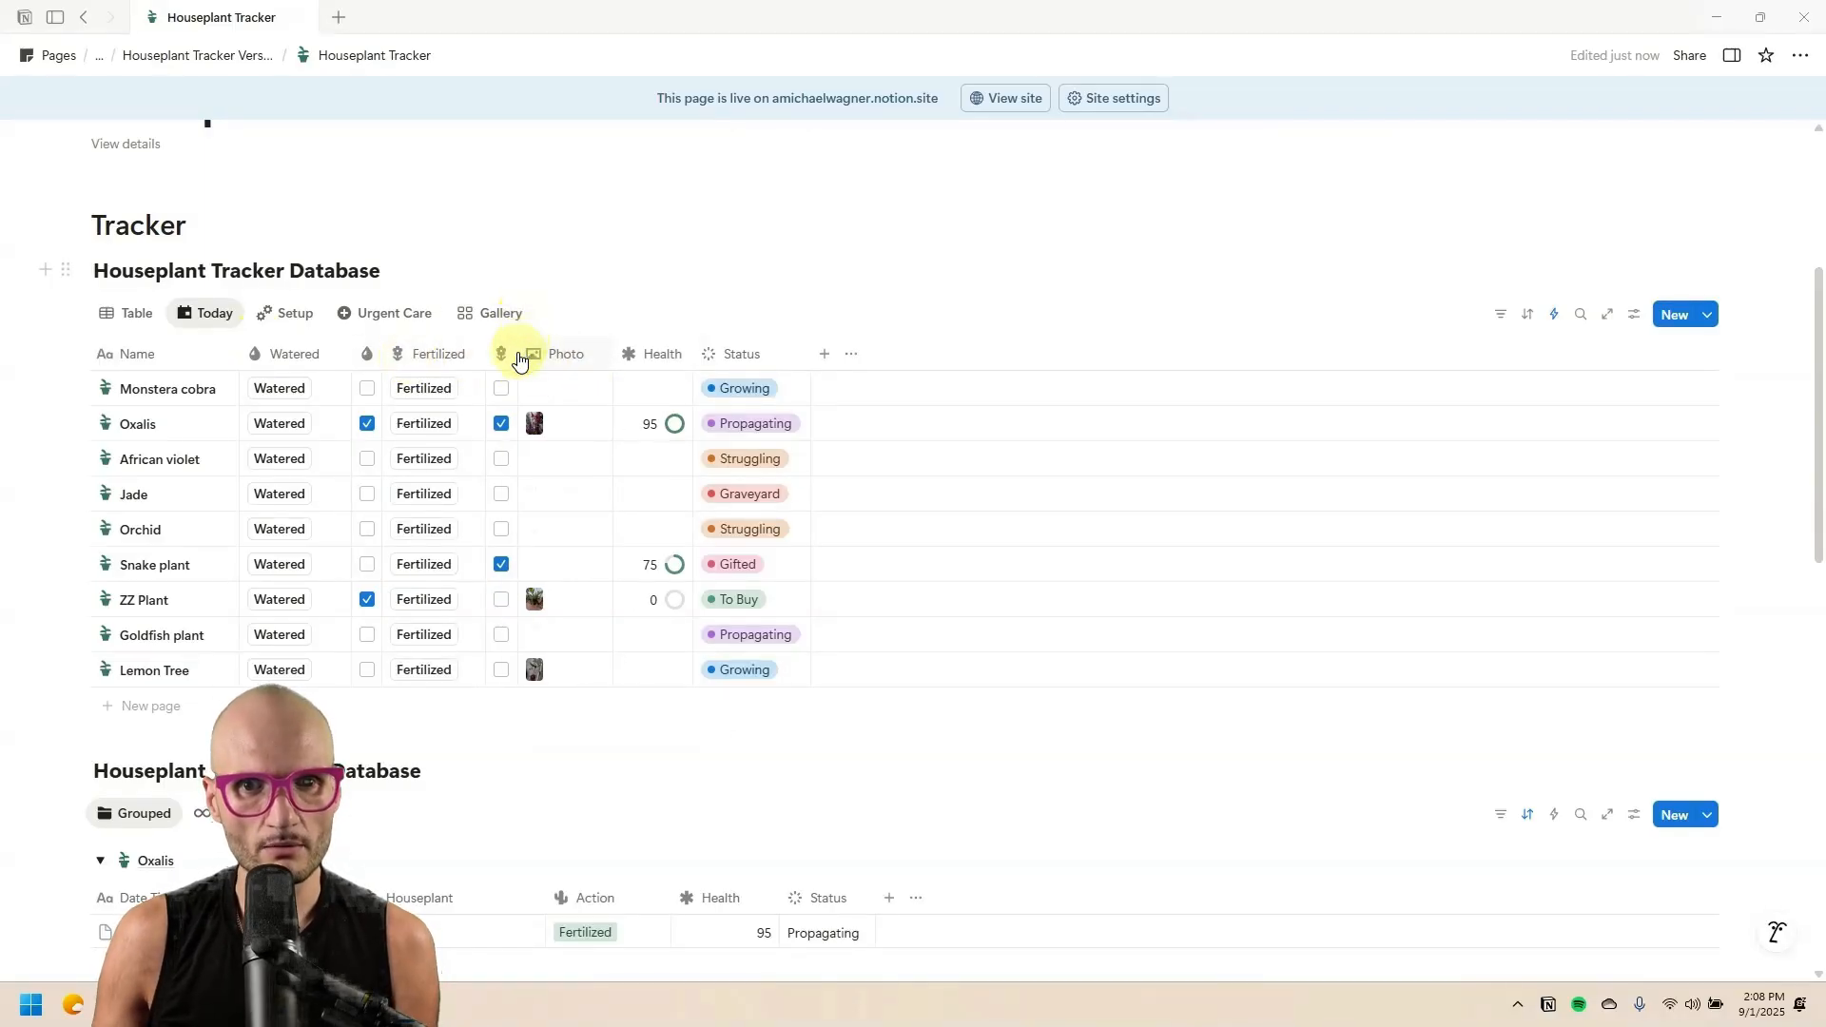
pyautogui.moveTo(518, 359); pyautogui.dragTo(609, 341)
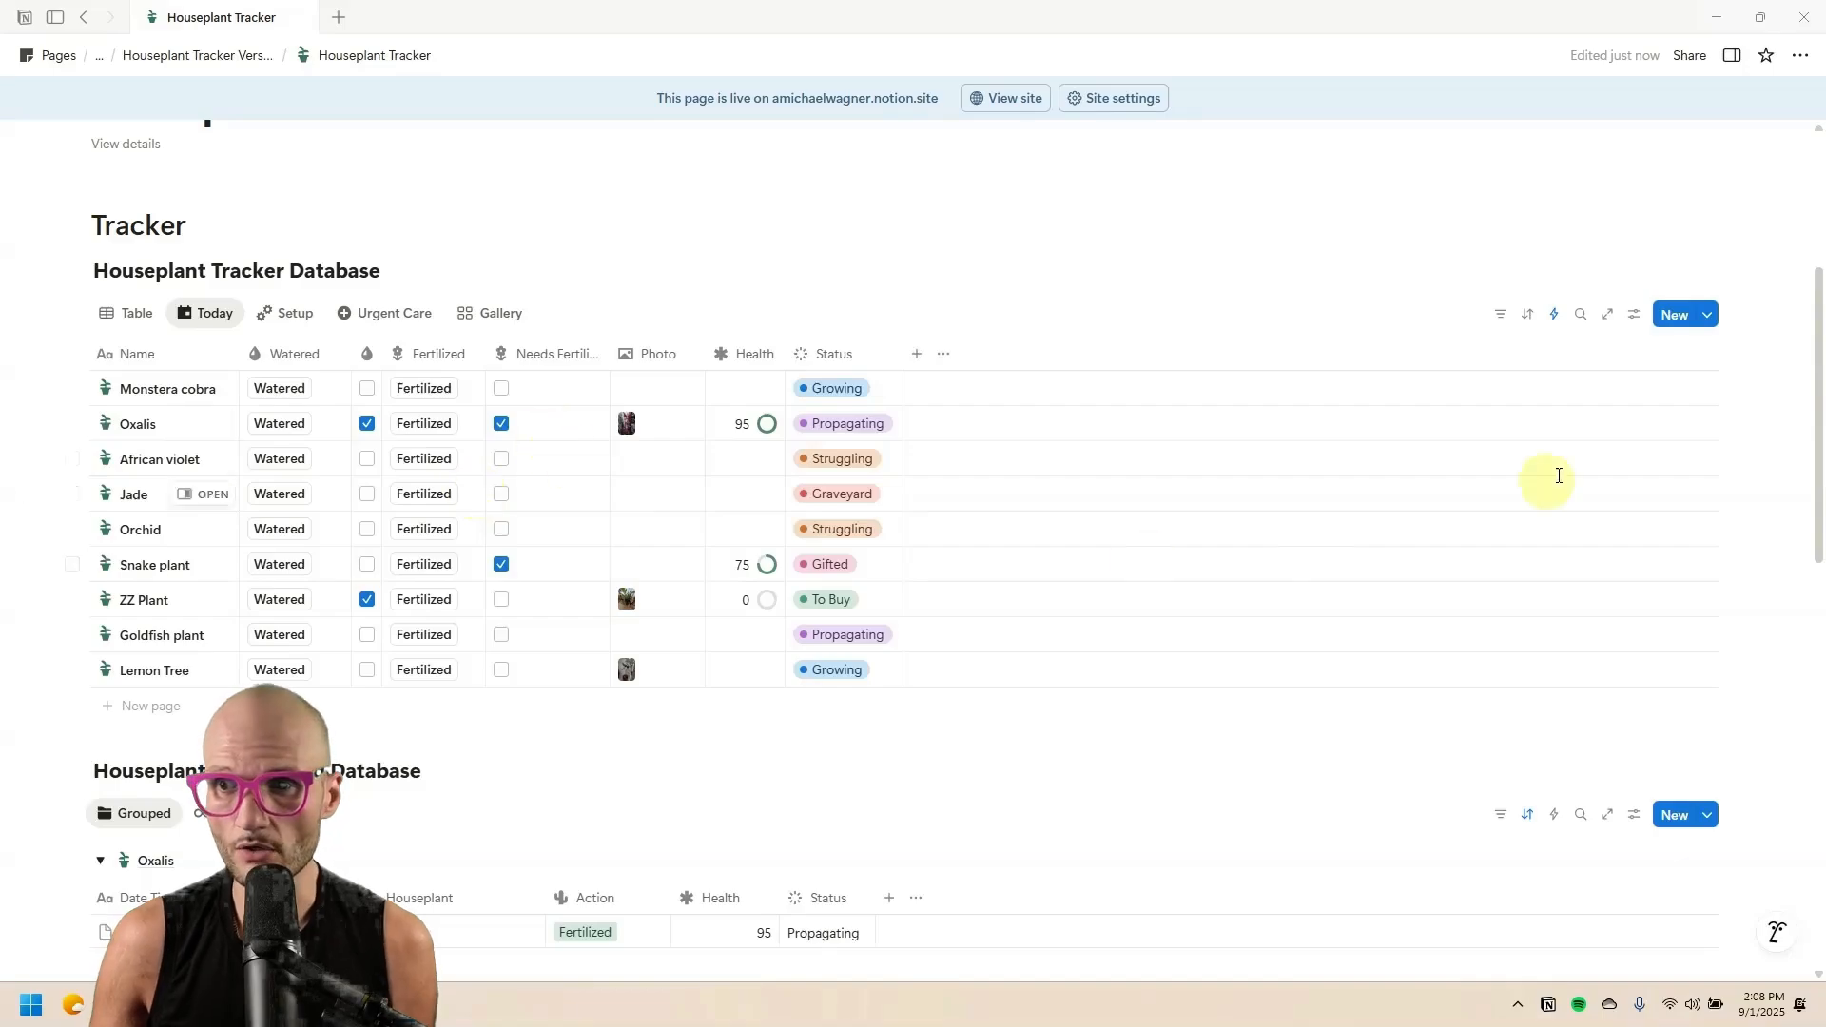
# Add an advanced filter to the Today view for Needs Water is checked or Needs Fertilizer is checked.
pyautogui.click(1503, 317)
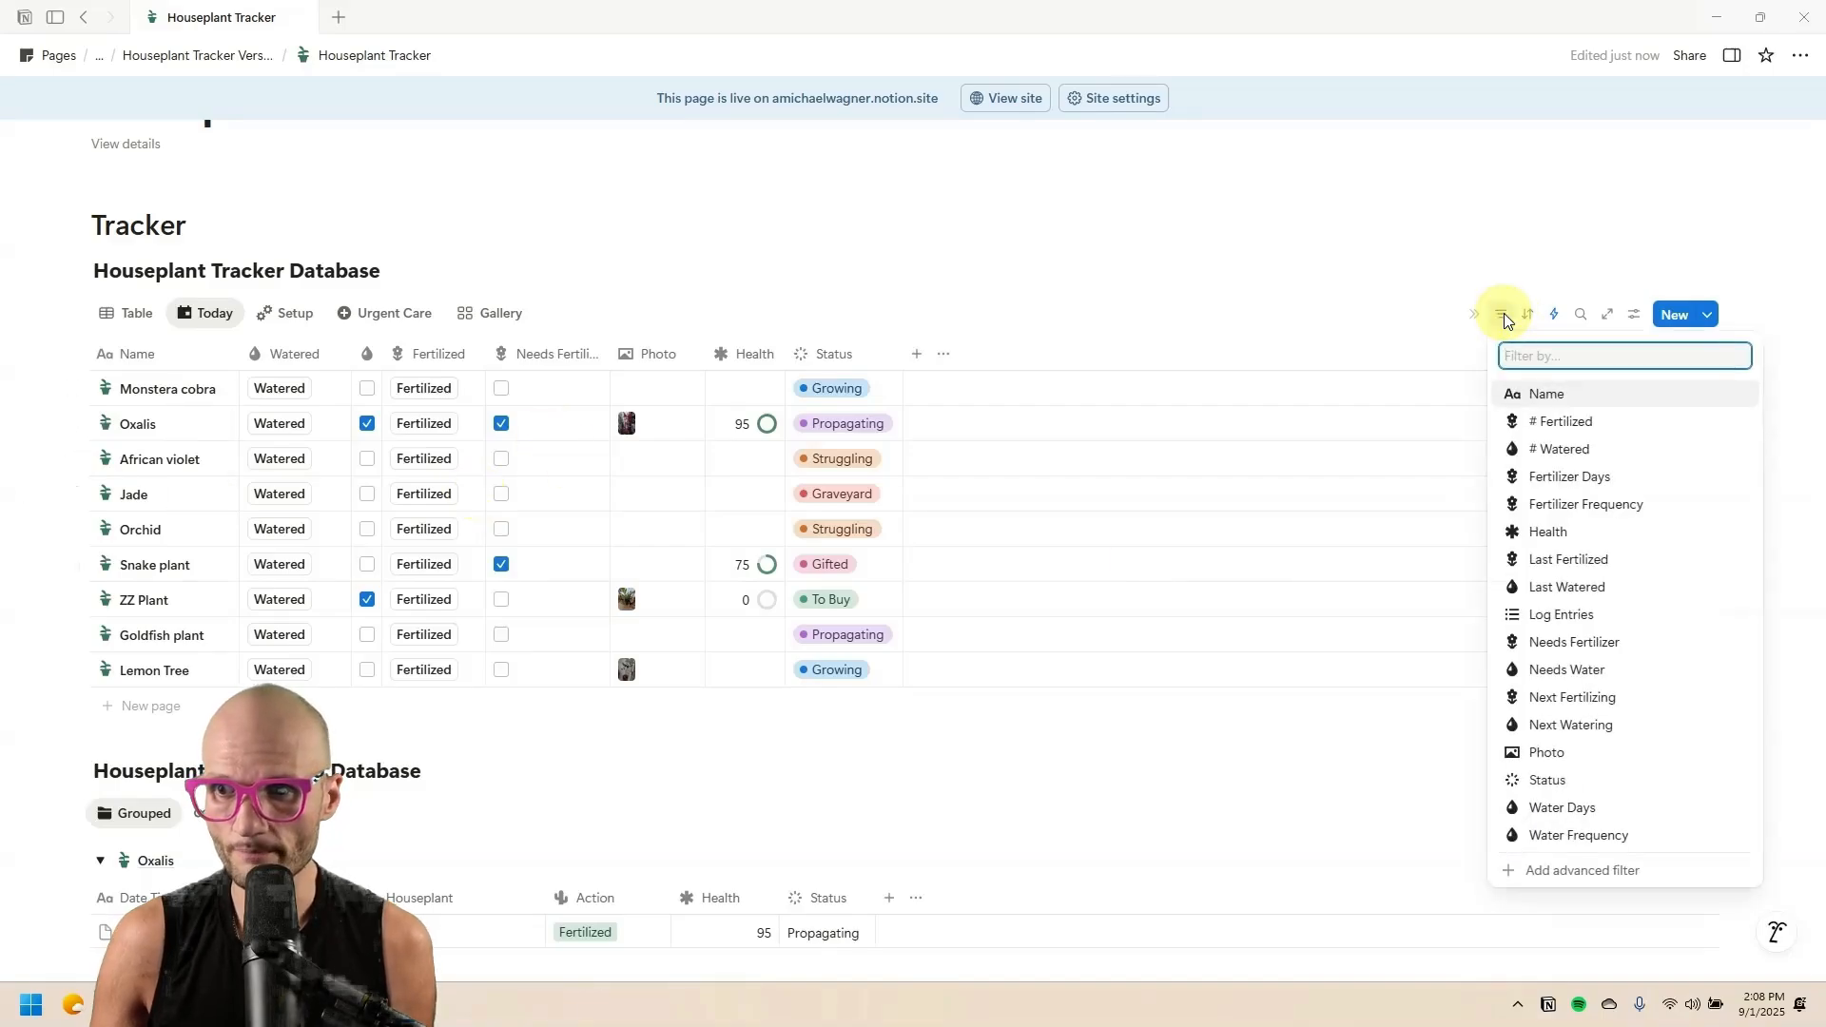
pyautogui.click(1597, 870)
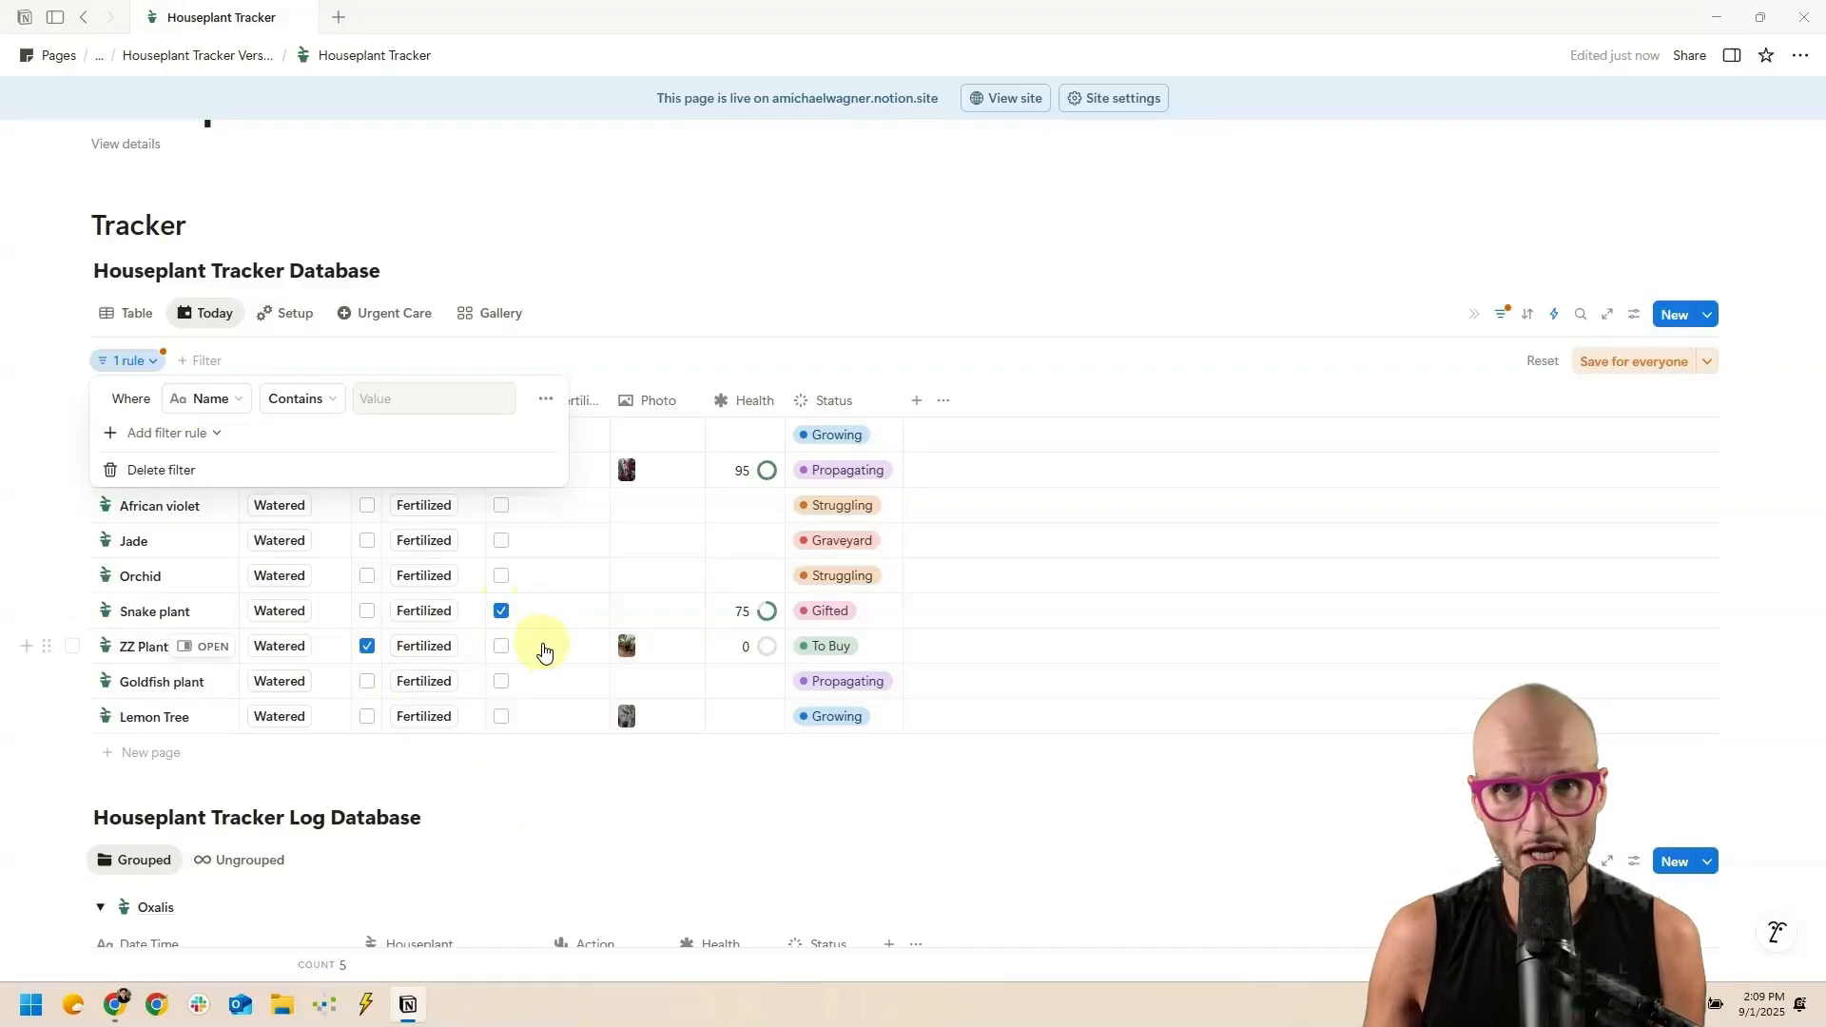
pyautogui.click(198, 398)
pyautogui.scroll(-1, 324, 702)
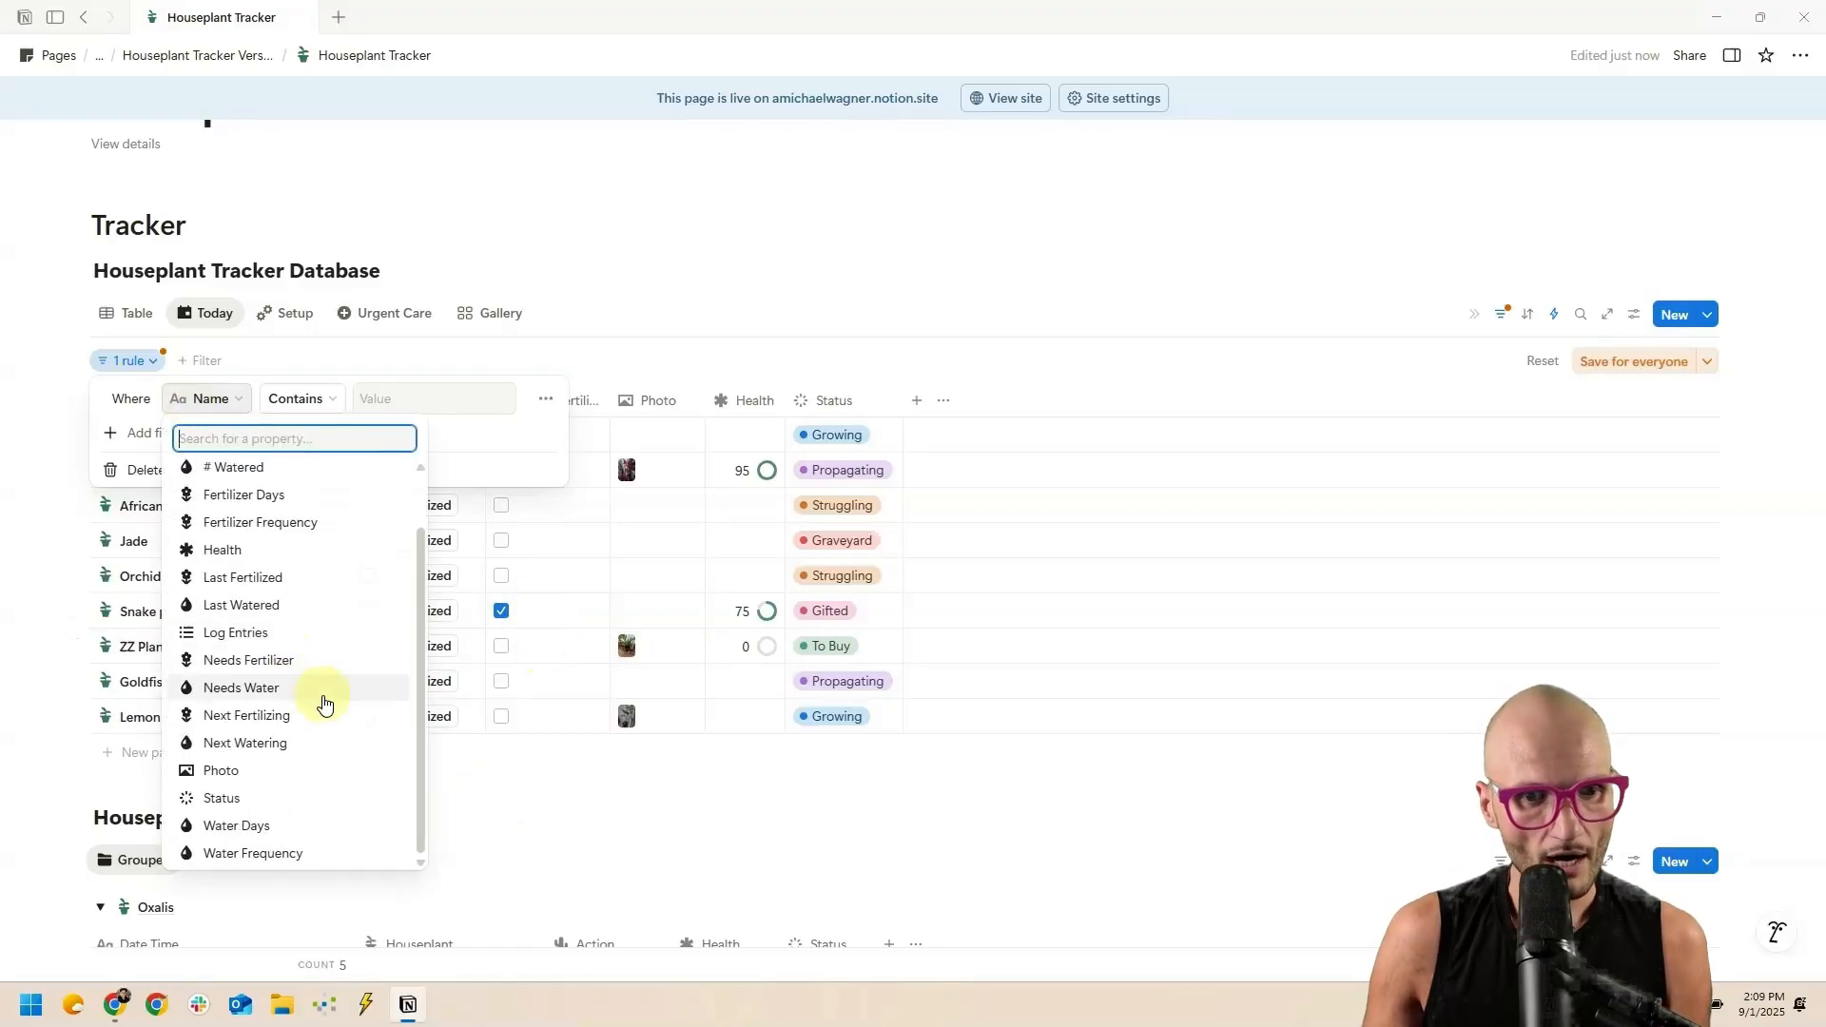
pyautogui.click(307, 701)
pyautogui.click(397, 400)
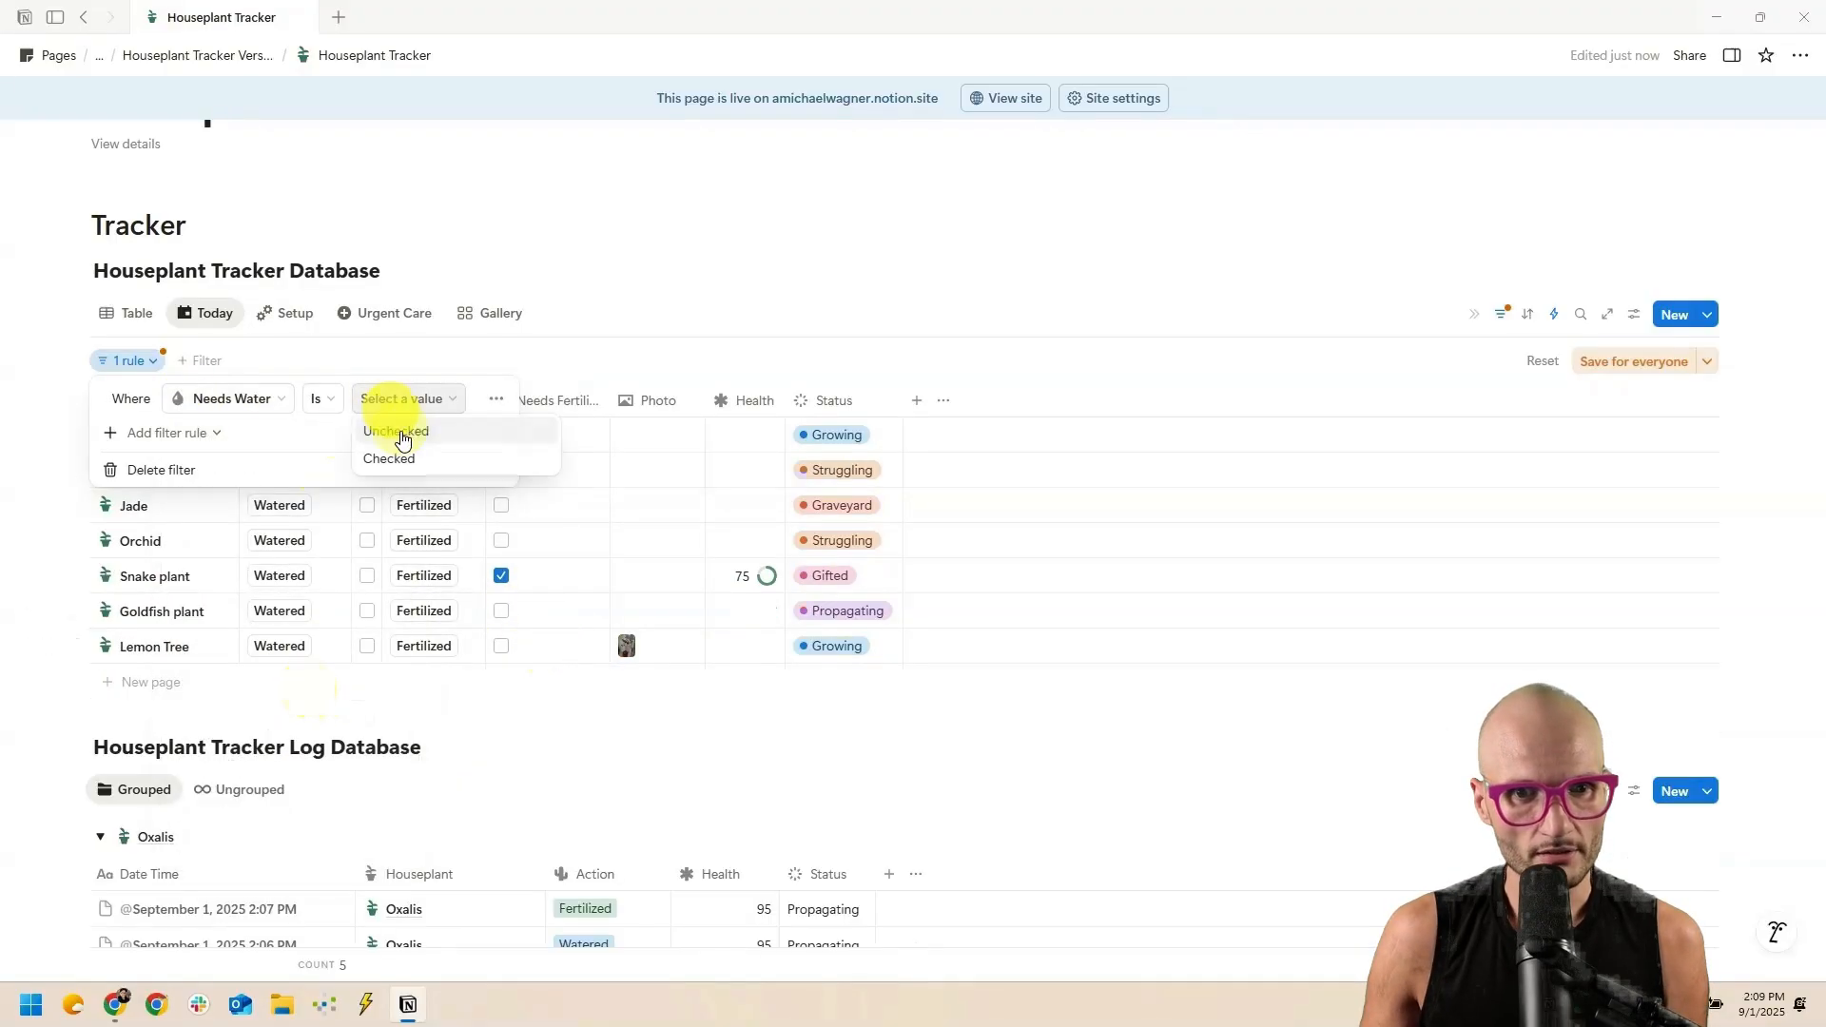
pyautogui.click(443, 462)
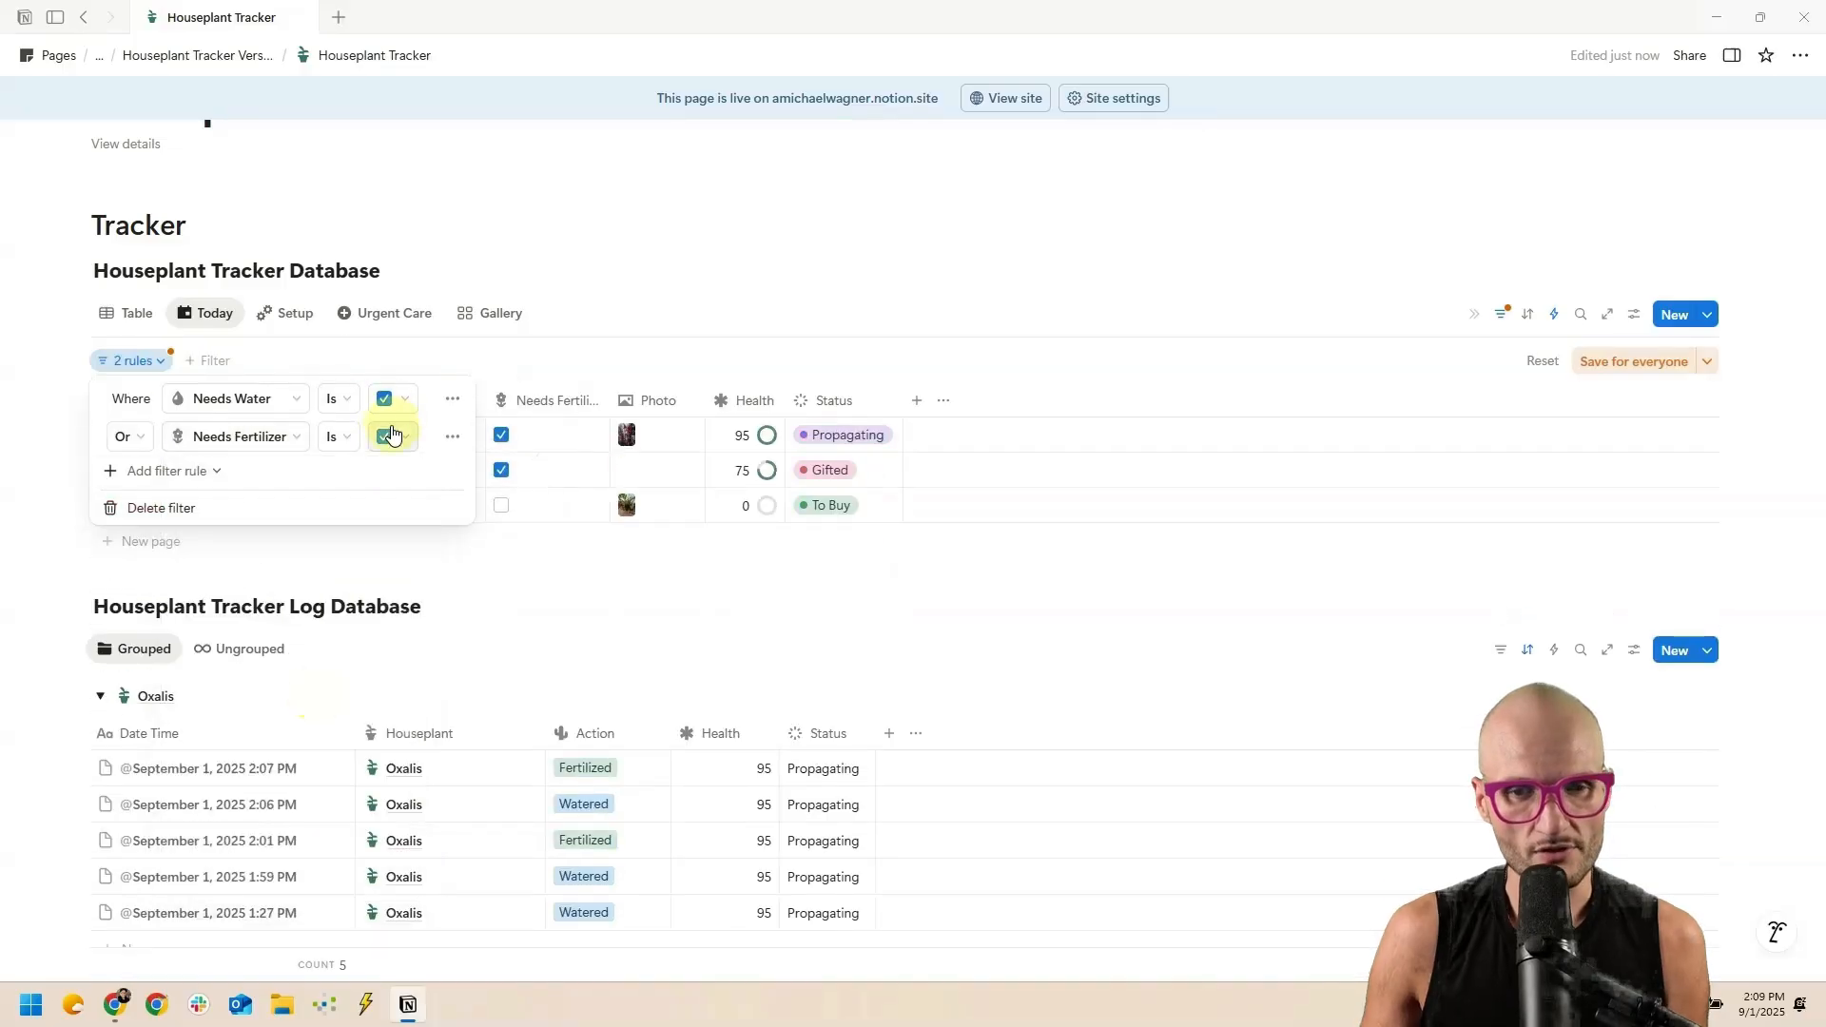
pyautogui.click(615, 318)
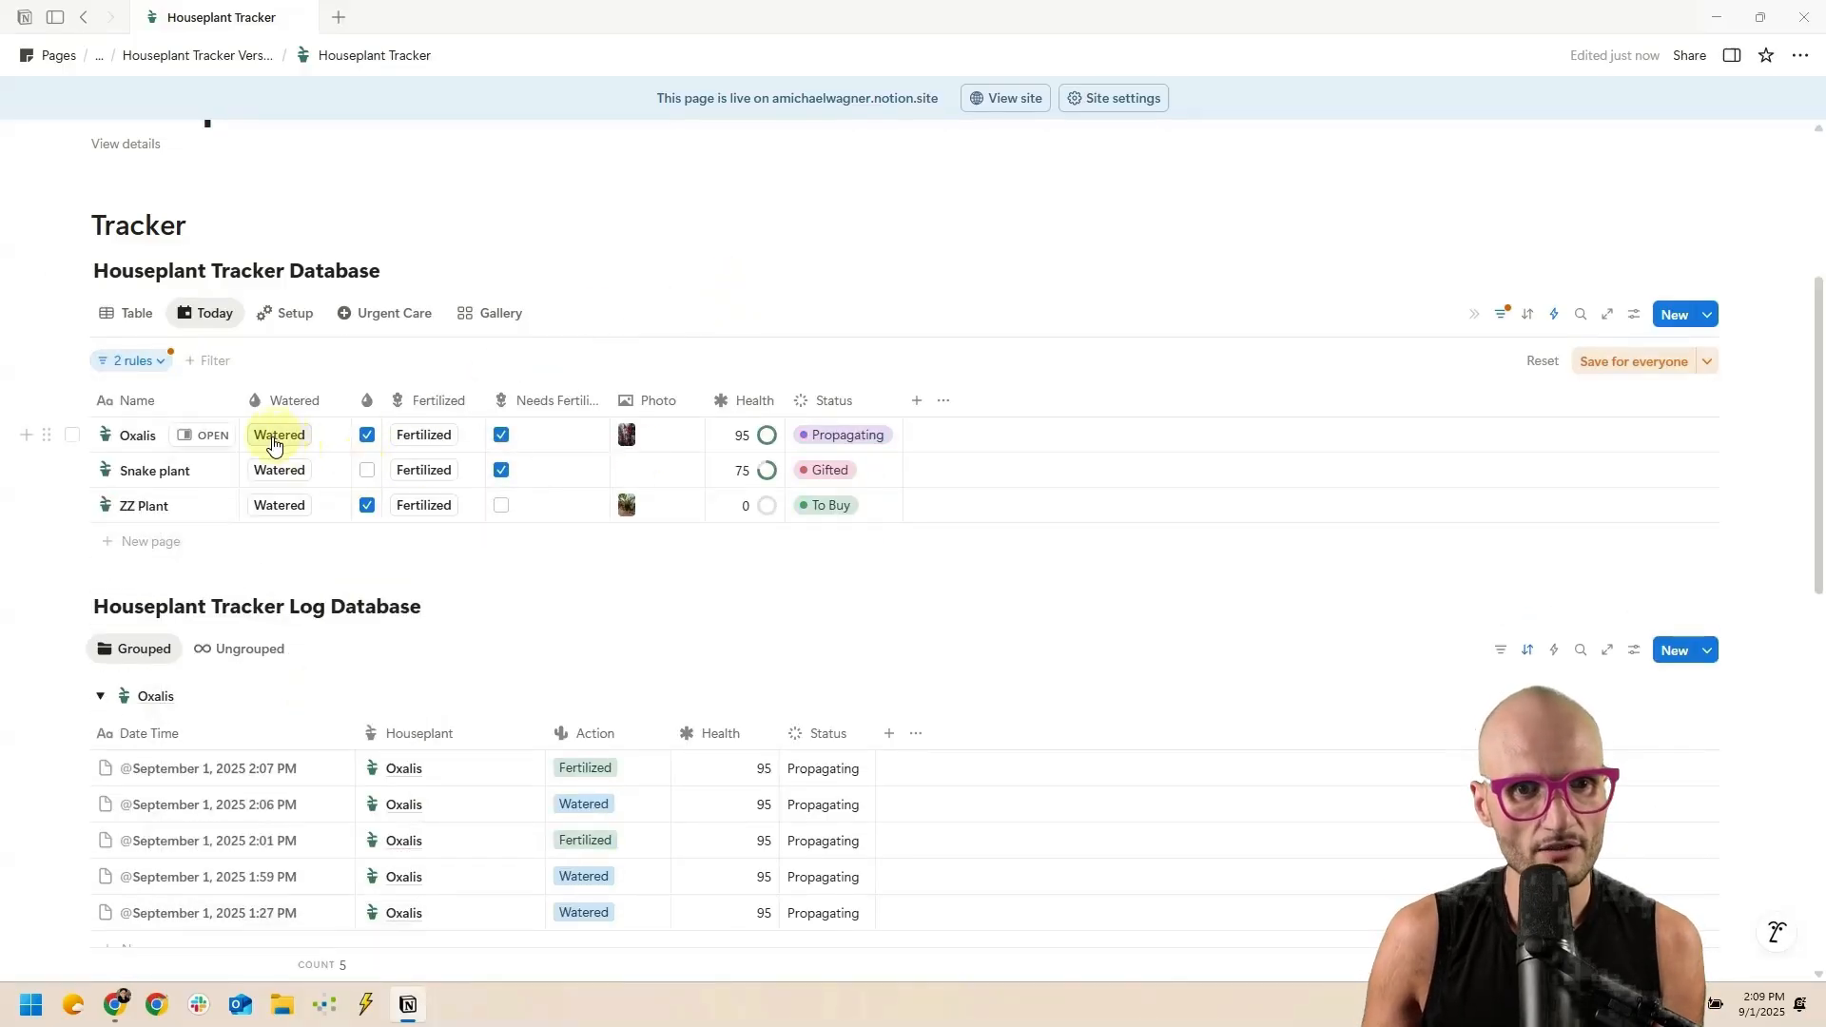
# Record the Snake plant as fertilized in the Today view and try to record the ZZ Plant as watered.
pyautogui.click(424, 472)
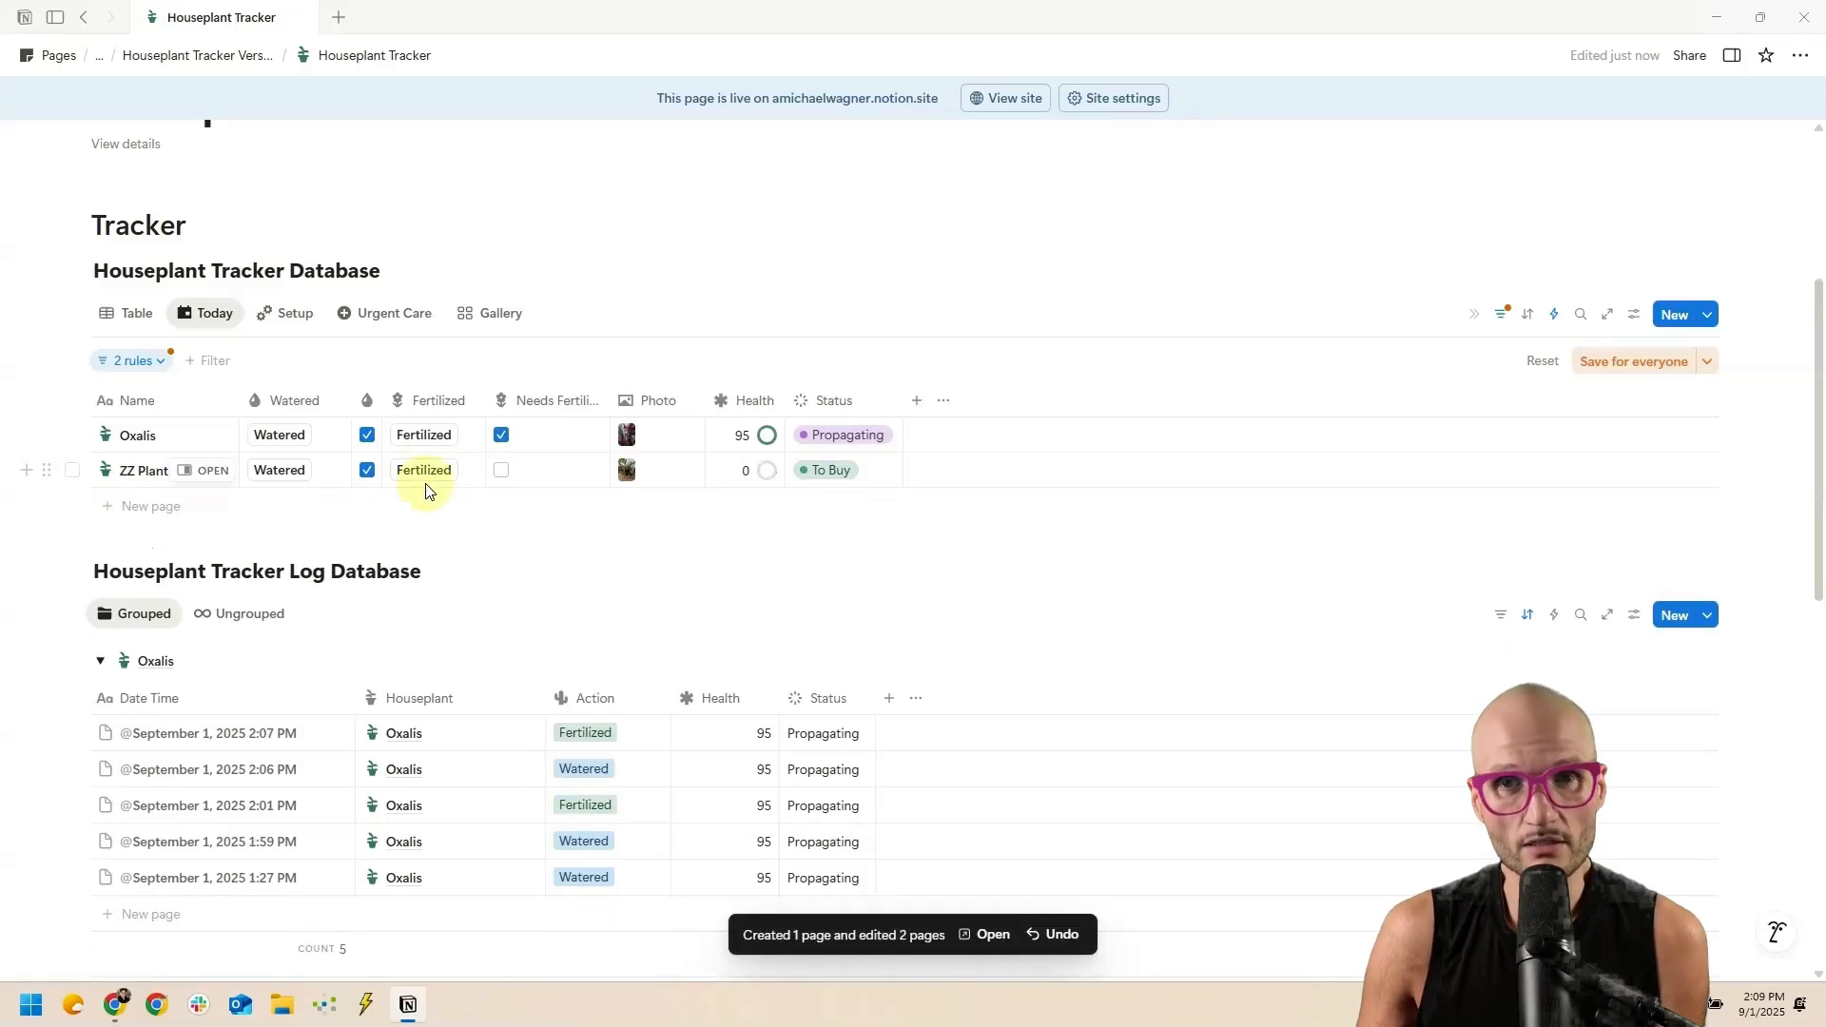
pyautogui.click(272, 479)
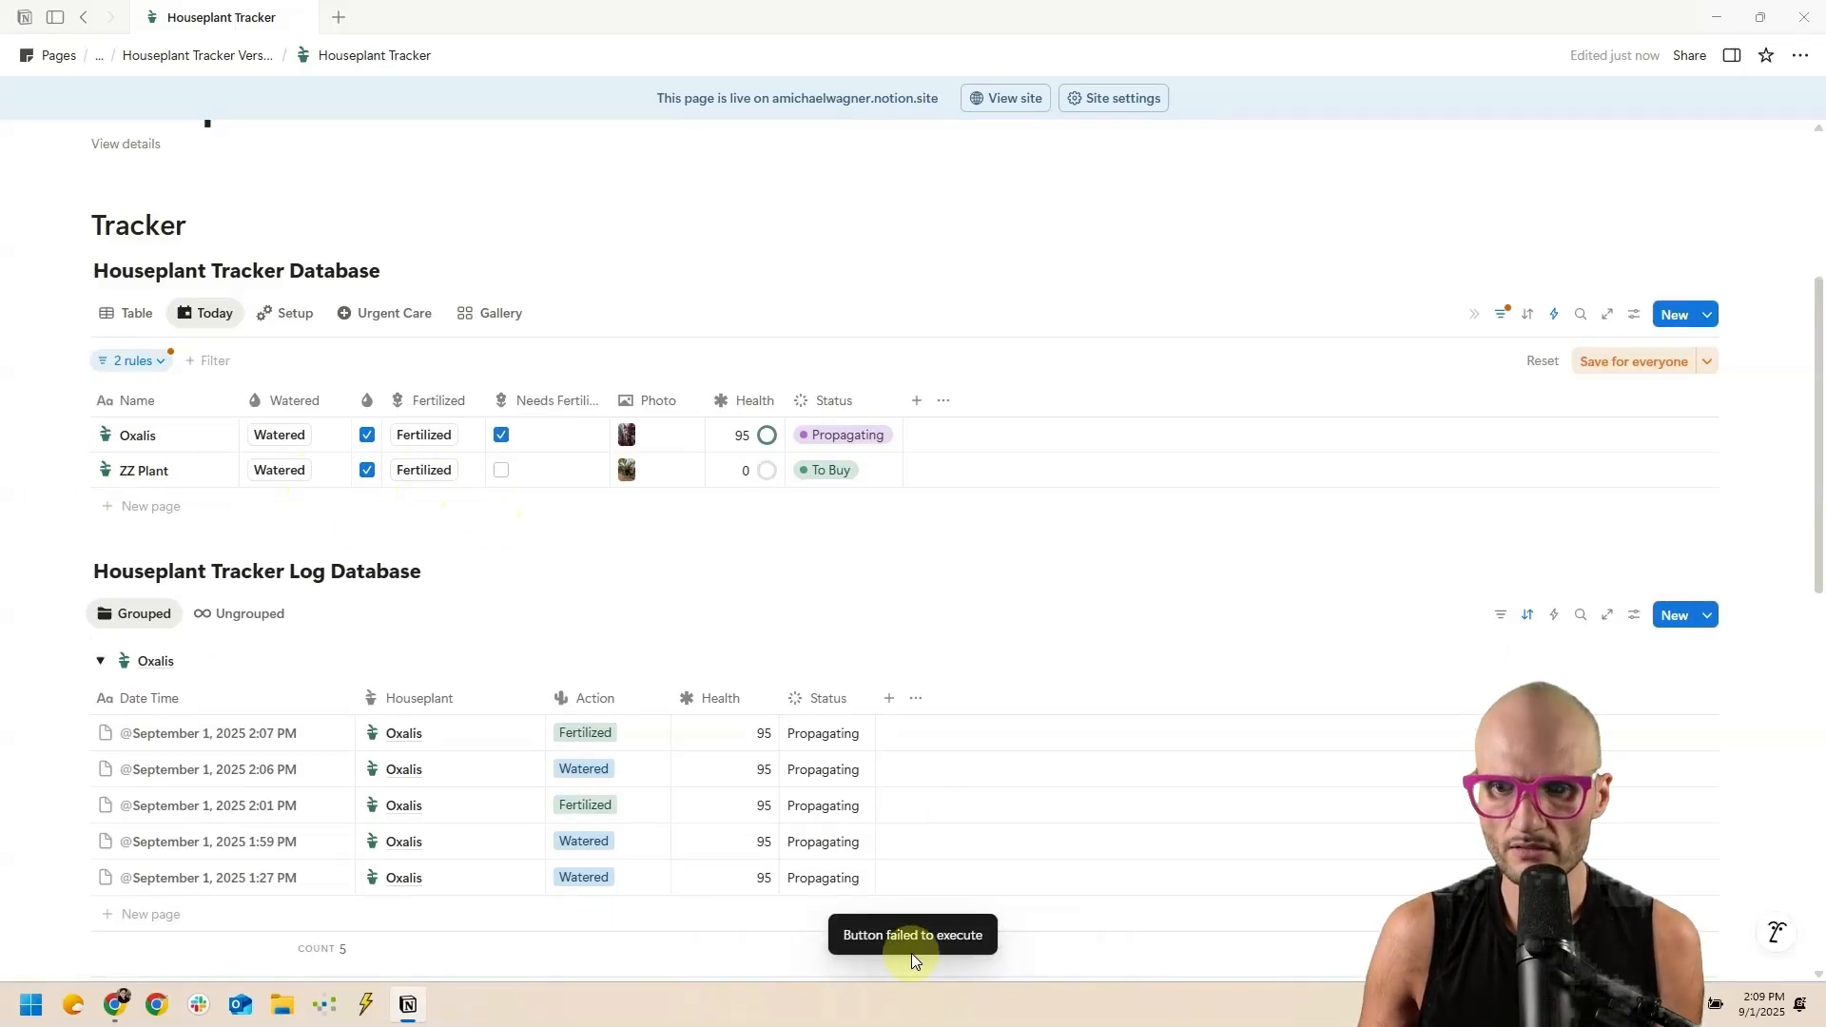
pyautogui.click(294, 400)
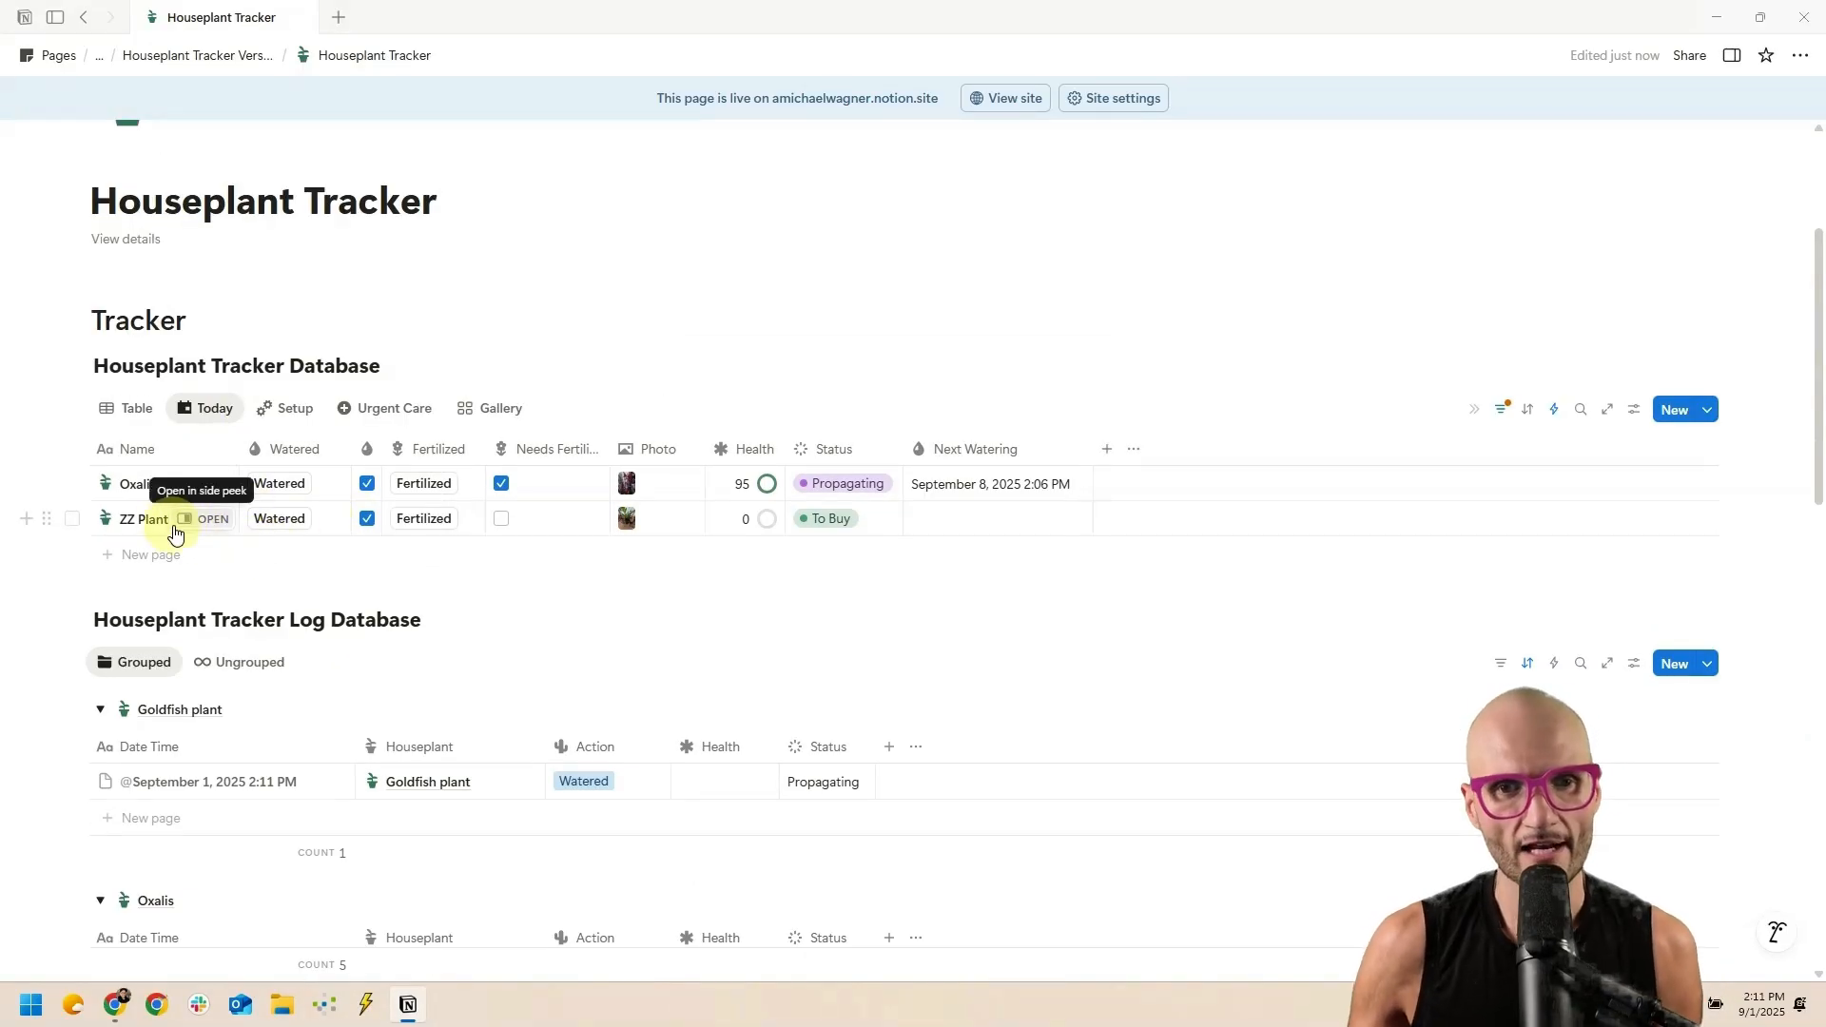
# Compare the Today and Setup views and open the ZZ Plant's Water Frequency for editing in Setup.
pyautogui.click(271, 427)
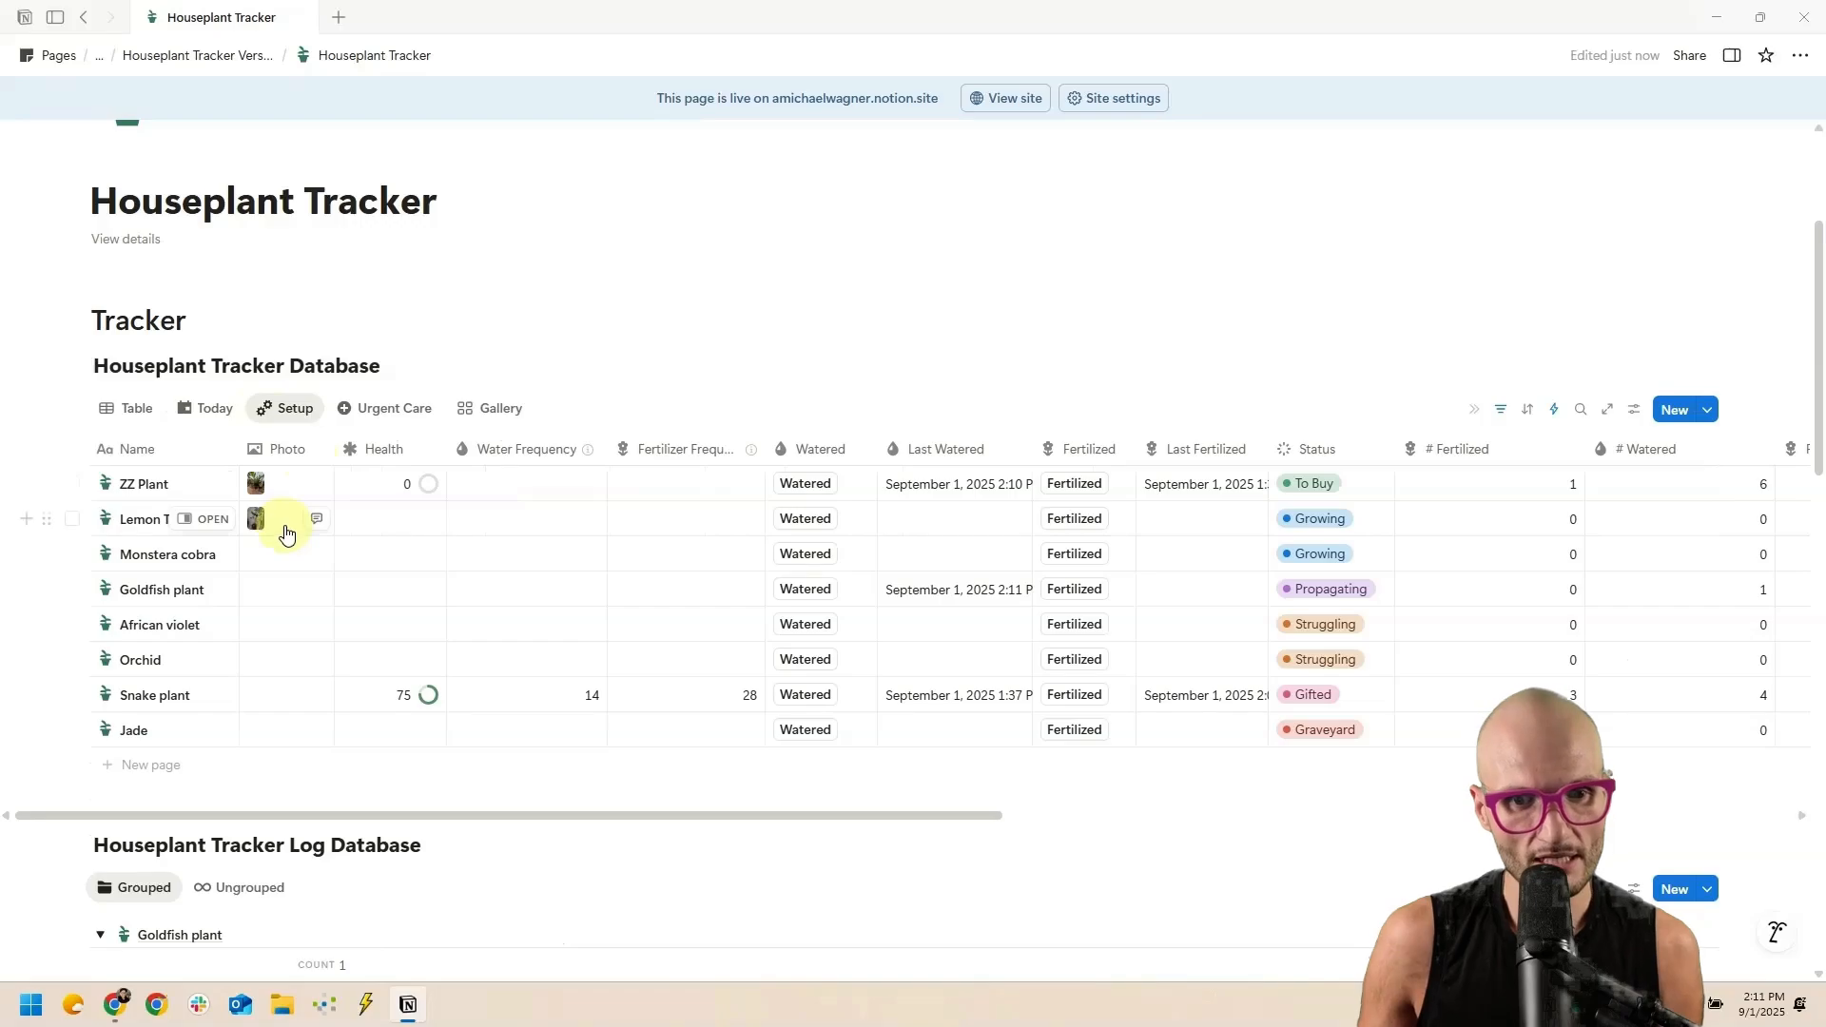
pyautogui.click(211, 419)
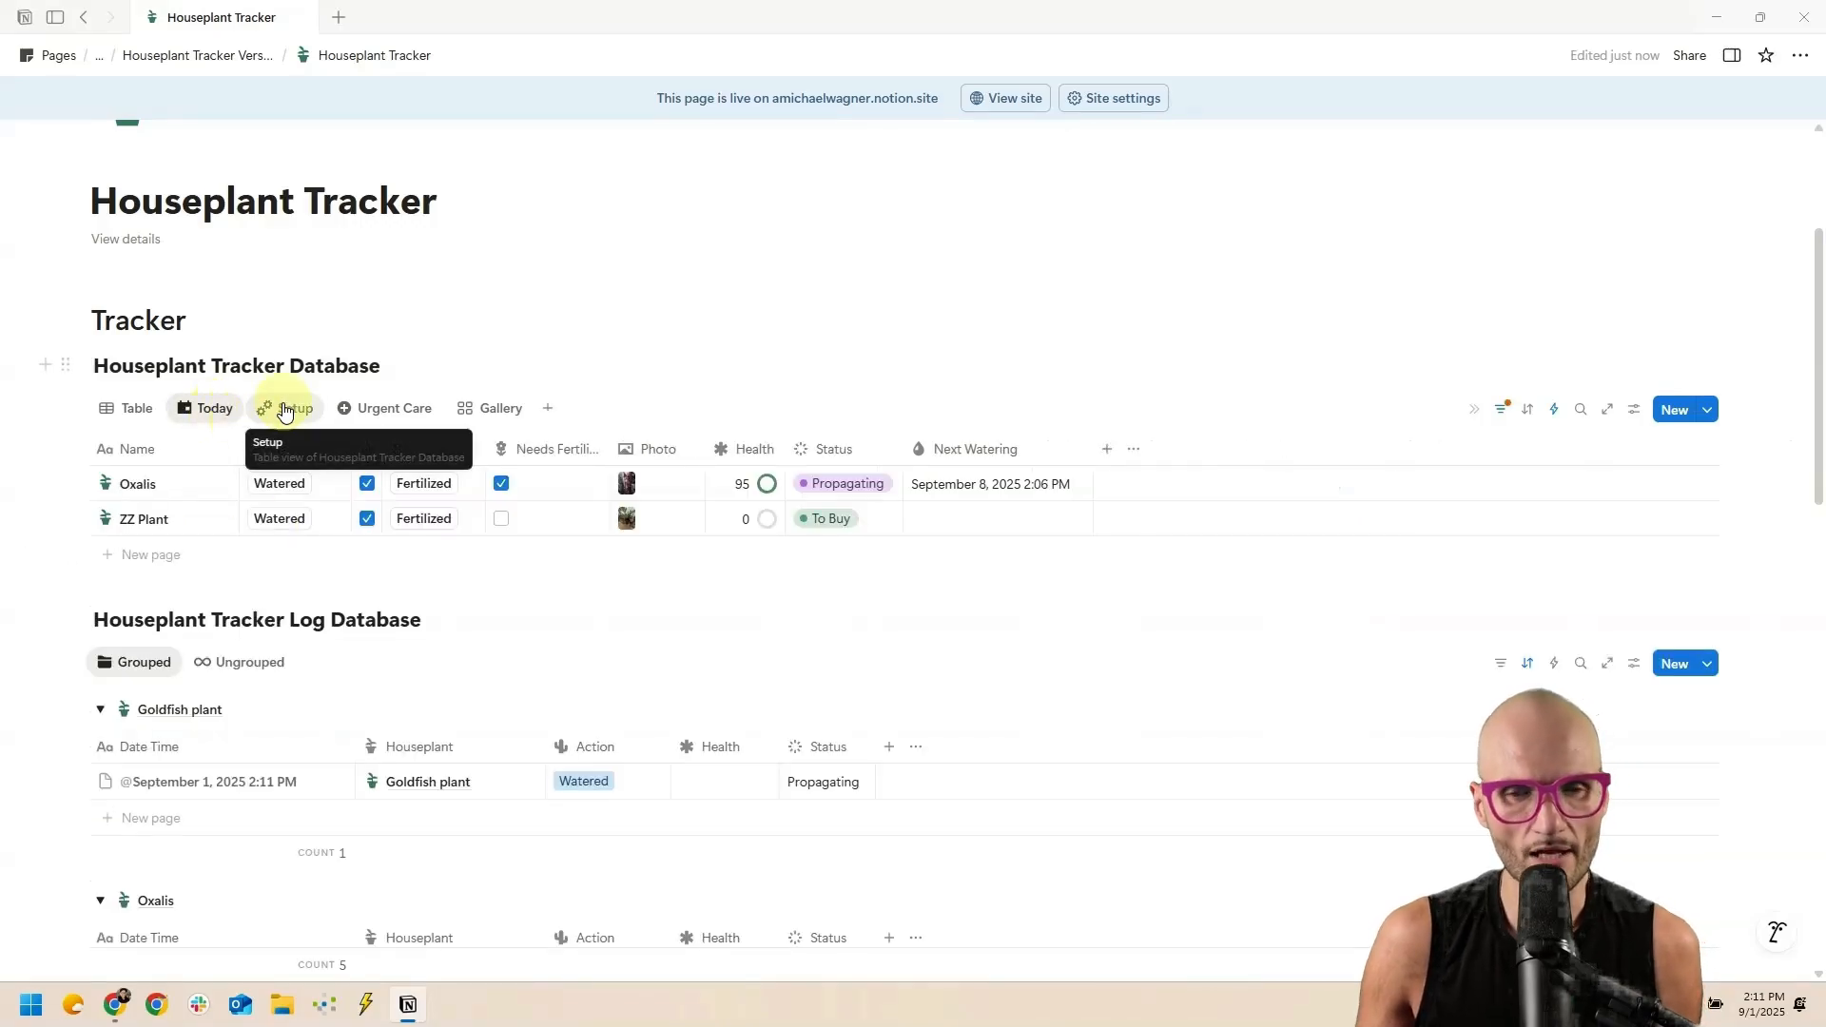
pyautogui.click(281, 408)
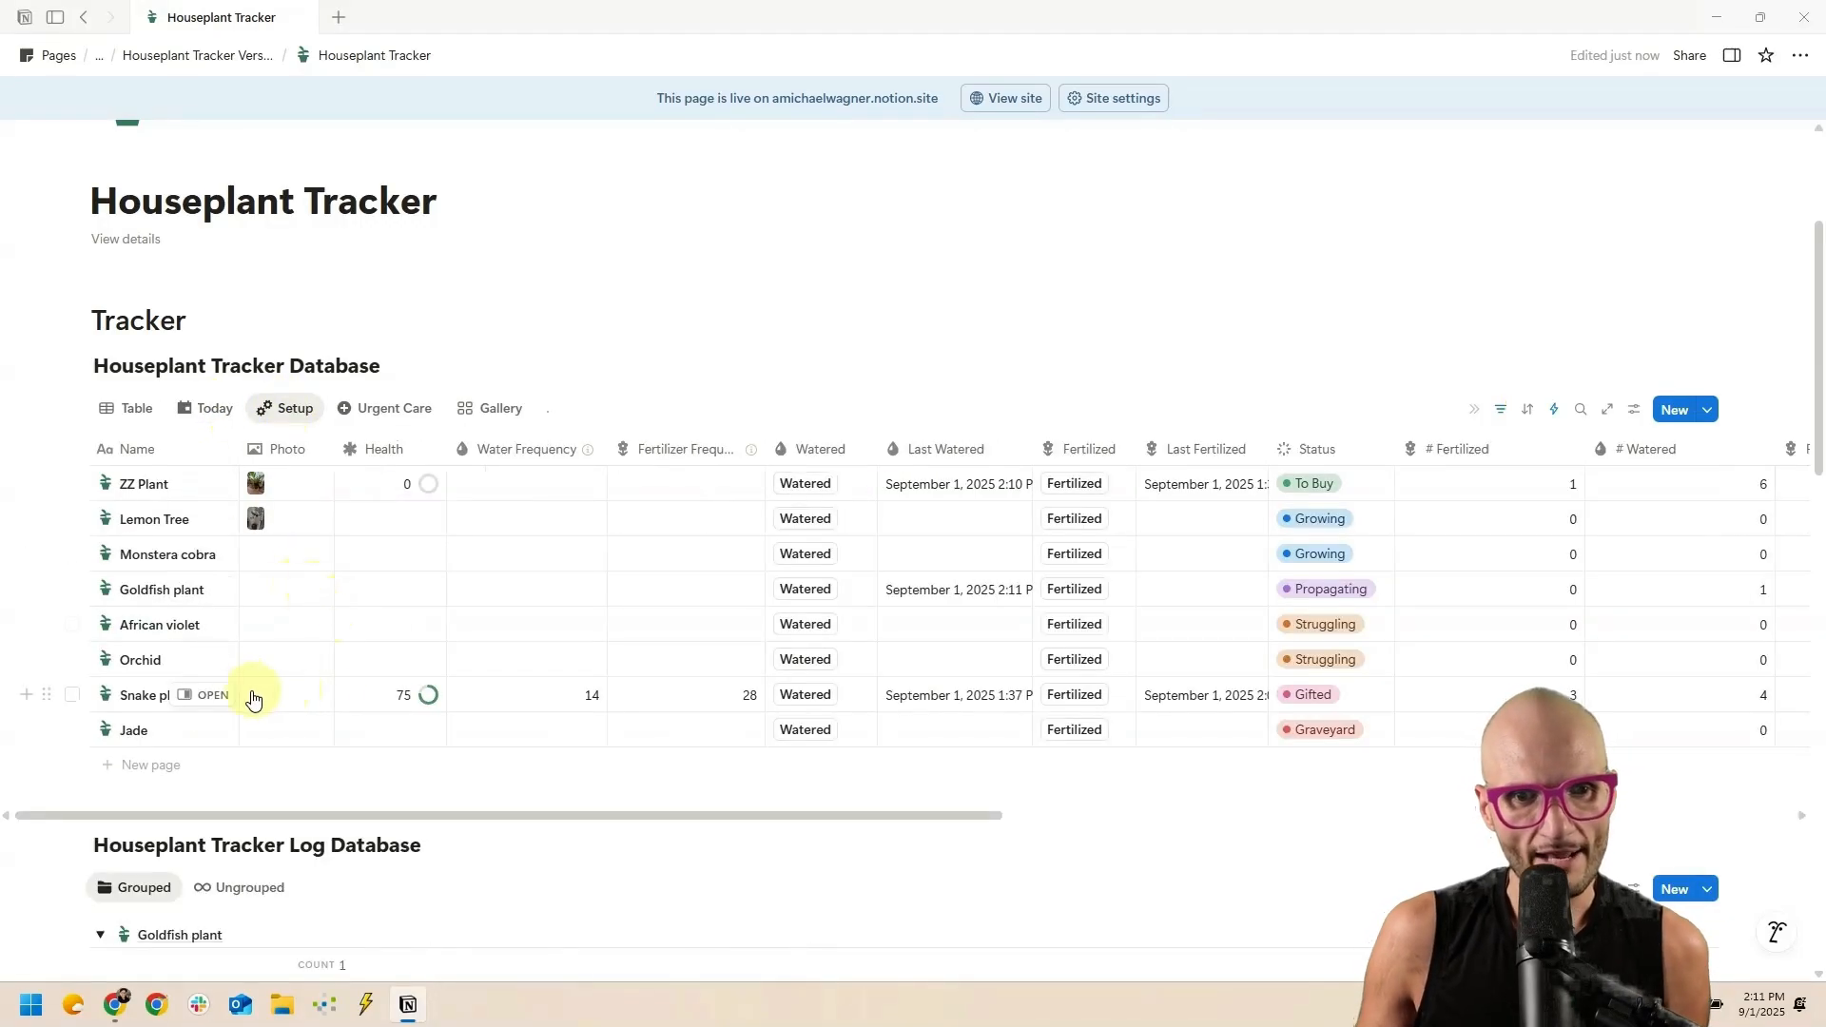
pyautogui.click(529, 484)
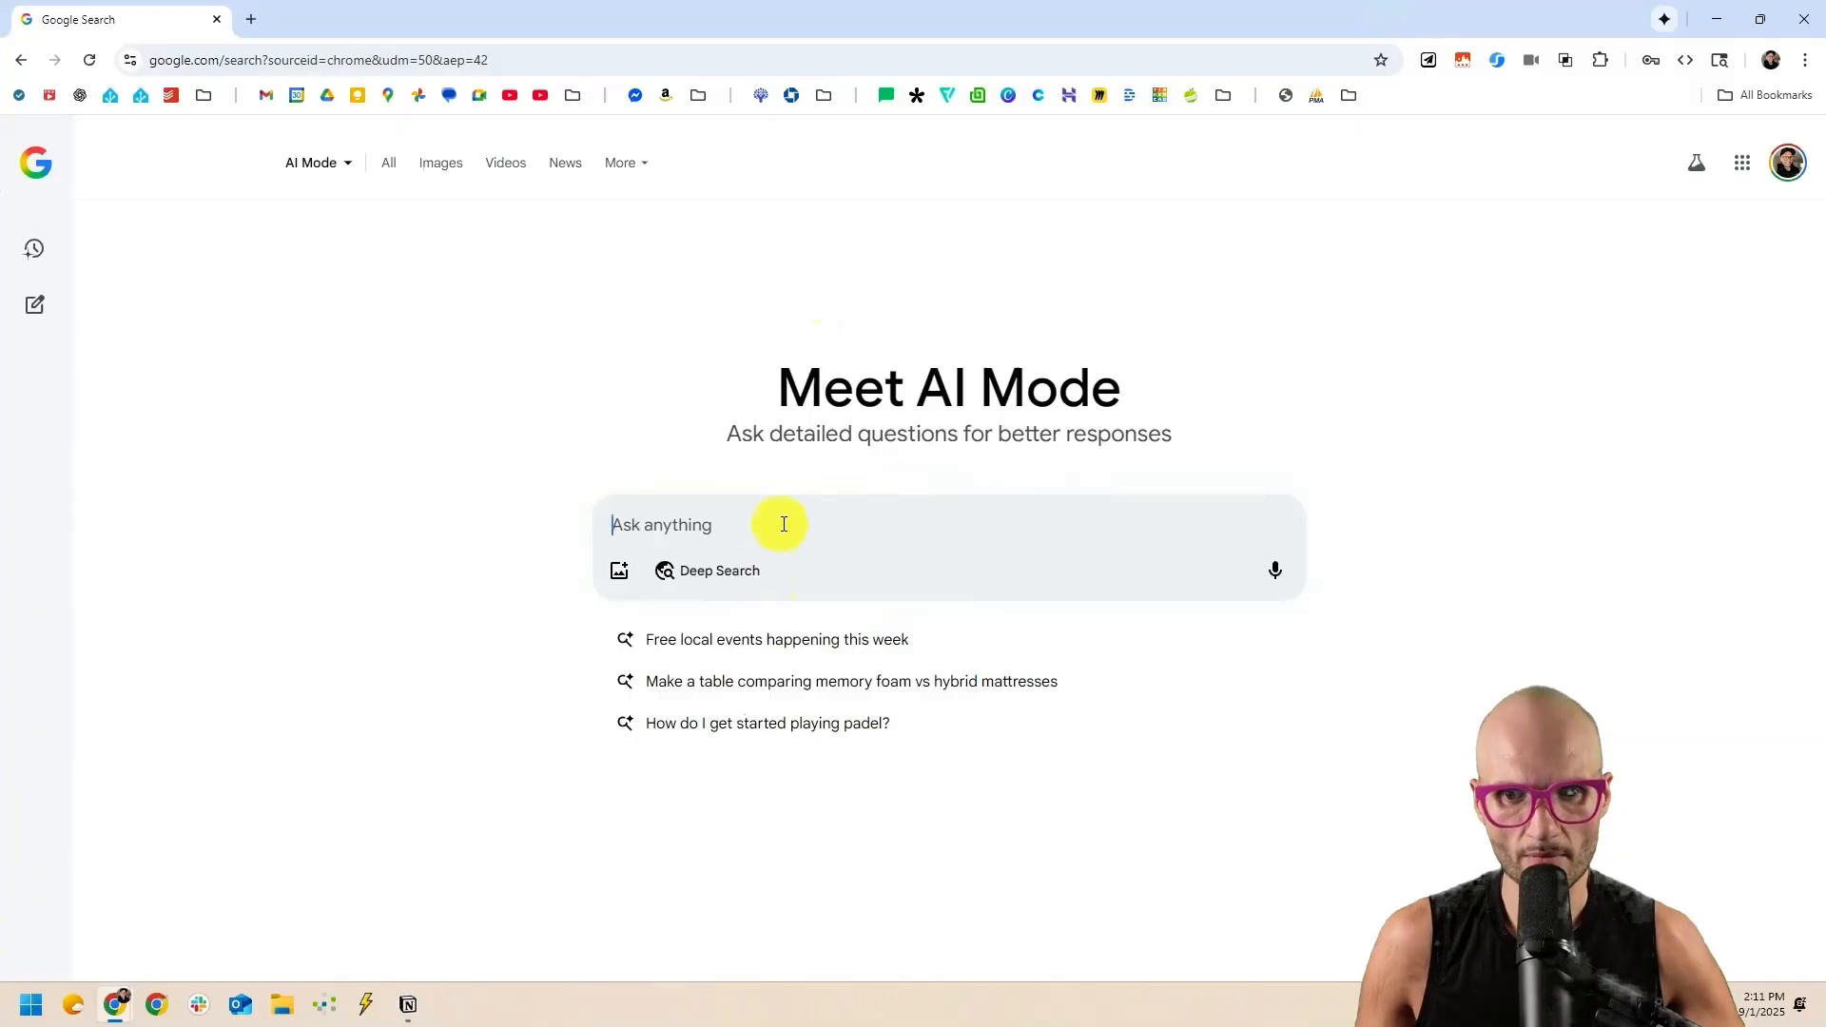
# Switch to Google AI Mode and write a prompt requesting integer days between watering and fertilizing for a ZZ Plant in Detroit, MI.
pyautogui.write('Based on the plant name, location, and season listed below, generate integer values for the number of days I should go between watering and fertilizing. I know that it will be an approximation, but give me a specific integer value for each. - PLANT - CITY, STATE, COUNTRY - SEASON')
pyautogui.doubleClick(649, 617)
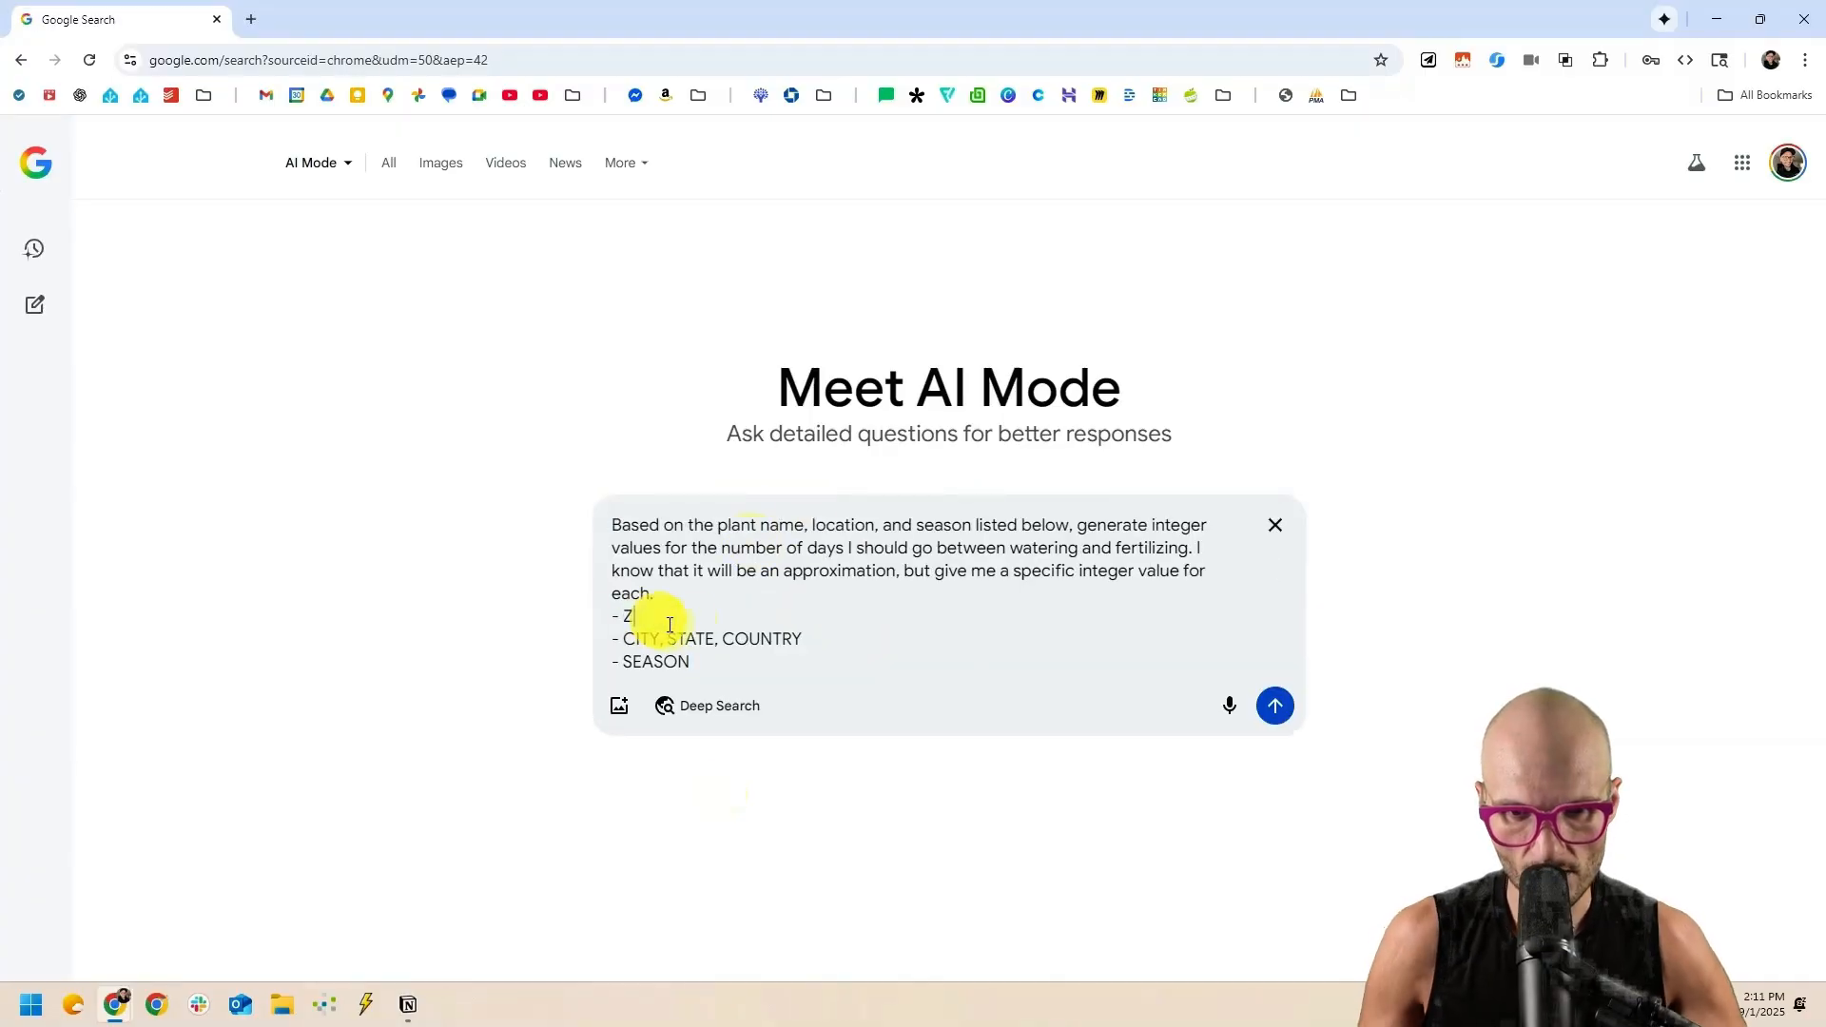
pyautogui.write('ZZ pa')
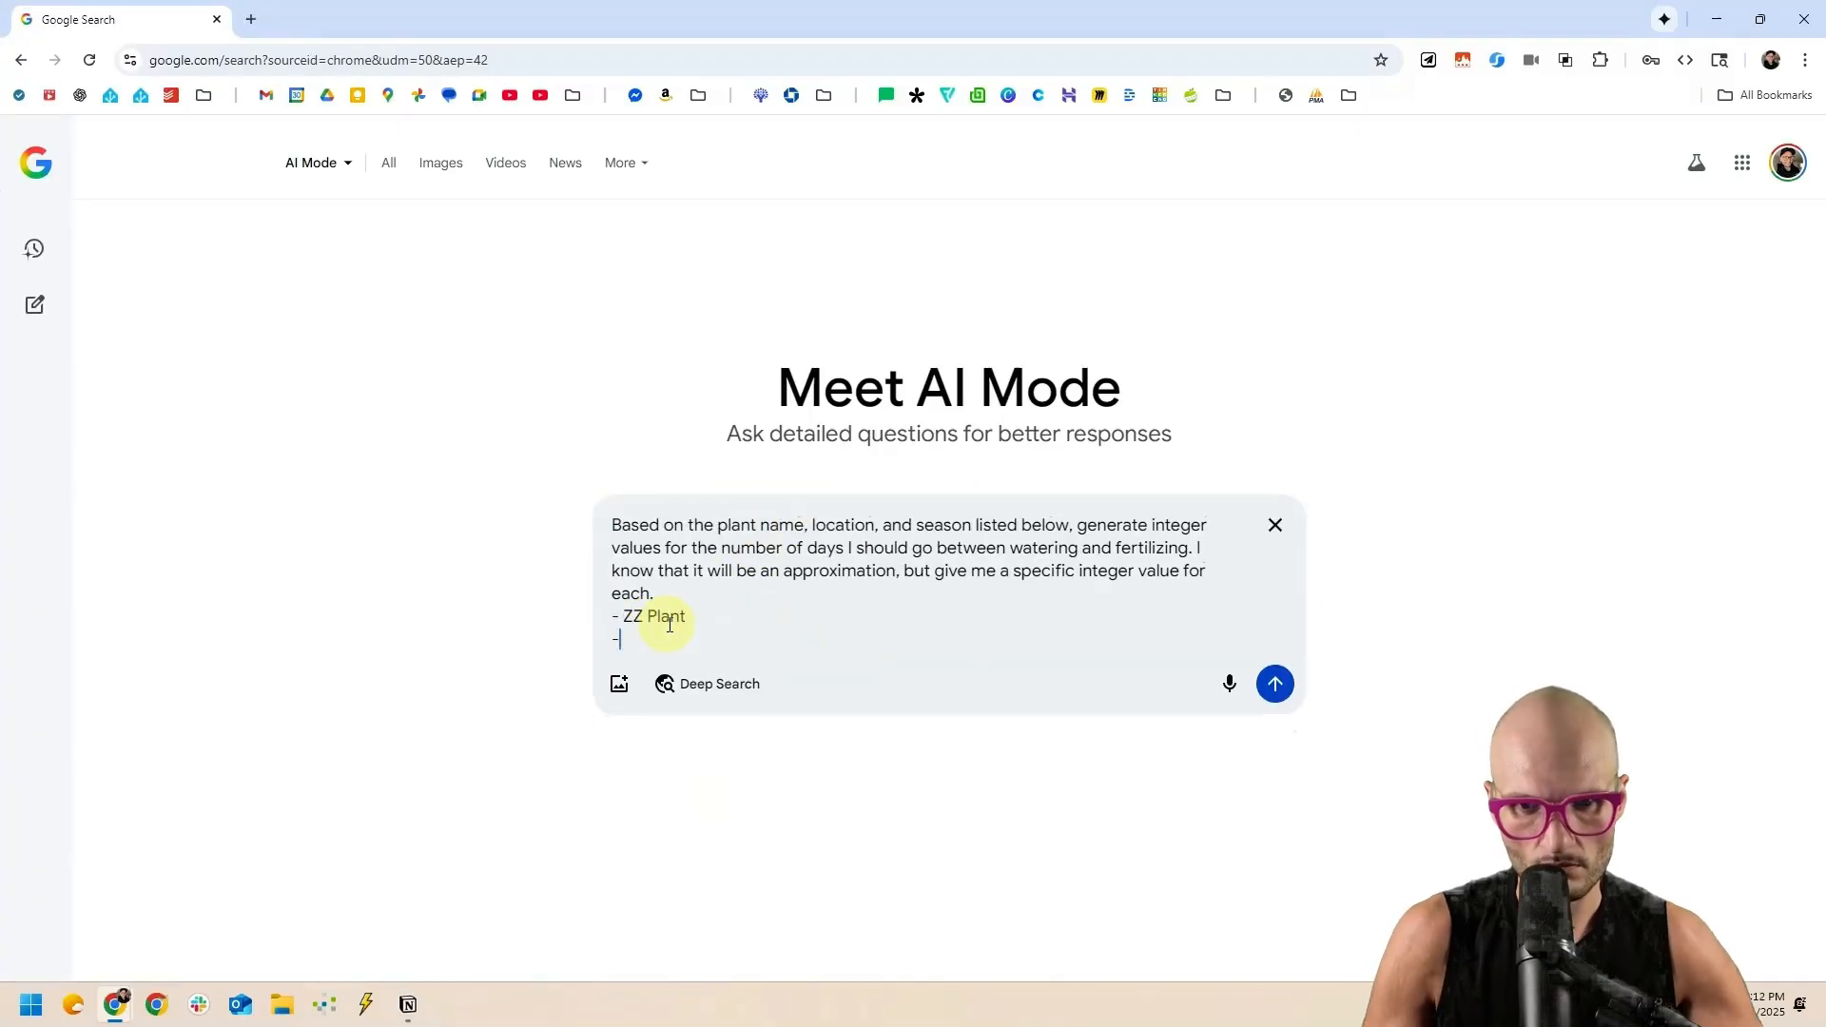
pyautogui.write('De')
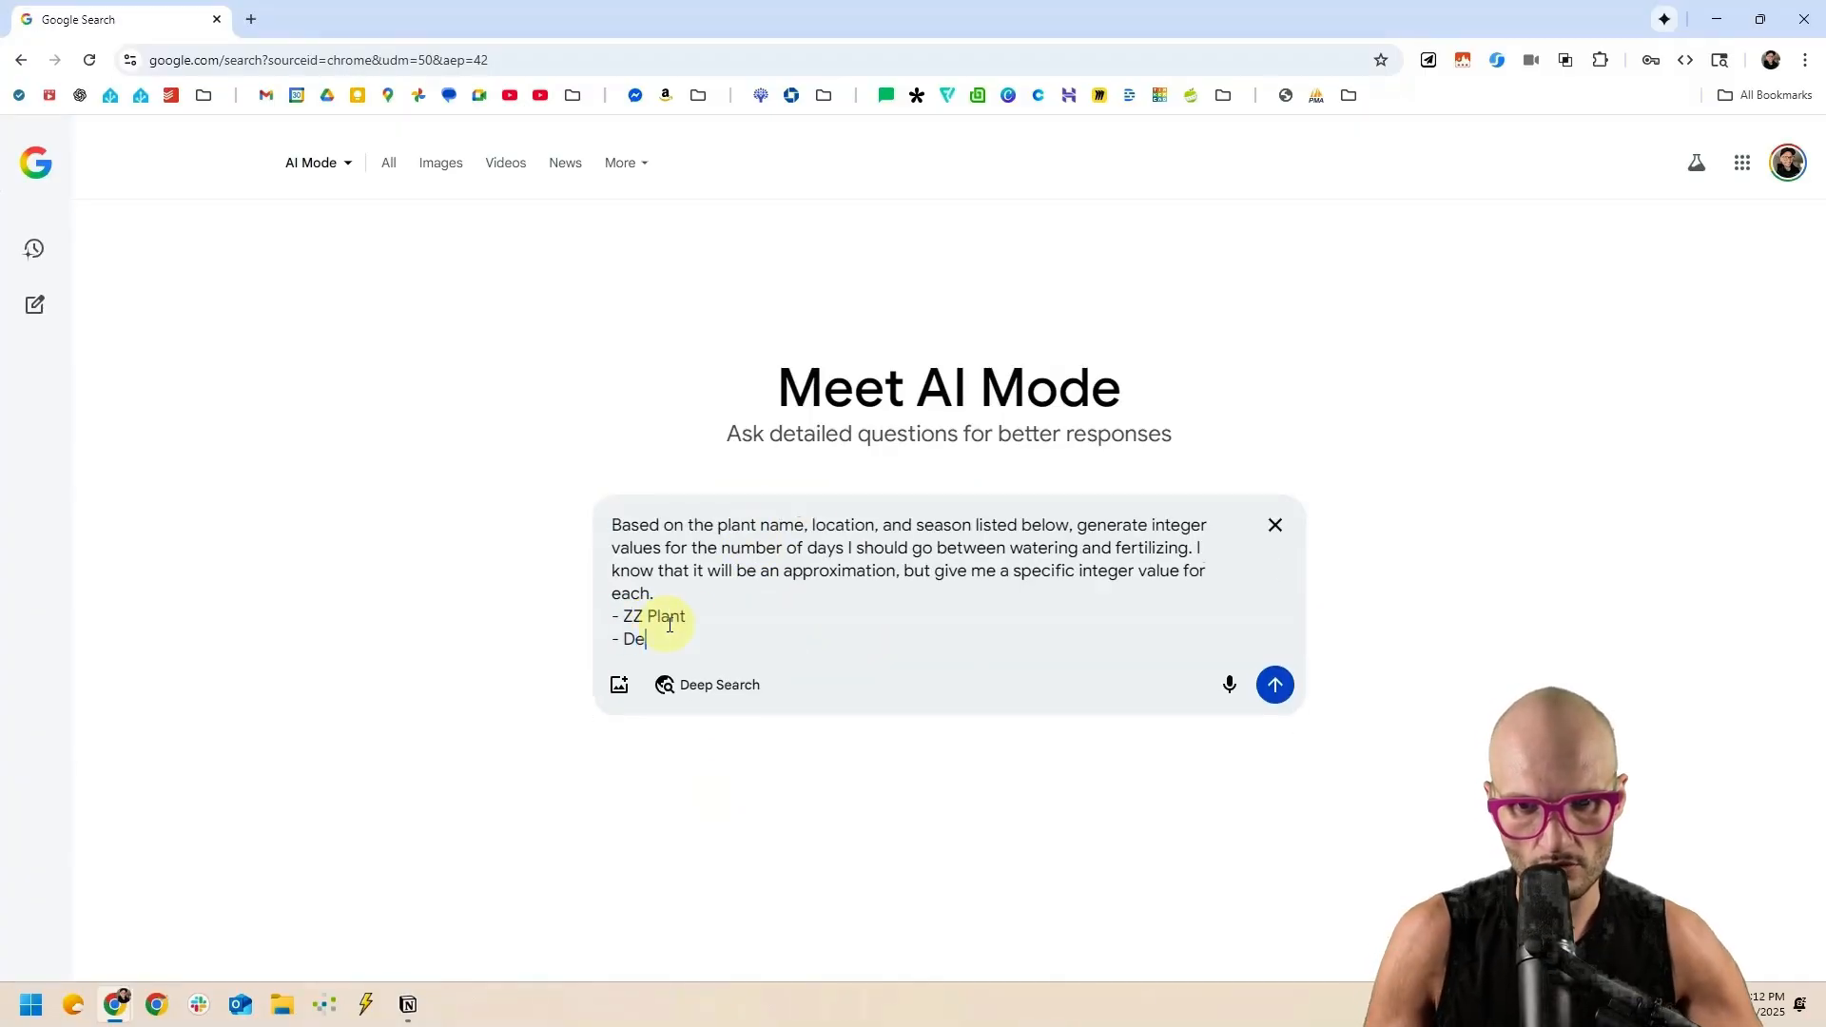
pyautogui.write('torit')
pyautogui.press('BackSpace')
pyautogui.press('BackSpace')
pyautogui.press('BackSpace')
pyautogui.press('BackSpace')
pyautogui.write('roit, MI')
pyautogui.hotkey('shift', 'Return')
pyautogui.write('-')
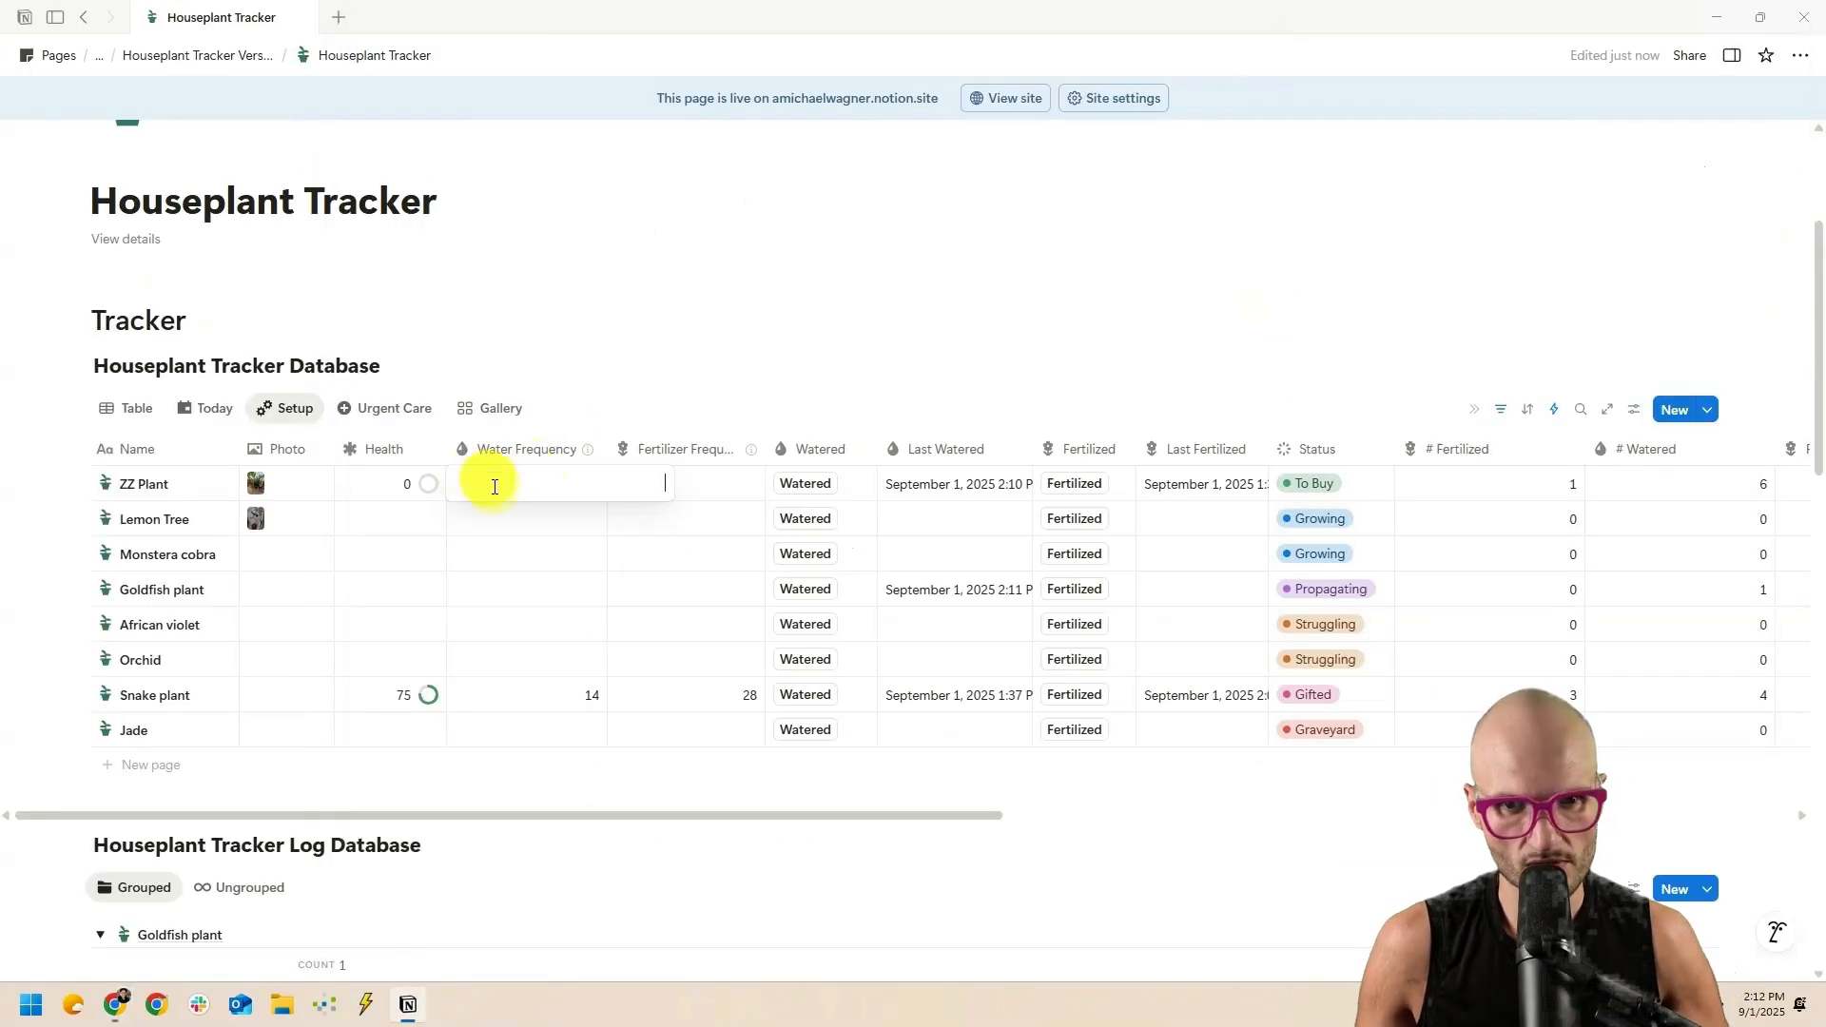
# Back in Notion, set the ZZ Plant's Water Frequency to 14 and Fertilizer Frequency to 6, and record it as watered in Today.
pyautogui.write('14')
pyautogui.press('Tab')
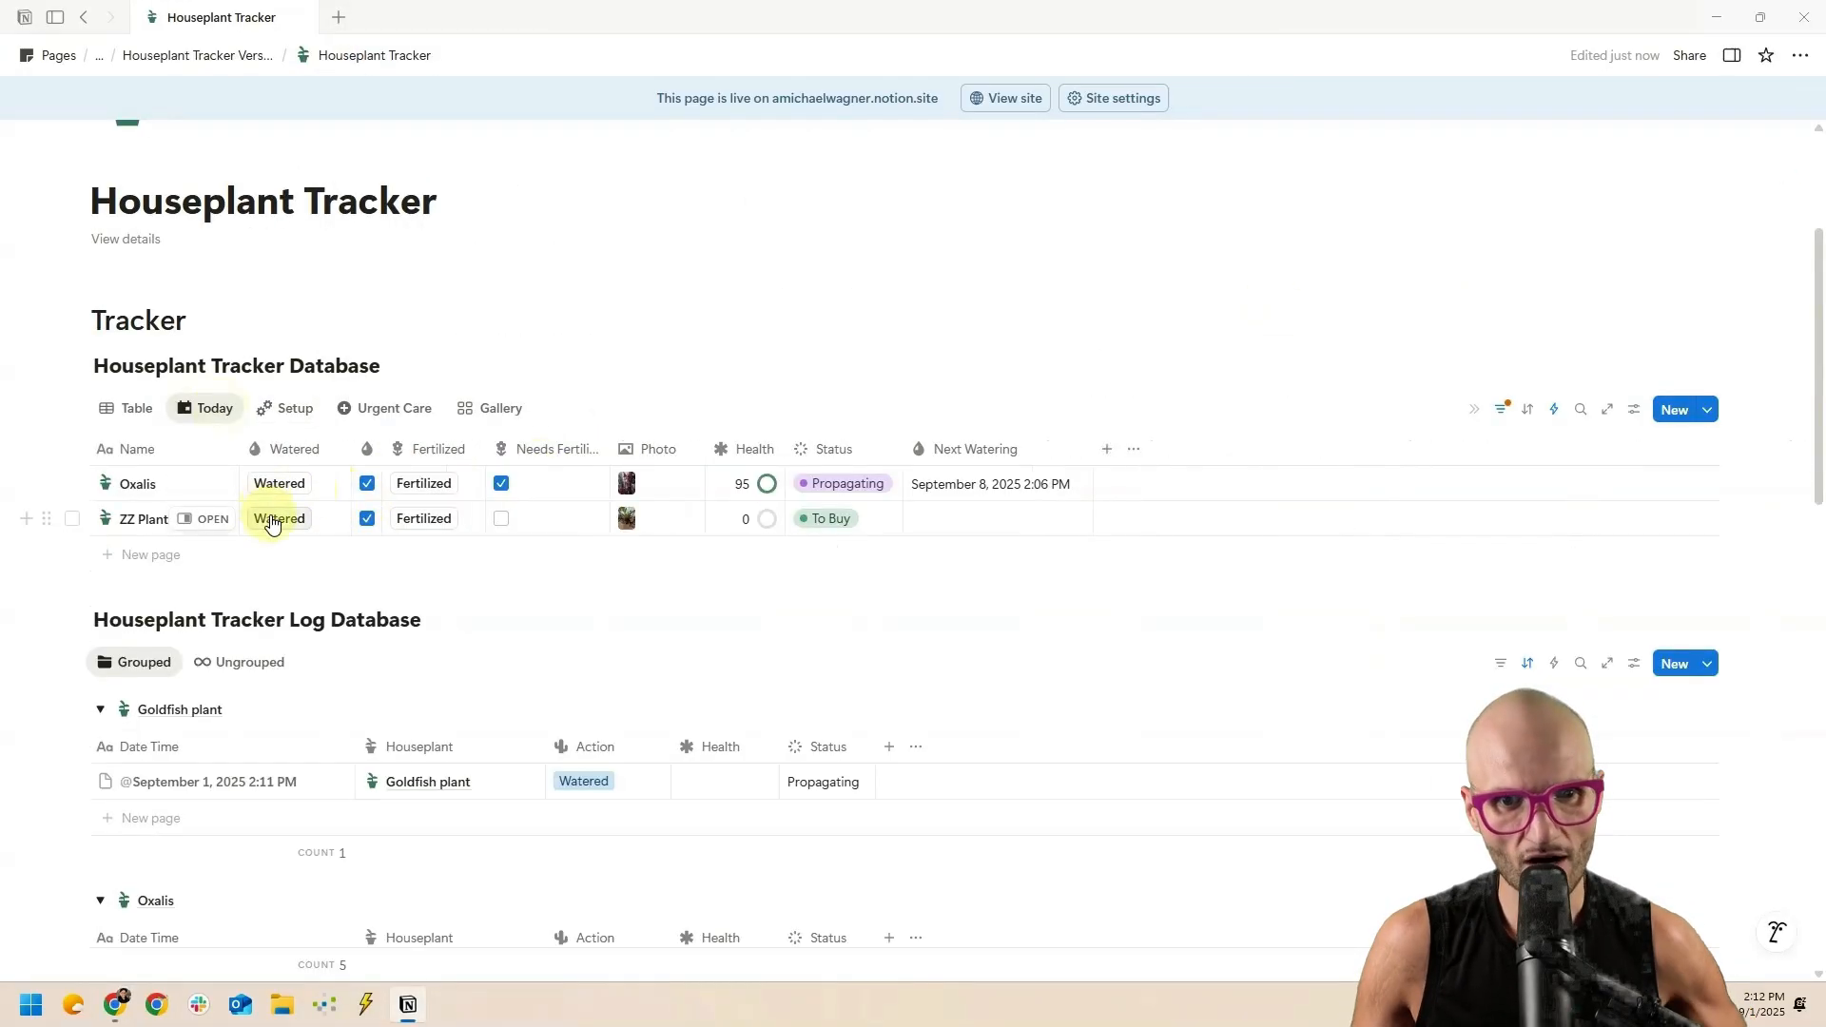
pyautogui.click(285, 526)
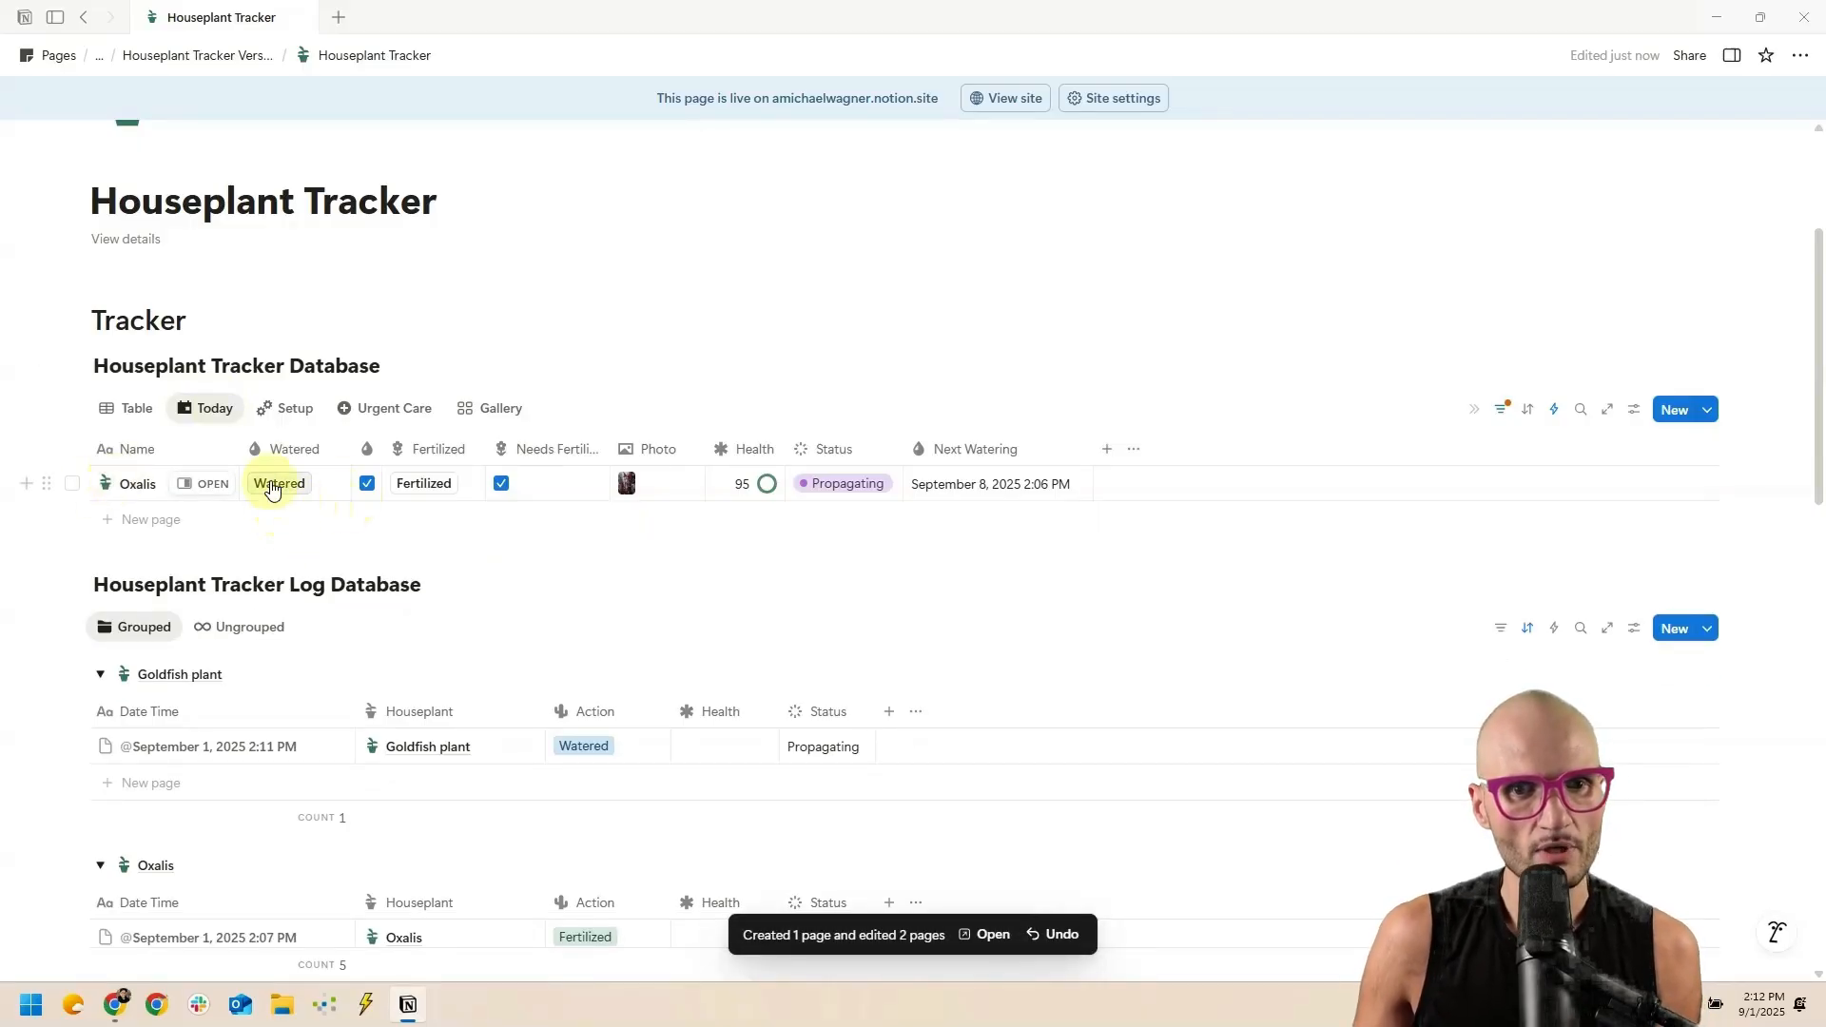
# Record the Oxalis as watered and fertilized in the Today view, and open the Table view.
pyautogui.click(273, 487)
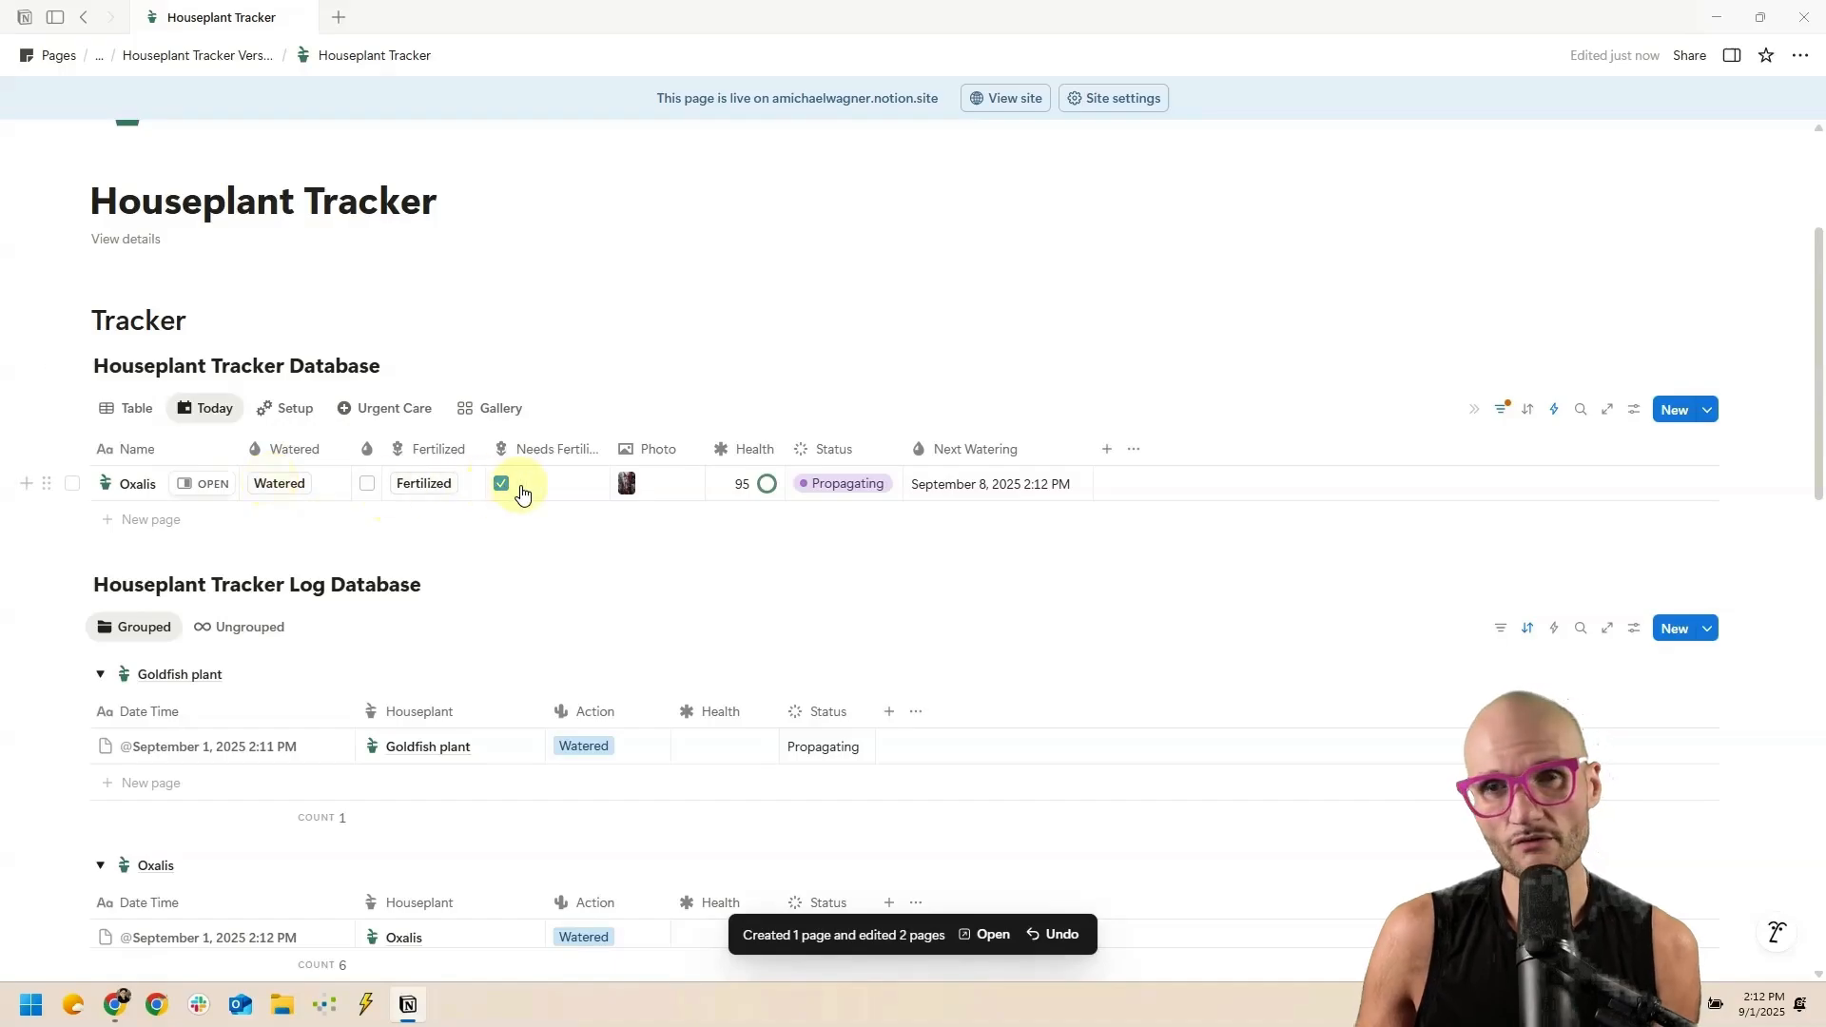
pyautogui.click(421, 485)
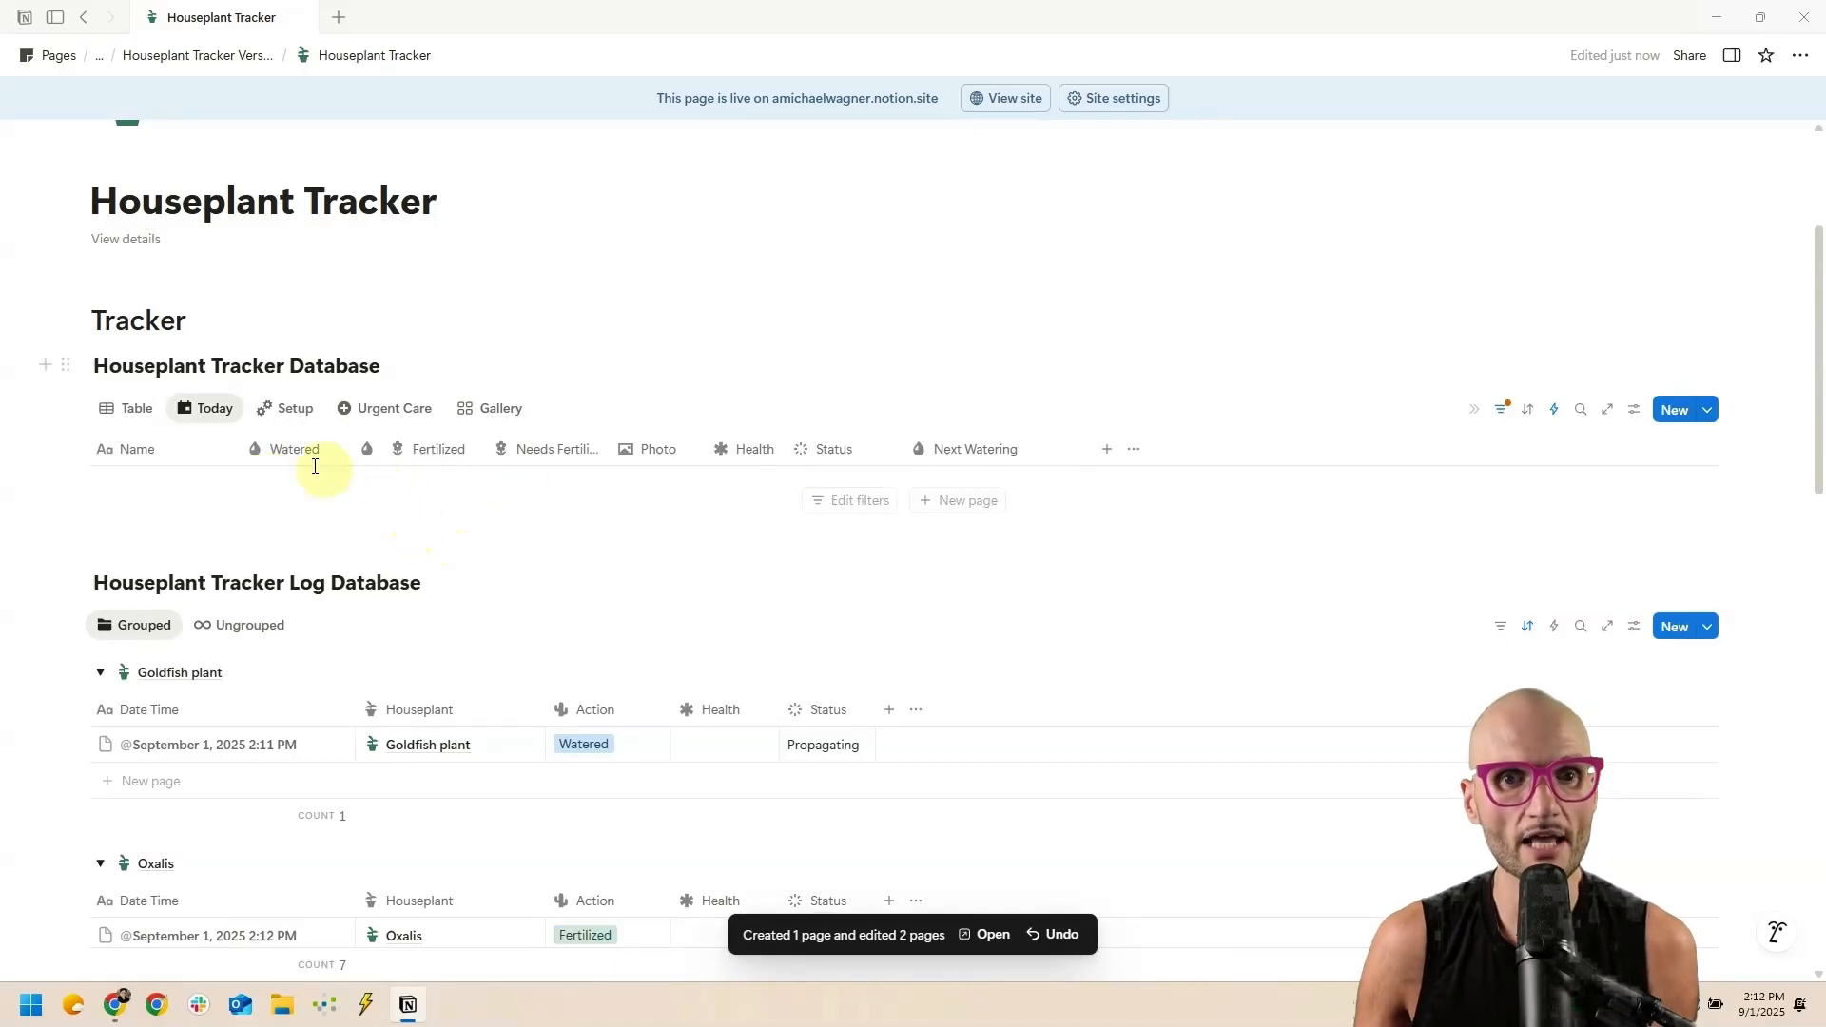
pyautogui.click(147, 403)
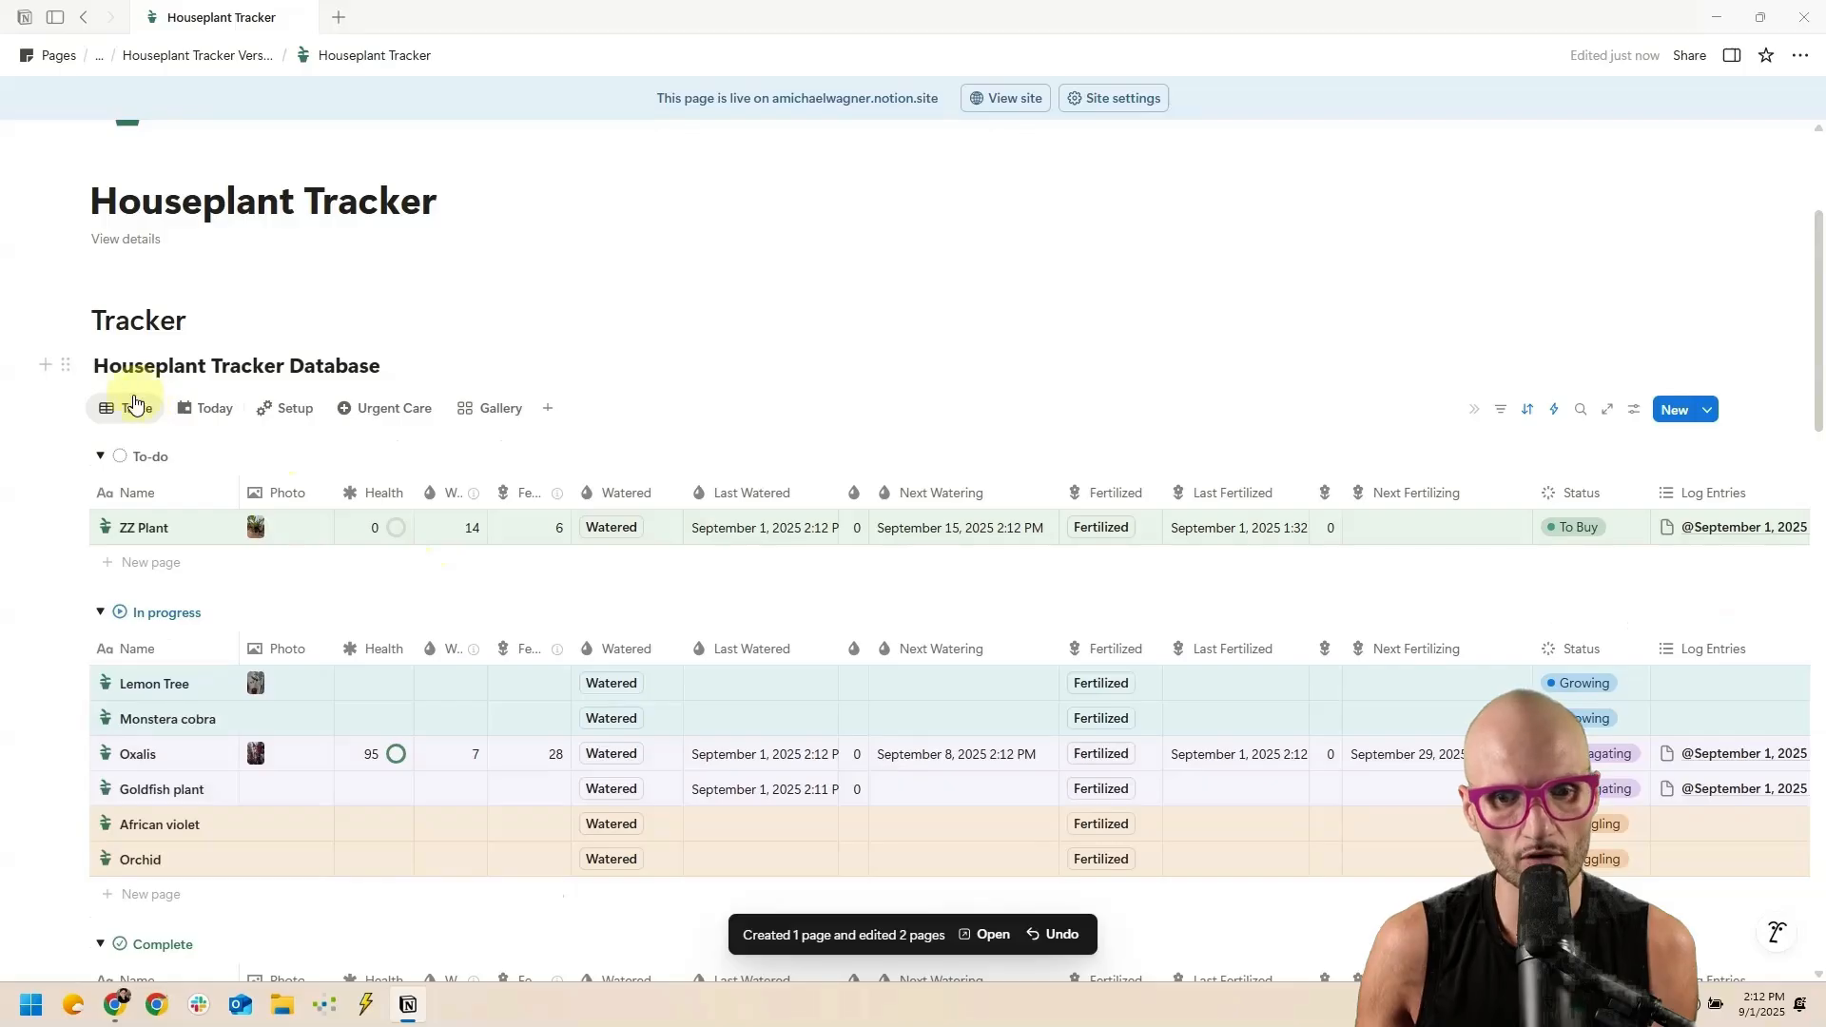